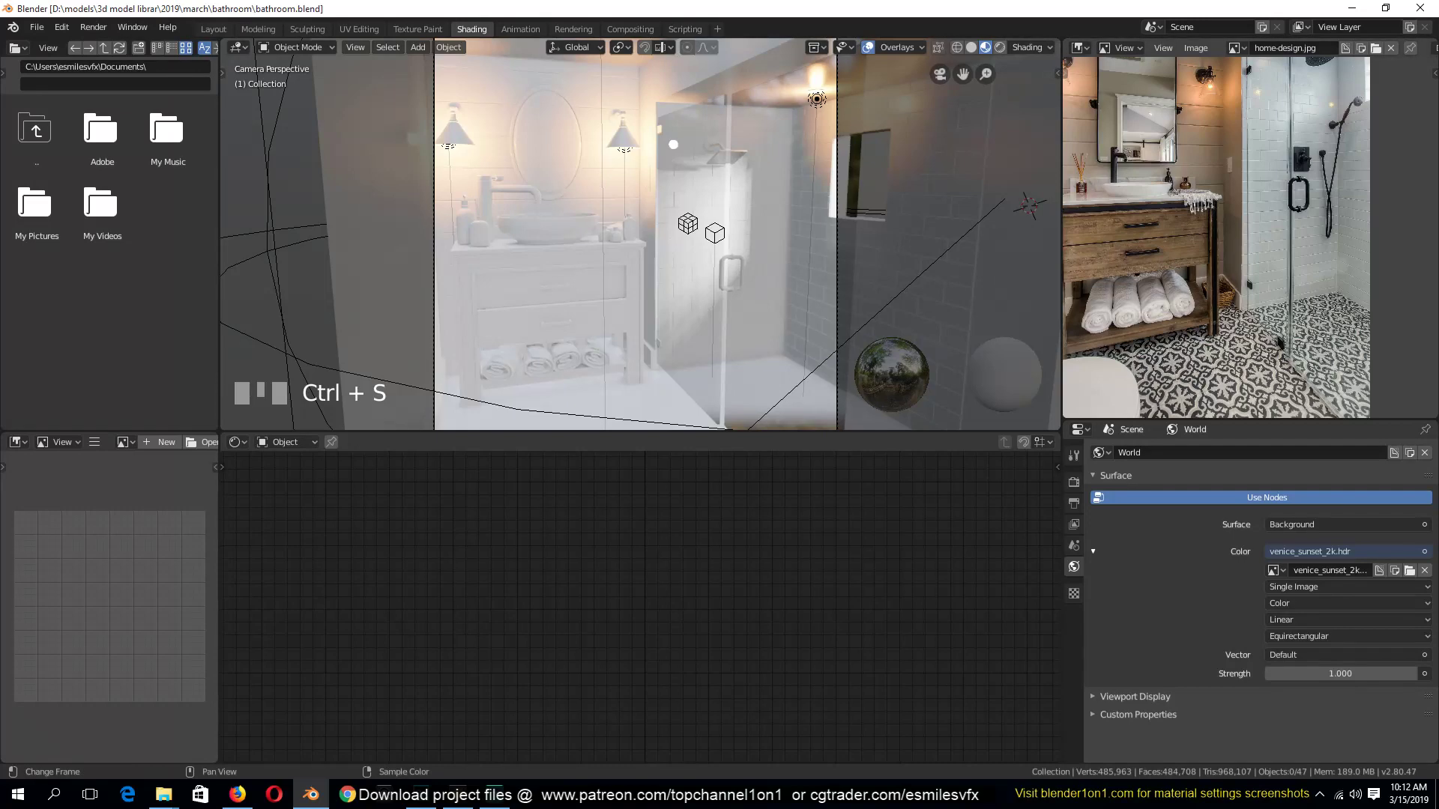
Select the bathroom floor slab and frame the view on it
{"action": "left_click", "coordinate": [754, 280]}
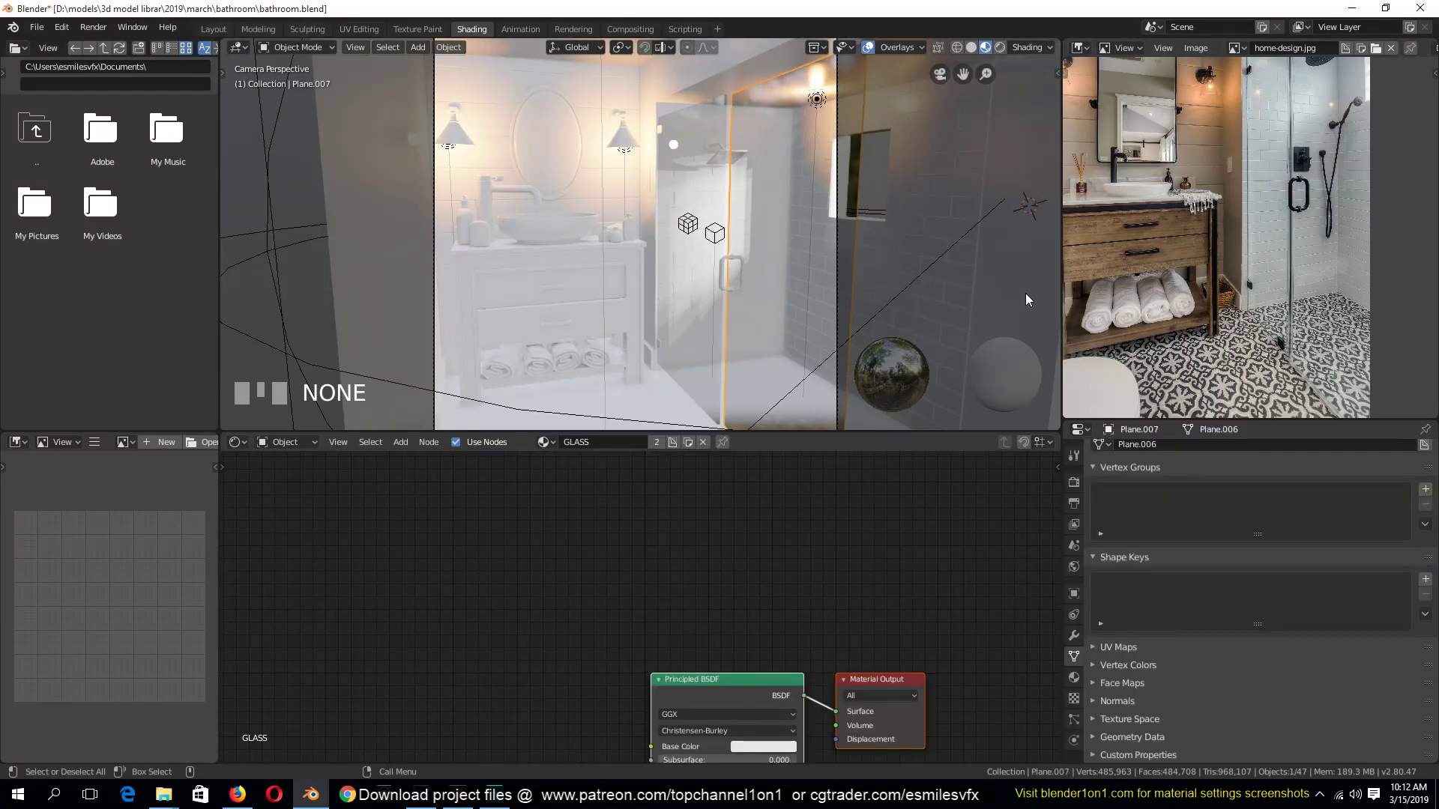
{"action": "scroll", "coordinate": [667, 302], "scroll_direction": "down", "scroll_amount": 3}
{"action": "key", "text": "grave"}
{"action": "middle_click_drag", "start_coordinate": [650, 329], "coordinate": [598, 344]}
{"action": "scroll", "coordinate": [600, 340], "scroll_direction": "down", "scroll_amount": 3}
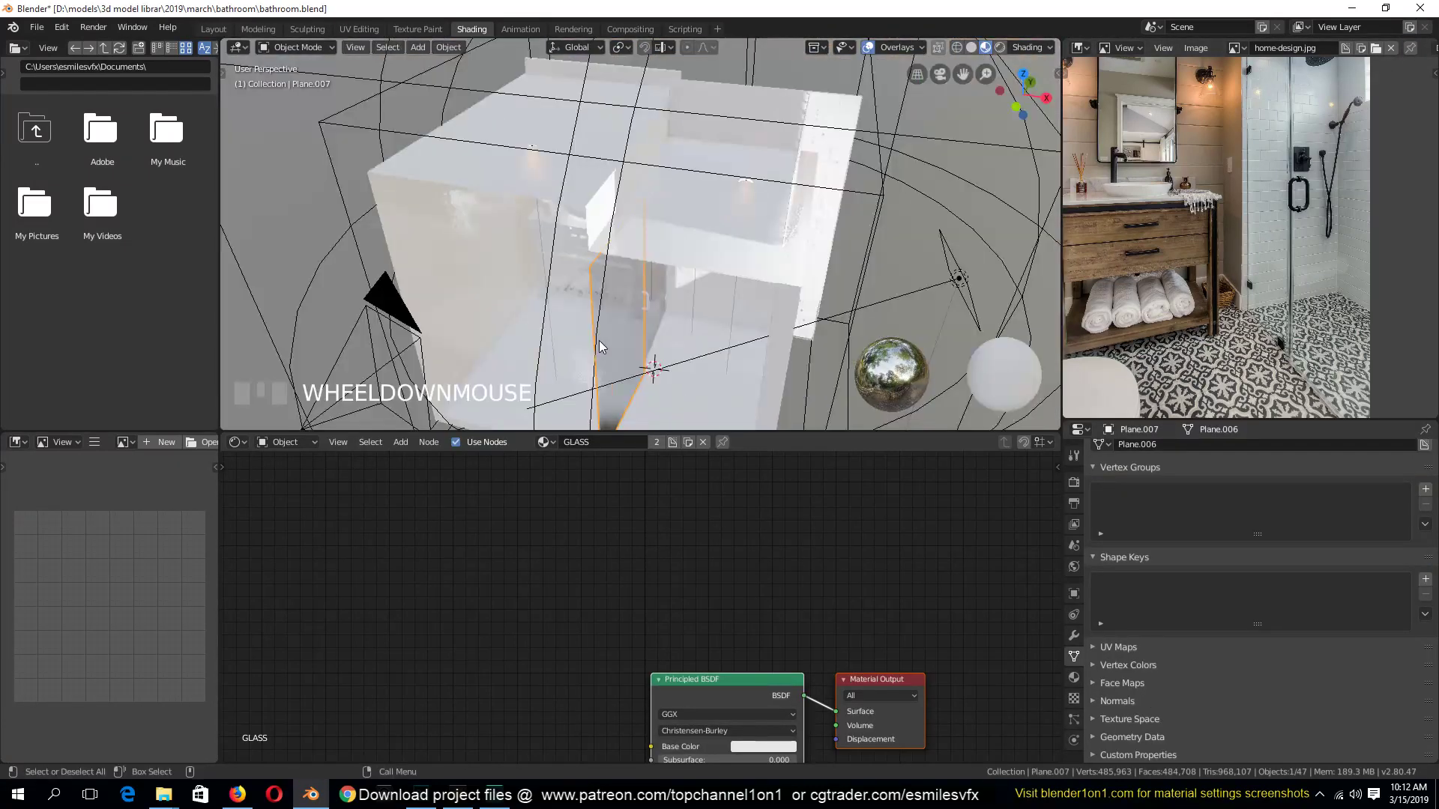
{"action": "key", "text": "grave"}
{"action": "scroll", "coordinate": [659, 305], "scroll_direction": "up", "scroll_amount": 2}
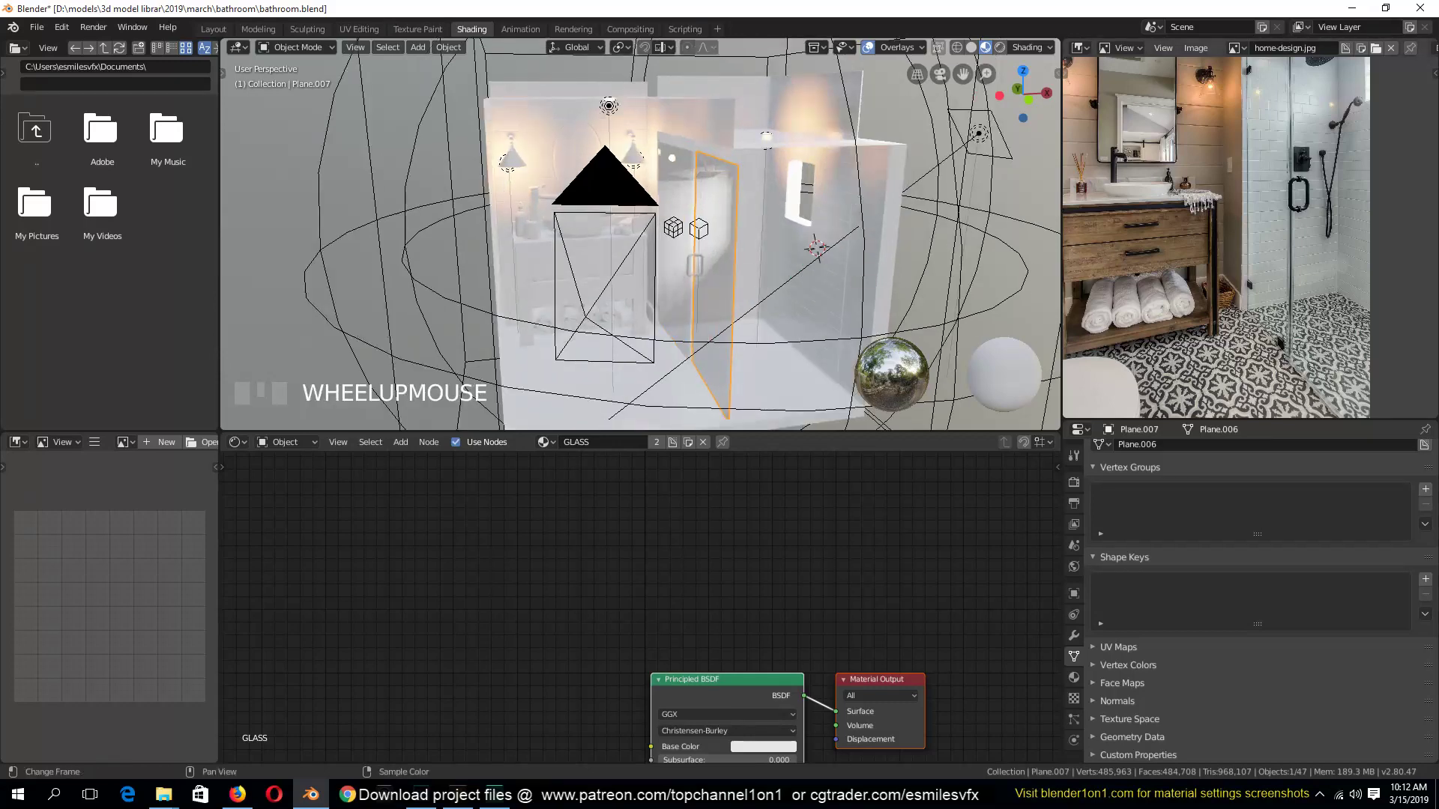
{"action": "left_click", "coordinate": [588, 367]}
{"action": "key", "text": "KP_Decimal"}
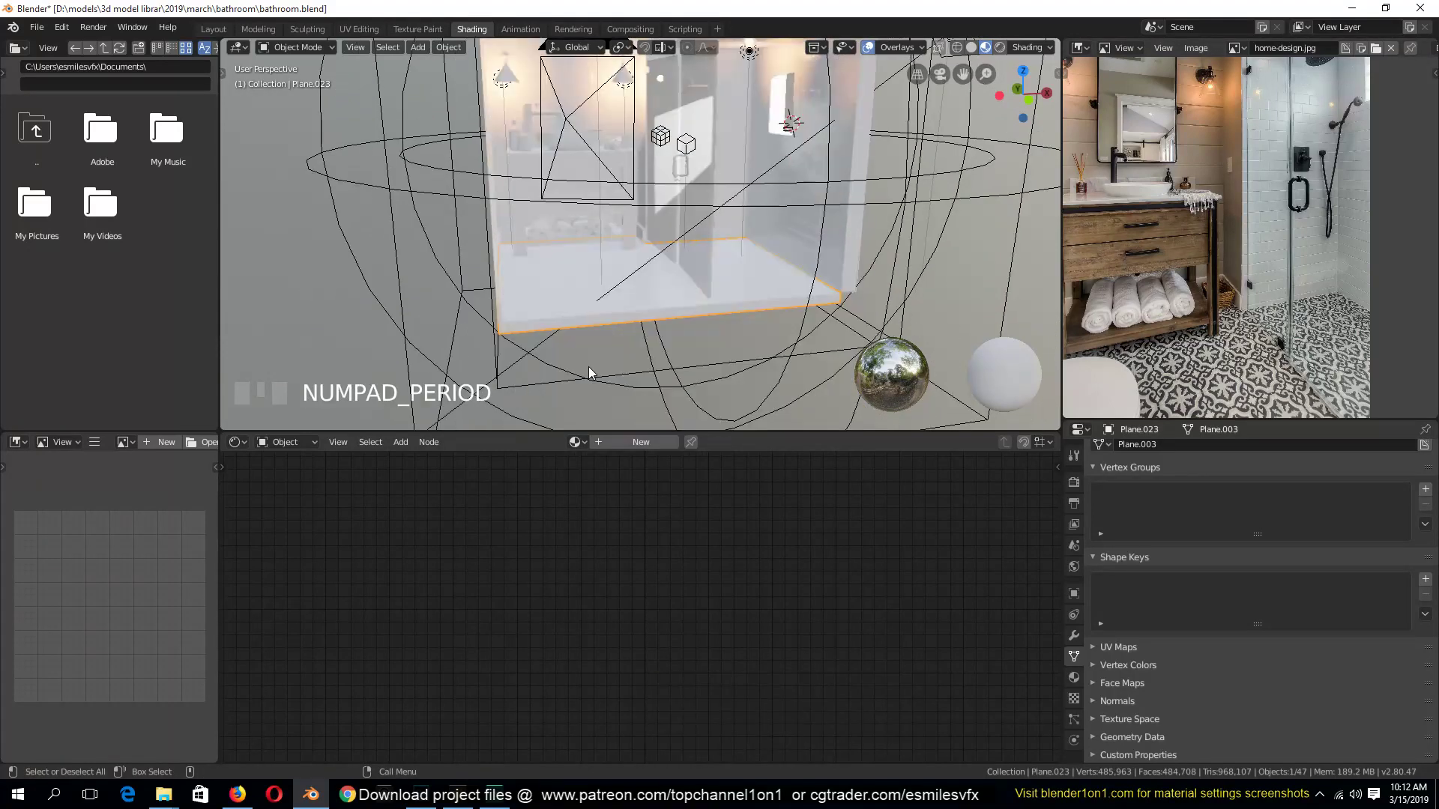
{"action": "scroll", "coordinate": [587, 367], "scroll_direction": "up", "scroll_amount": 3}
{"action": "scroll", "coordinate": [1207, 368], "scroll_direction": "up", "scroll_amount": 3}
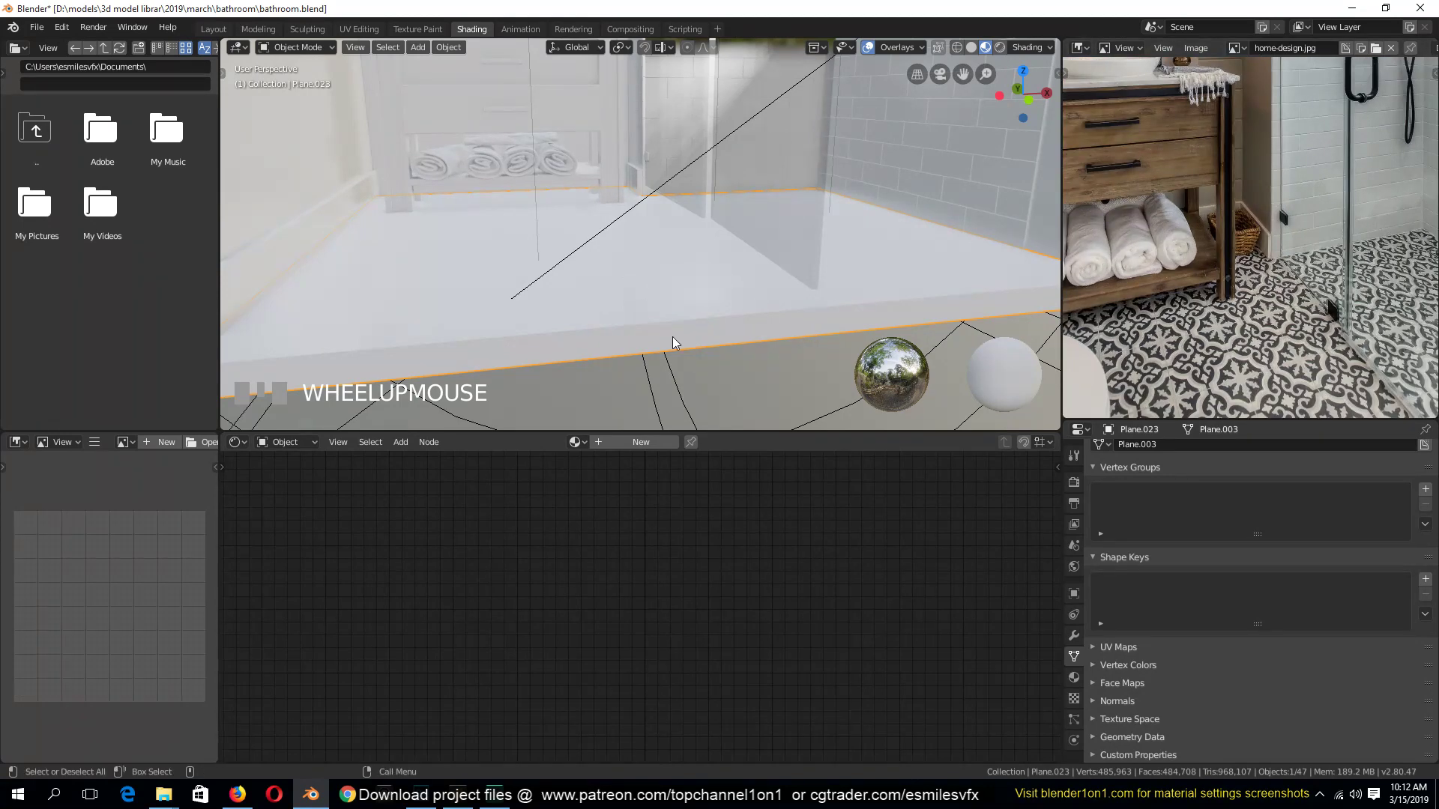
Isolate the floor slab together with the area light by hiding all other objects in the scene
{"action": "key", "text": "shift+grave"}
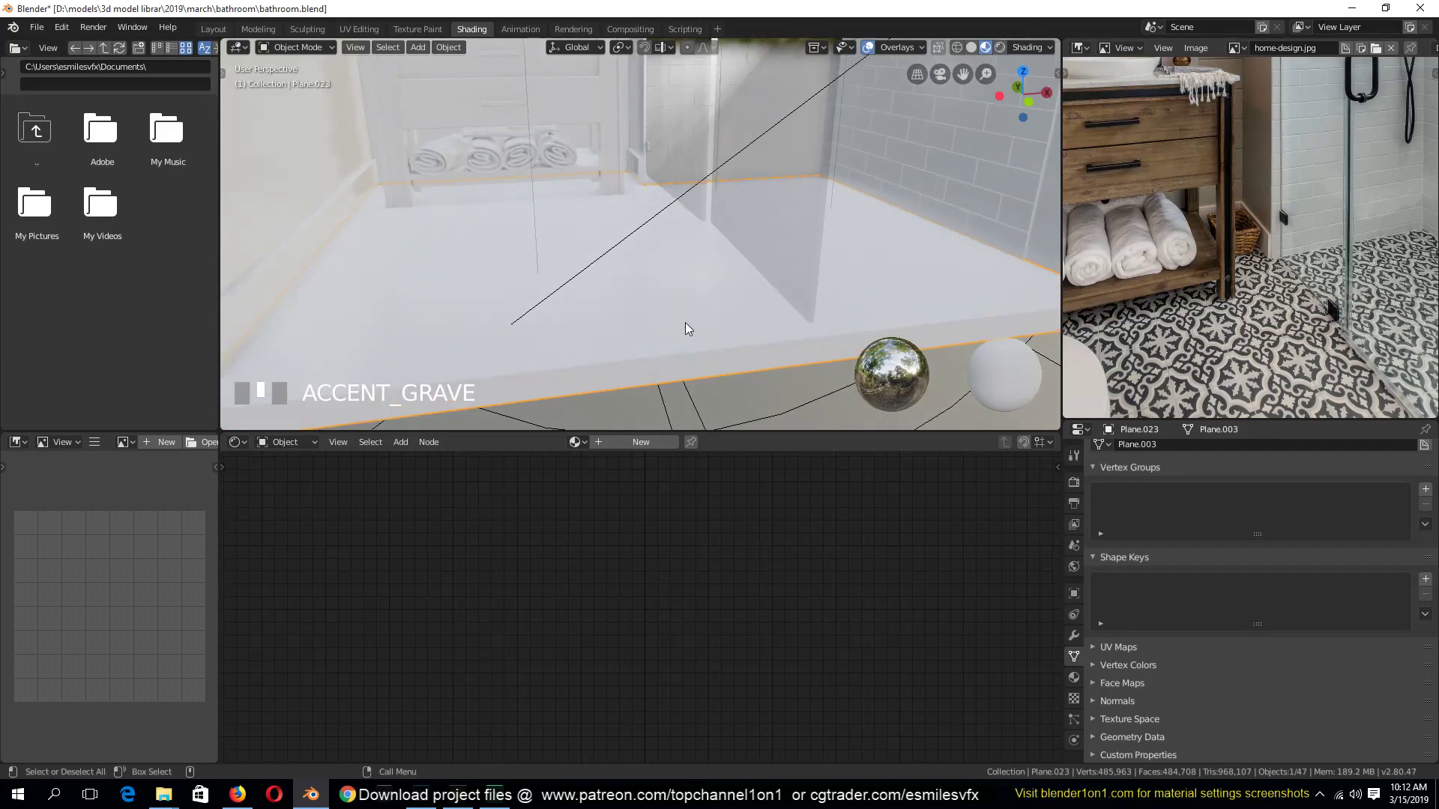
{"action": "scroll", "coordinate": [704, 251], "scroll_direction": "down", "scroll_amount": 5}
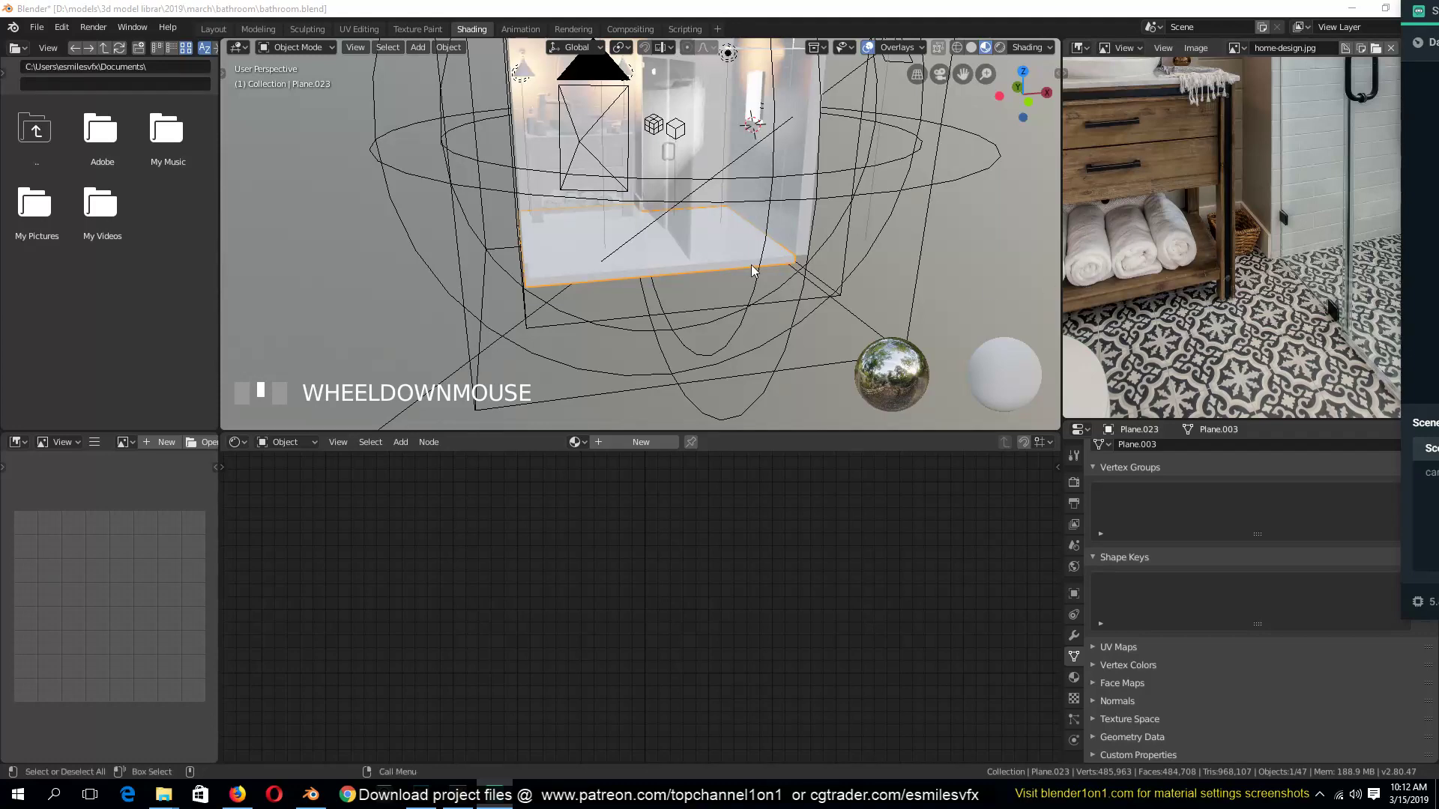
{"action": "key", "text": "shift+grave"}
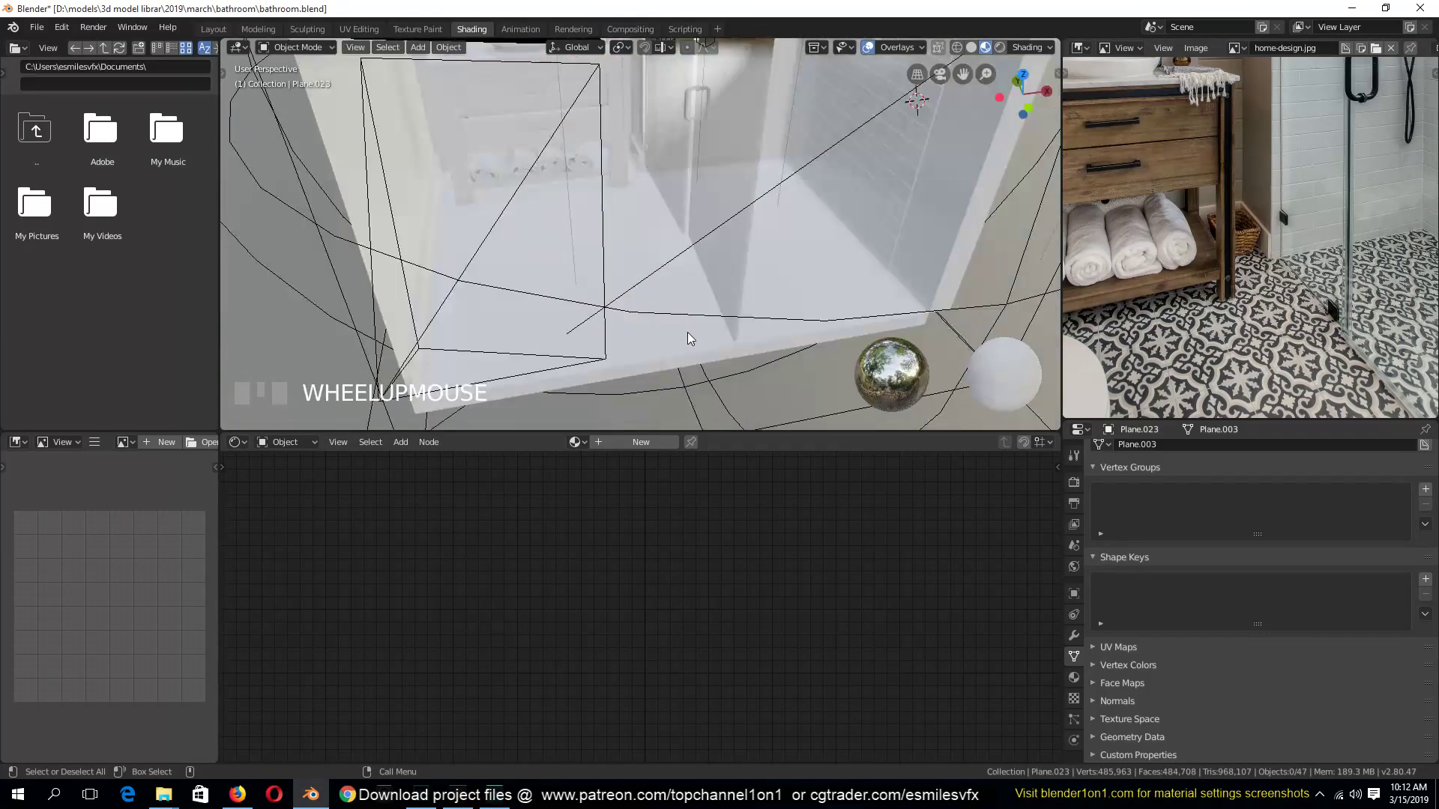
{"action": "left_click", "coordinate": [686, 331]}
{"action": "scroll", "coordinate": [693, 353], "scroll_direction": "down", "scroll_amount": 2}
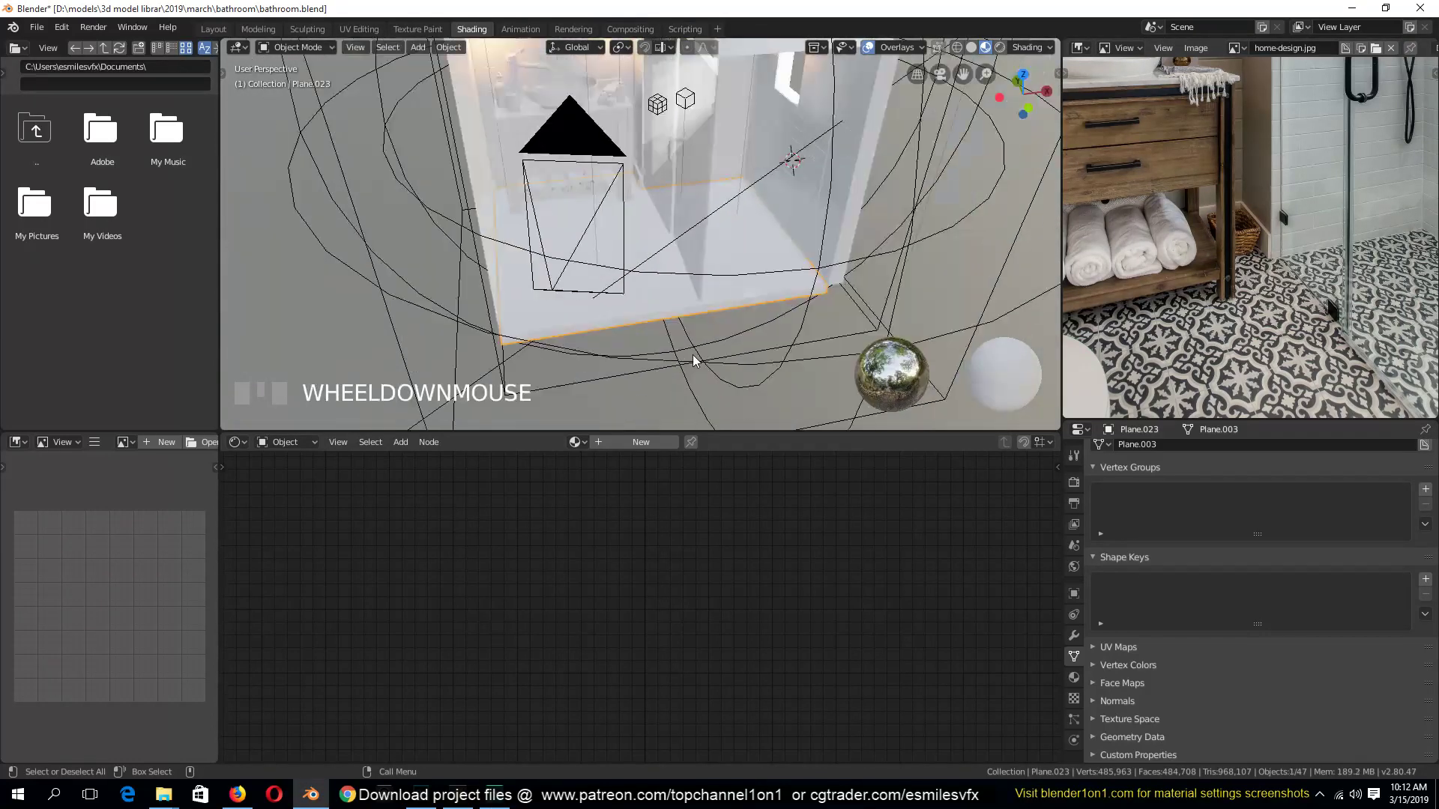
{"action": "key", "text": "shift+grave"}
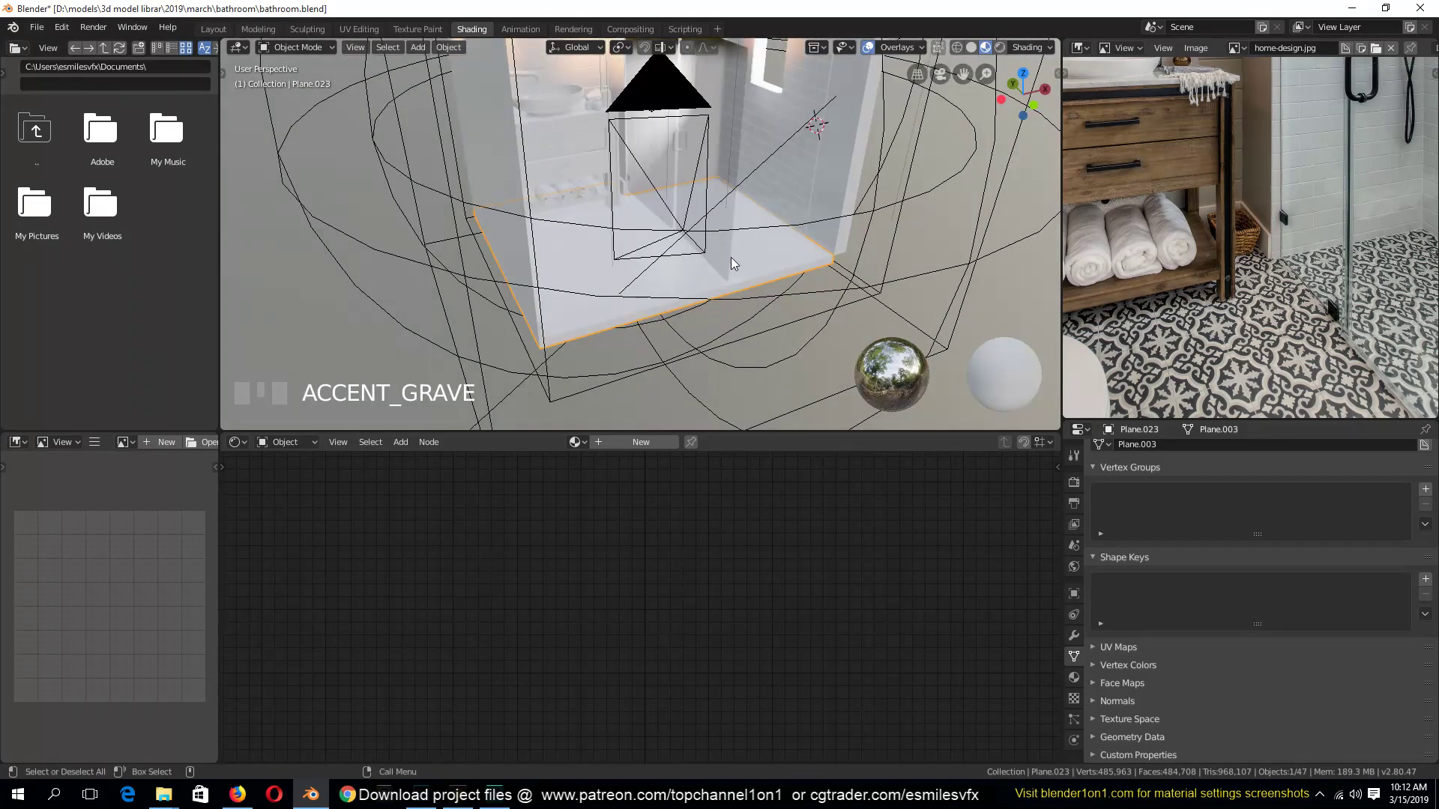
{"action": "middle_click_drag", "start_coordinate": [661, 291], "coordinate": [599, 281]}
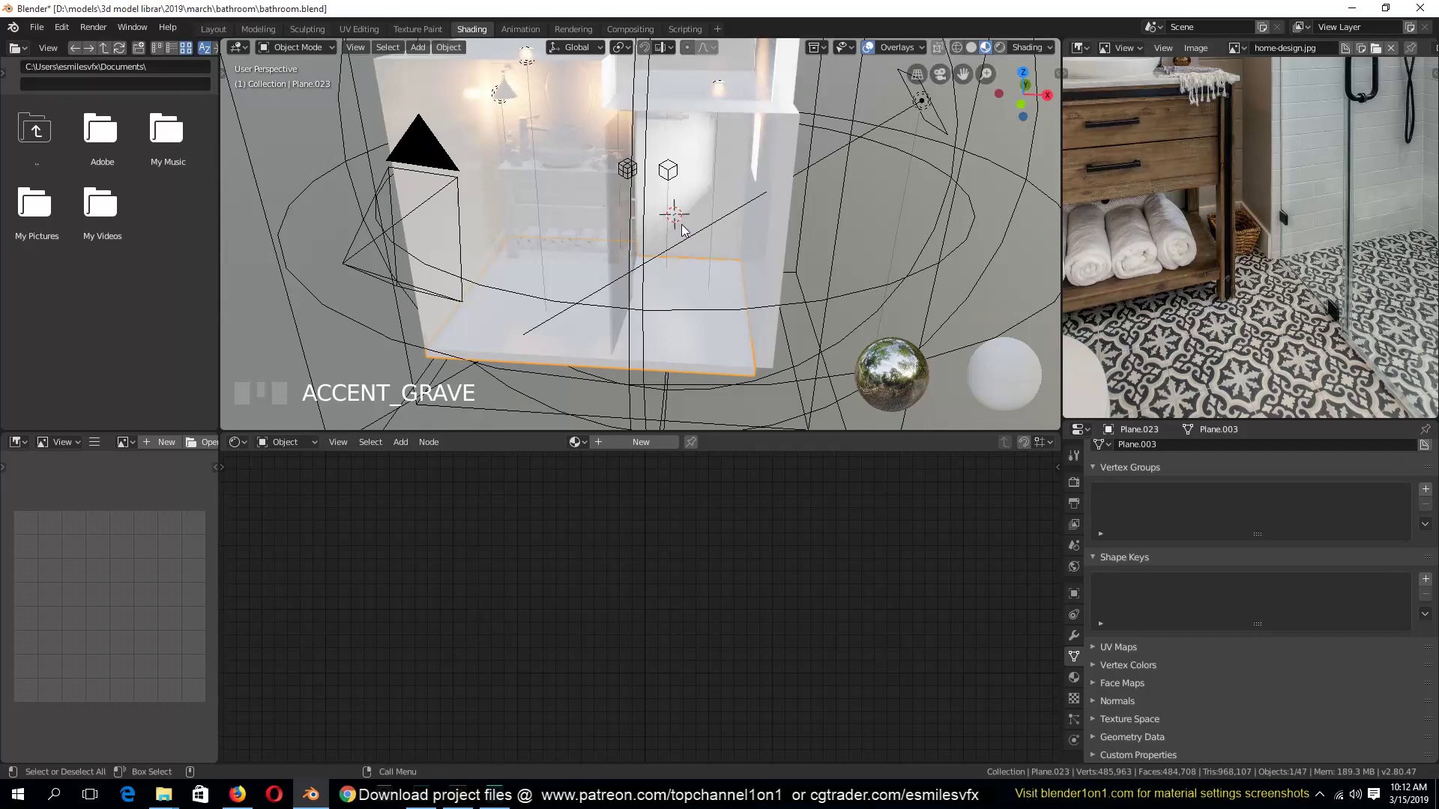
{"action": "middle_click_drag", "start_coordinate": [684, 229], "coordinate": [865, 150]}
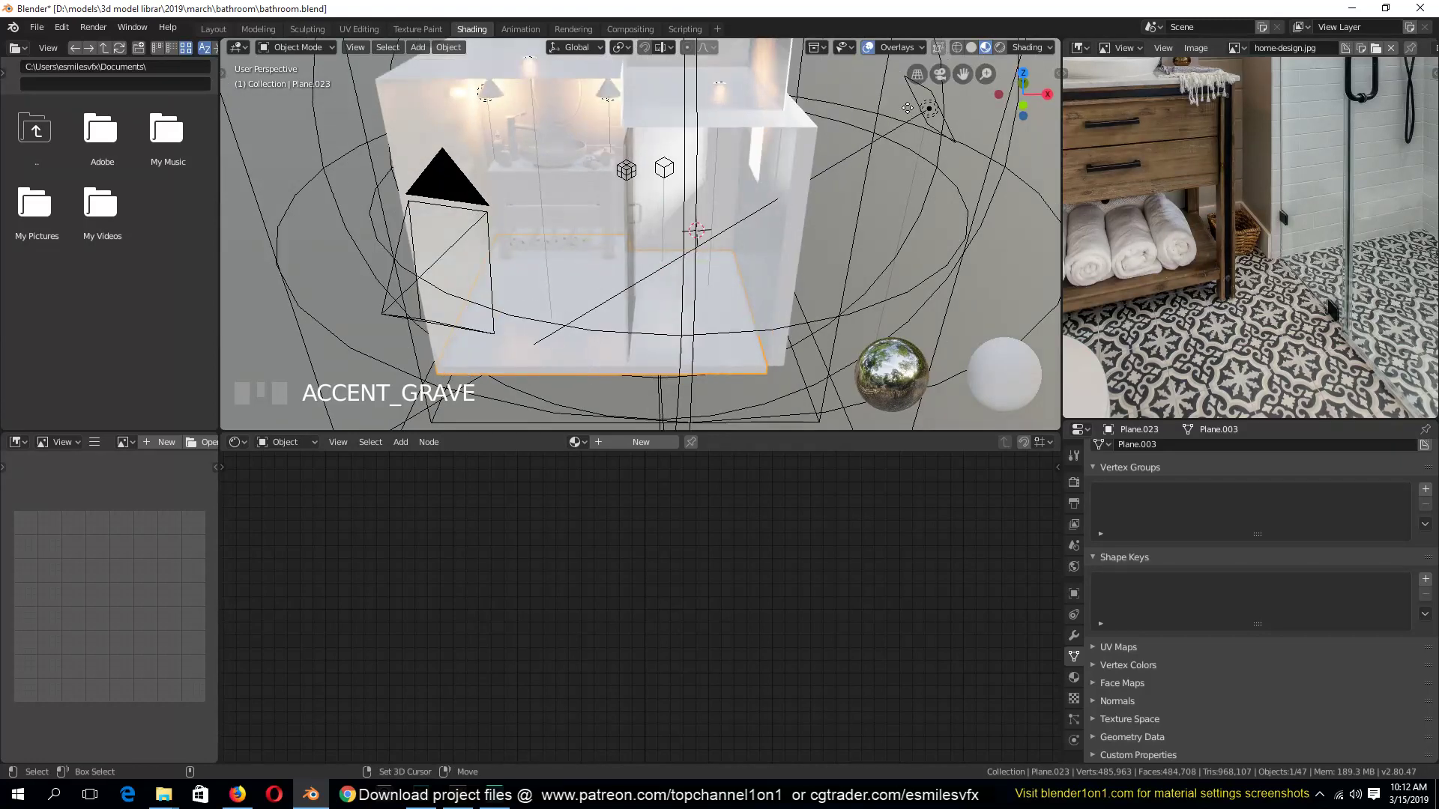
{"action": "left_click", "coordinate": [862, 150], "text": "shift"}
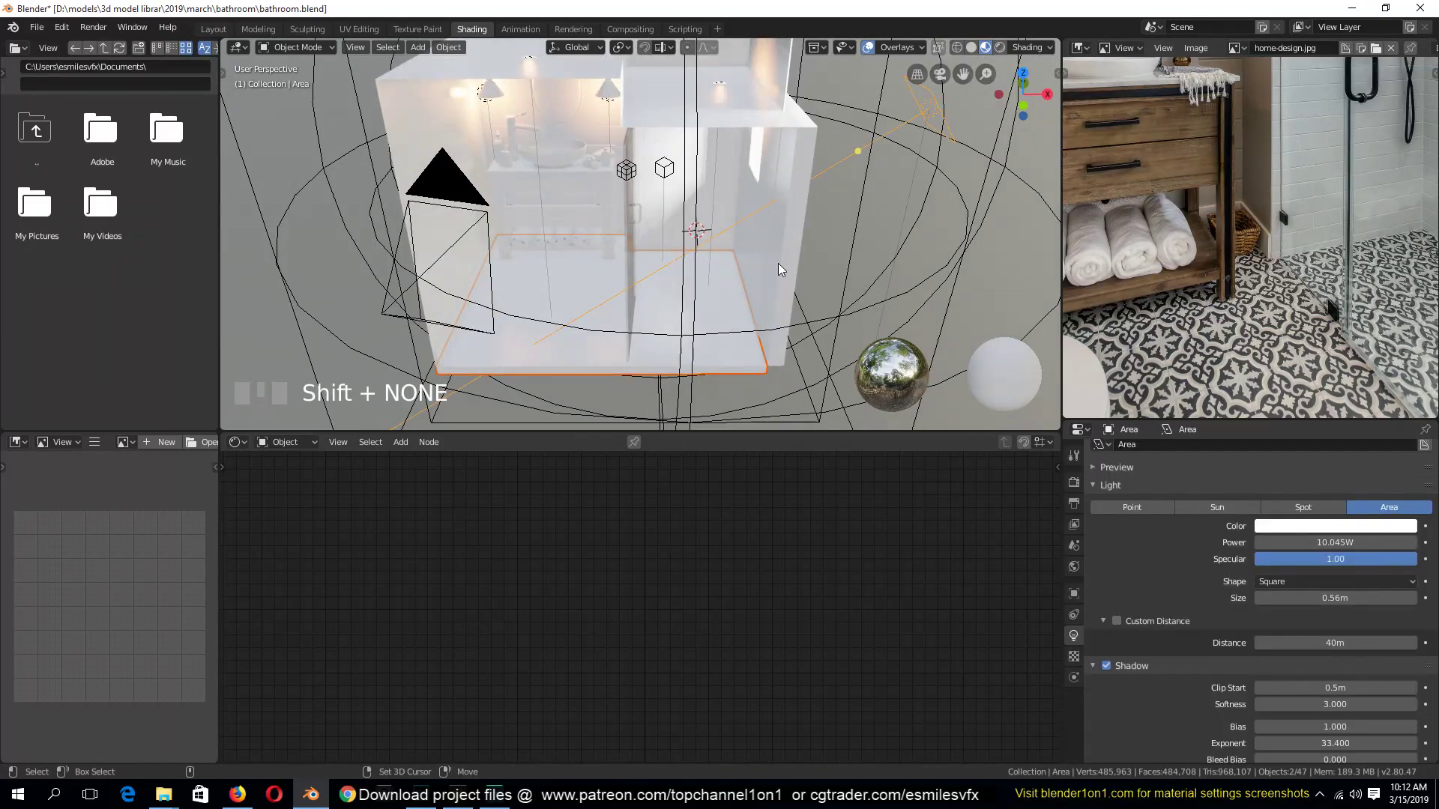
{"action": "key", "text": "shift+h"}
{"action": "key", "text": "grave"}
{"action": "middle_click_drag", "start_coordinate": [789, 285], "coordinate": [808, 88]}
{"action": "left_click", "coordinate": [798, 271]}
{"action": "scroll", "coordinate": [767, 262], "scroll_direction": "up", "scroll_amount": 5}
{"action": "left_click", "coordinate": [739, 204]}
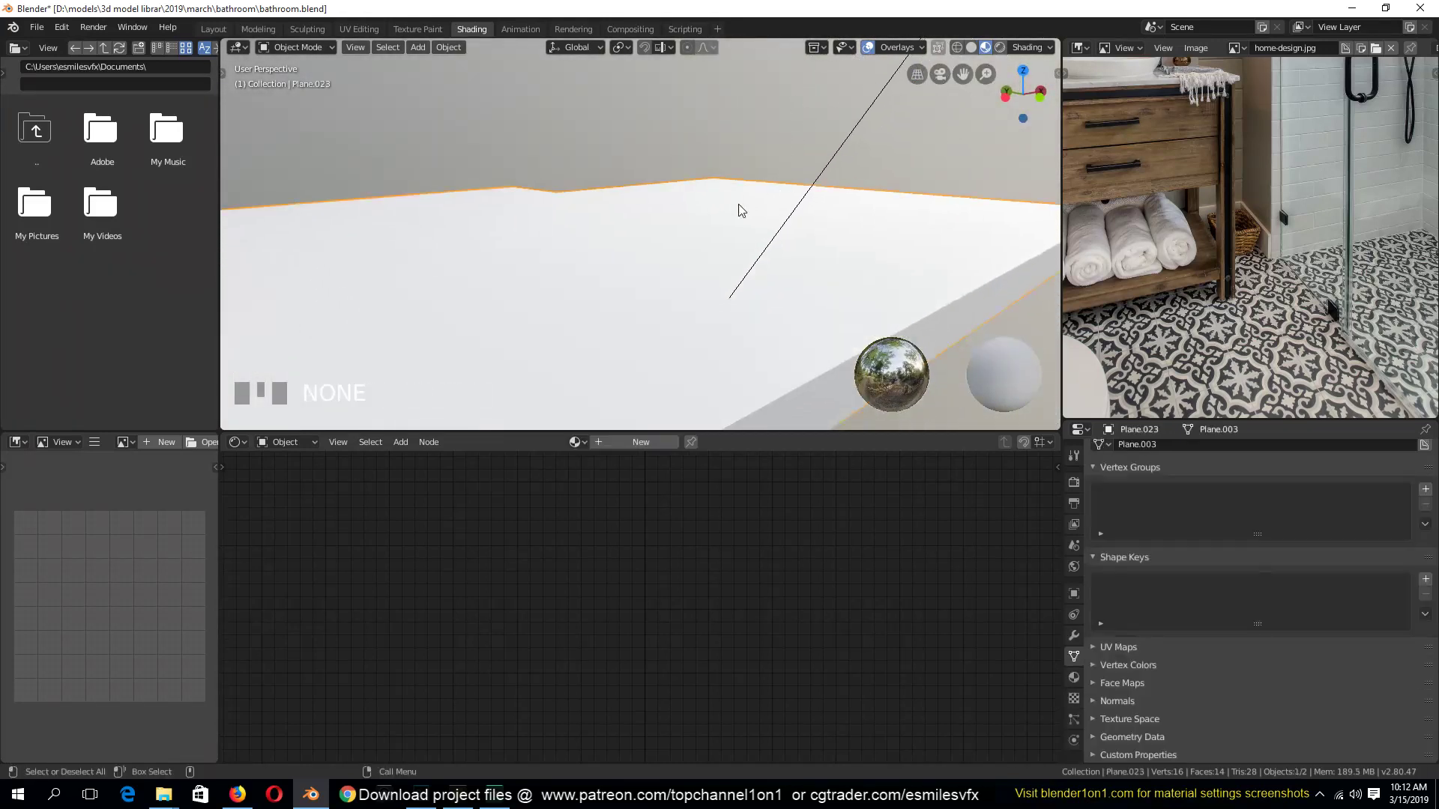
Create a new material named floor on the floor slab and move its Principled BSDF node away from the Material Output
{"action": "left_click", "coordinate": [648, 443]}
{"action": "left_click", "coordinate": [638, 442]}
{"action": "type", "text": "f"}
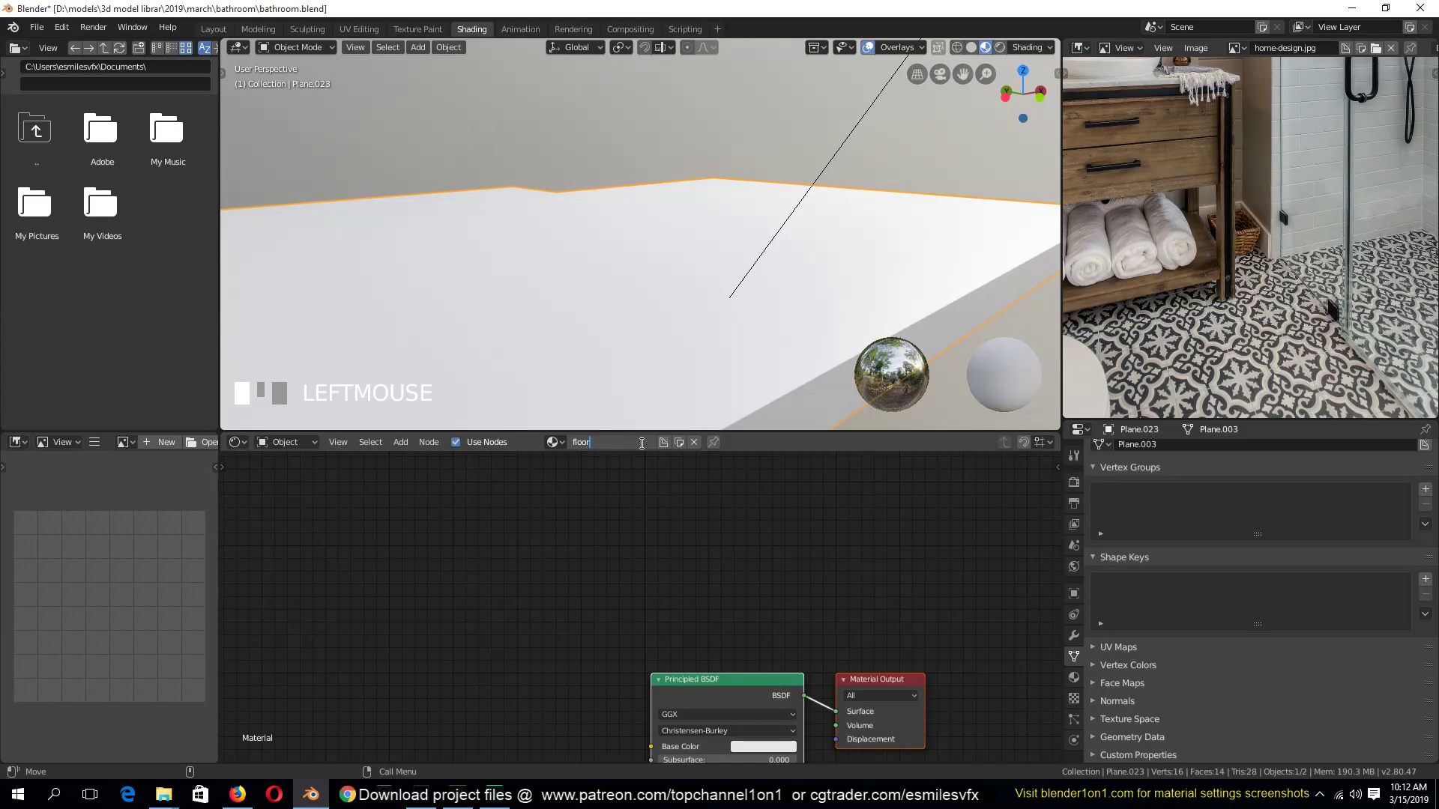
{"action": "type", "text": "loor"}
{"action": "key", "text": "Return"}
{"action": "left_click_drag", "start_coordinate": [755, 694], "coordinate": [709, 531]}
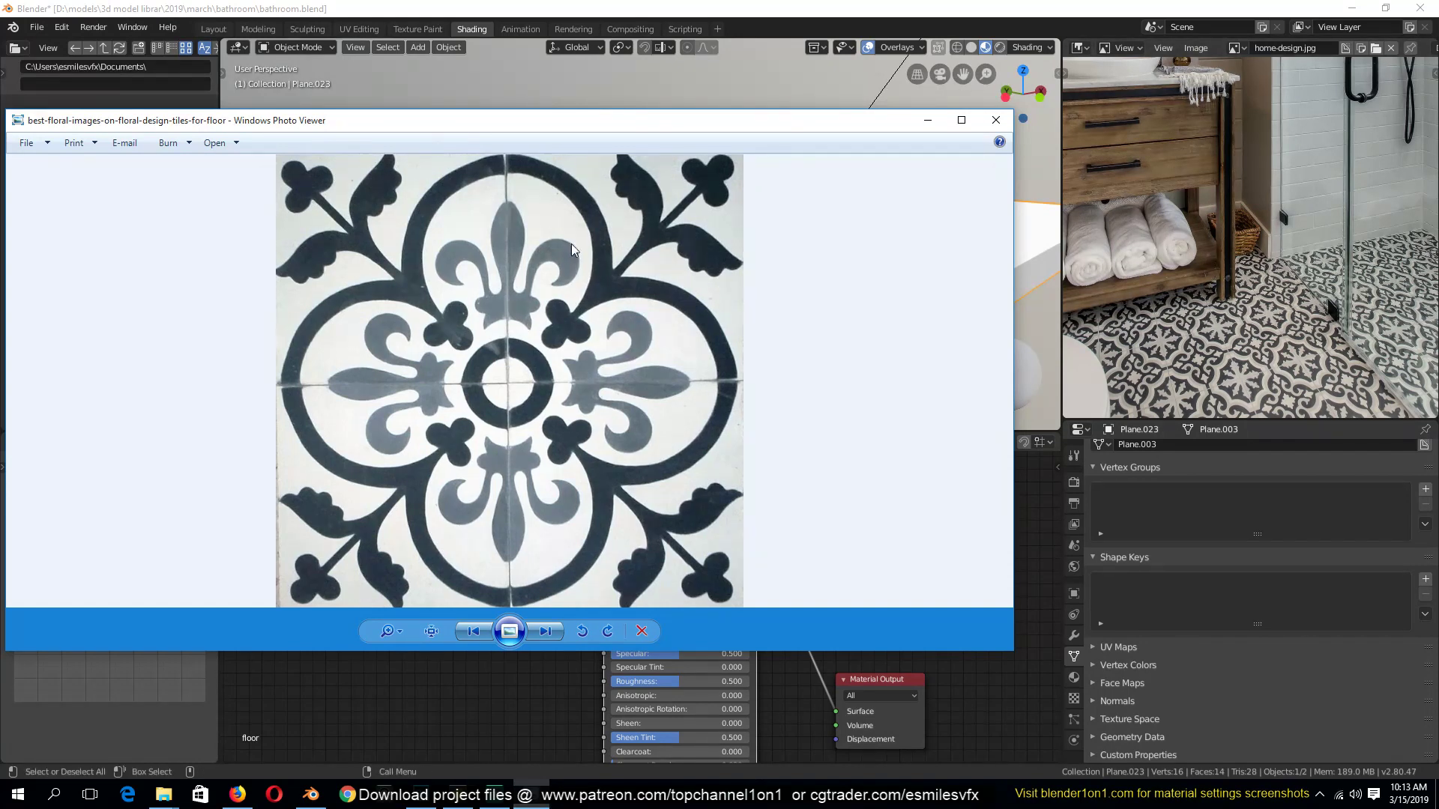
Add the best-floral-images-on-floral-design-tiles-for-floor image as a texture, feed its Color into Base Color and preview it on the floor
{"action": "left_click", "coordinate": [928, 122]}
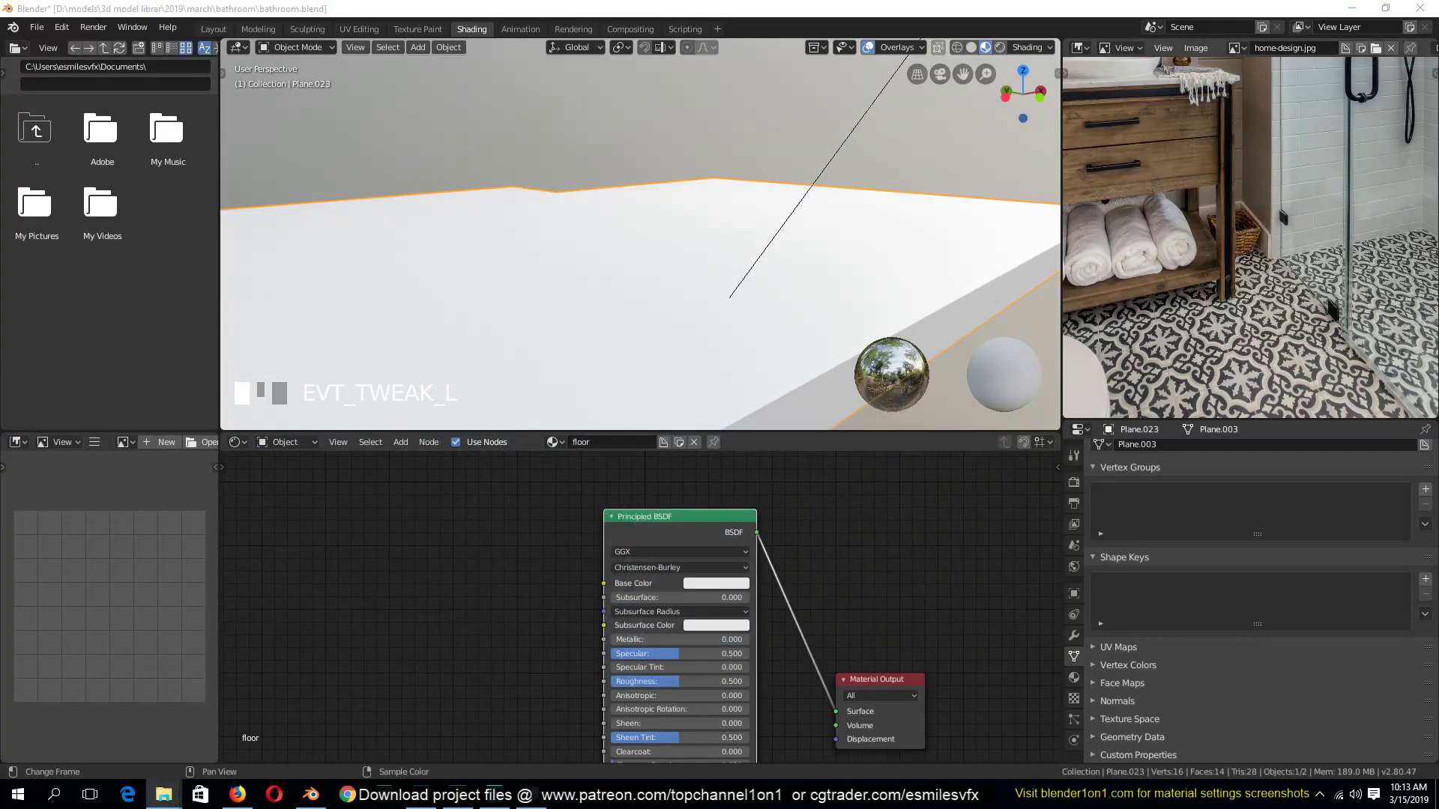
{"action": "left_click_drag", "start_coordinate": [422, 548], "coordinate": [343, 539]}
{"action": "key", "text": "grave"}
{"action": "middle_click_drag", "start_coordinate": [548, 217], "coordinate": [532, 251]}
{"action": "scroll", "coordinate": [525, 274], "scroll_direction": "up", "scroll_amount": 5}
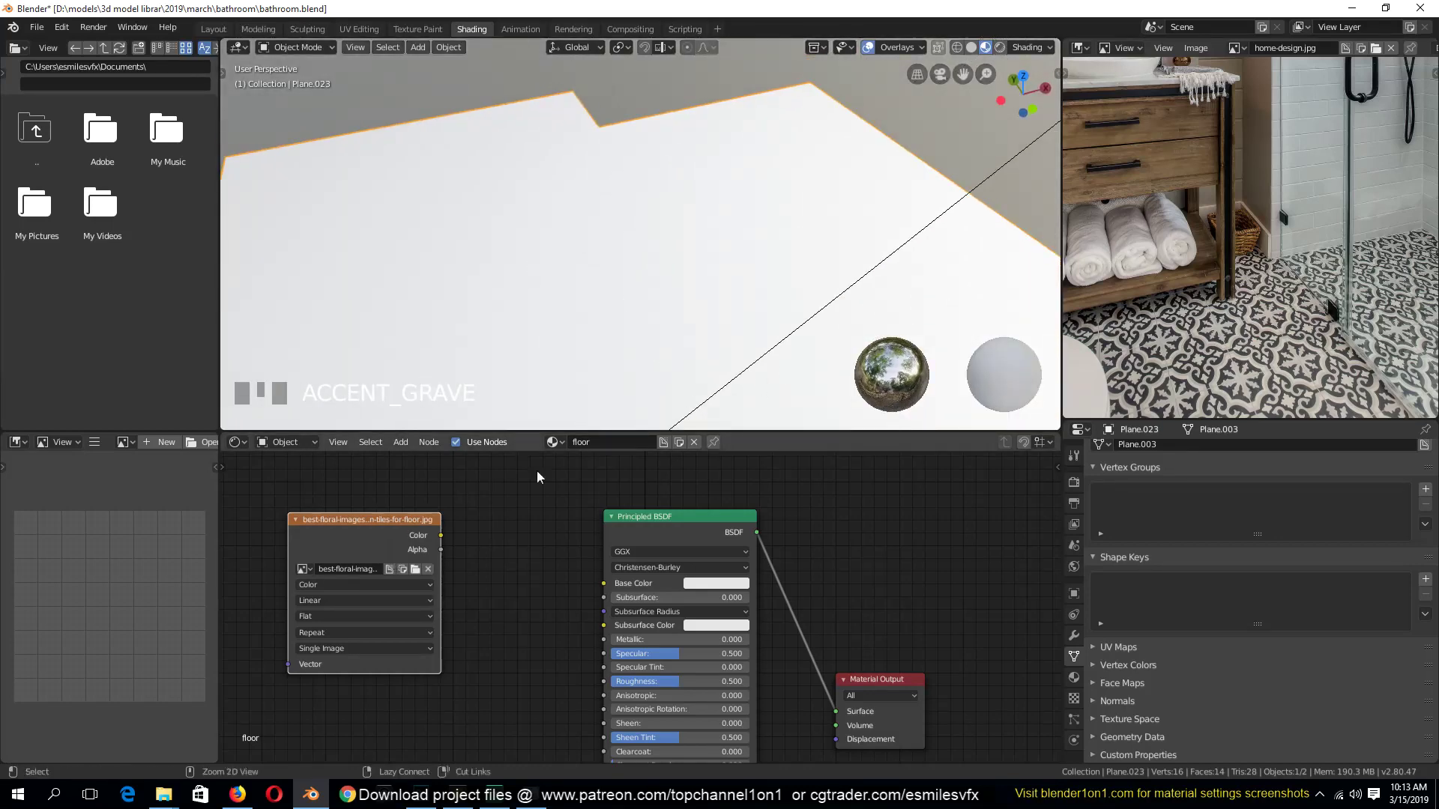
{"action": "left_click", "coordinate": [407, 538], "text": "ctrl+shift"}
{"action": "scroll", "coordinate": [559, 255], "scroll_direction": "down", "scroll_amount": 5}
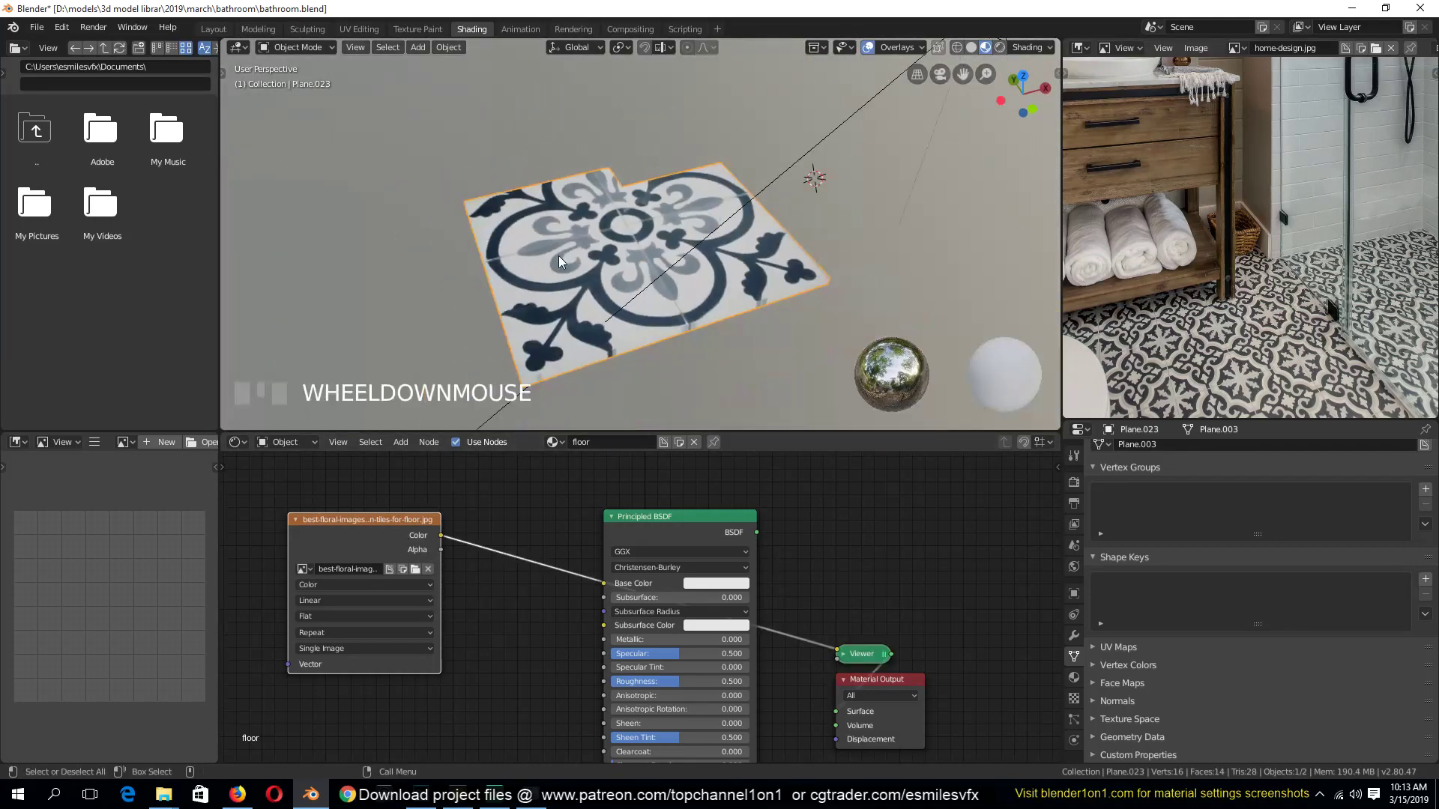
{"action": "key", "text": "grave"}
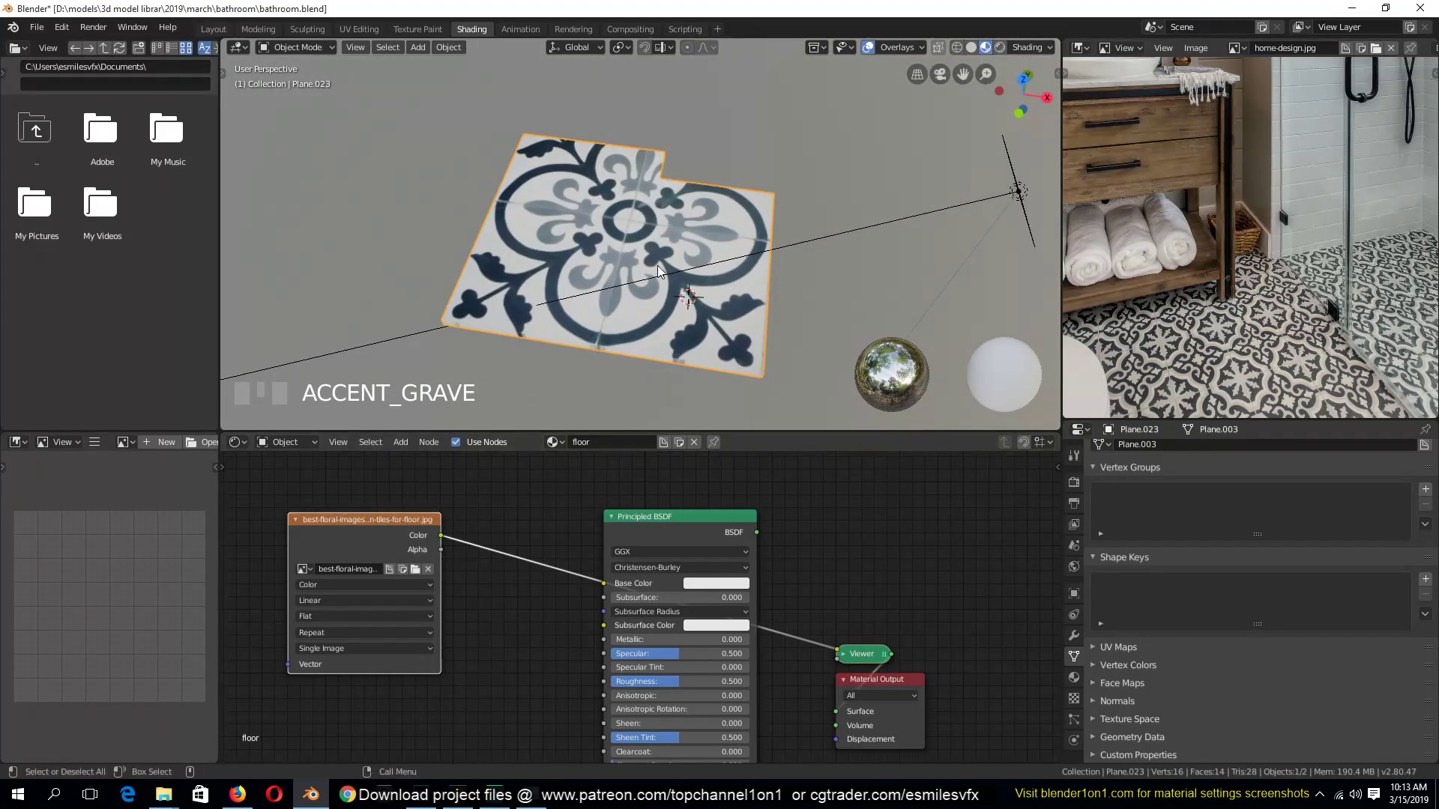
{"action": "middle_click_drag", "start_coordinate": [628, 240], "coordinate": [272, 304]}
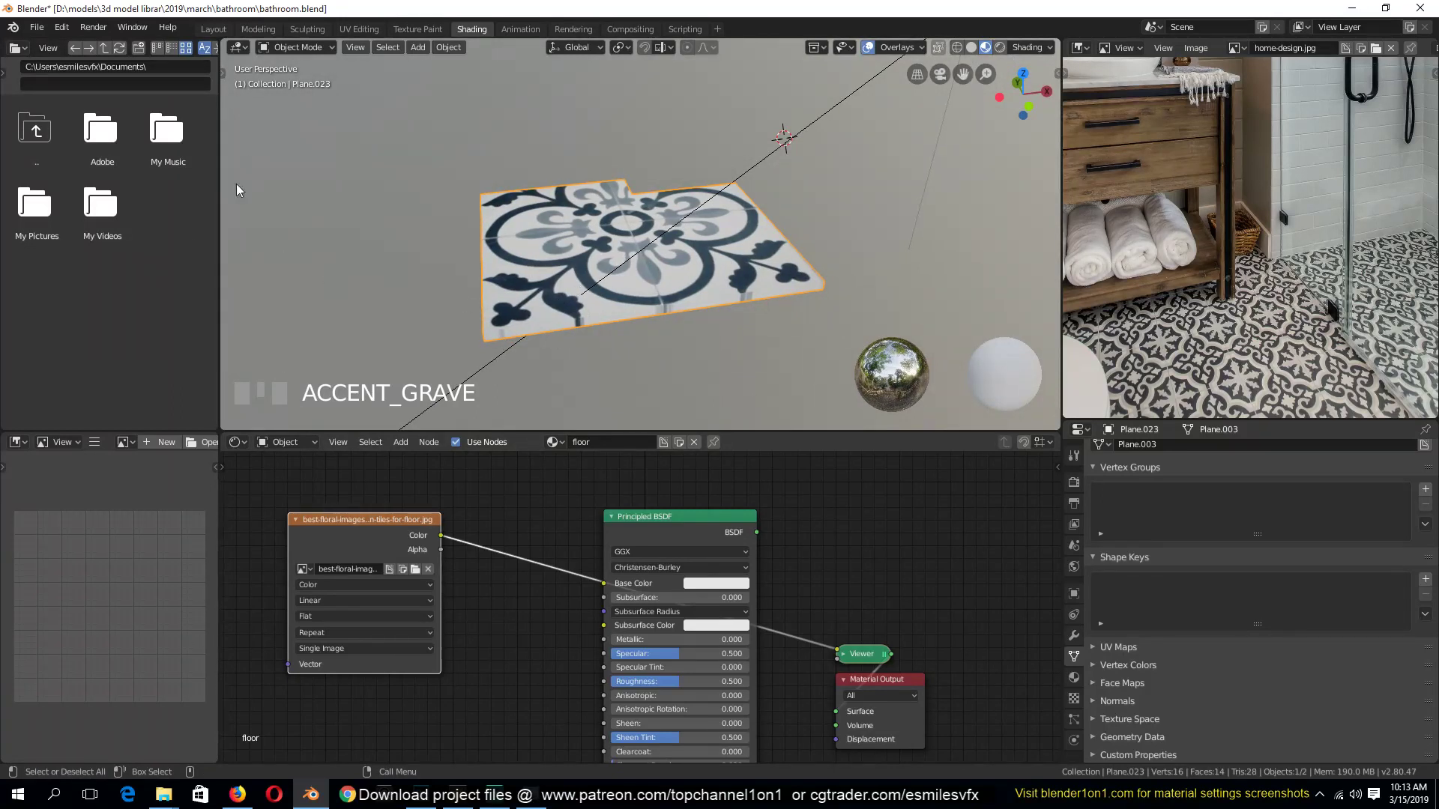
Search the add-ons in the preferences for node to check whether Node Wrangler is enabled
{"action": "left_click", "coordinate": [66, 28]}
{"action": "left_click", "coordinate": [58, 33]}
{"action": "left_click", "coordinate": [63, 184]}
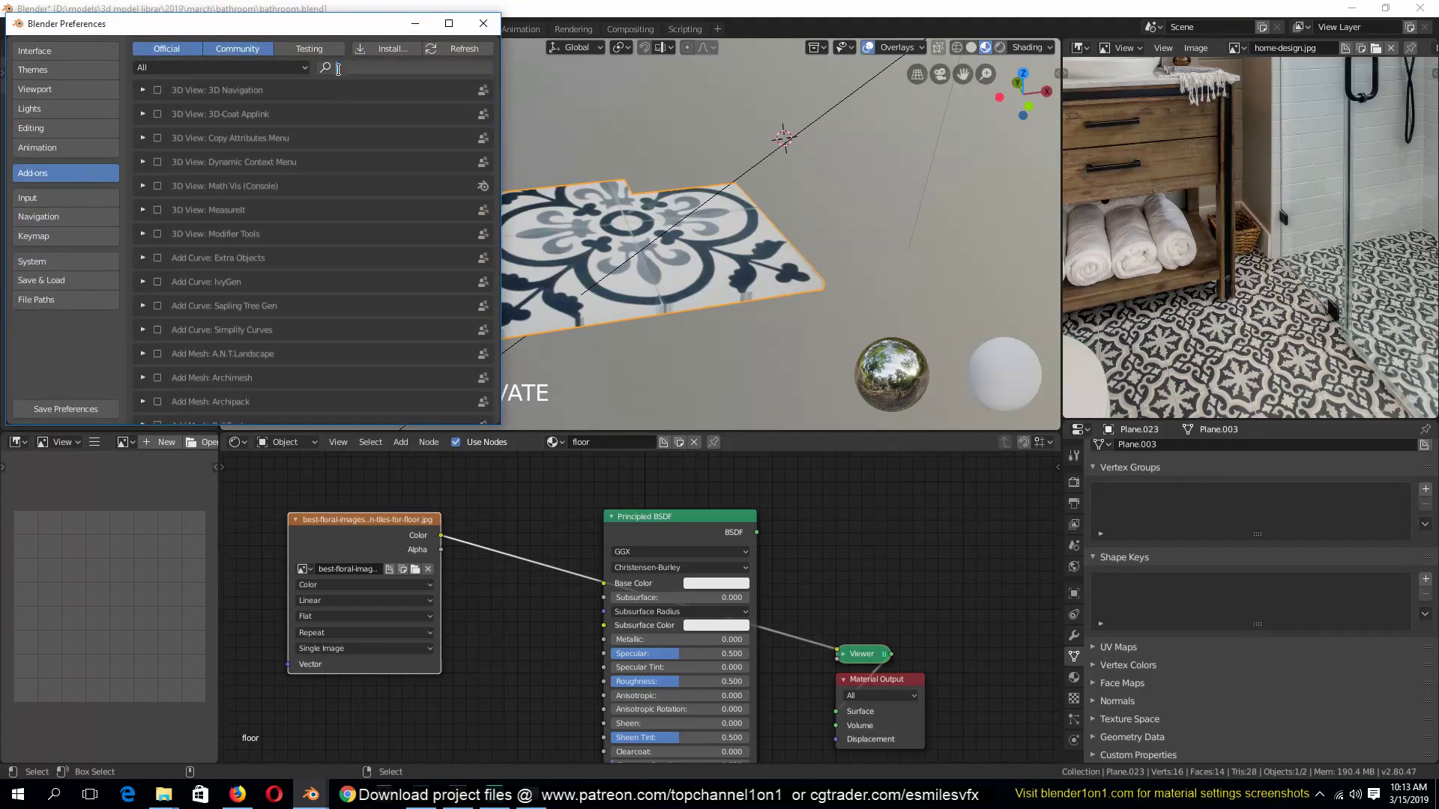
{"action": "left_click", "coordinate": [338, 69]}
{"action": "type", "text": "node"}
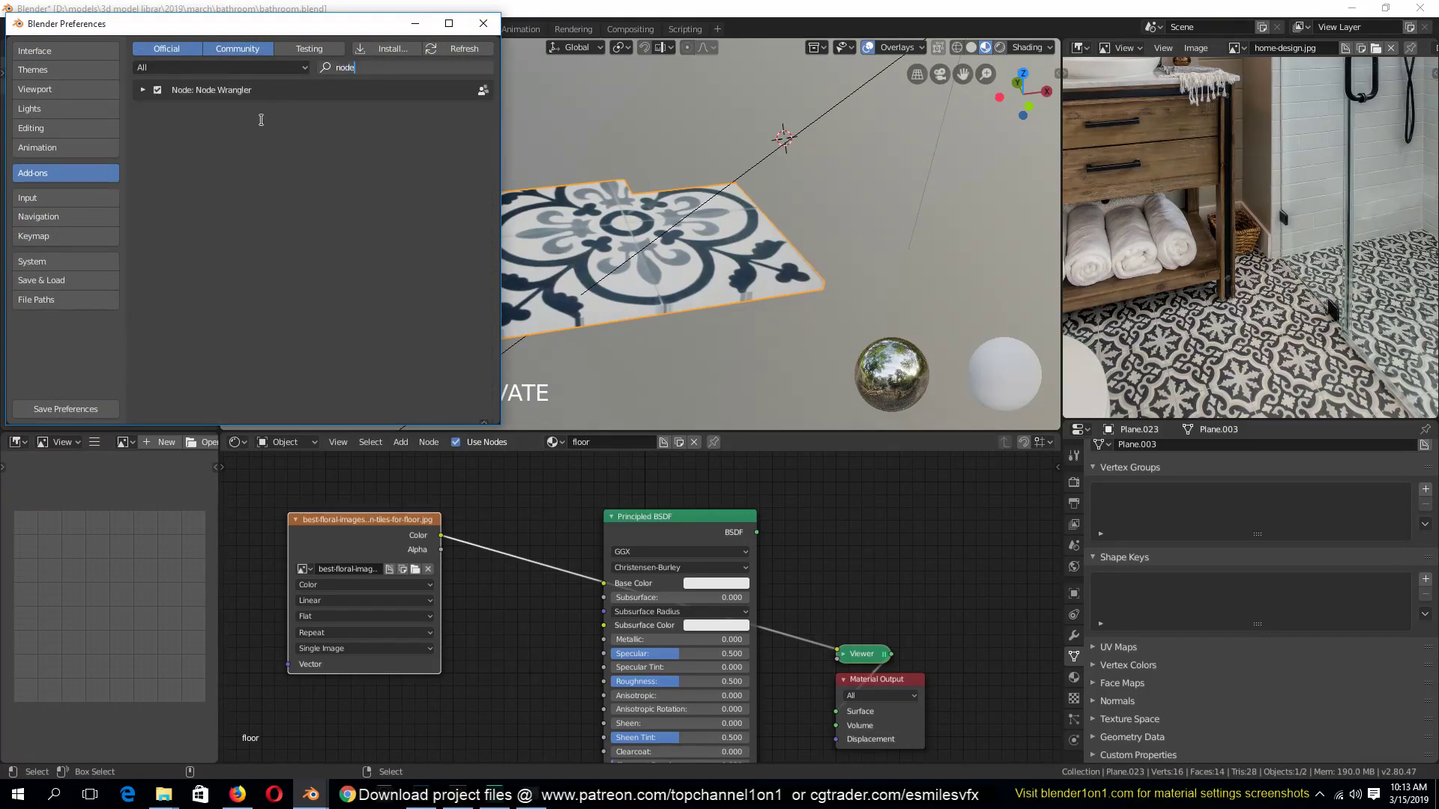
{"action": "left_click", "coordinate": [487, 23]}
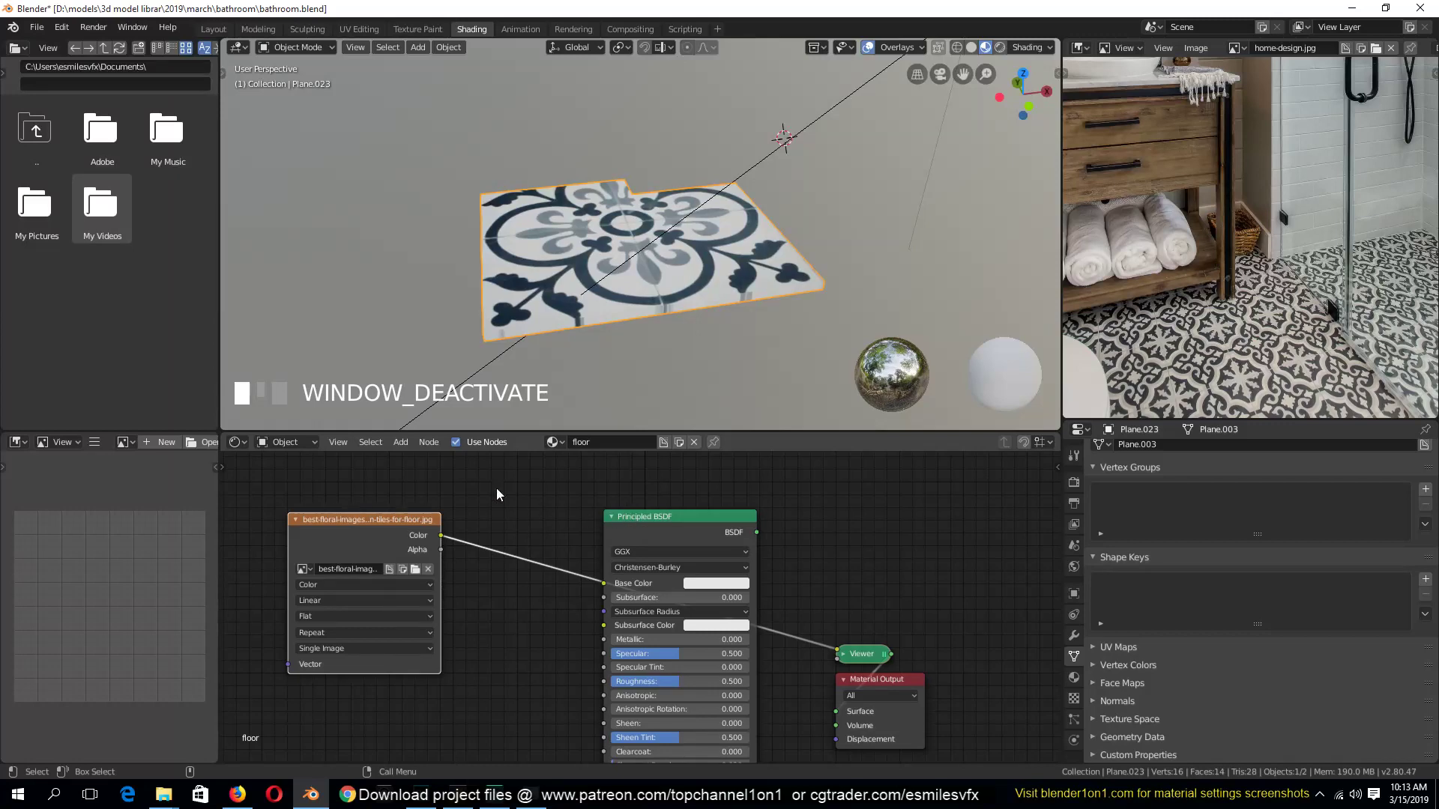
Add Texture Coordinate and Mapping nodes in front of the floral tile image texture with Node Wrangler
{"action": "middle_click_drag", "start_coordinate": [522, 247], "coordinate": [907, 231]}
{"action": "middle_click_drag", "start_coordinate": [357, 517], "coordinate": [649, 519]}
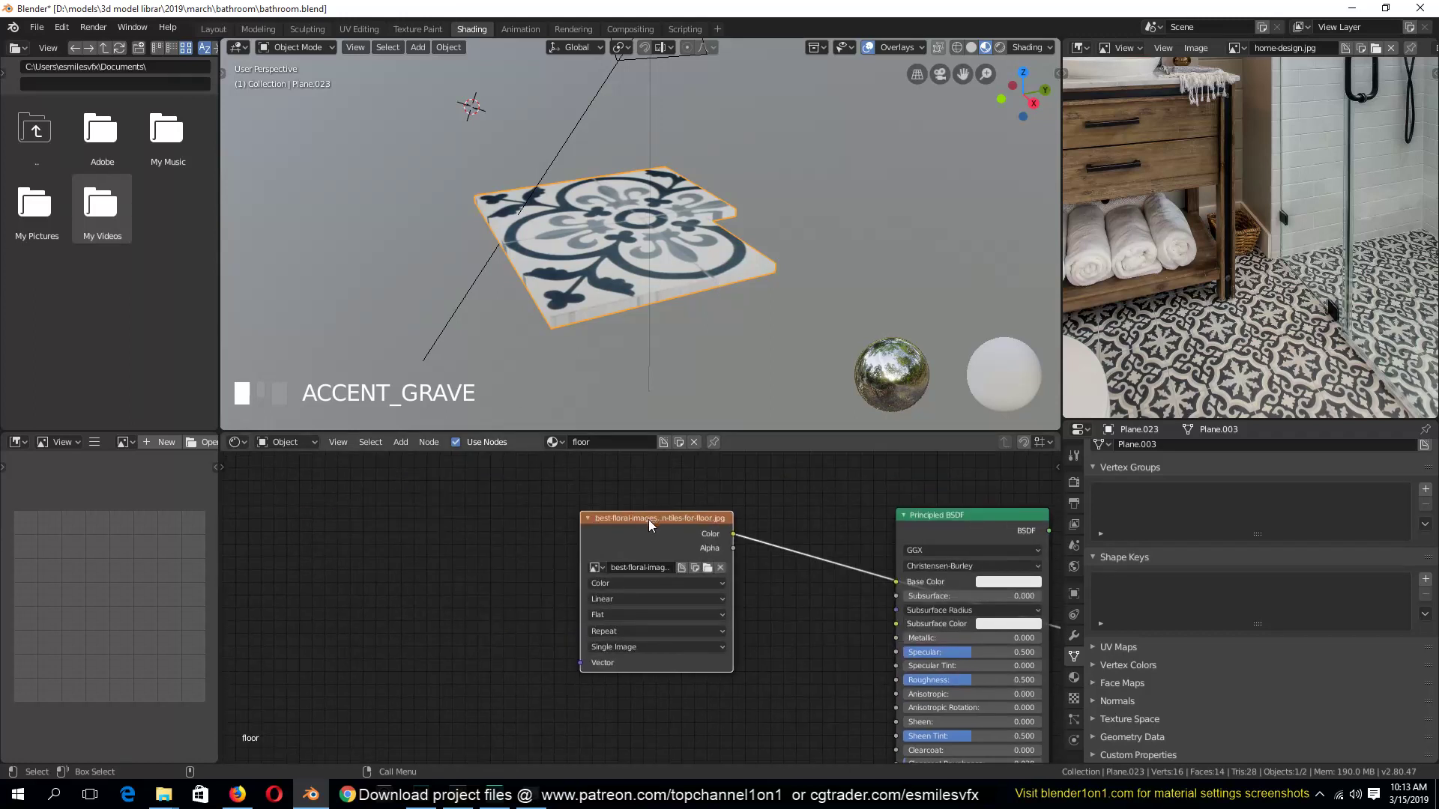
{"action": "left_click", "coordinate": [645, 534]}
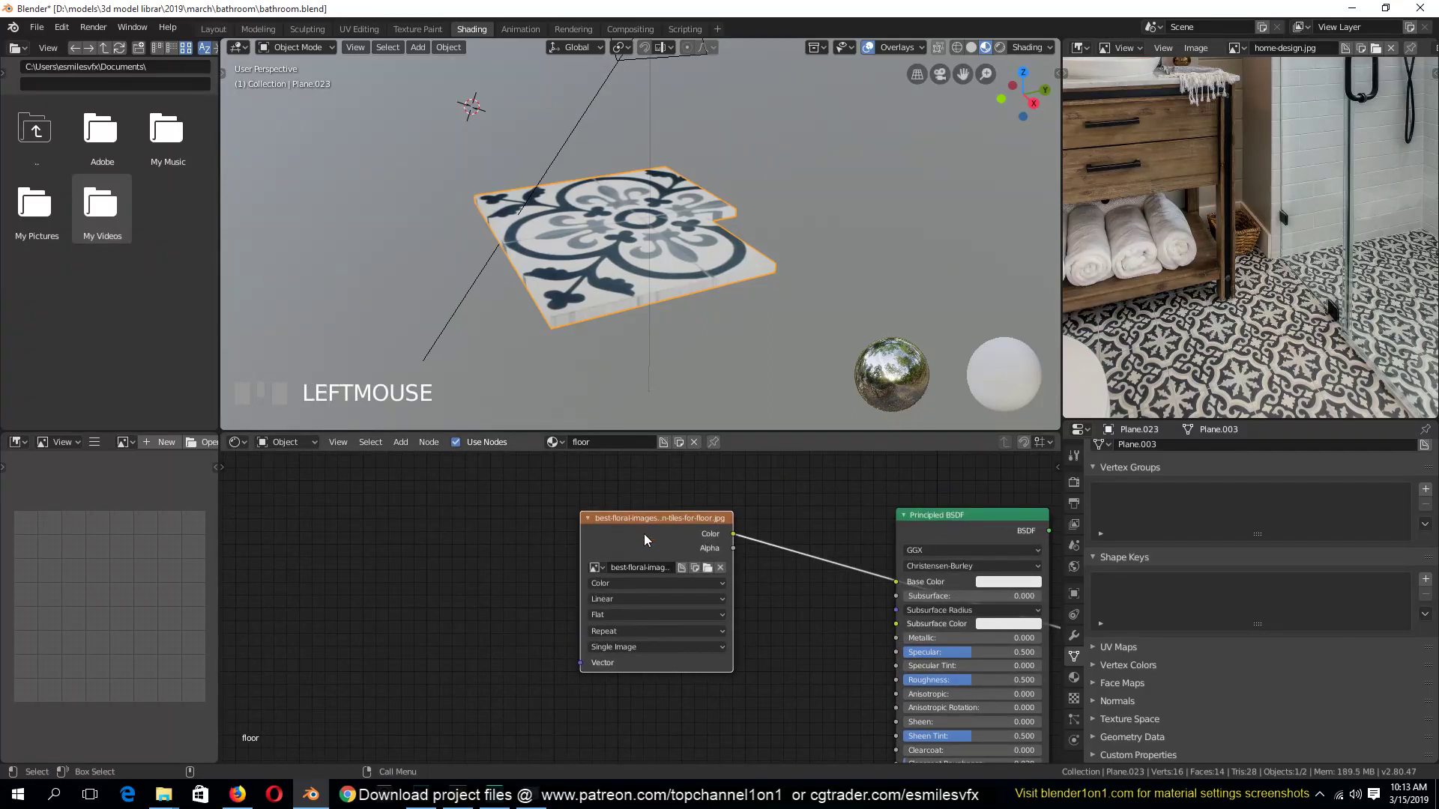
{"action": "key", "text": "ctrl+t"}
{"action": "scroll", "coordinate": [424, 571], "scroll_direction": "up", "scroll_amount": 3}
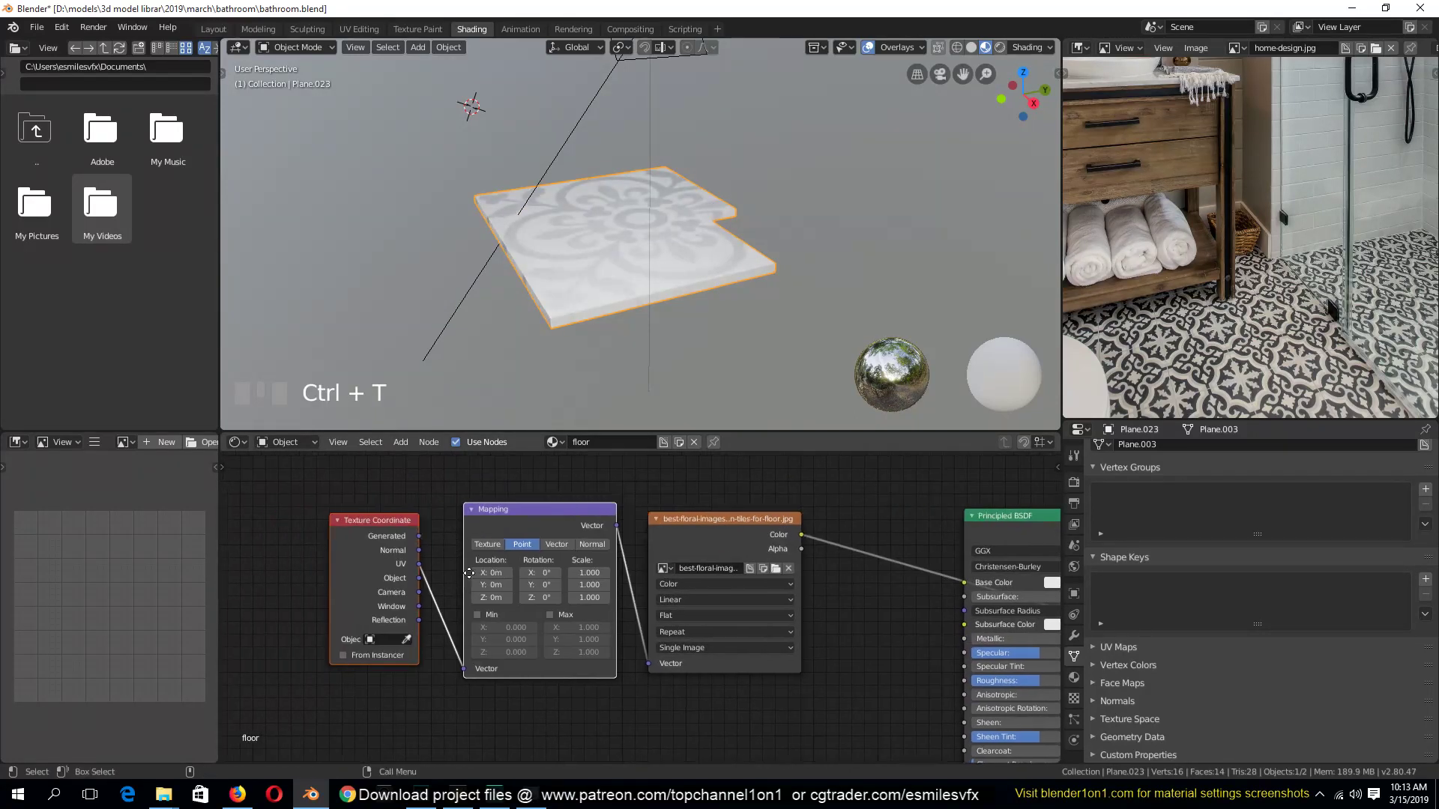
Set the Mapping node's X, Y and Z scale to 7.4 to repeat the tile pattern across the floor
{"action": "left_click", "coordinate": [636, 282]}
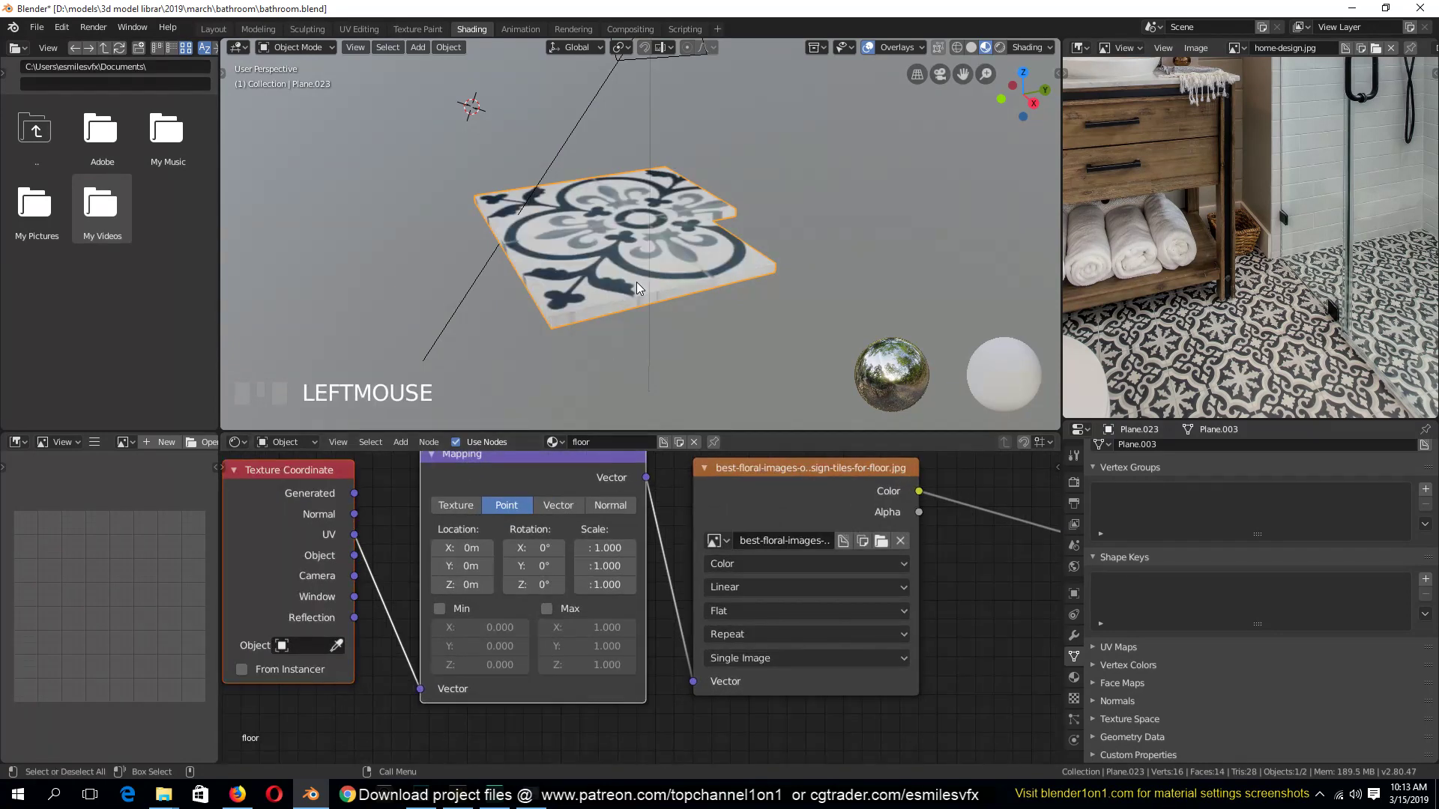
{"action": "key", "text": "grave"}
{"action": "scroll", "coordinate": [718, 314], "scroll_direction": "up", "scroll_amount": 4}
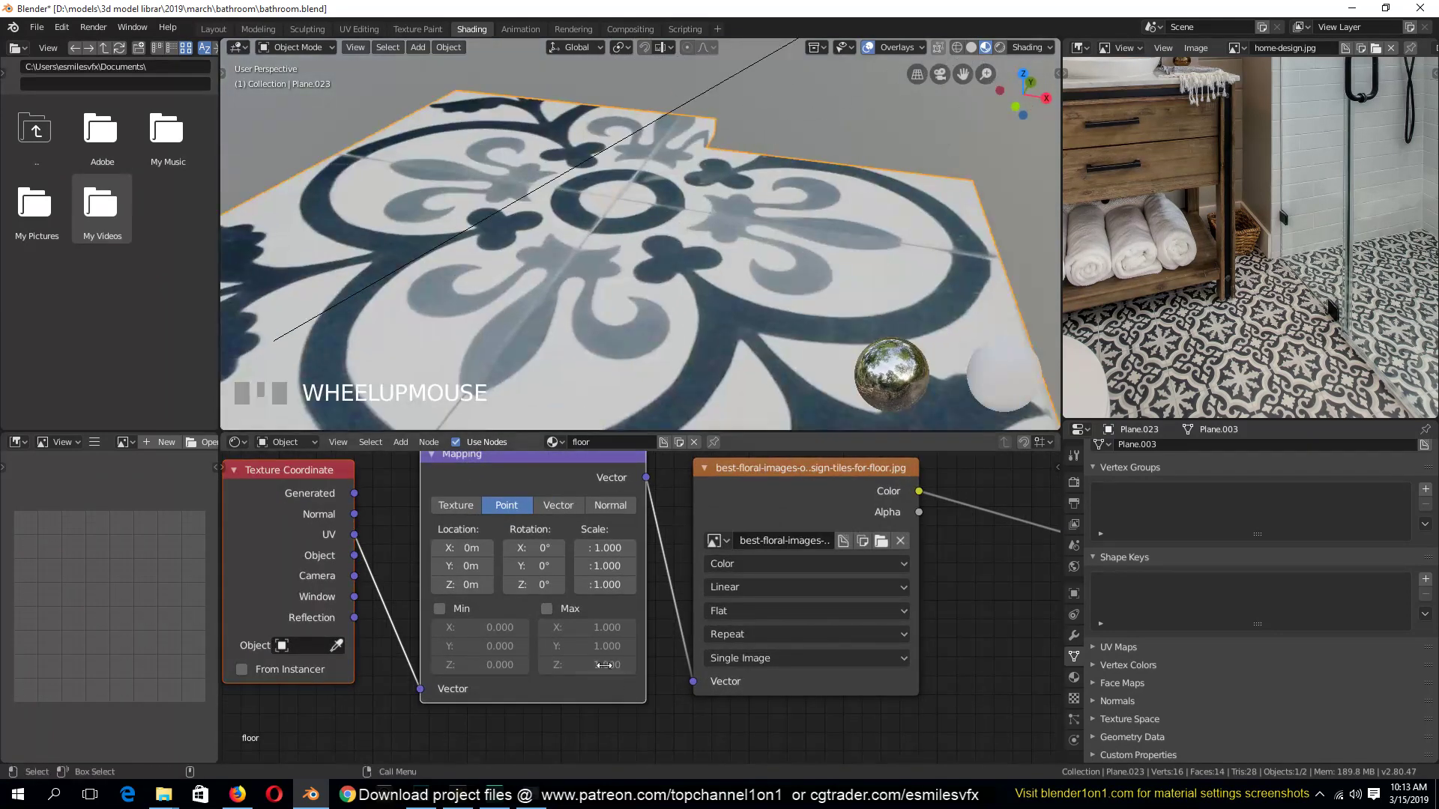
{"action": "left_click_drag", "start_coordinate": [604, 549], "coordinate": [601, 585], "text": "shift"}
{"action": "key", "text": "ctrl+z"}
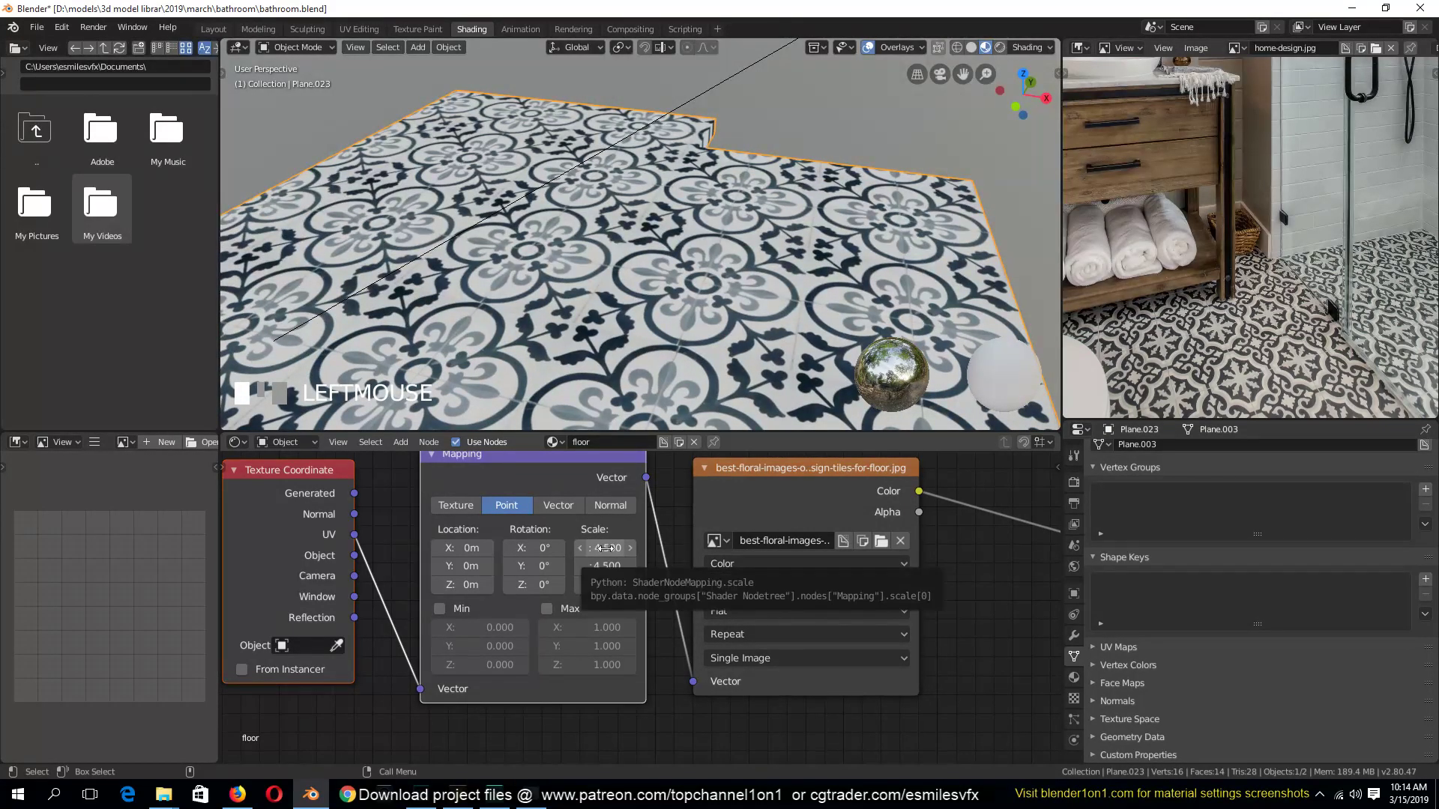
{"action": "left_click_drag", "start_coordinate": [604, 548], "coordinate": [636, 548]}
{"action": "scroll", "coordinate": [556, 279], "scroll_direction": "down", "scroll_amount": 2}
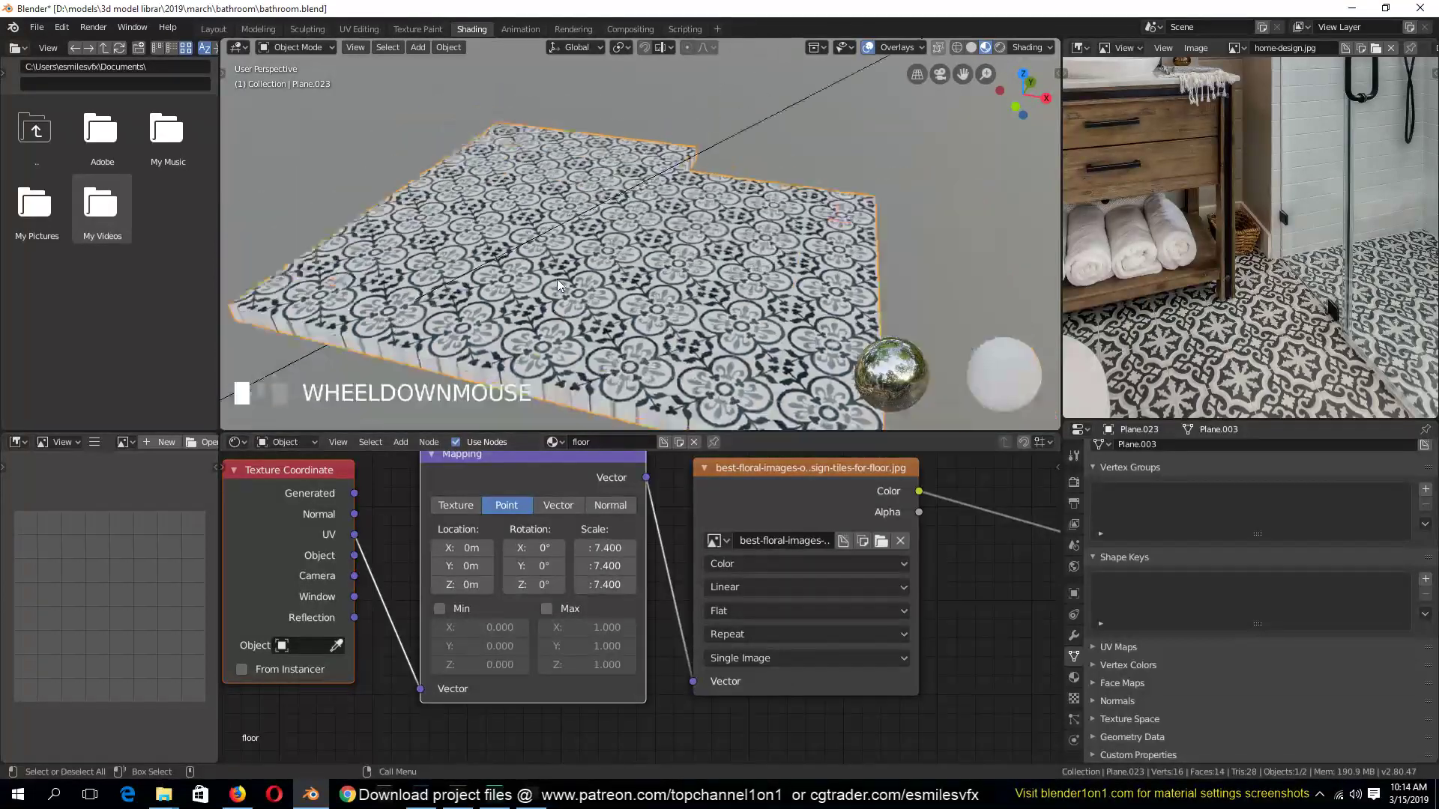
Examine the repeated tile pattern on the floor slab's upper surface and side edges from several angles
{"action": "key", "text": "grave"}
{"action": "scroll", "coordinate": [465, 273], "scroll_direction": "up", "scroll_amount": 3}
{"action": "key", "text": "grave"}
{"action": "mouse_move", "coordinate": [465, 273]}
{"action": "middle_mouse_down"}
{"action": "mouse_move", "coordinate": [453, 243]}
{"action": "mouse_move", "coordinate": [463, 268]}
{"action": "mouse_move", "coordinate": [466, 246]}
{"action": "middle_mouse_up"}
{"action": "scroll", "coordinate": [687, 292], "scroll_direction": "down", "scroll_amount": 2}
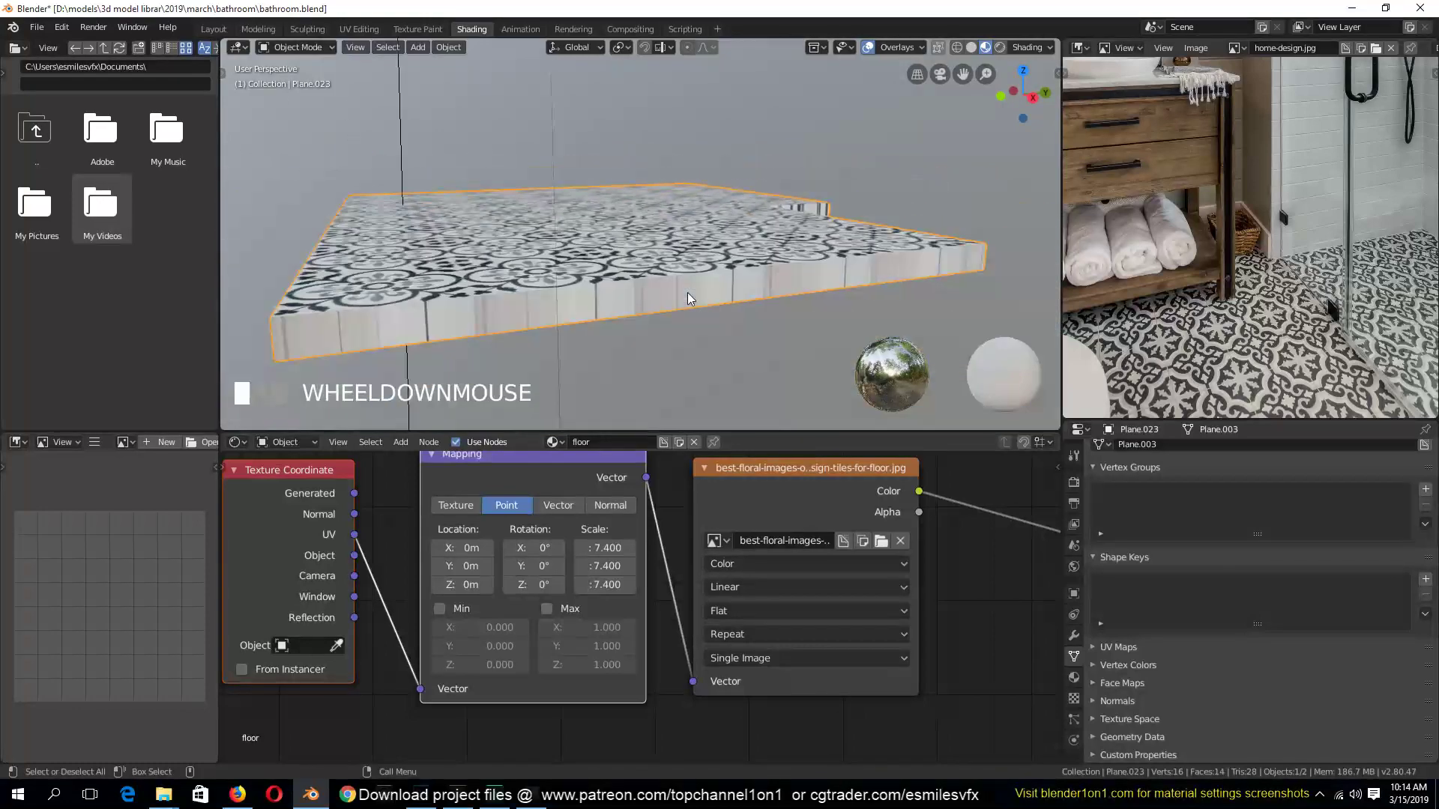
{"action": "key", "text": "grave"}
{"action": "scroll", "coordinate": [652, 300], "scroll_direction": "up", "scroll_amount": 2}
{"action": "key", "text": "grave"}
{"action": "middle_click_drag", "start_coordinate": [633, 298], "coordinate": [701, 309]}
{"action": "scroll", "coordinate": [702, 309], "scroll_direction": "down", "scroll_amount": 4}
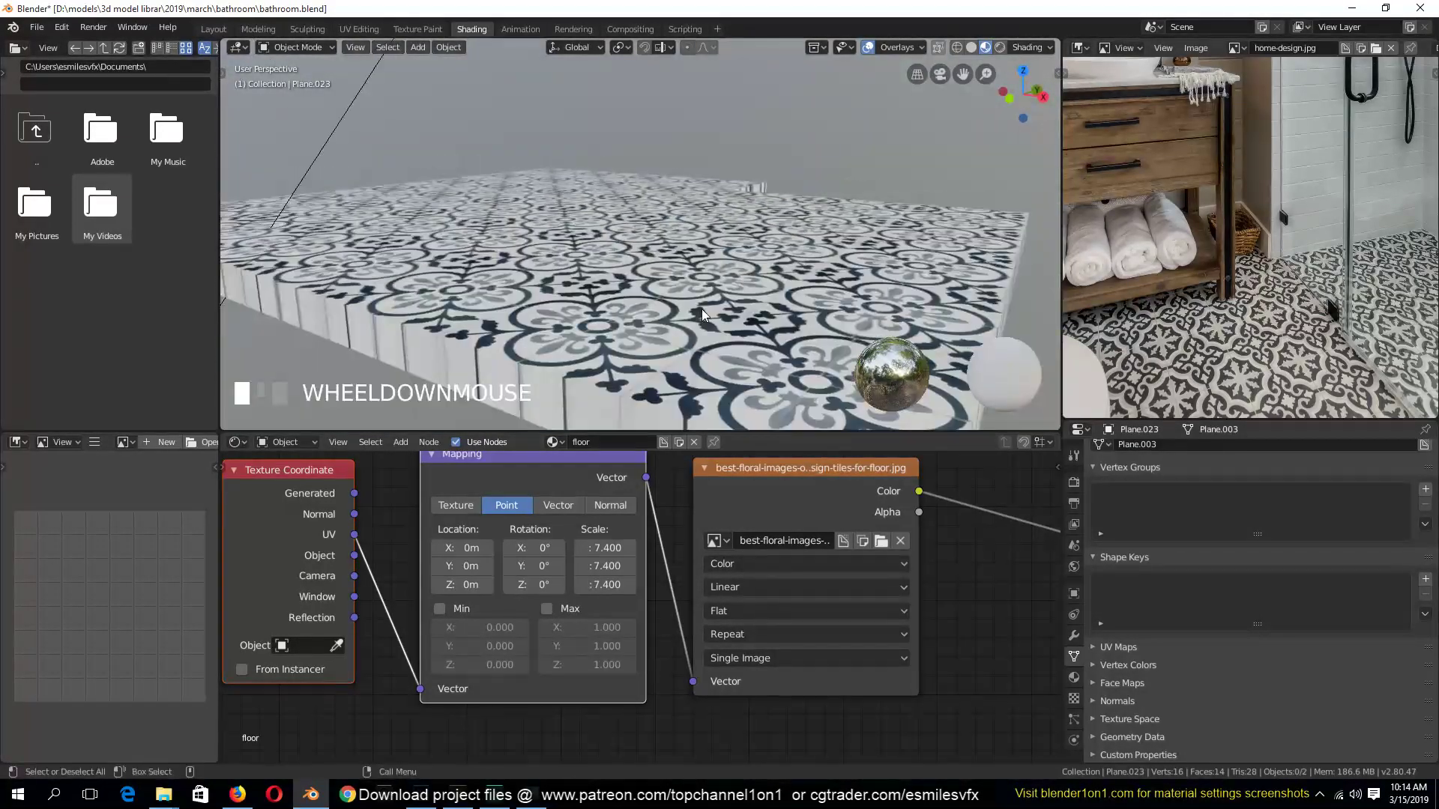
Set the Mapping node's X, Y and Z scale to 1 so one floral pattern spans the floor
{"action": "key", "text": "KP_7"}
{"action": "scroll", "coordinate": [672, 323], "scroll_direction": "up", "scroll_amount": 2}
{"action": "left_click", "coordinate": [607, 548]}
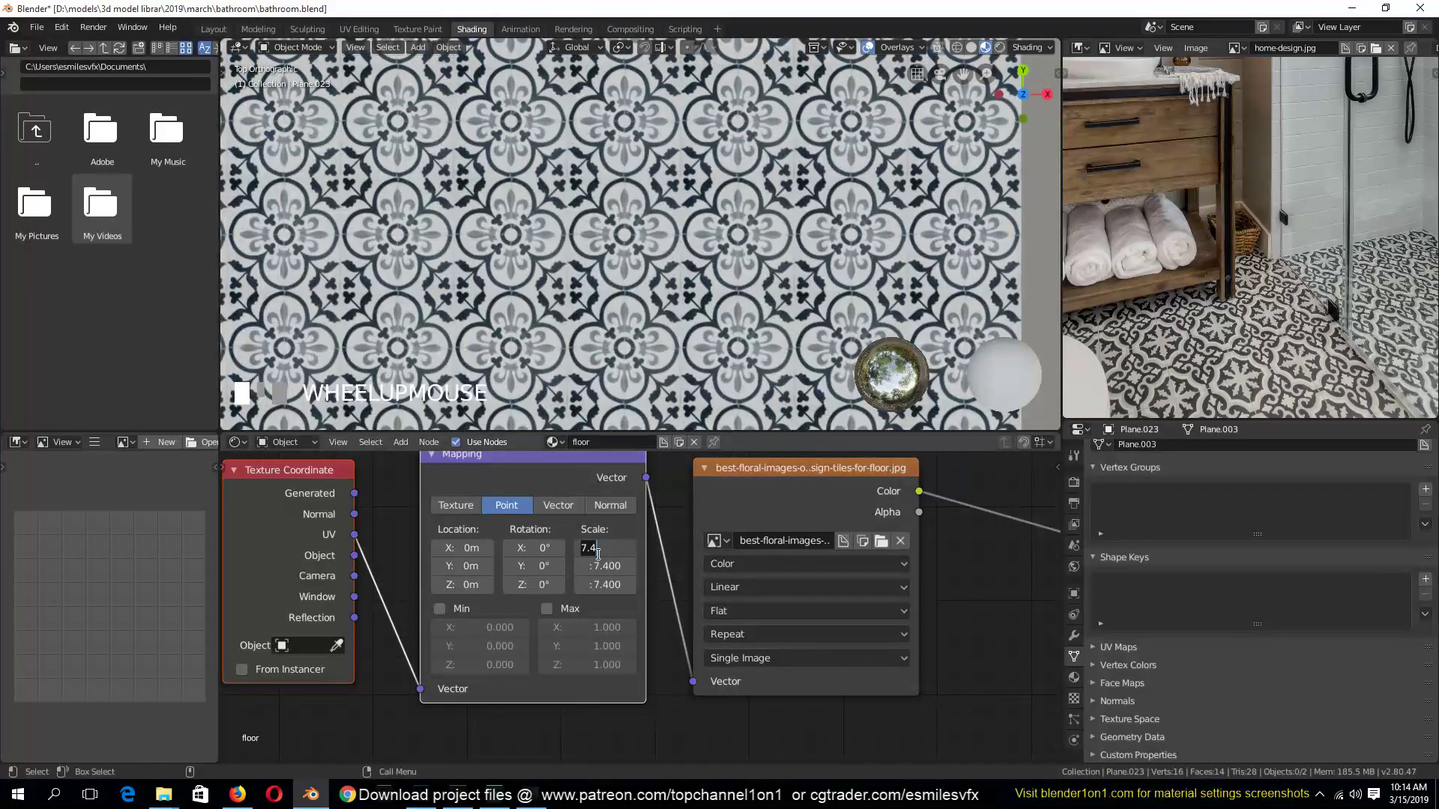
{"action": "type", "text": "1"}
{"action": "key", "text": "Return"}
{"action": "left_click", "coordinate": [607, 566]}
{"action": "type", "text": "1"}
{"action": "key", "text": "Return"}
{"action": "left_click", "coordinate": [605, 585]}
{"action": "type", "text": "1"}
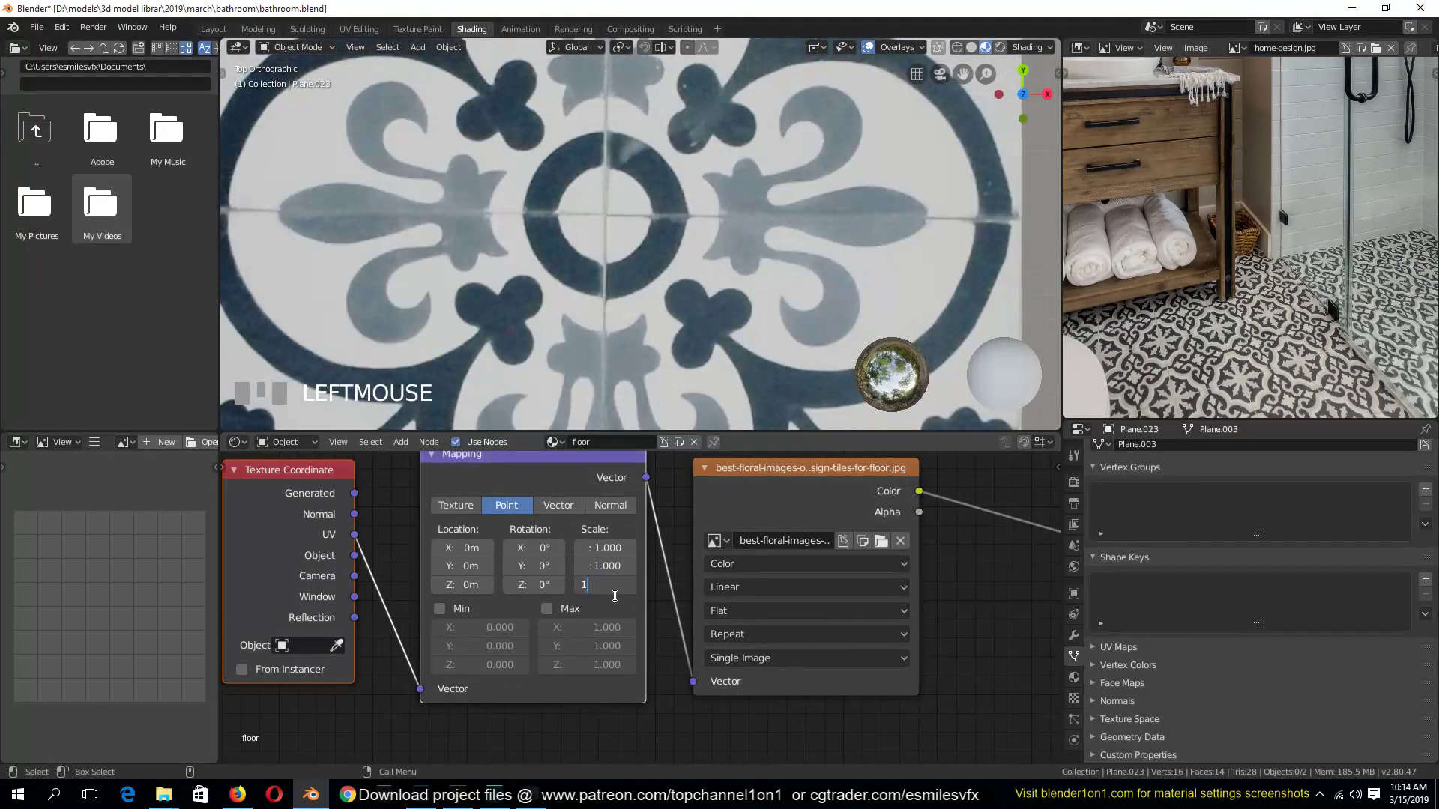
{"action": "key", "text": "Return"}
Examine the enlarged floral pattern and the joint lines between the tiles from several angles and distances
{"action": "scroll", "coordinate": [673, 308], "scroll_direction": "down", "scroll_amount": 4}
{"action": "middle_click_drag", "start_coordinate": [673, 307], "coordinate": [538, 207]}
{"action": "scroll", "coordinate": [628, 263], "scroll_direction": "up", "scroll_amount": 4}
{"action": "key", "text": "grave"}
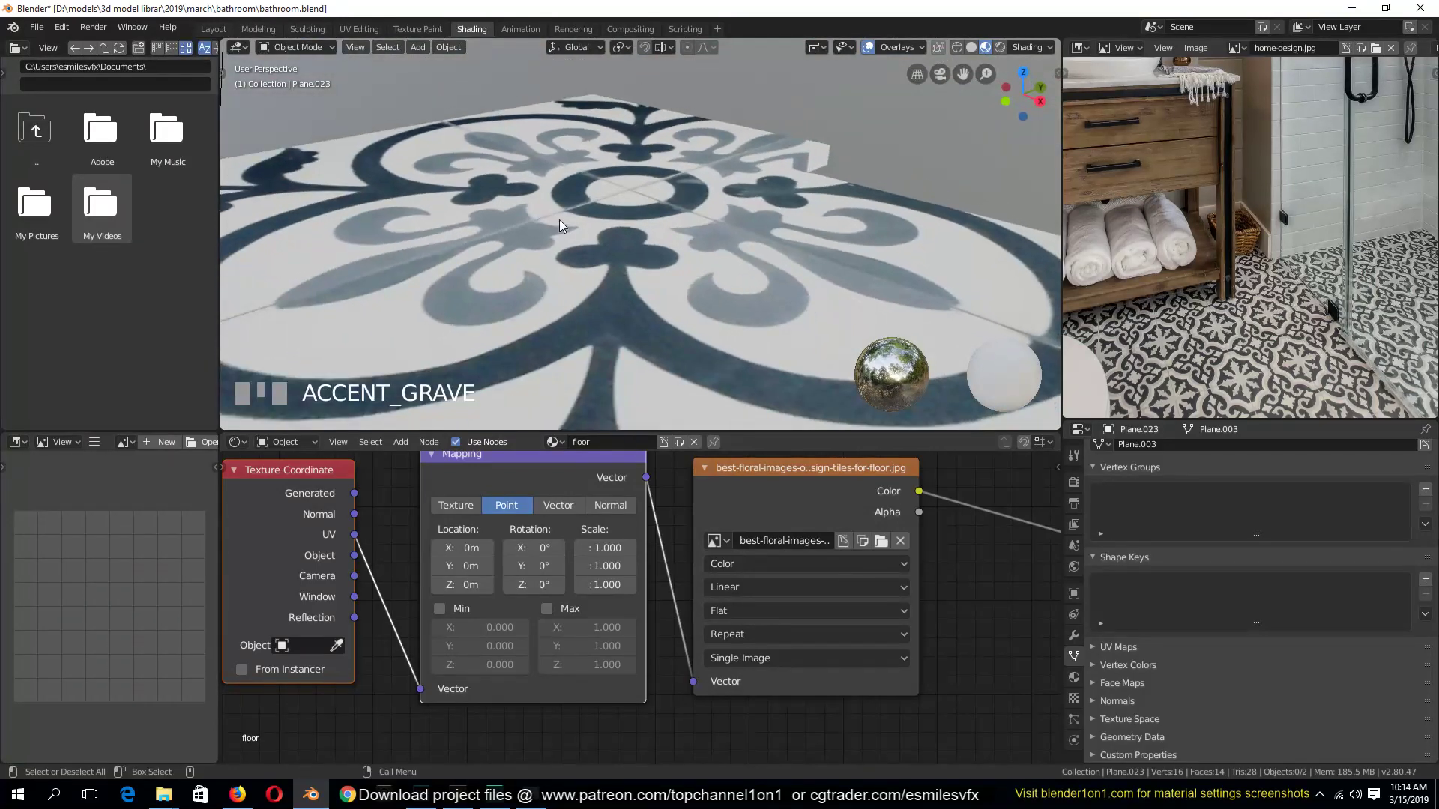
{"action": "middle_click_drag", "start_coordinate": [607, 237], "coordinate": [621, 277]}
{"action": "middle_click_drag", "start_coordinate": [530, 229], "coordinate": [614, 259]}
{"action": "key", "text": "grave"}
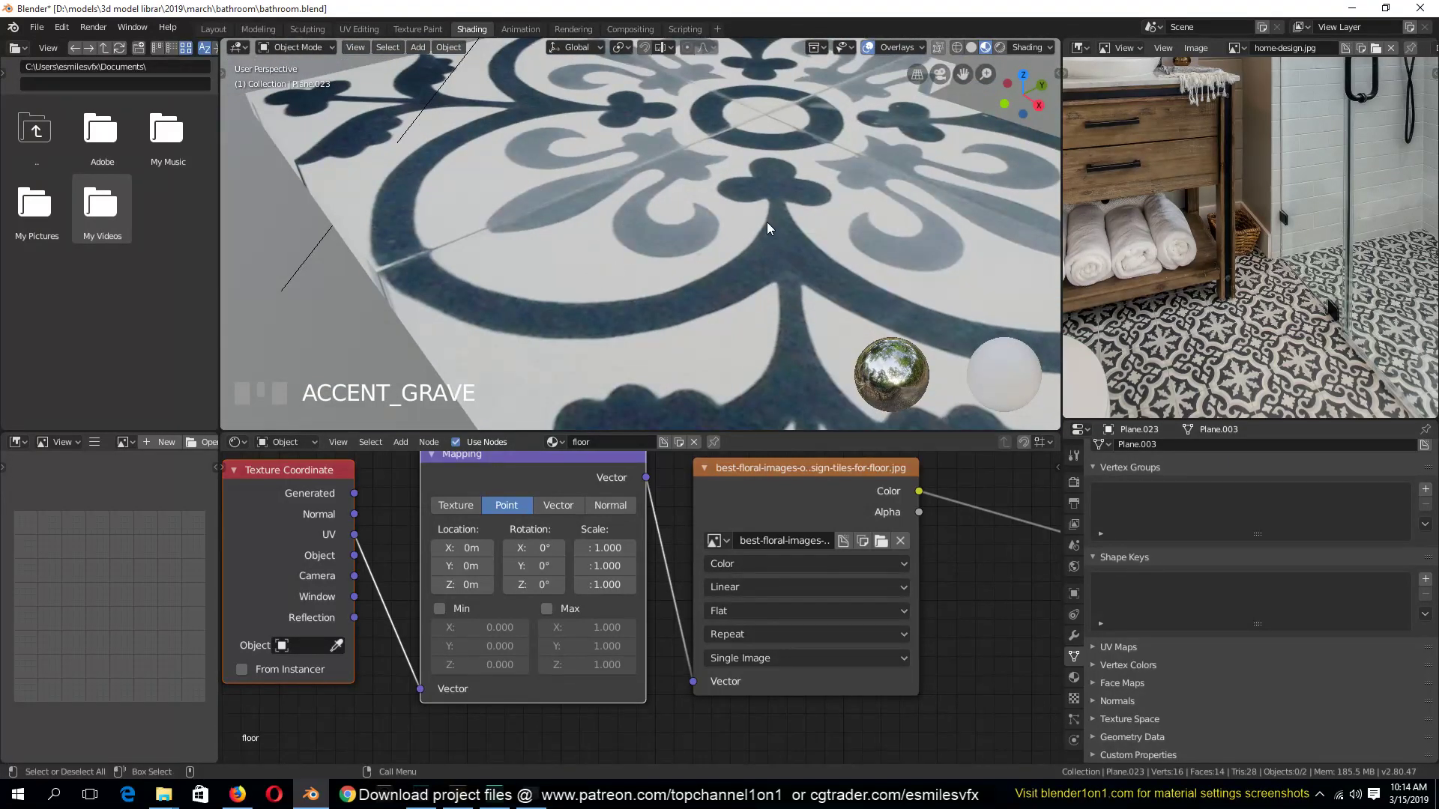
{"action": "middle_click_drag", "start_coordinate": [766, 222], "coordinate": [816, 209]}
{"action": "middle_click_drag", "start_coordinate": [690, 258], "coordinate": [685, 313]}
{"action": "scroll", "coordinate": [646, 196], "scroll_direction": "up", "scroll_amount": 3}
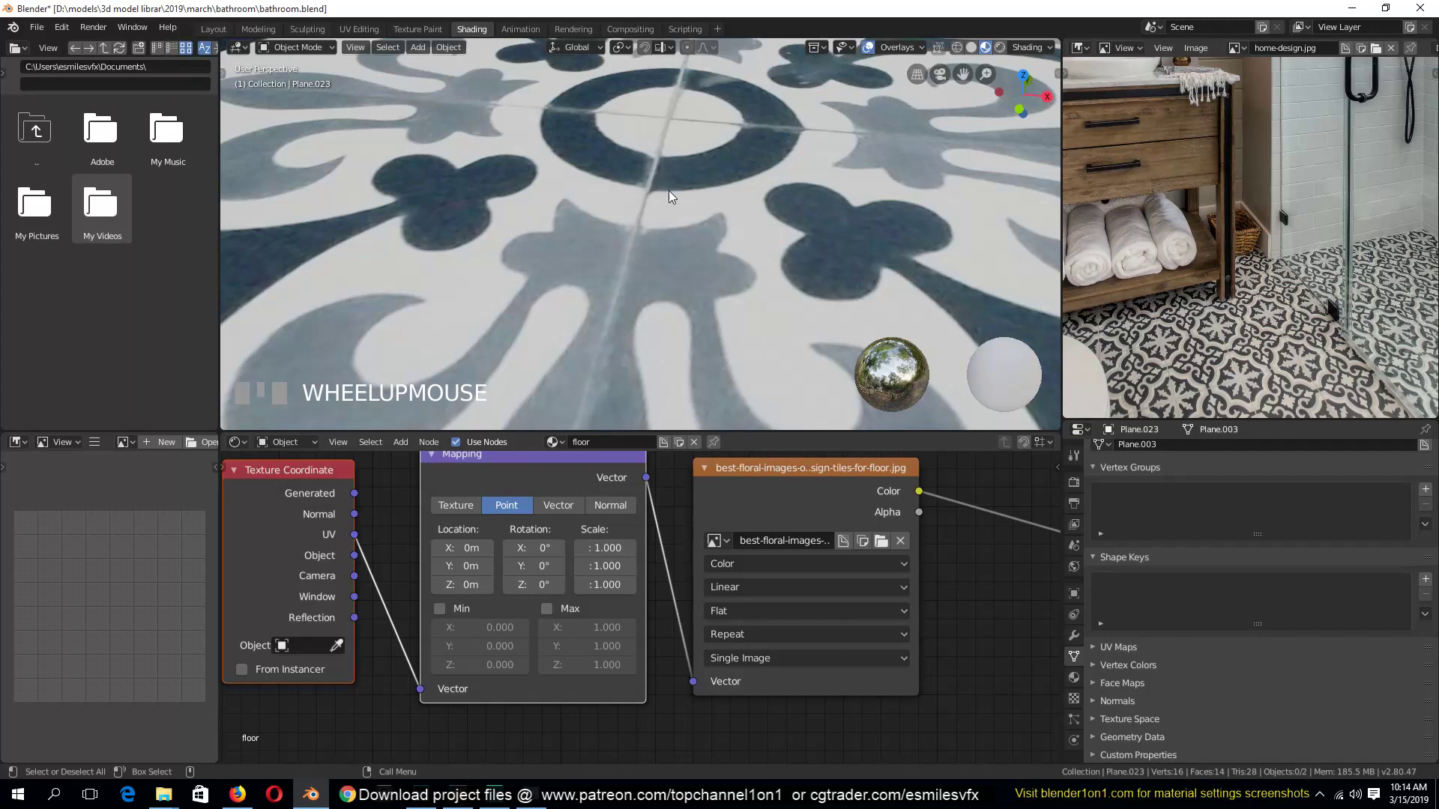
{"action": "scroll", "coordinate": [506, 213], "scroll_direction": "down", "scroll_amount": 3}
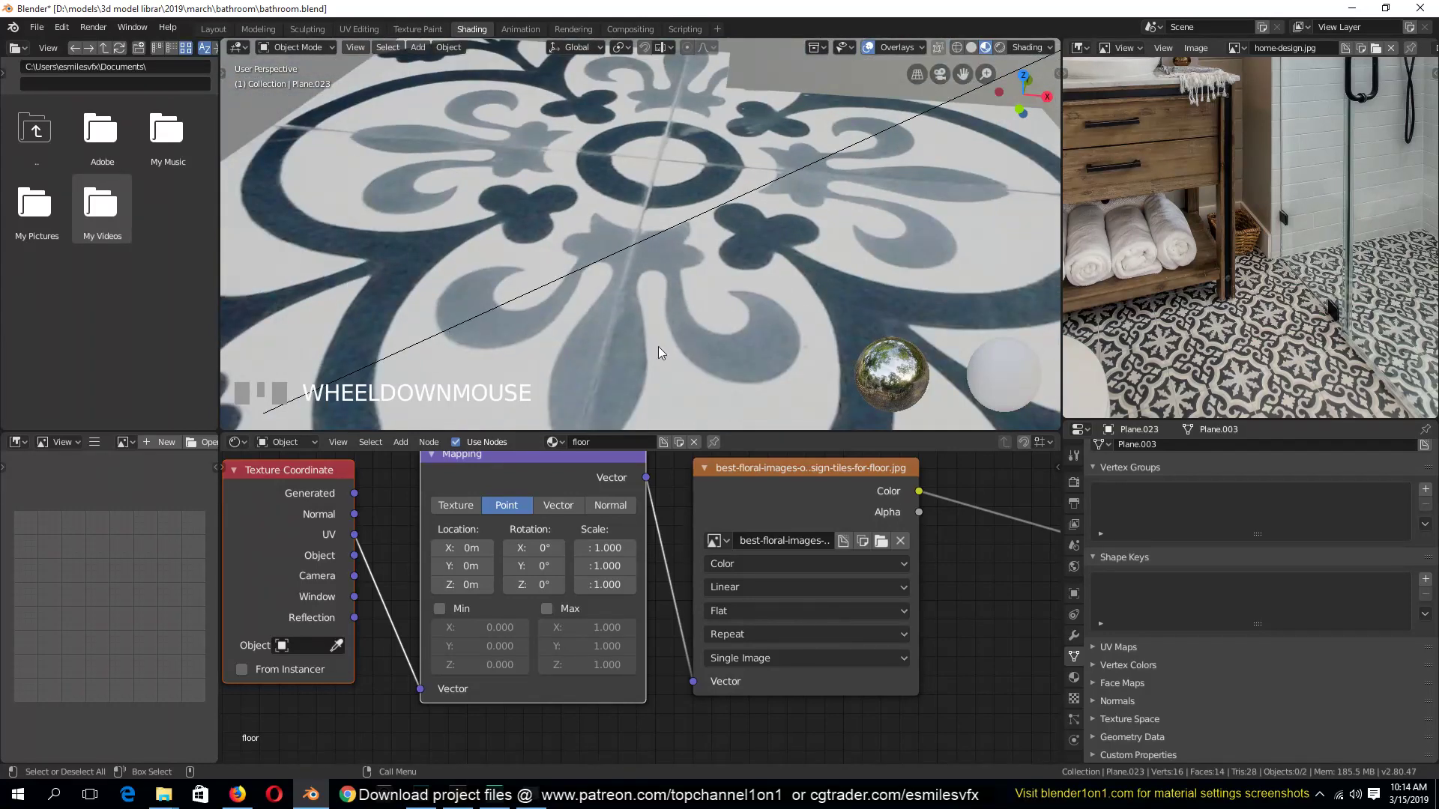
Move the Principled BSDF node farther from the tile image texture and route its shader to the material output as a preview
{"action": "scroll", "coordinate": [784, 323], "scroll_direction": "down", "scroll_amount": 3}
{"action": "middle_click_drag", "start_coordinate": [952, 645], "coordinate": [655, 621]}
{"action": "scroll", "coordinate": [616, 622], "scroll_direction": "down", "scroll_amount": 4}
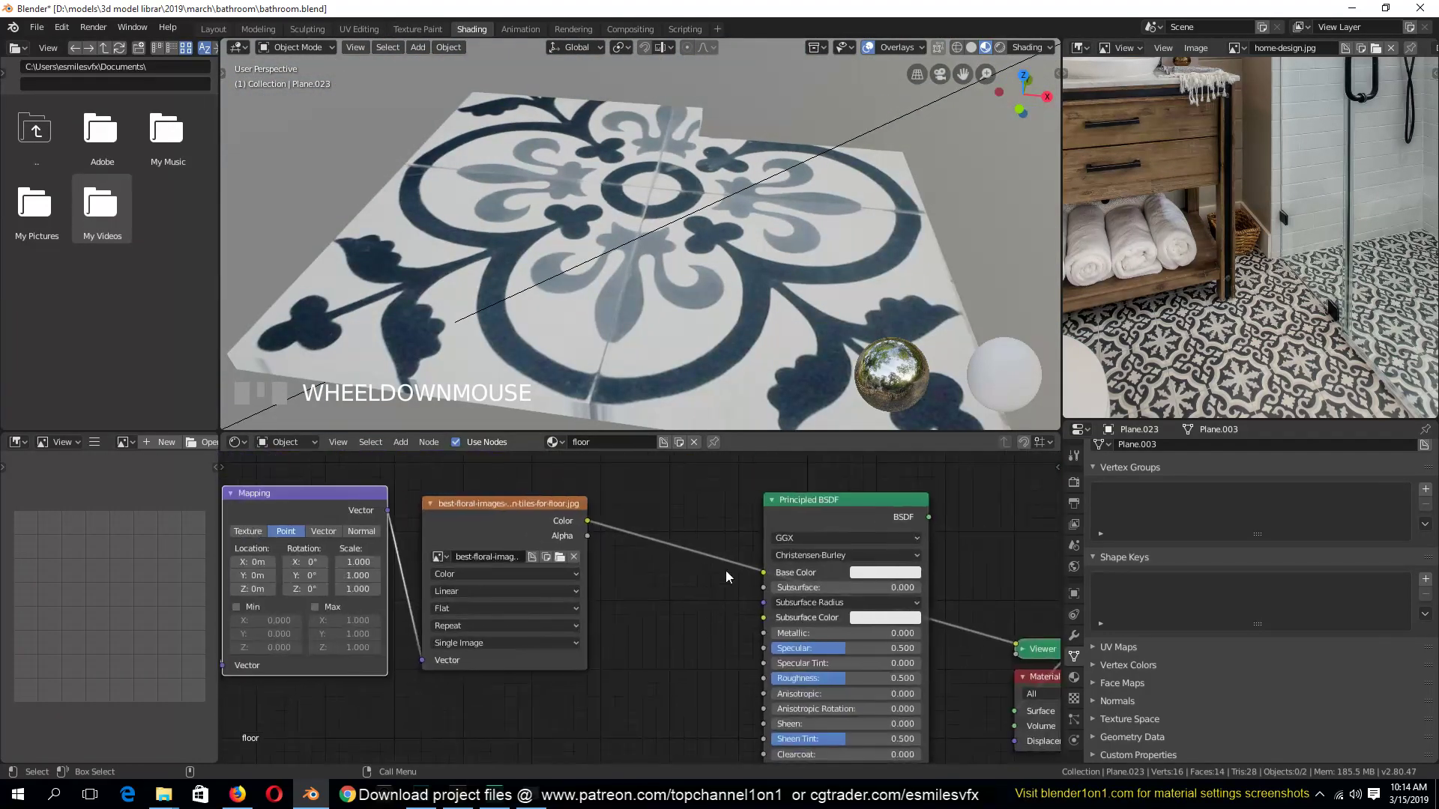
{"action": "left_click_drag", "start_coordinate": [860, 526], "coordinate": [924, 506]}
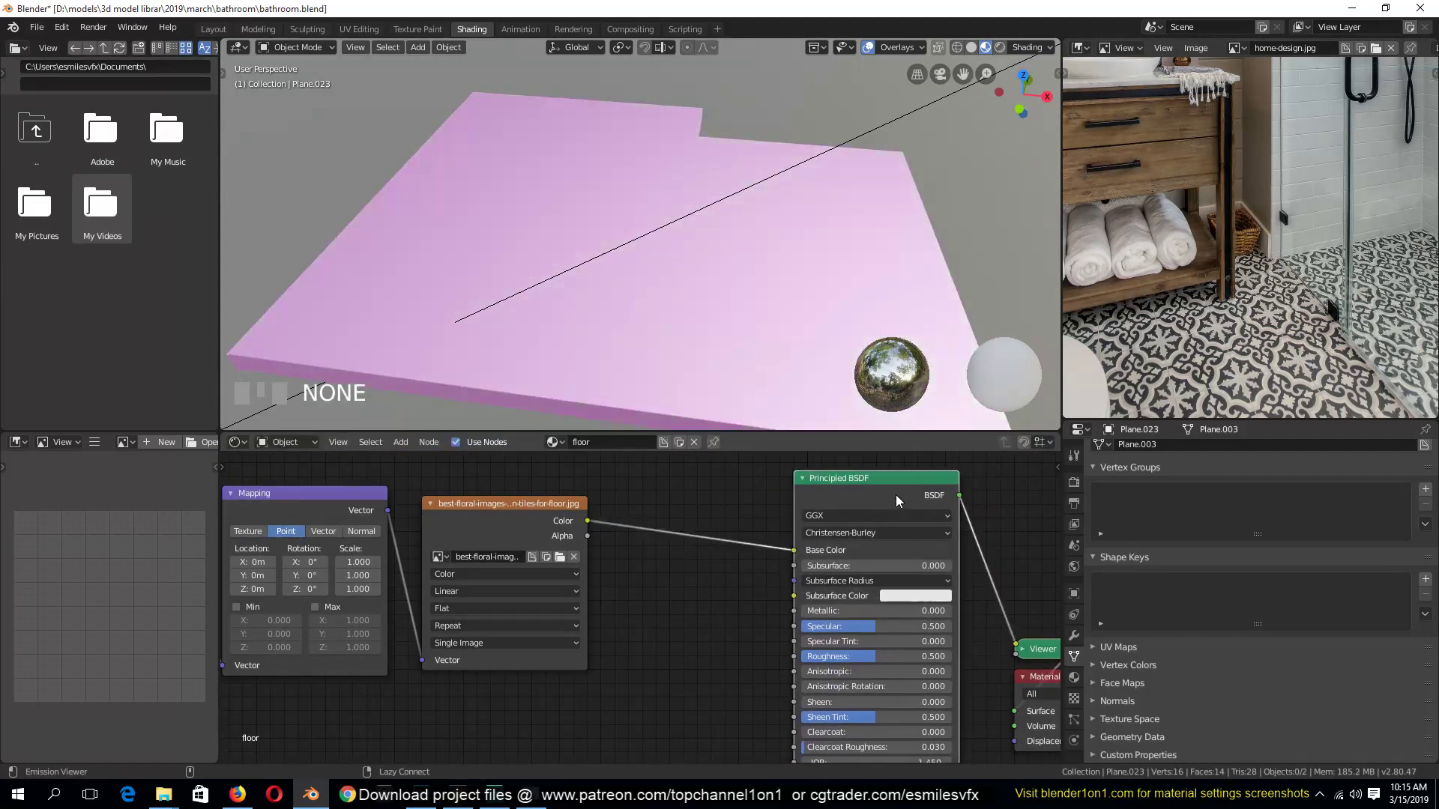
{"action": "left_click", "coordinate": [896, 495], "text": "ctrl+shift"}
Add a Bump node between the tile image's Color and the Principled BSDF's Normal, and disconnect the image from Base Color
{"action": "key", "text": "shift+a"}
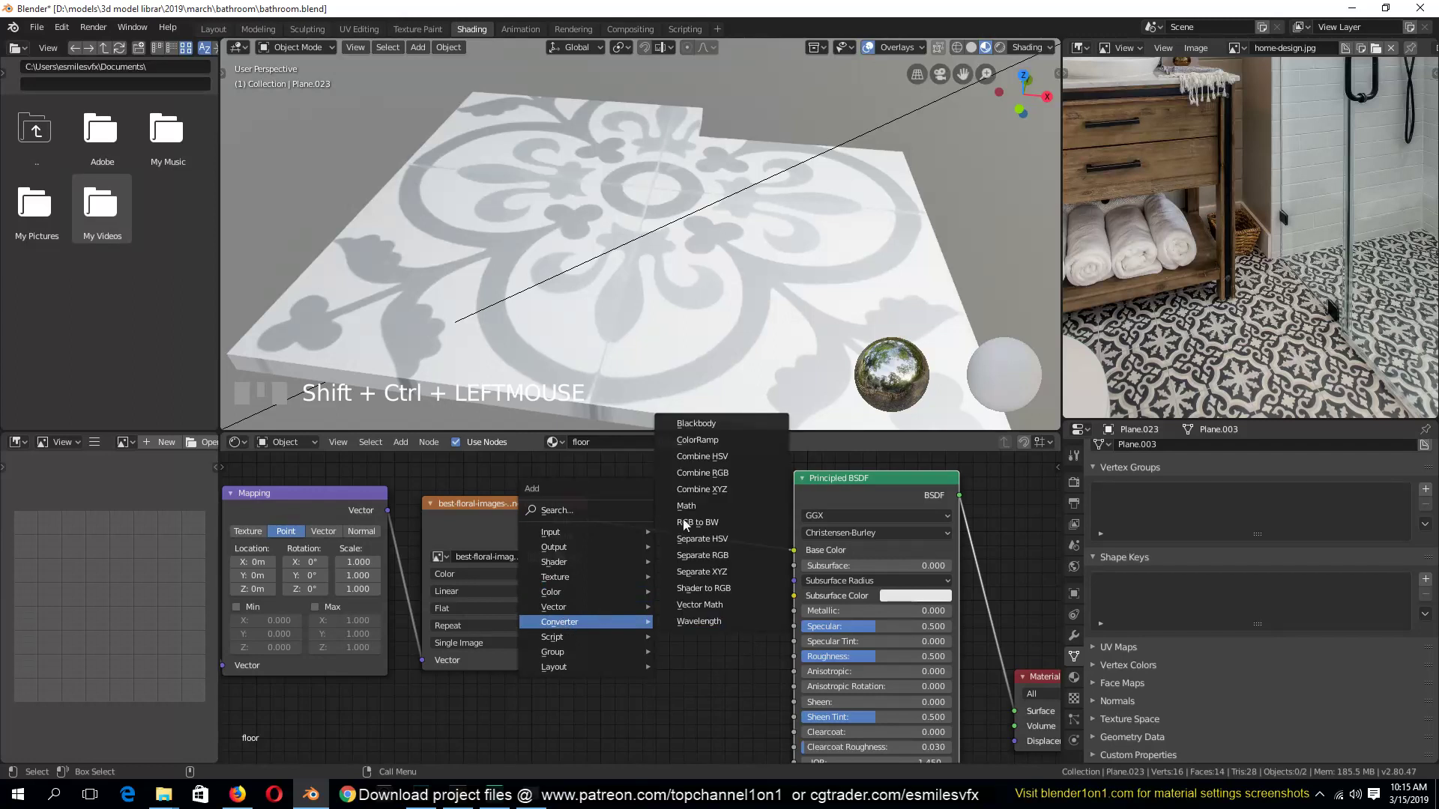
{"action": "mouse_move", "coordinate": [577, 609]}
{"action": "left_click", "coordinate": [704, 608]}
{"action": "left_click", "coordinate": [622, 602]}
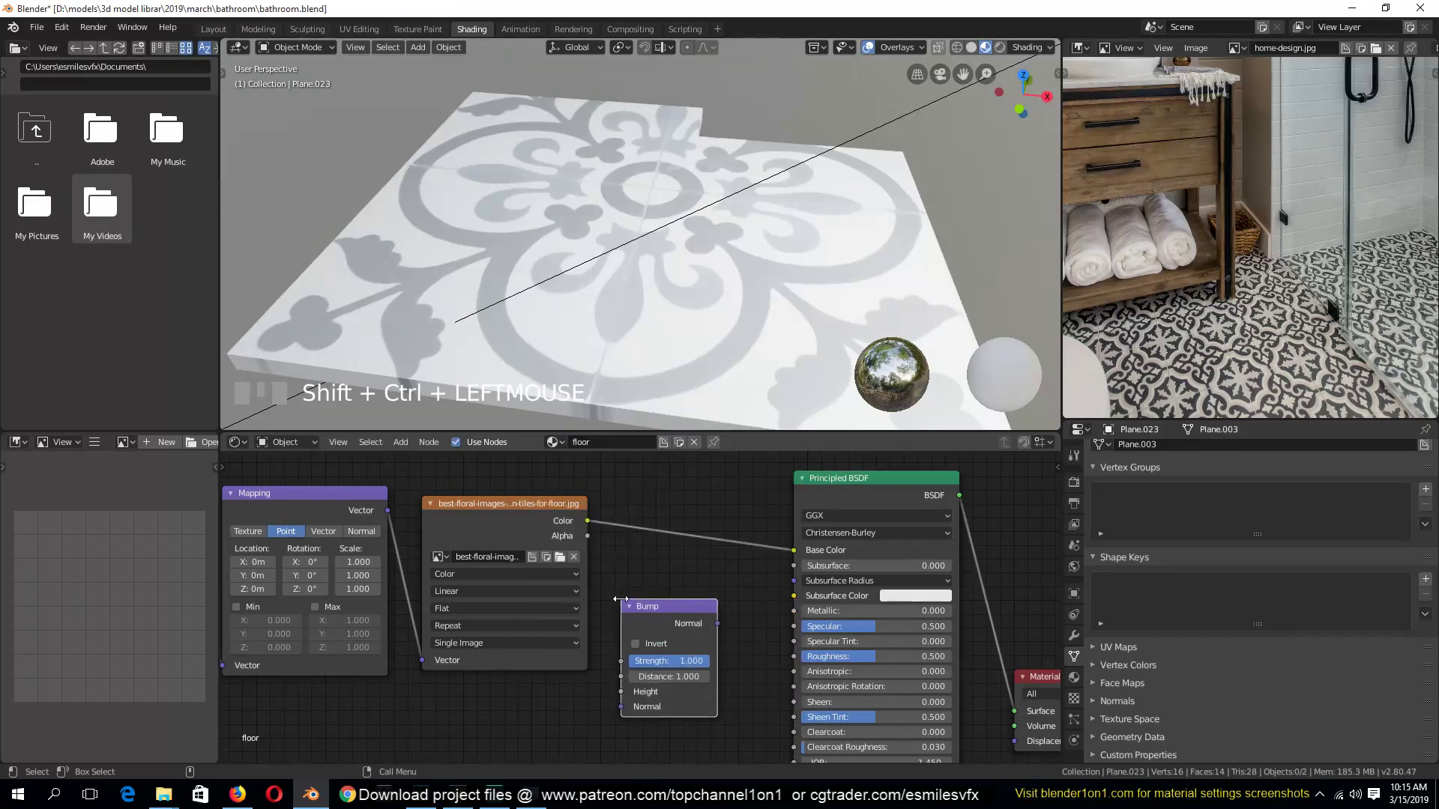
{"action": "left_click_drag", "start_coordinate": [588, 521], "coordinate": [625, 690]}
{"action": "middle_click_drag", "start_coordinate": [761, 652], "coordinate": [741, 593]}
{"action": "left_click_drag", "start_coordinate": [695, 566], "coordinate": [773, 748]}
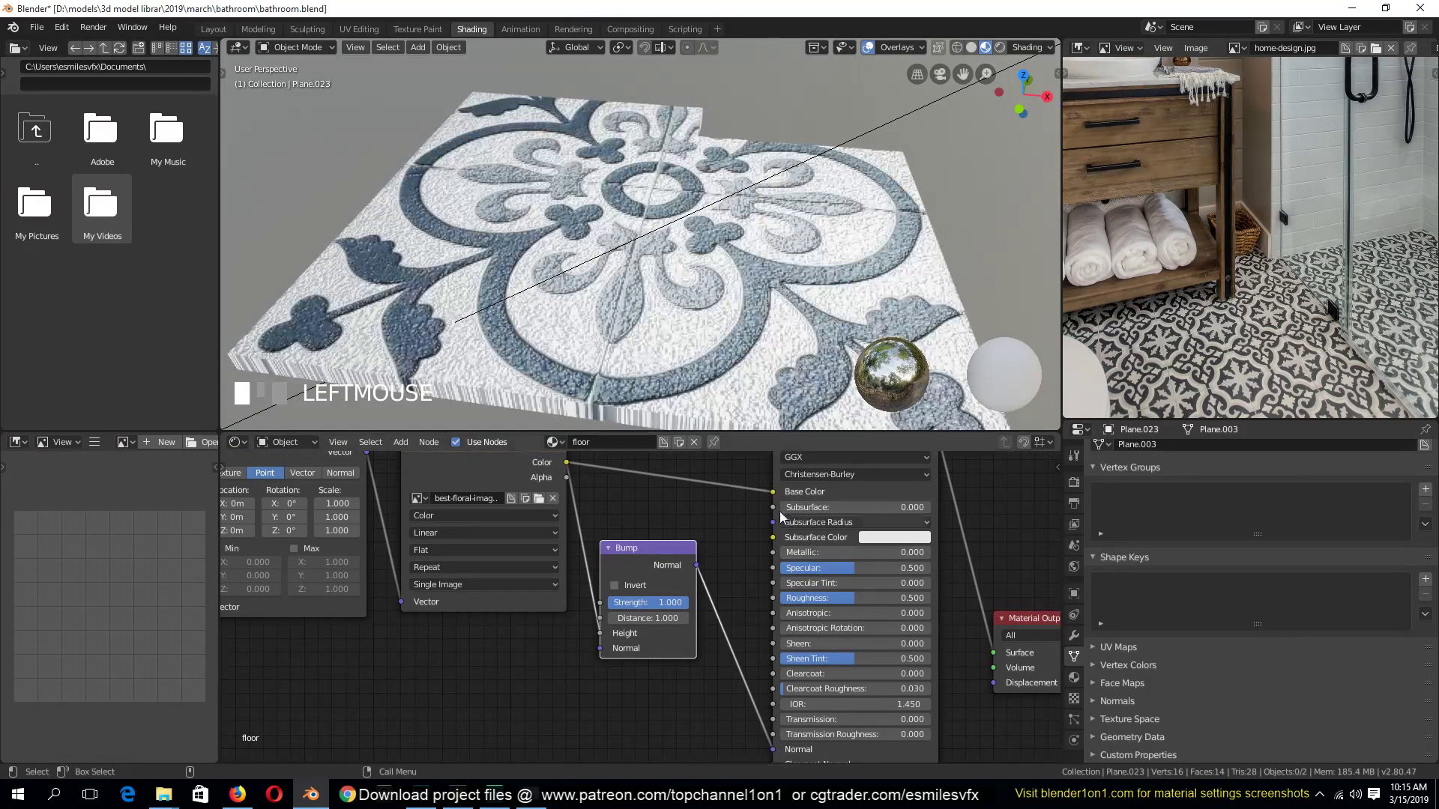
{"action": "left_click_drag", "start_coordinate": [773, 492], "coordinate": [717, 492]}
Examine the uncoloured bump relief on the floor, including the joint lines and surface grain, from several angles
{"action": "middle_click_drag", "start_coordinate": [707, 348], "coordinate": [654, 303]}
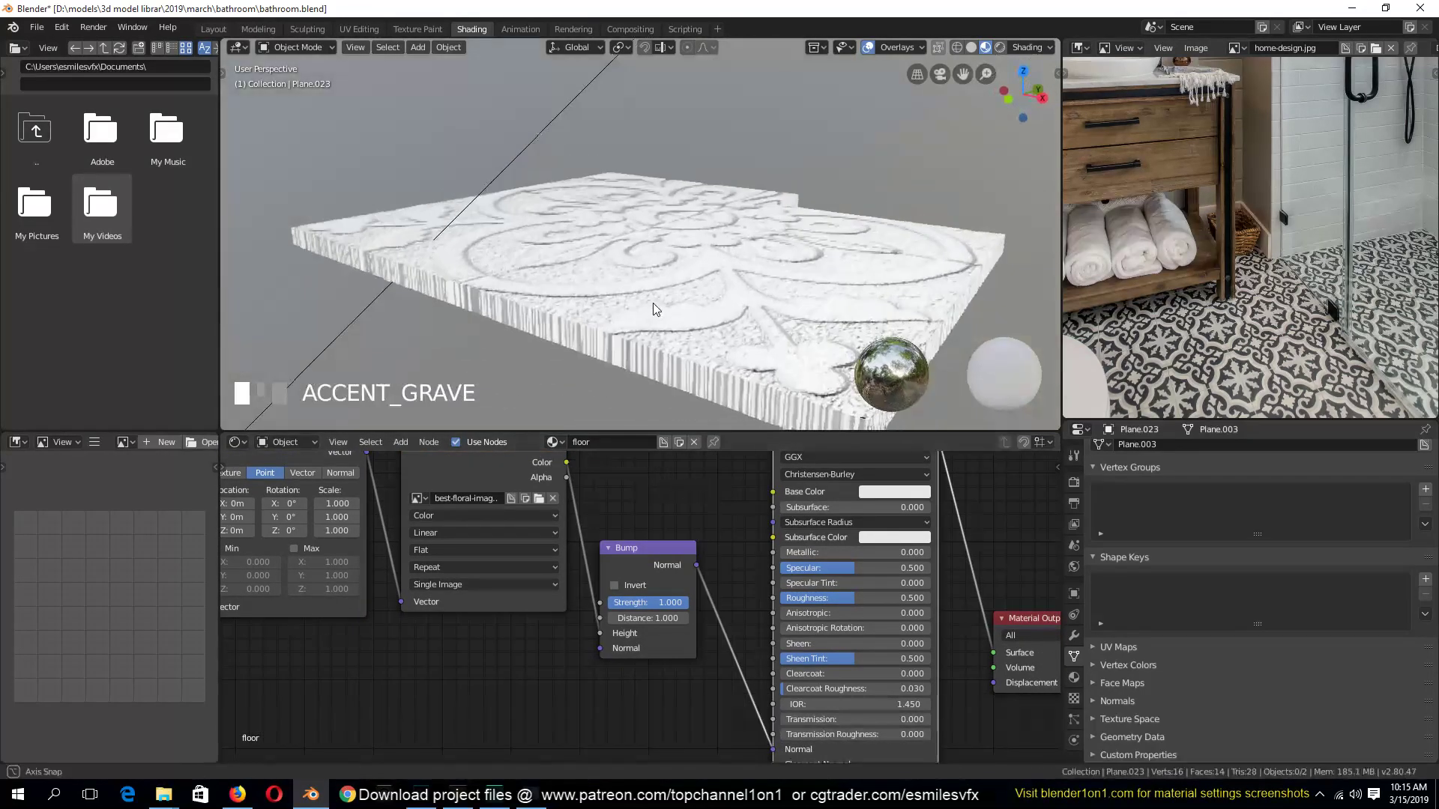
{"action": "scroll", "coordinate": [653, 364], "scroll_direction": "up", "scroll_amount": 2}
{"action": "middle_click_drag", "start_coordinate": [654, 364], "coordinate": [704, 347]}
{"action": "middle_click_drag", "start_coordinate": [625, 259], "coordinate": [531, 267]}
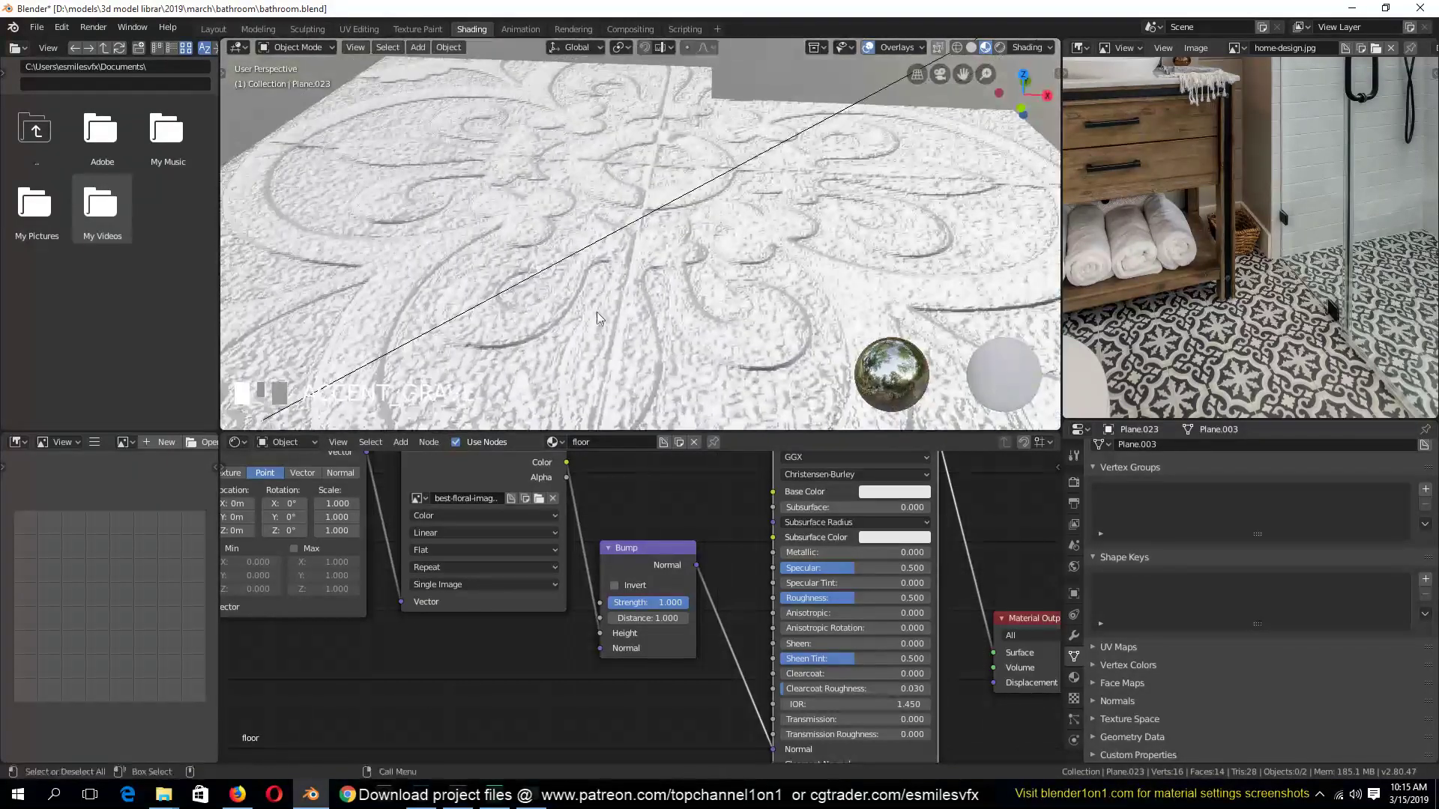
{"action": "mouse_move", "coordinate": [654, 299]}
{"action": "middle_mouse_down"}
{"action": "mouse_move", "coordinate": [685, 288]}
{"action": "mouse_move", "coordinate": [663, 276]}
{"action": "middle_mouse_up"}
{"action": "middle_click_drag", "start_coordinate": [713, 338], "coordinate": [563, 196]}
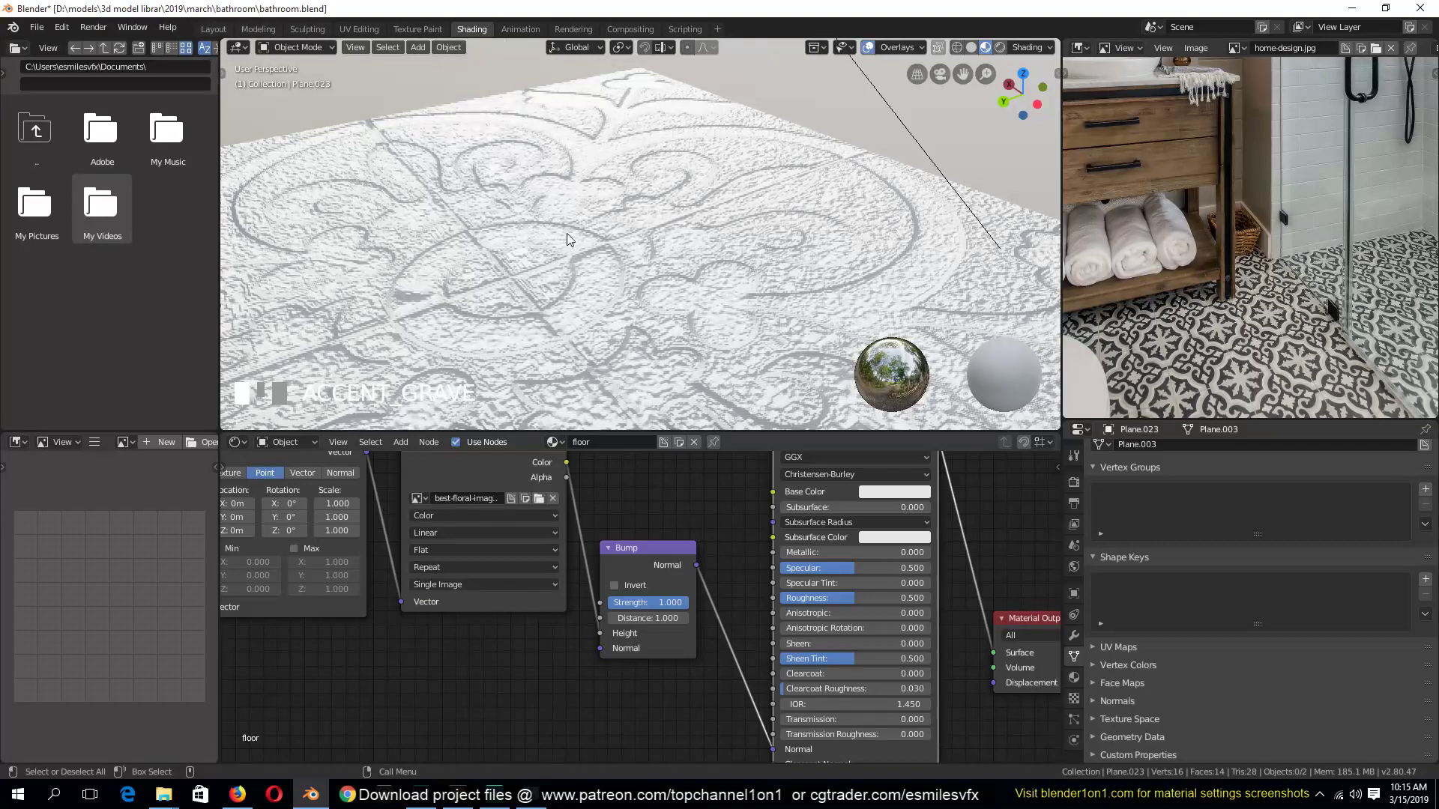
{"action": "middle_click_drag", "start_coordinate": [567, 239], "coordinate": [631, 291]}
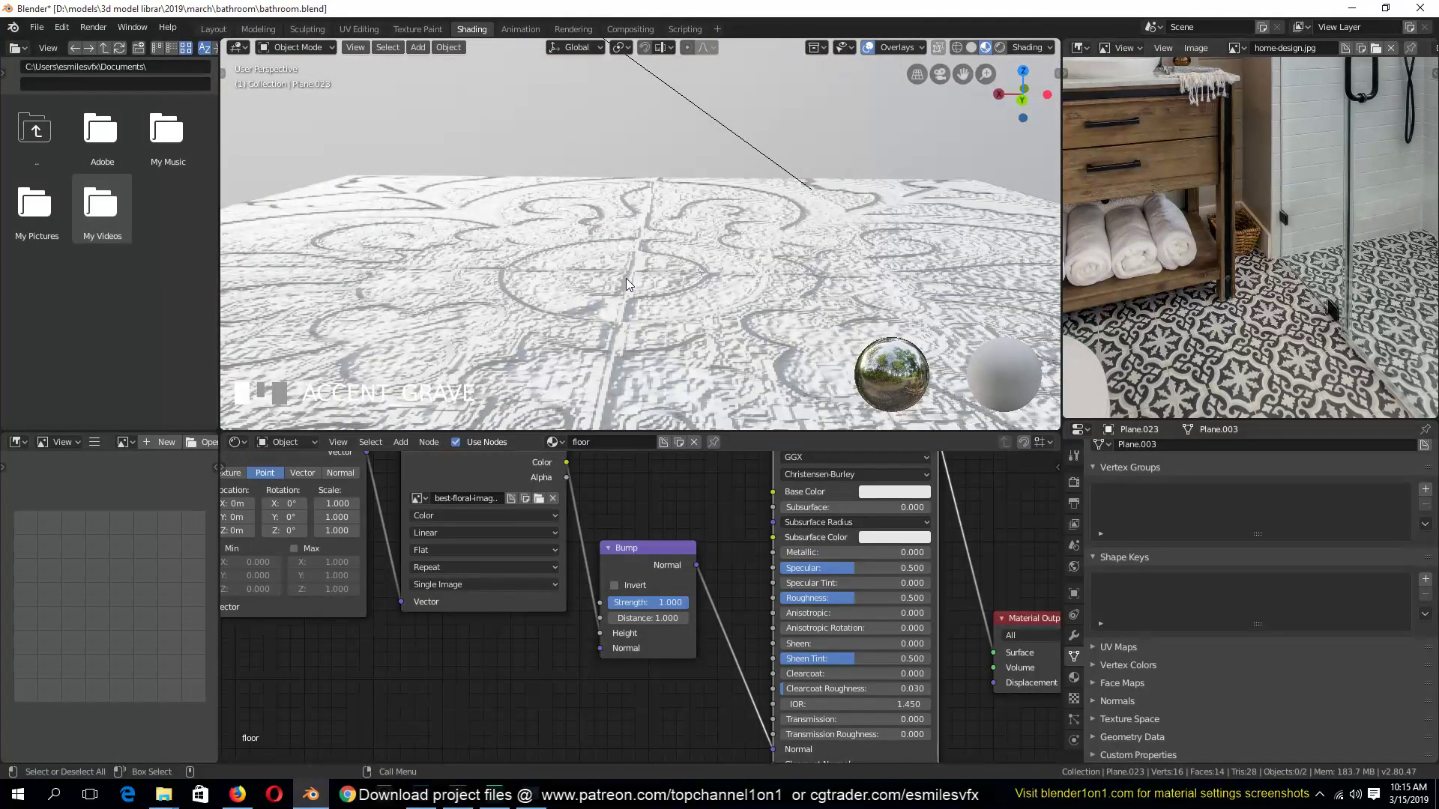
{"action": "middle_click_drag", "start_coordinate": [627, 284], "coordinate": [621, 311]}
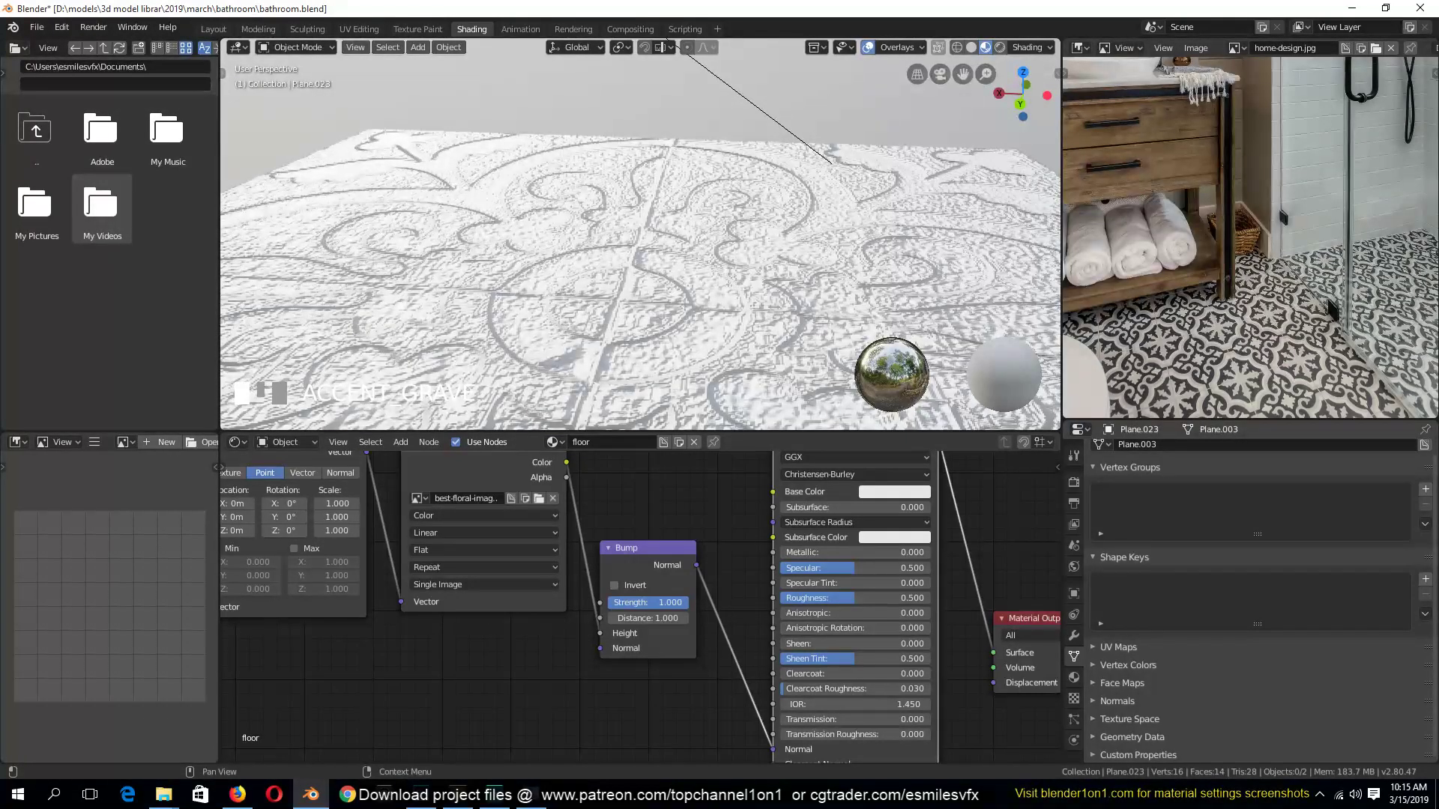
View the 108366-grid image in Windows Photo Viewer, and close the viewer
{"action": "key", "text": "alt+Tab"}
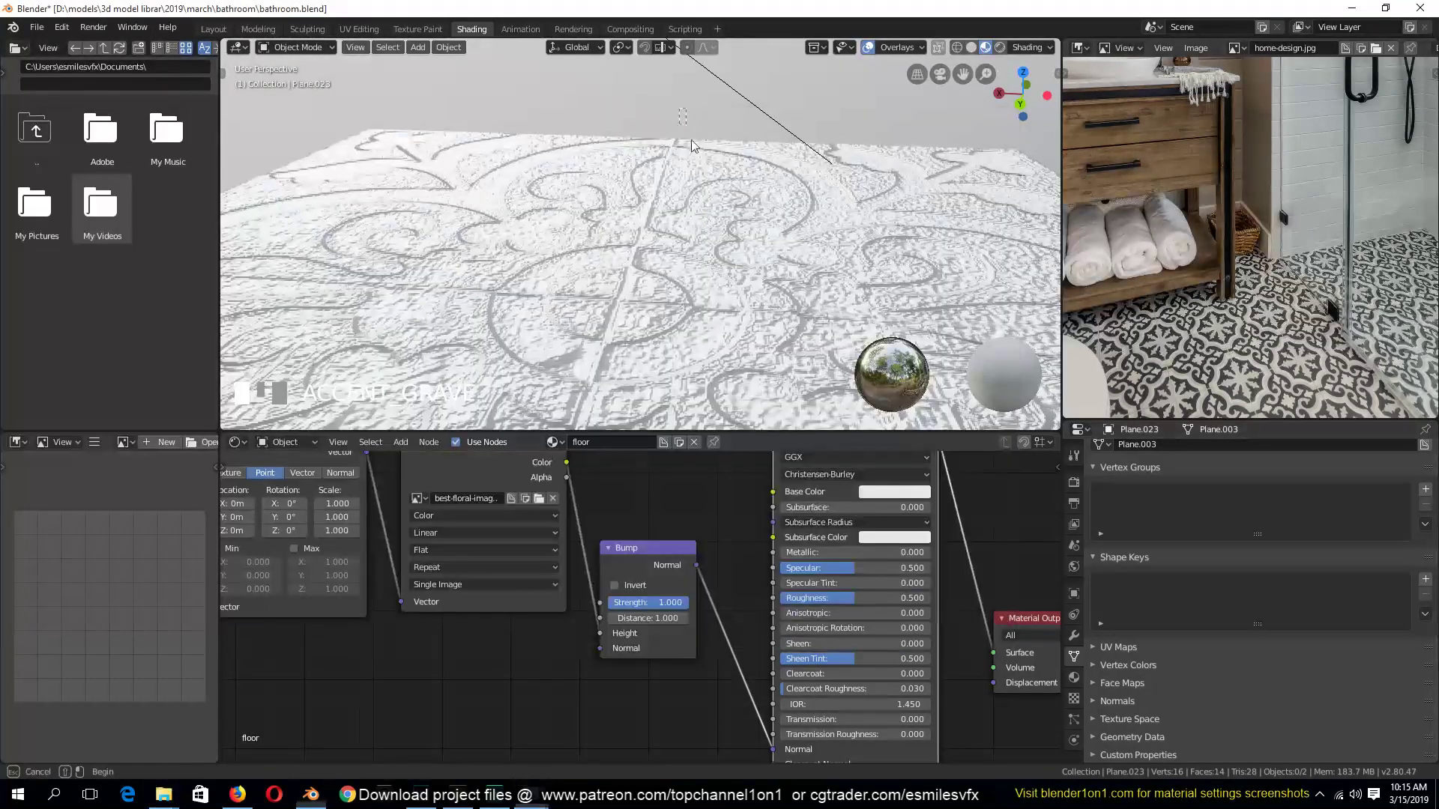
{"action": "left_click", "coordinate": [673, 218]}
{"action": "key", "text": "alt+Tab"}
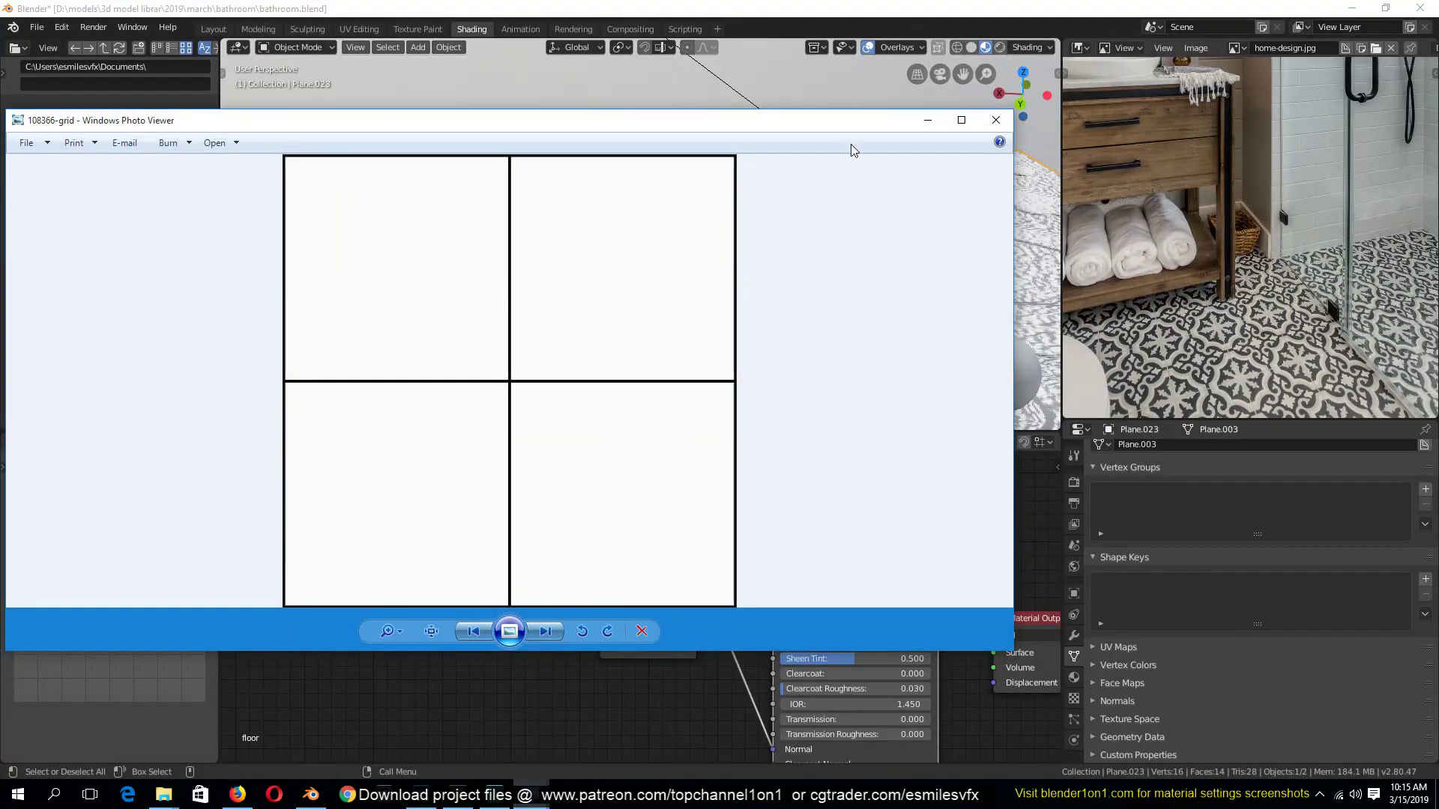
{"action": "left_click", "coordinate": [995, 122]}
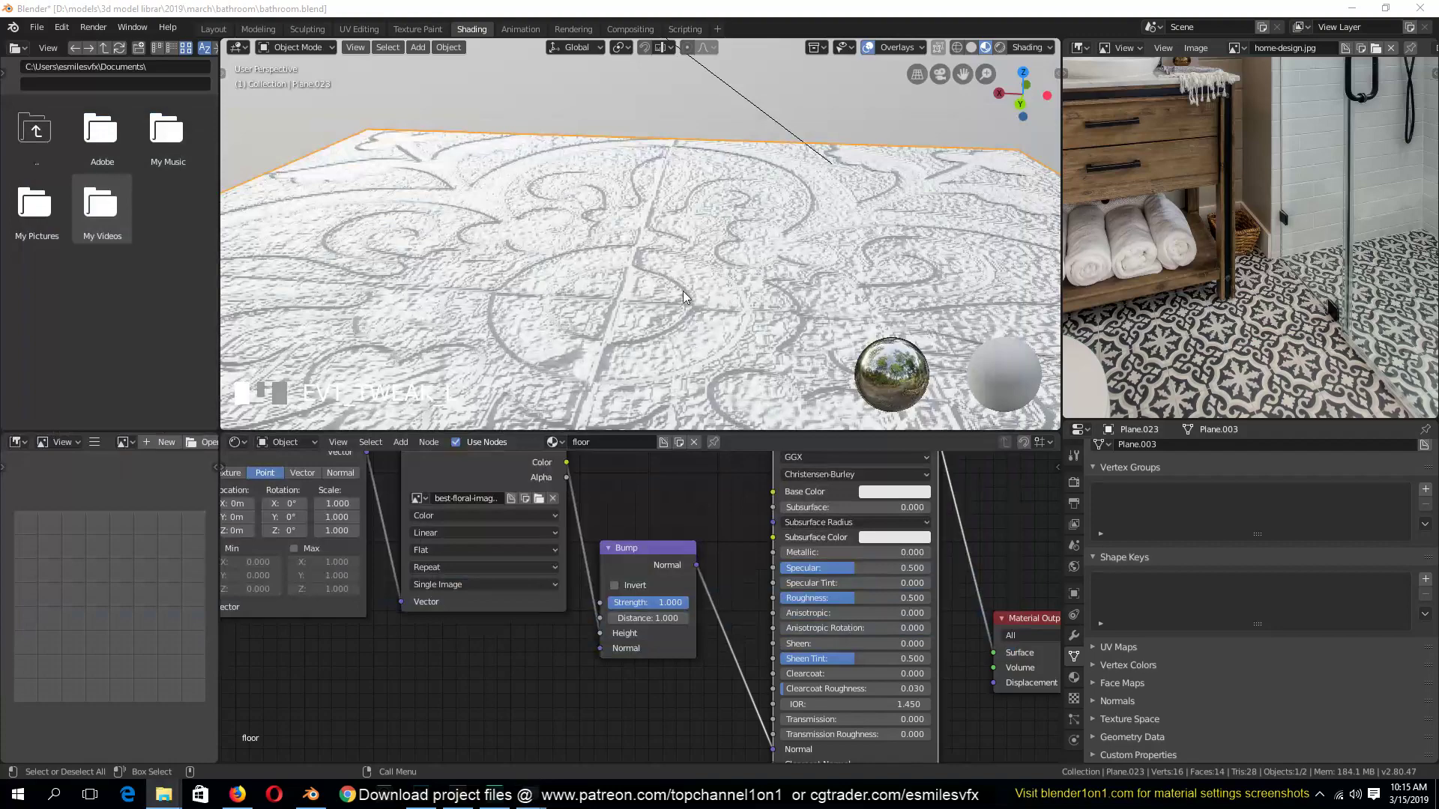
Add 108366-grid.jpg to the floor material as an image texture node and preview it directly on the floor
{"action": "middle_click_drag", "start_coordinate": [655, 352], "coordinate": [633, 323]}
{"action": "scroll", "coordinate": [629, 322], "scroll_direction": "down", "scroll_amount": 3}
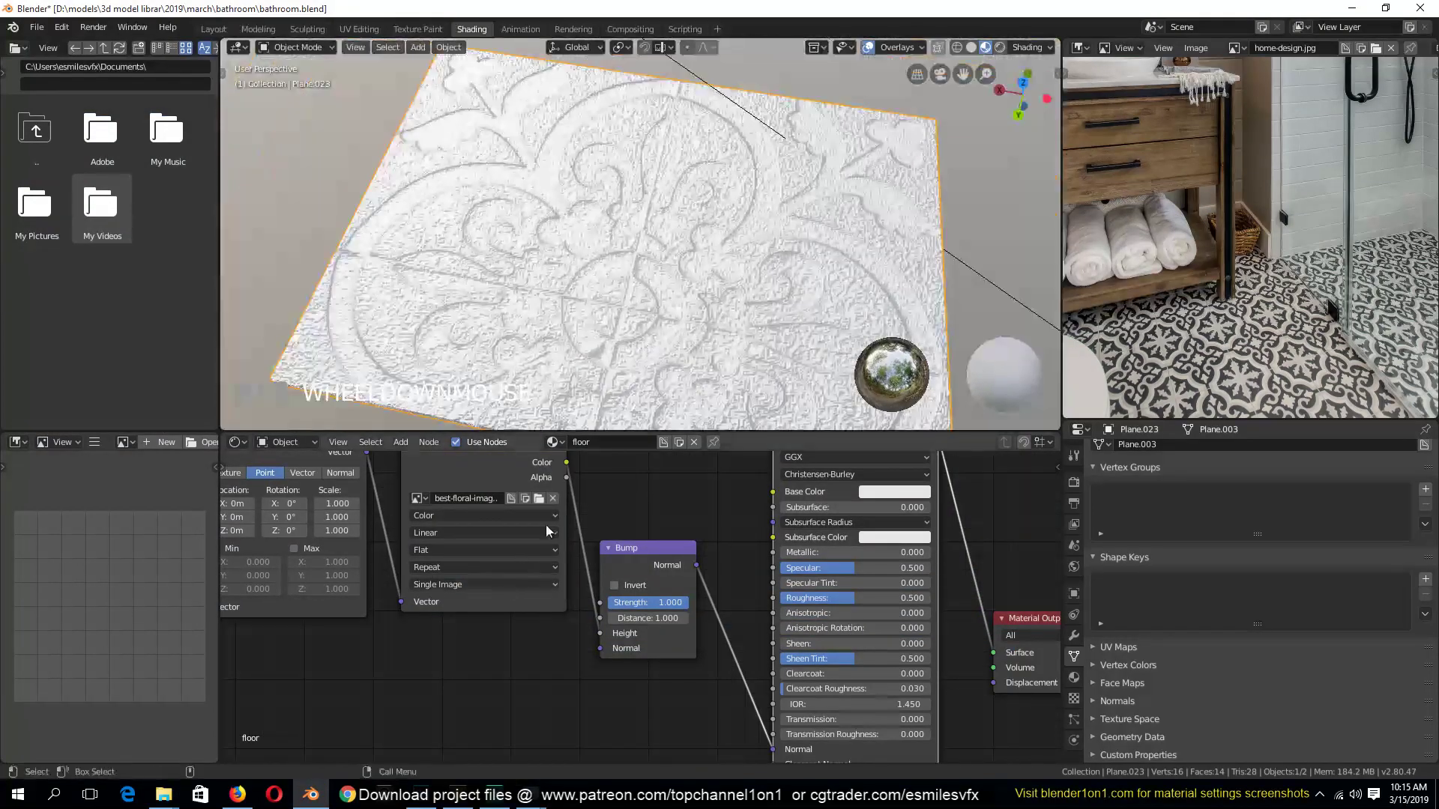
{"action": "middle_click_drag", "start_coordinate": [501, 477], "coordinate": [499, 483]}
{"action": "key", "text": "grave"}
{"action": "middle_click_drag", "start_coordinate": [572, 248], "coordinate": [607, 236]}
{"action": "left_click_drag", "start_coordinate": [1438, 384], "coordinate": [343, 663]}
{"action": "middle_click_drag", "start_coordinate": [375, 694], "coordinate": [415, 673]}
{"action": "left_click", "coordinate": [415, 673], "text": "ctrl+shift"}
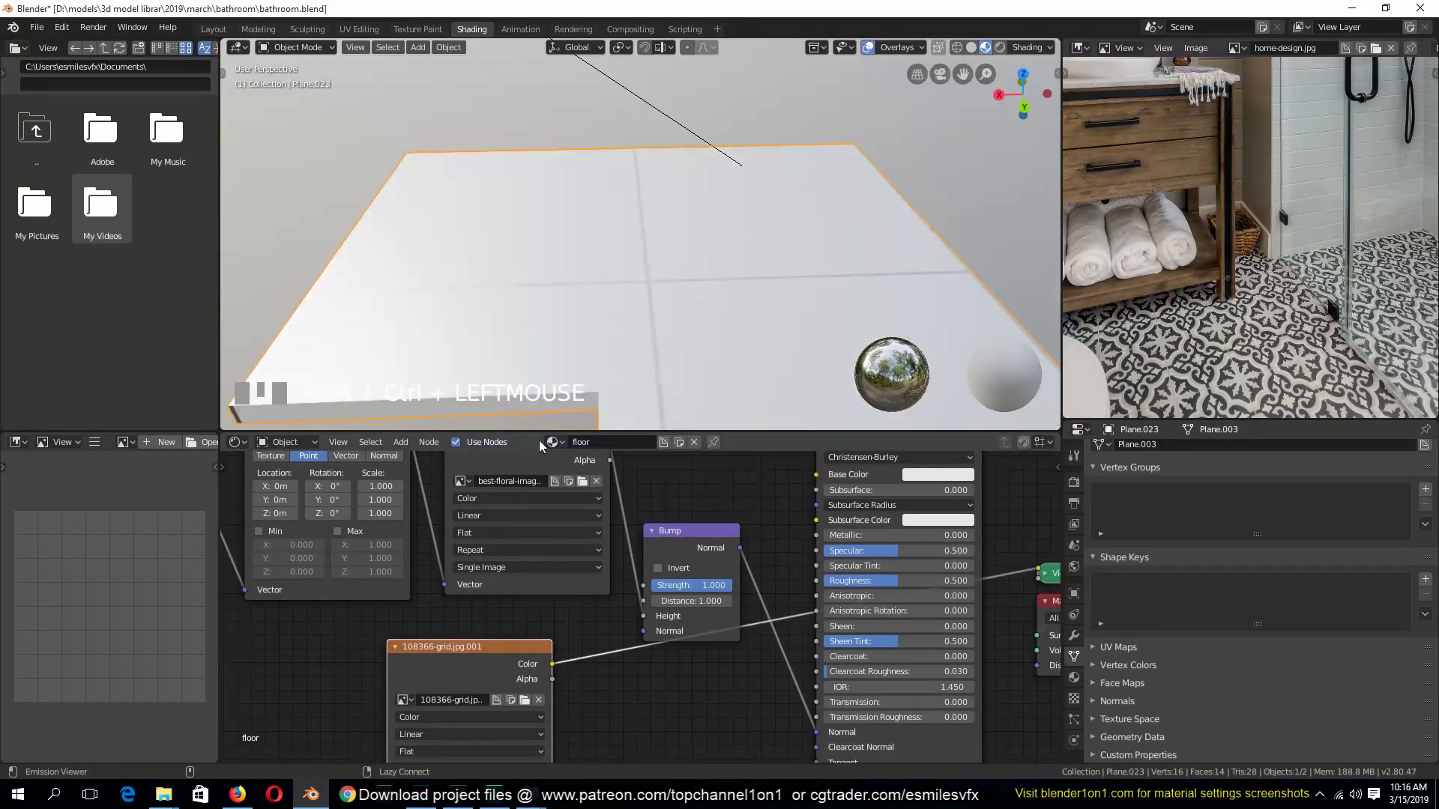
{"action": "key", "text": "grave"}
{"action": "middle_click_drag", "start_coordinate": [658, 344], "coordinate": [584, 440]}
{"action": "scroll", "coordinate": [626, 361], "scroll_direction": "down", "scroll_amount": 6}
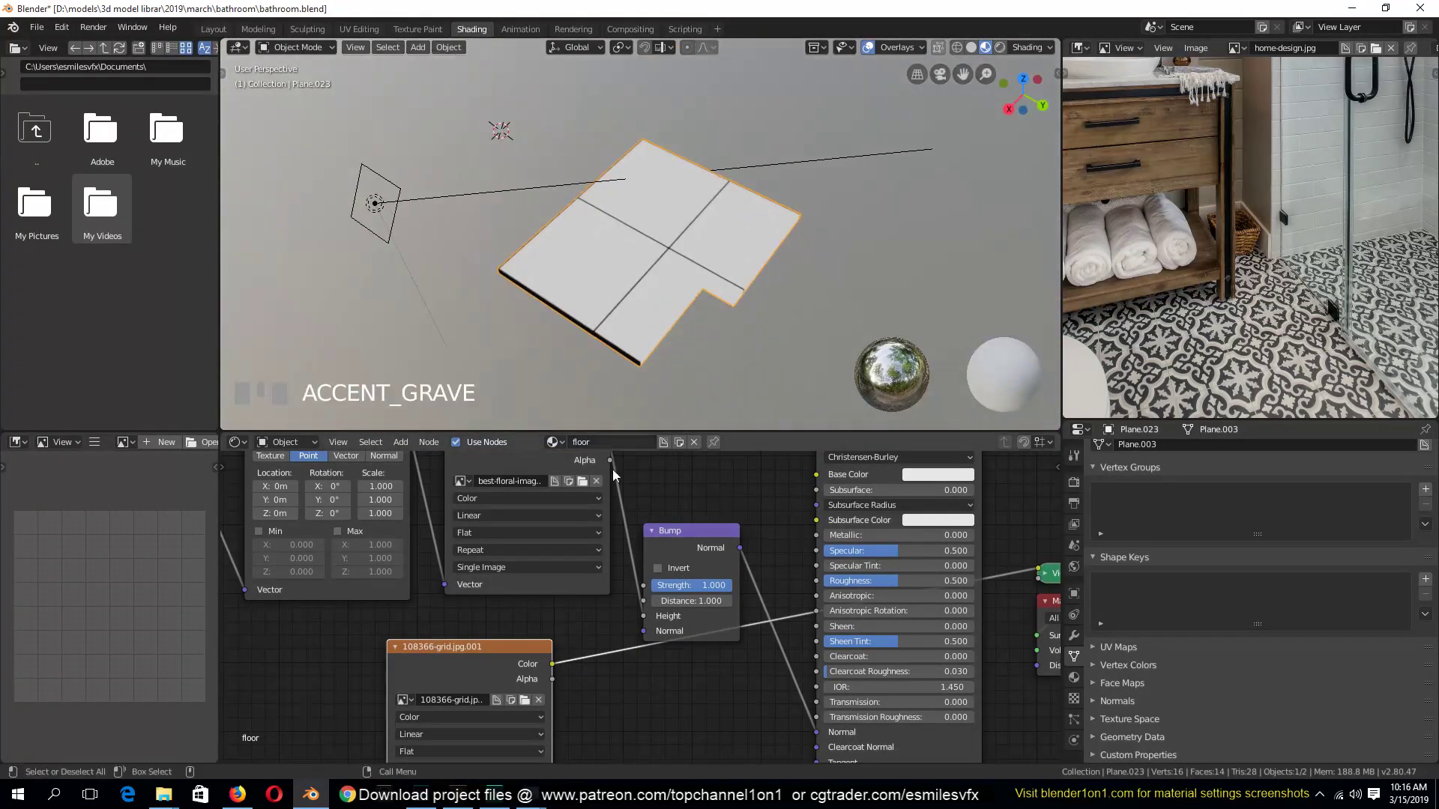
Move the grid image texture node above the floral tile image texture in the node layout
{"action": "middle_click_drag", "start_coordinate": [692, 573], "coordinate": [943, 637]}
{"action": "scroll", "coordinate": [893, 597], "scroll_direction": "down", "scroll_amount": 4}
{"action": "middle_click_drag", "start_coordinate": [892, 597], "coordinate": [890, 627]}
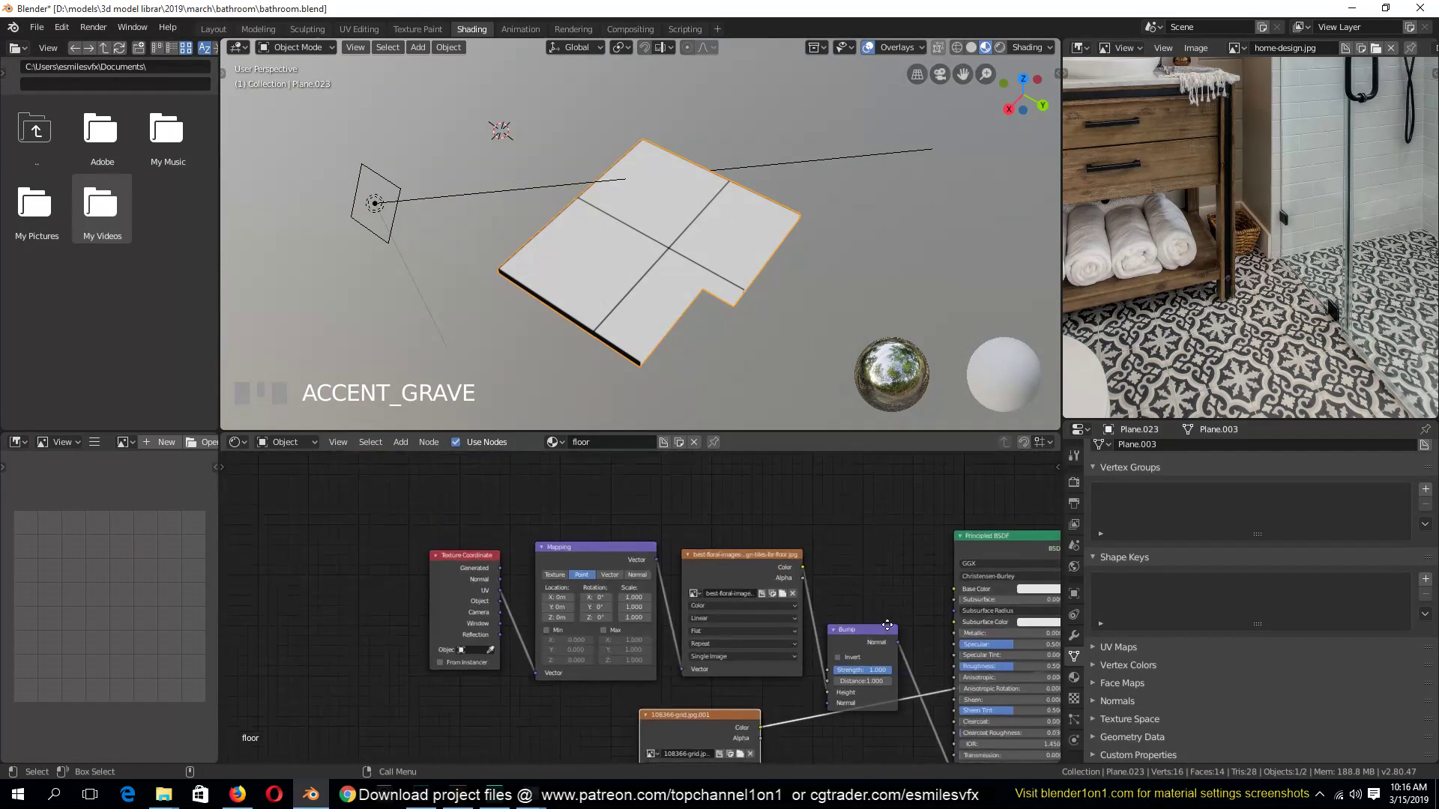
{"action": "mouse_move", "coordinate": [679, 713]}
{"action": "left_mouse_down"}
{"action": "mouse_move", "coordinate": [685, 681]}
{"action": "mouse_move", "coordinate": [664, 726]}
{"action": "left_mouse_up"}
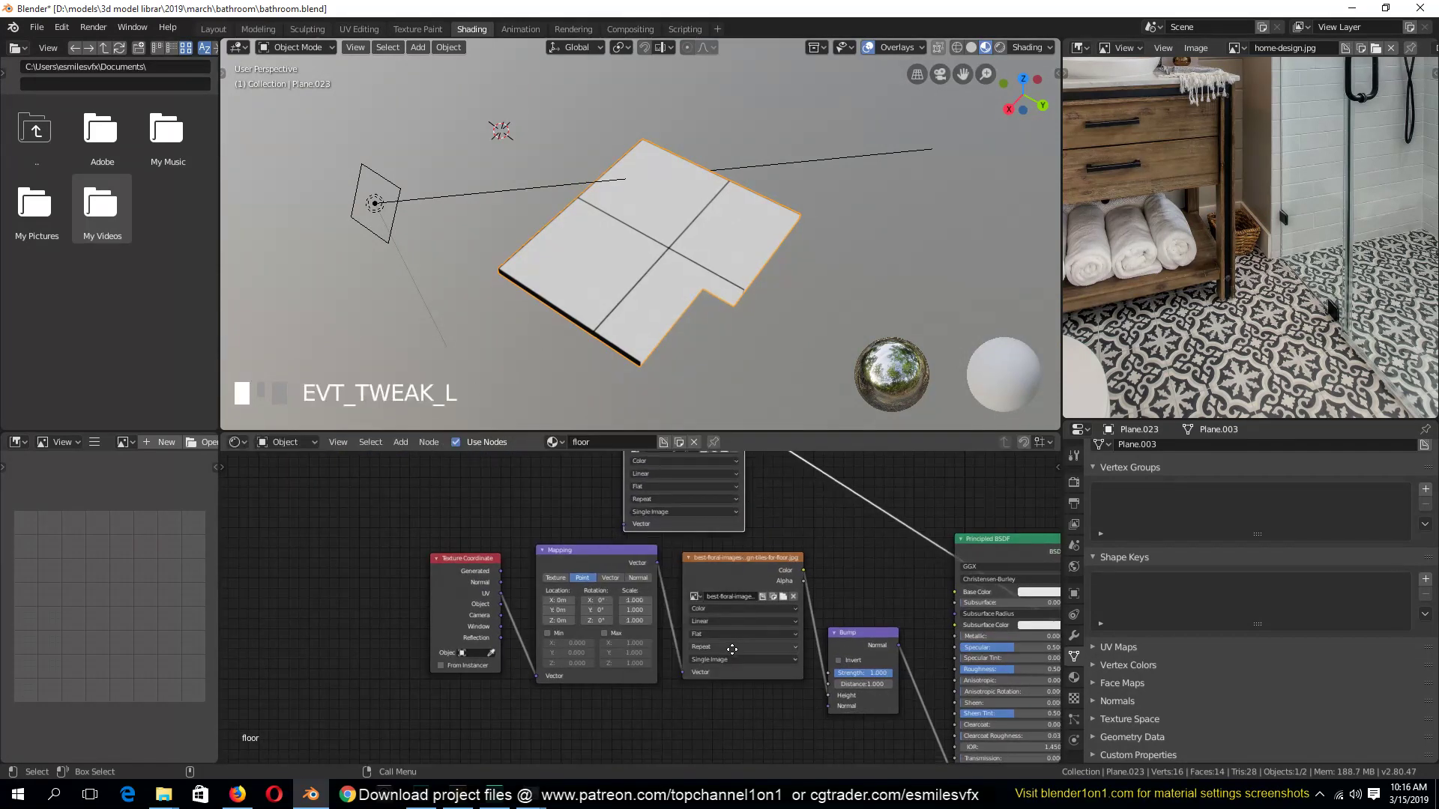
{"action": "middle_click_drag", "start_coordinate": [732, 652], "coordinate": [587, 689]}
{"action": "scroll", "coordinate": [631, 613], "scroll_direction": "up", "scroll_amount": 3}
{"action": "left_click", "coordinate": [560, 538]}
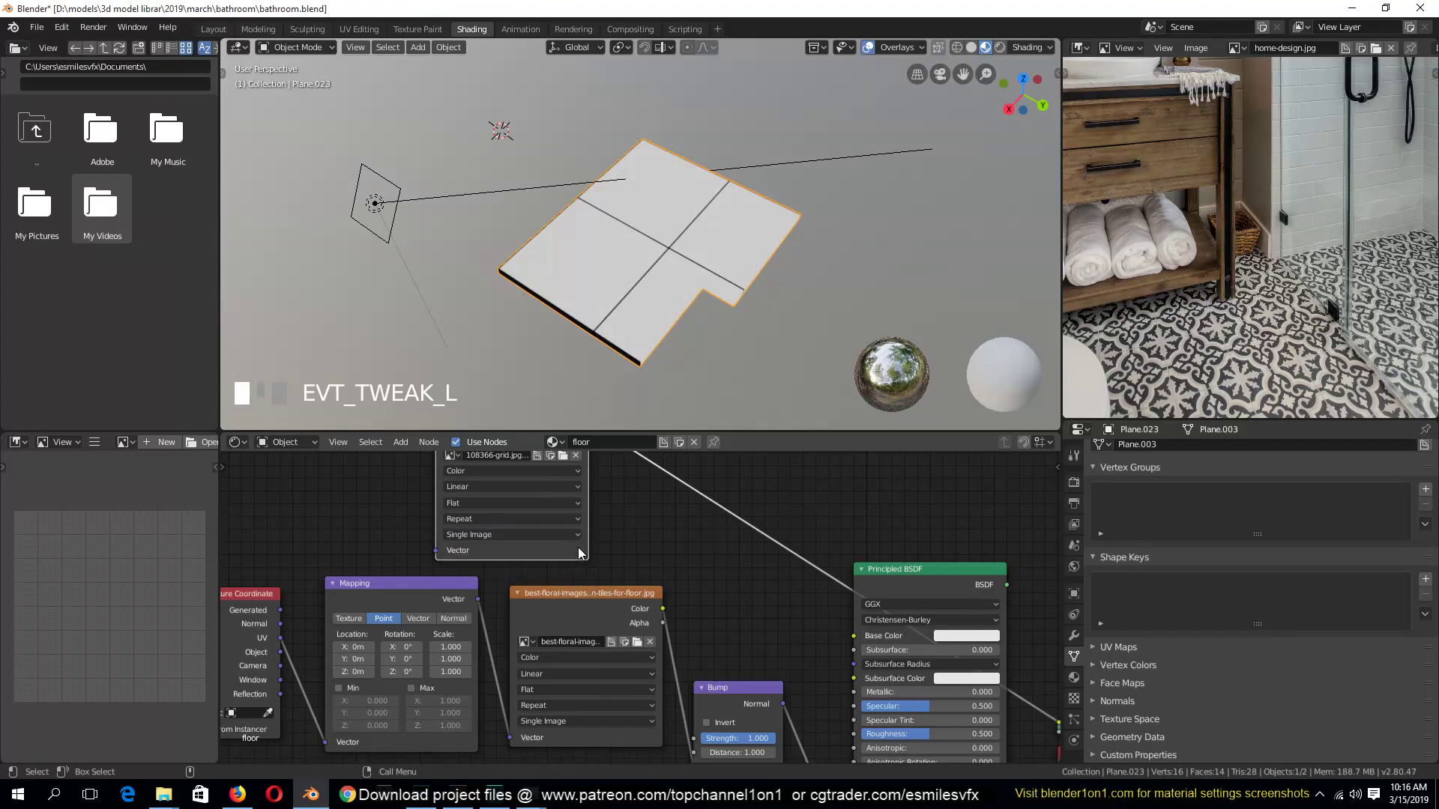
{"action": "left_click_drag", "start_coordinate": [580, 552], "coordinate": [636, 540]}
Add a MixRGB node after the grid texture, with the floral tile image in Color1 and the grid image in Color2
{"action": "key", "text": "shift+a"}
{"action": "mouse_move", "coordinate": [709, 536]}
{"action": "mouse_move", "coordinate": [684, 516]}
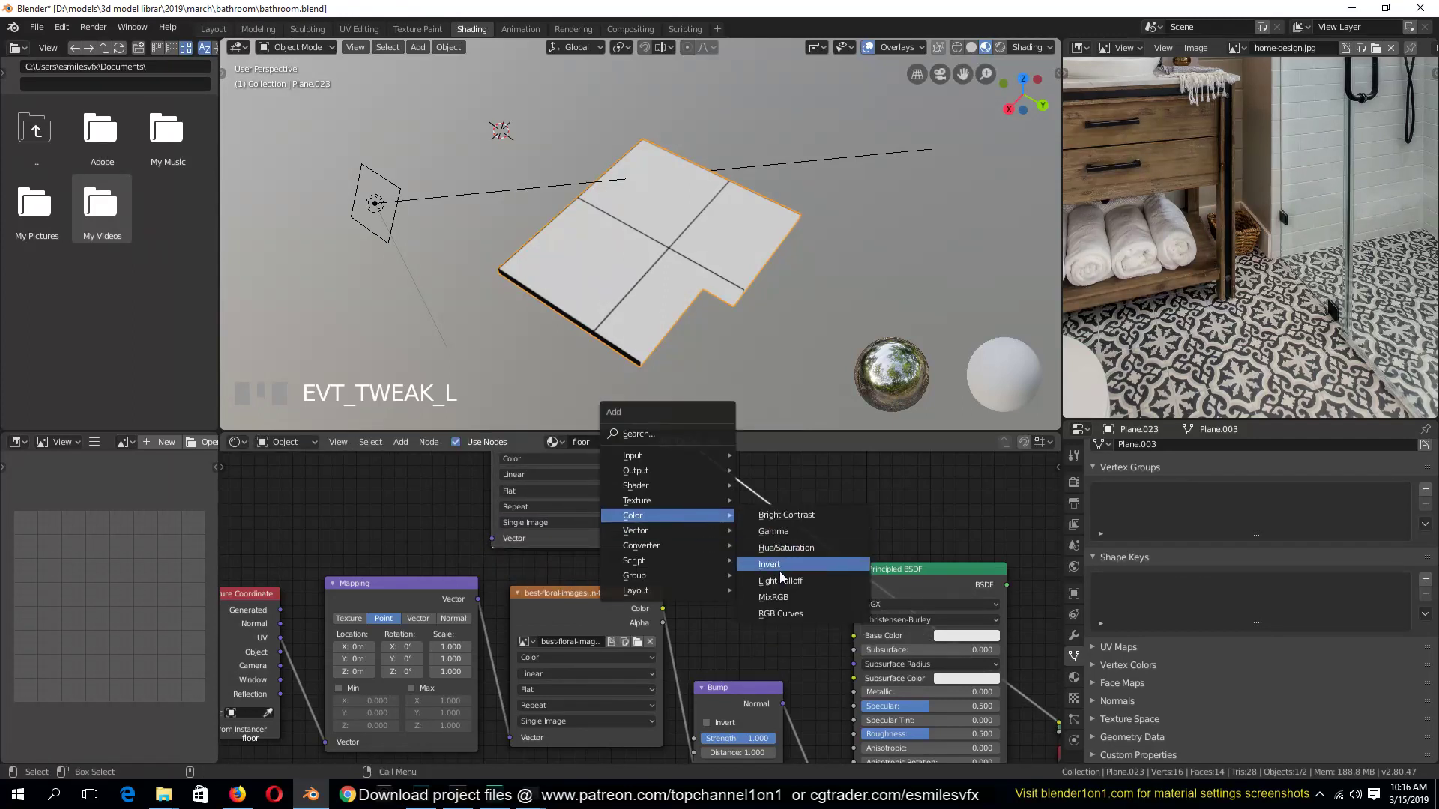
{"action": "left_click", "coordinate": [780, 599]}
{"action": "left_click", "coordinate": [778, 480]}
{"action": "key", "text": "grave"}
{"action": "middle_click_drag", "start_coordinate": [778, 479], "coordinate": [759, 530]}
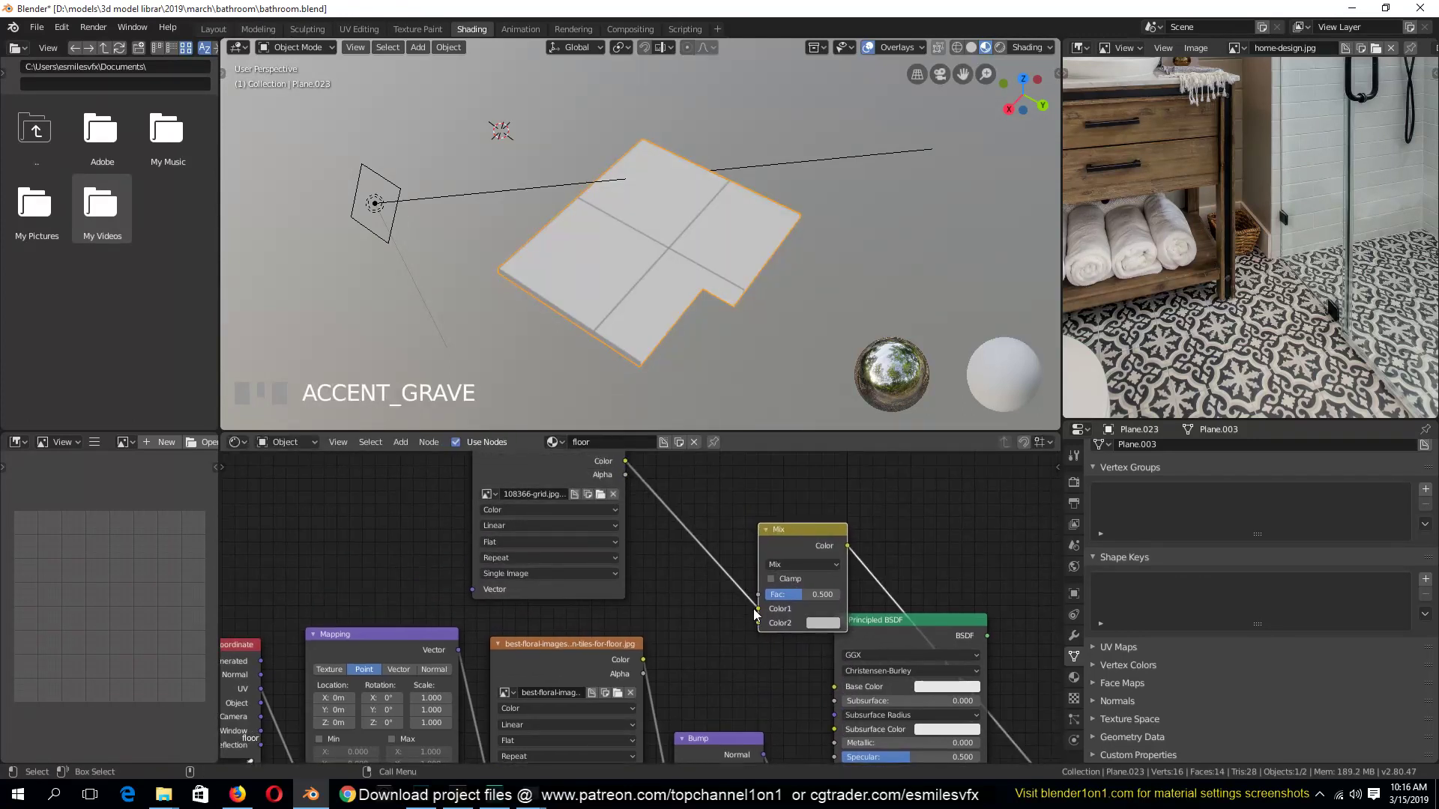
{"action": "left_click_drag", "start_coordinate": [755, 611], "coordinate": [758, 623]}
{"action": "scroll", "coordinate": [643, 668], "scroll_direction": "up", "scroll_amount": 2}
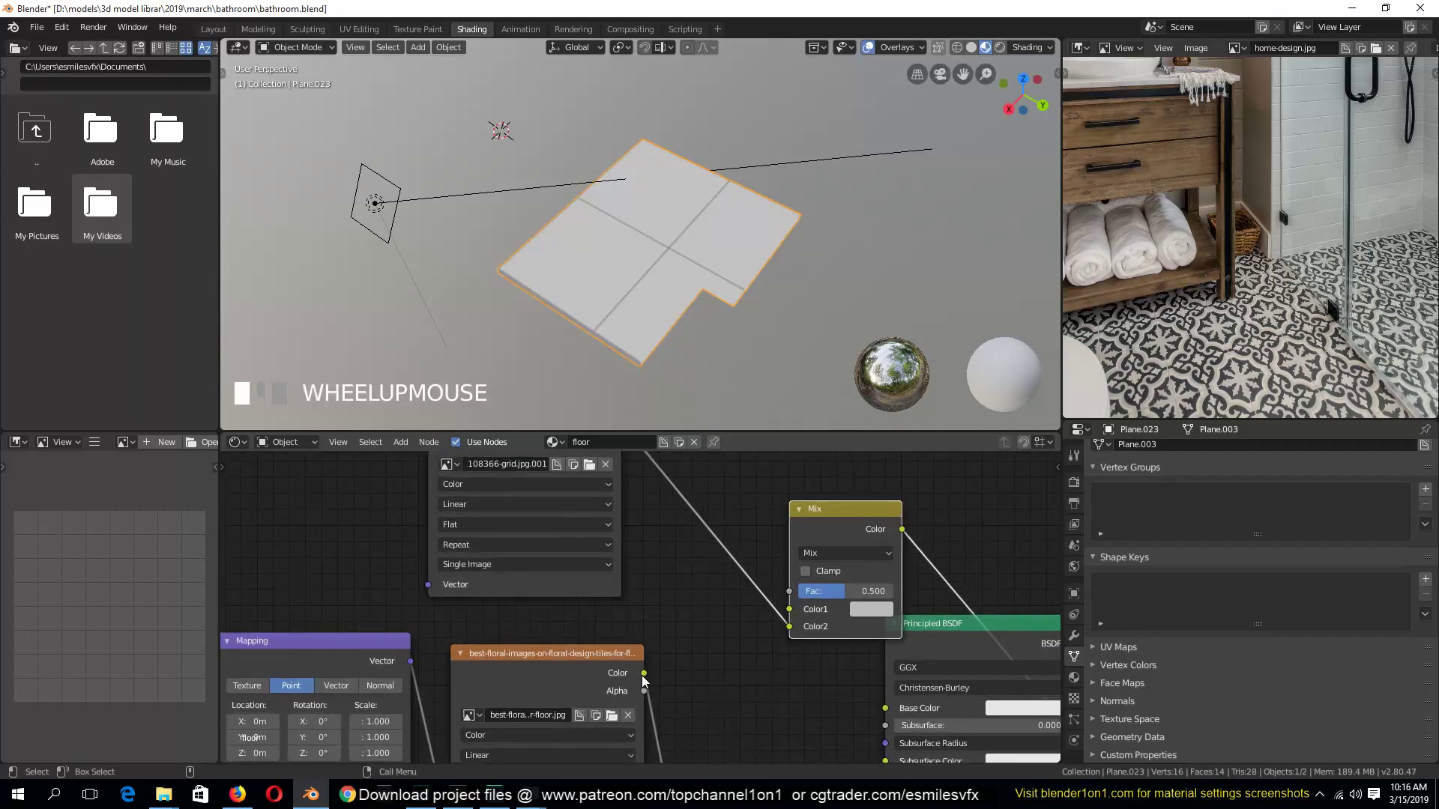
{"action": "left_click_drag", "start_coordinate": [643, 673], "coordinate": [846, 592]}
Set the mix node's blend type to Multiply and its factor to about 0.873 to darken the joint lines
{"action": "scroll", "coordinate": [705, 320], "scroll_direction": "up", "scroll_amount": 3}
{"action": "scroll", "coordinate": [705, 320], "scroll_direction": "up", "scroll_amount": 2}
{"action": "left_click", "coordinate": [845, 553]}
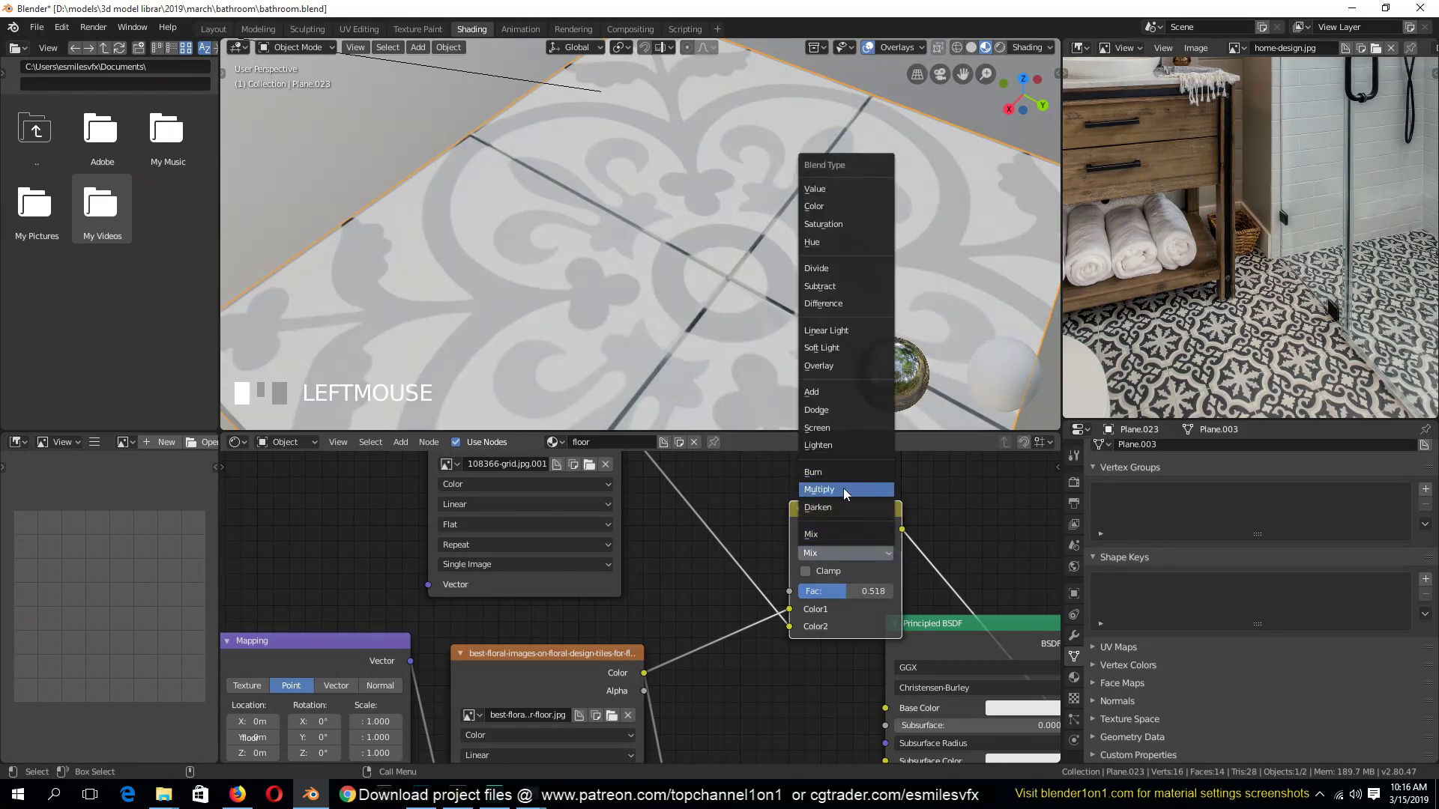
{"action": "left_click", "coordinate": [845, 490]}
{"action": "scroll", "coordinate": [776, 292], "scroll_direction": "up", "scroll_amount": 3}
{"action": "left_click_drag", "start_coordinate": [861, 592], "coordinate": [878, 592]}
{"action": "scroll", "coordinate": [780, 331], "scroll_direction": "down", "scroll_amount": 3}
{"action": "middle_click_drag", "start_coordinate": [780, 330], "coordinate": [844, 235]}
{"action": "middle_click_drag", "start_coordinate": [587, 322], "coordinate": [686, 375]}
{"action": "scroll", "coordinate": [698, 309], "scroll_direction": "up", "scroll_amount": 3}
{"action": "middle_click_drag", "start_coordinate": [698, 310], "coordinate": [766, 321]}
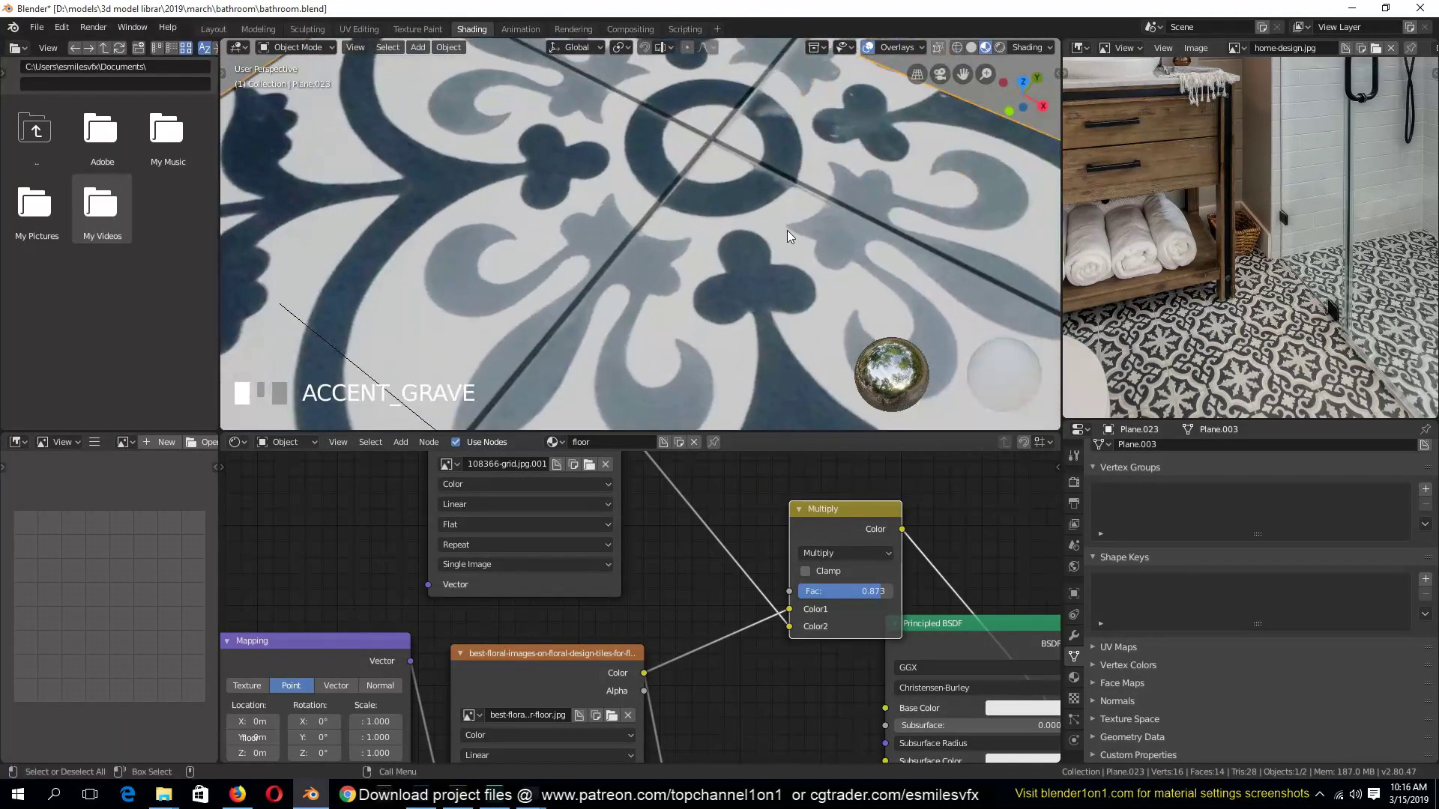
{"action": "middle_click_drag", "start_coordinate": [788, 237], "coordinate": [749, 323]}
Shift the grid image texture node toward the Multiply node and connect the Mapping node's Vector output to its Vector input
{"action": "middle_click_drag", "start_coordinate": [404, 622], "coordinate": [666, 555]}
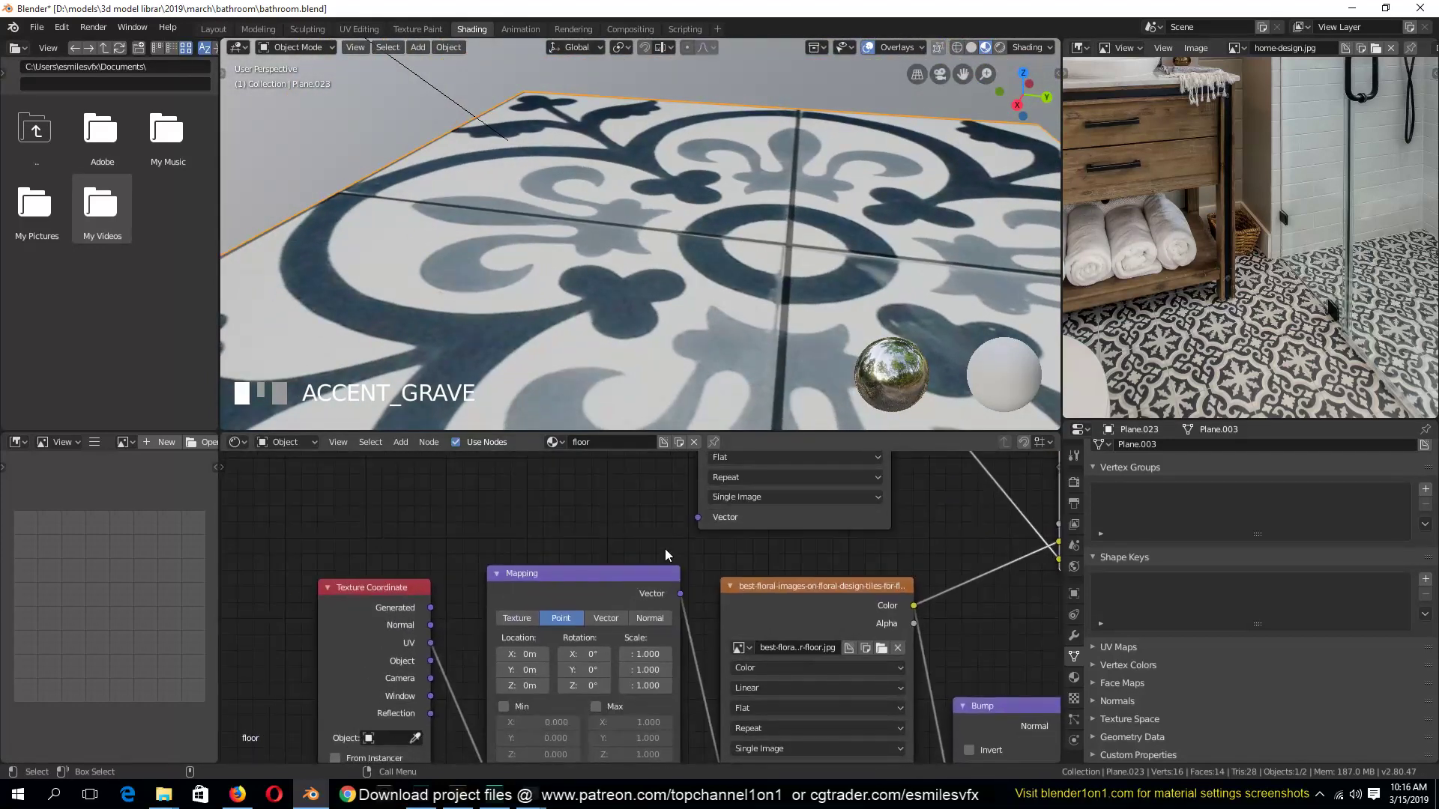
{"action": "middle_click_drag", "start_coordinate": [567, 663], "coordinate": [606, 633]}
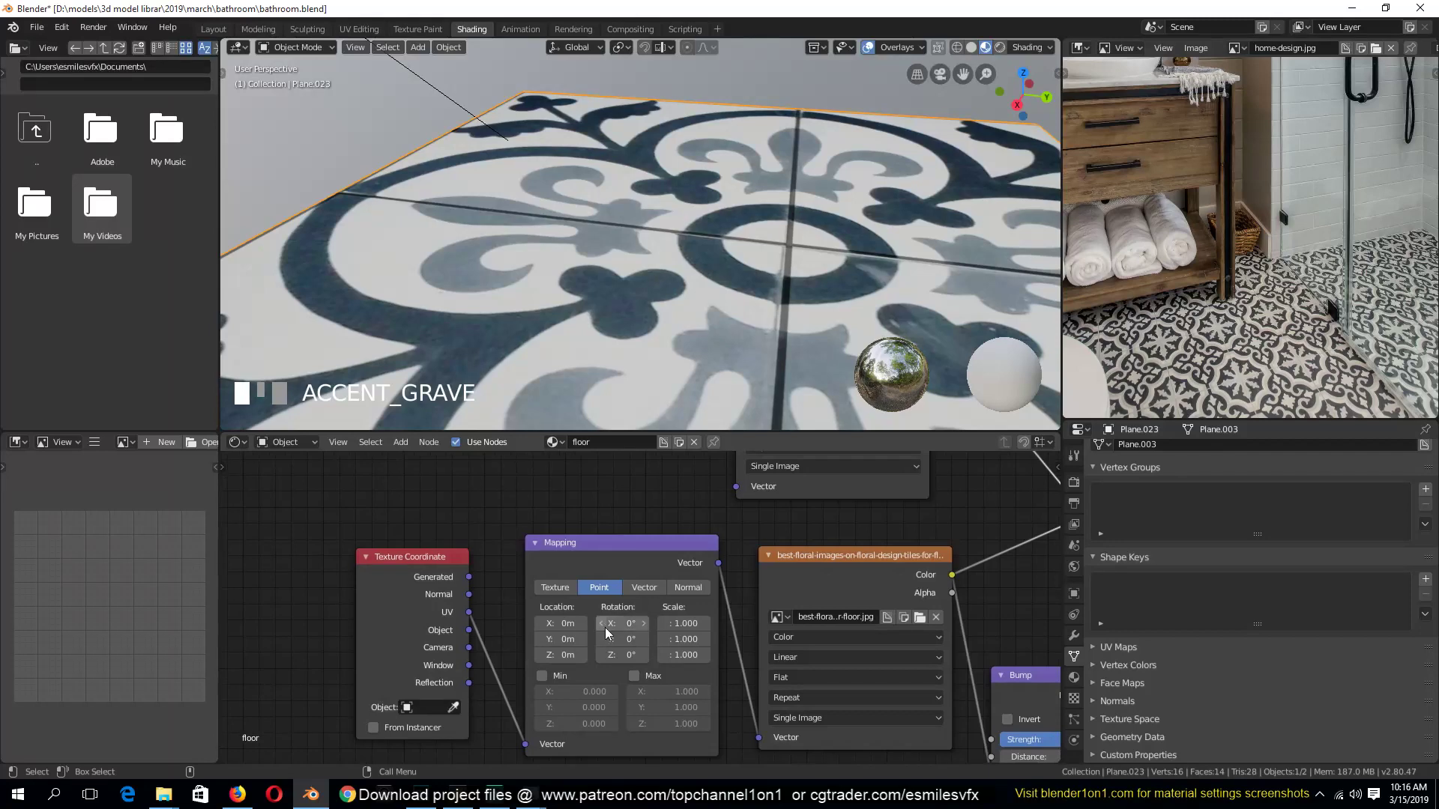
{"action": "middle_click_drag", "start_coordinate": [910, 527], "coordinate": [553, 600]}
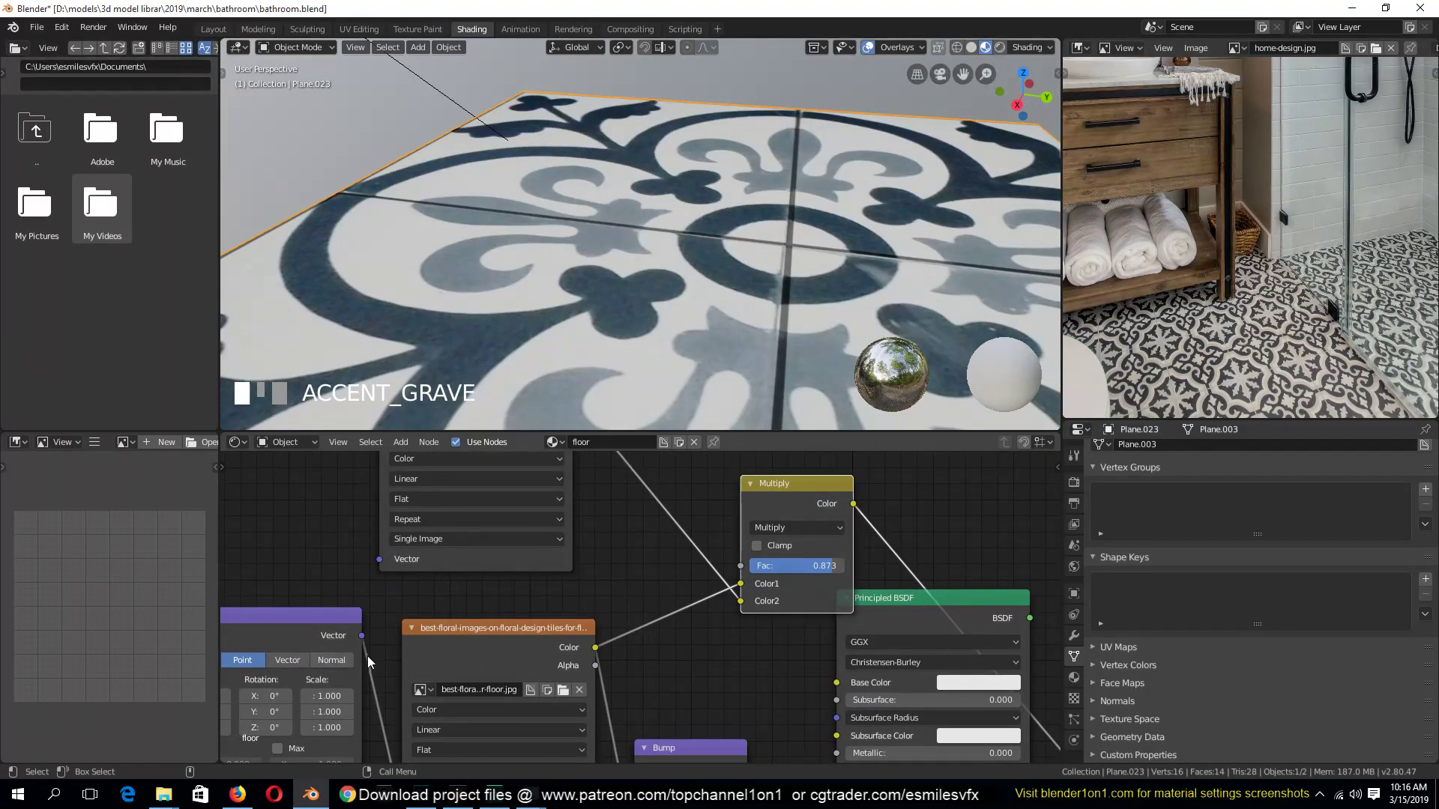
{"action": "left_click_drag", "start_coordinate": [434, 559], "coordinate": [541, 573]}
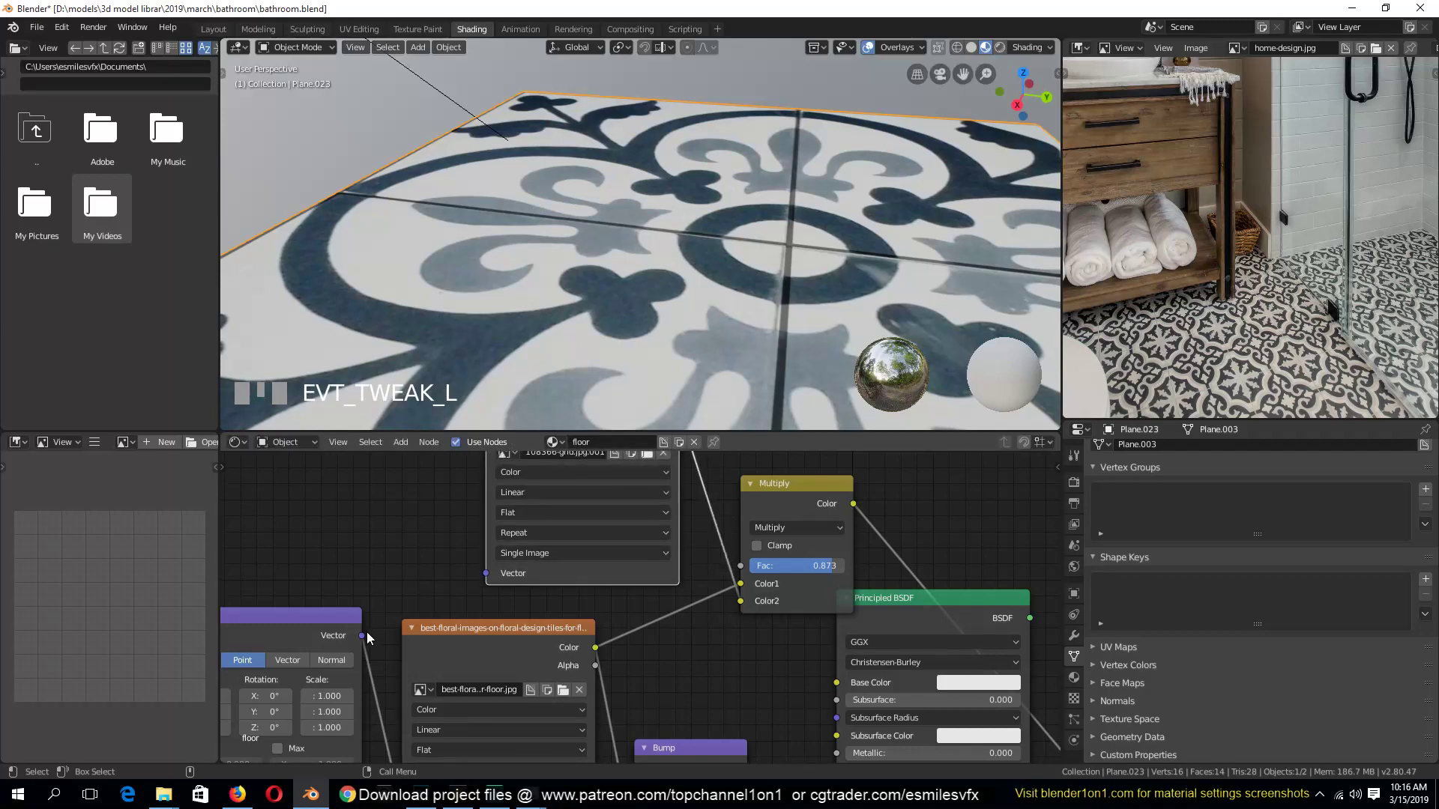
{"action": "left_click_drag", "start_coordinate": [367, 638], "coordinate": [501, 583]}
{"action": "middle_click_drag", "start_coordinate": [432, 631], "coordinate": [552, 574]}
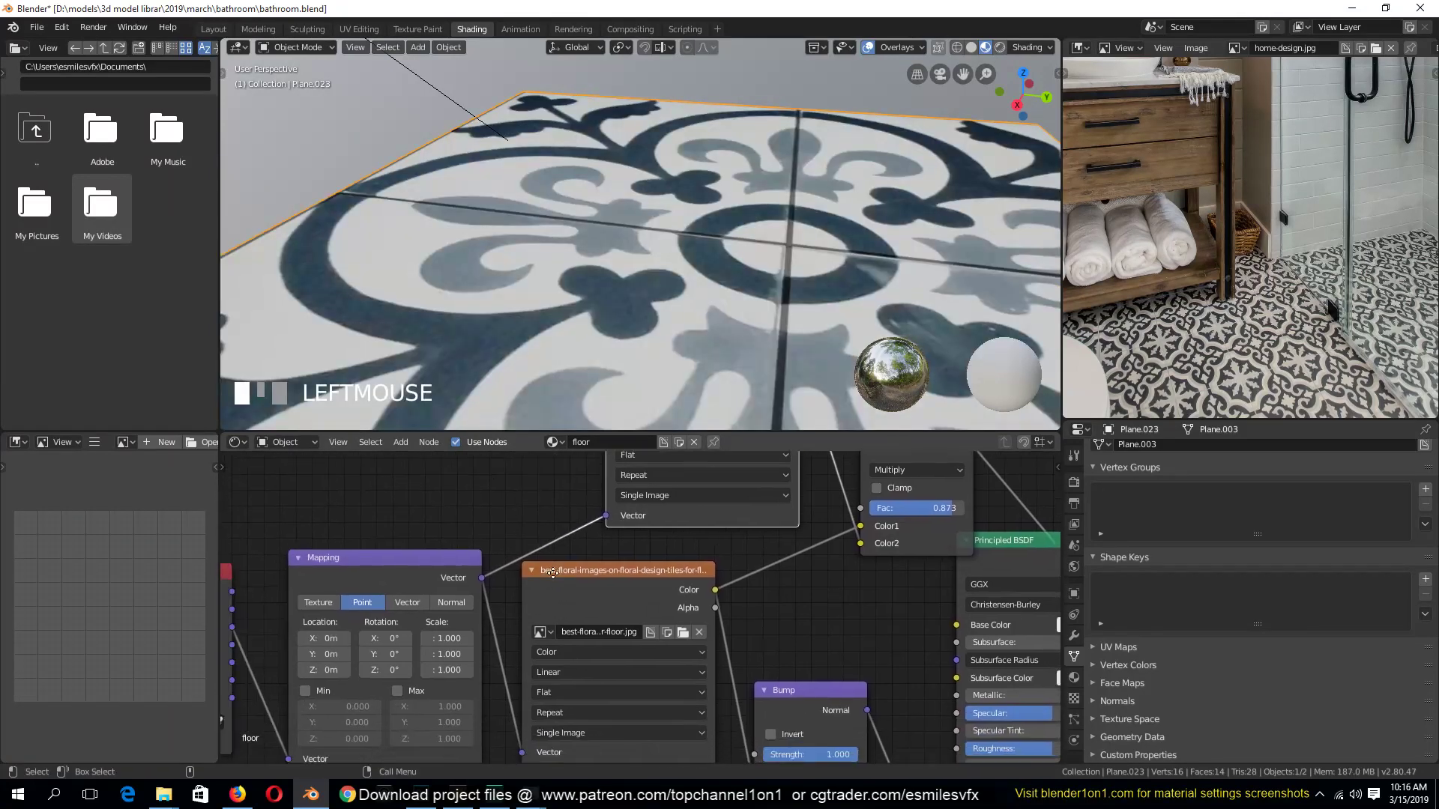
Inspect the joint lines on the tiled floor plane up close and from different angles
{"action": "scroll", "coordinate": [678, 255], "scroll_direction": "down", "scroll_amount": 3}
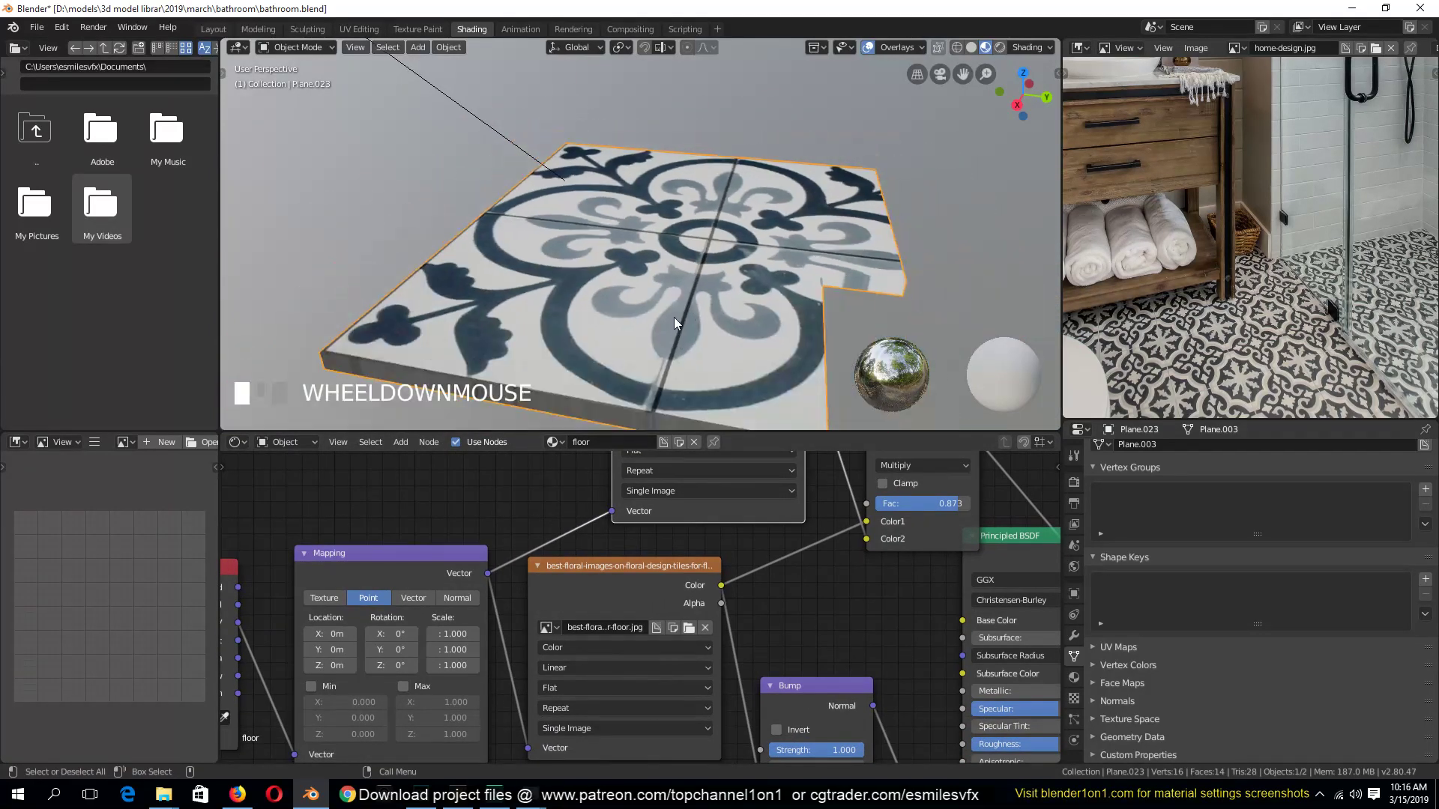
{"action": "middle_click_drag", "start_coordinate": [674, 324], "coordinate": [600, 345]}
{"action": "scroll", "coordinate": [603, 347], "scroll_direction": "up", "scroll_amount": 3}
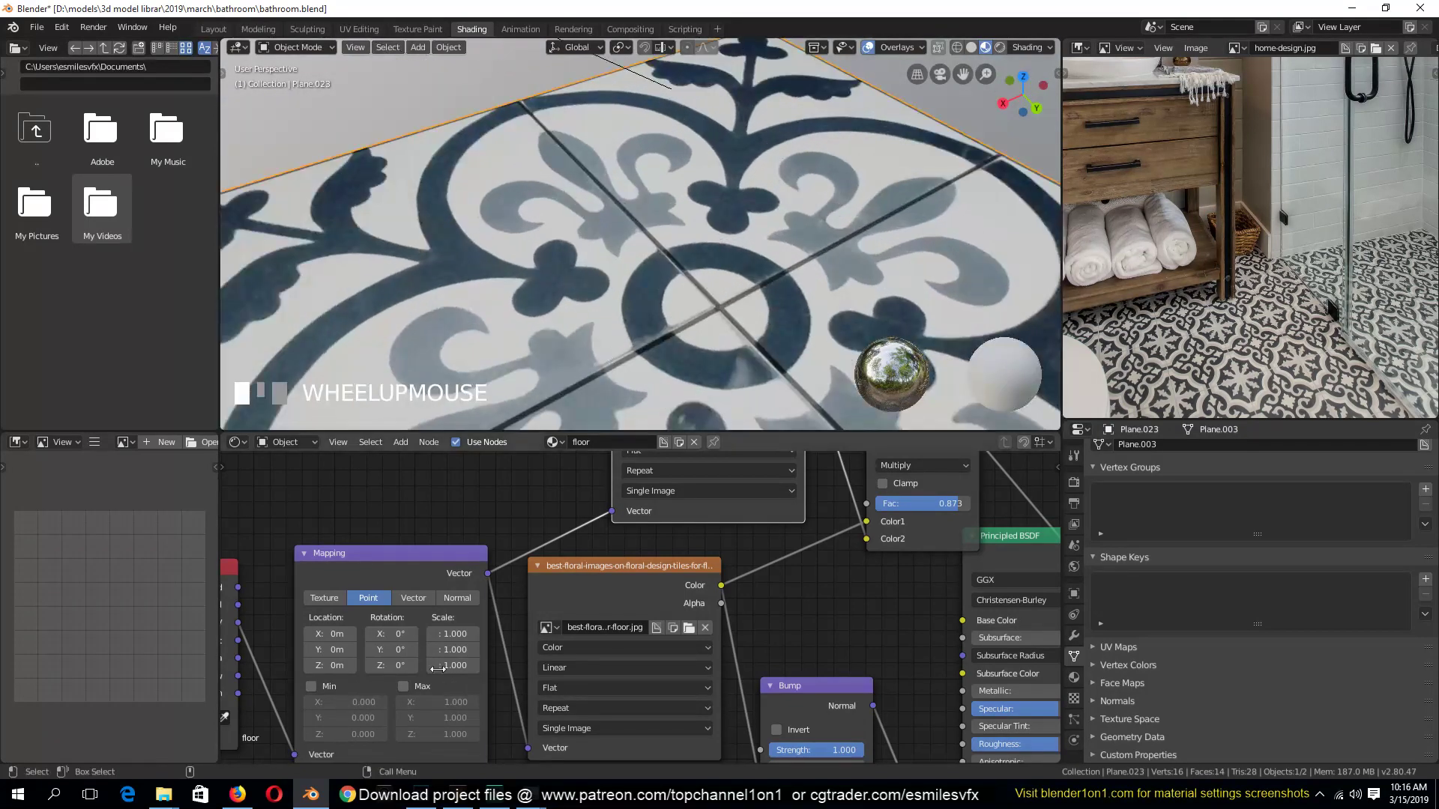
{"action": "scroll", "coordinate": [555, 352], "scroll_direction": "down", "scroll_amount": 4}
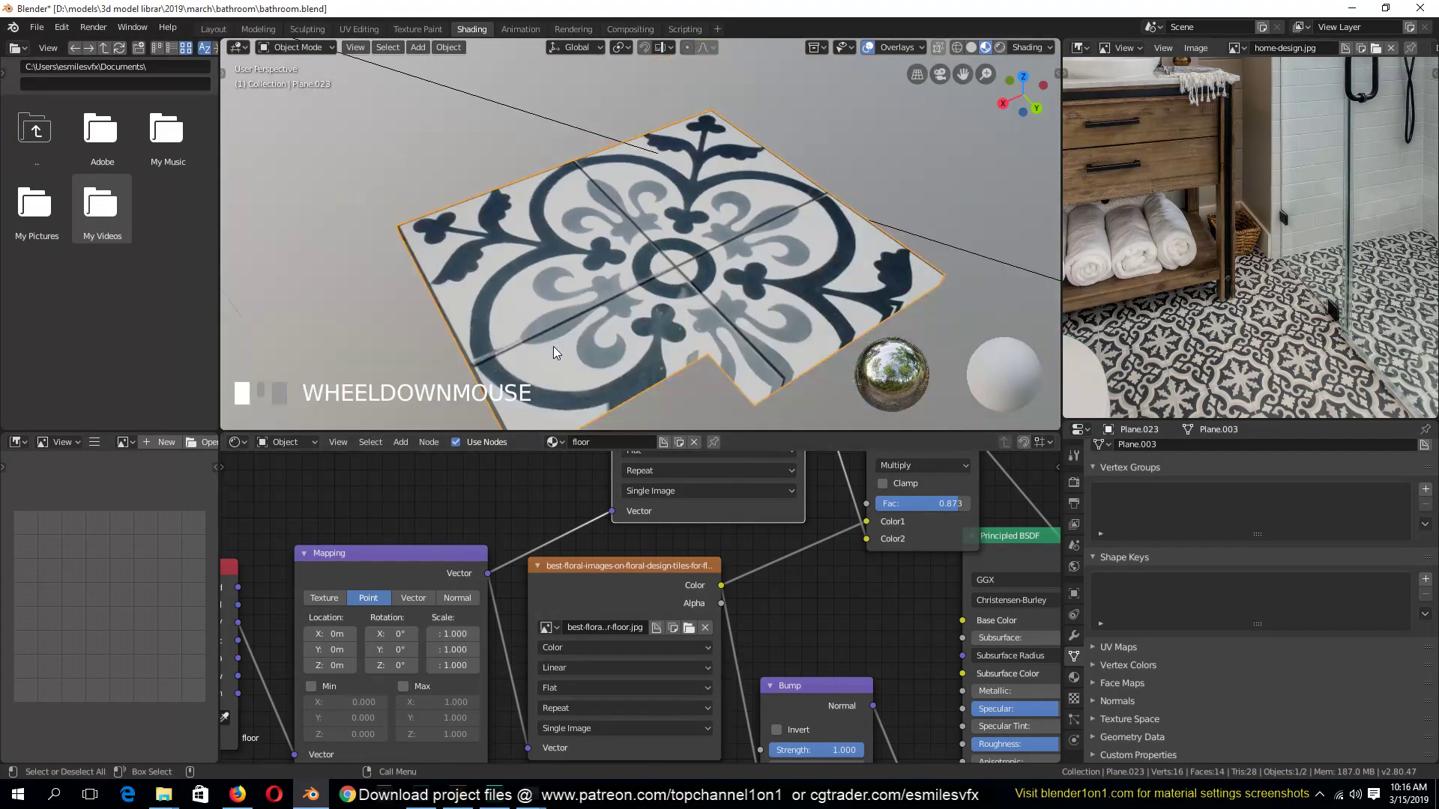
{"action": "scroll", "coordinate": [555, 352], "scroll_direction": "up", "scroll_amount": 2}
{"action": "key", "text": "shift+grave"}
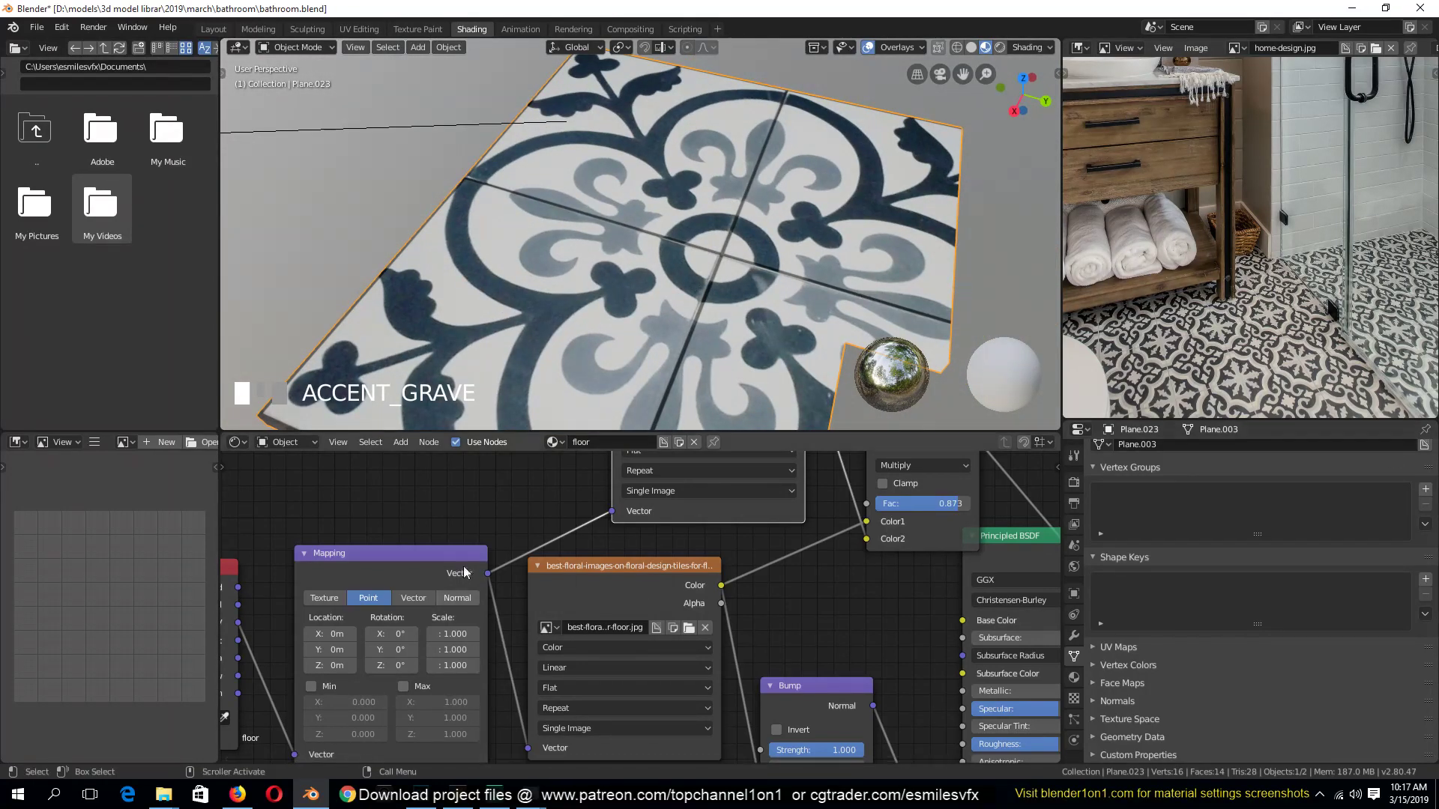
Switch to Photoshop and draw black rectangles about 3 px thick along the tile image's vertical and horizontal centre joints
{"action": "left_click", "coordinate": [164, 794]}
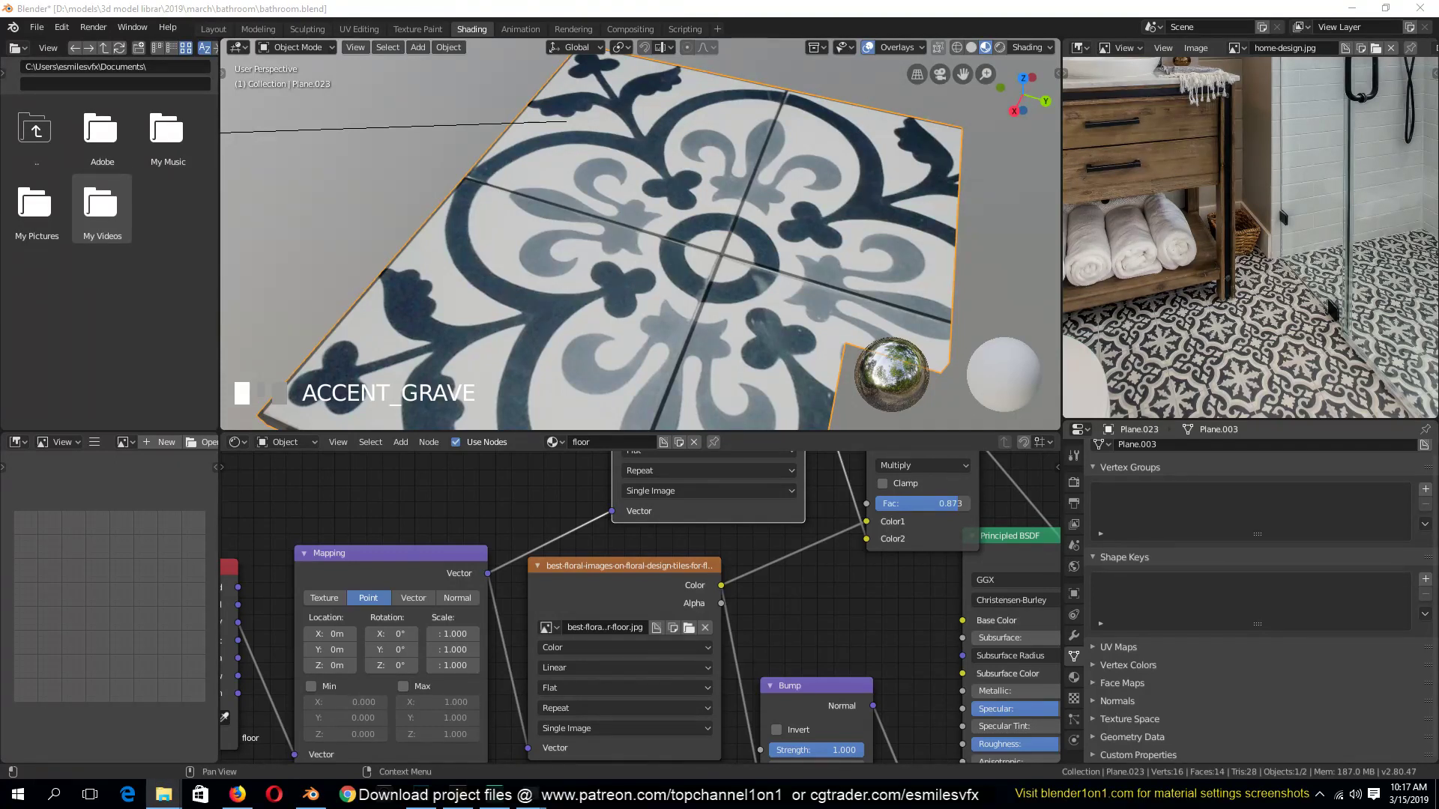
{"action": "left_click", "coordinate": [437, 794]}
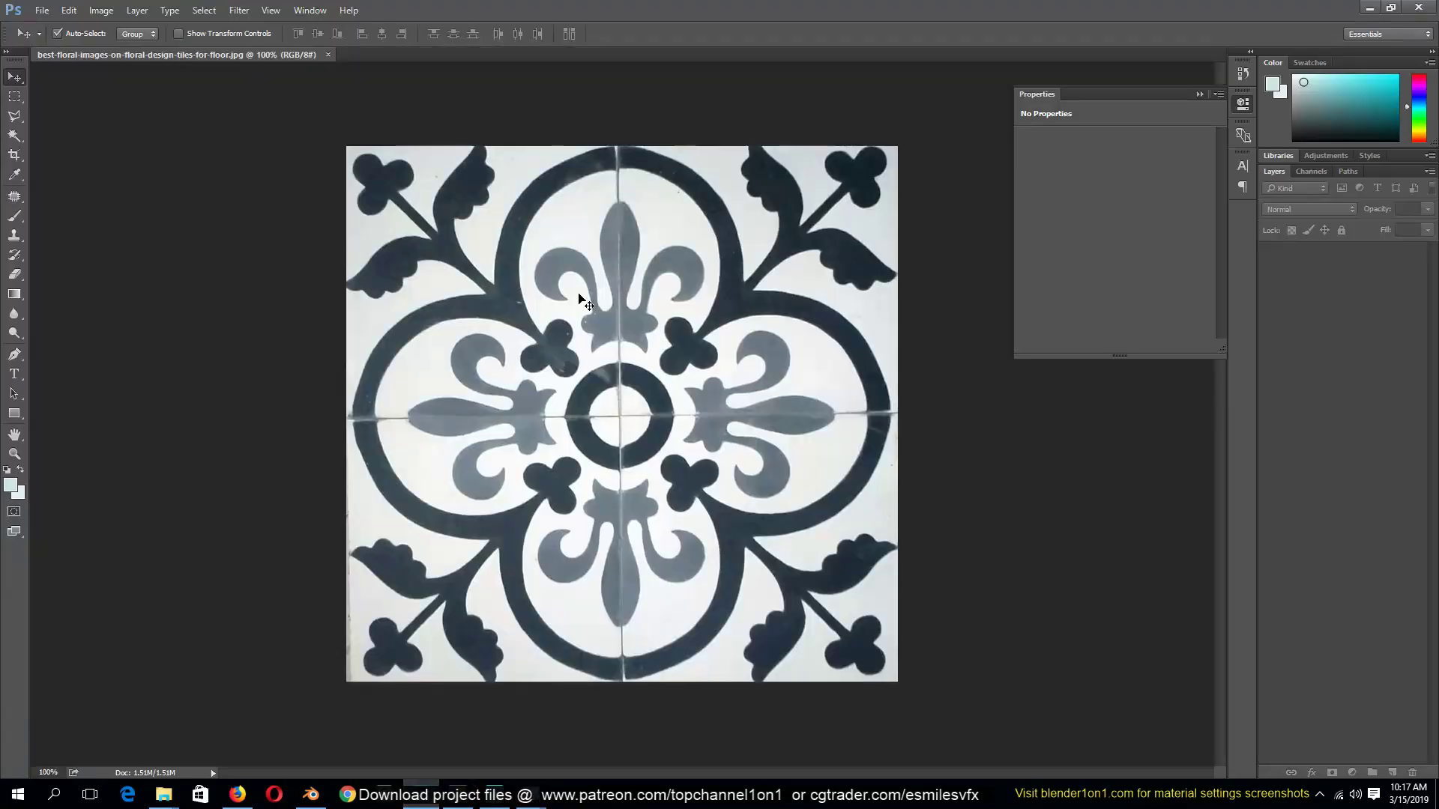
{"action": "left_click", "coordinate": [15, 413]}
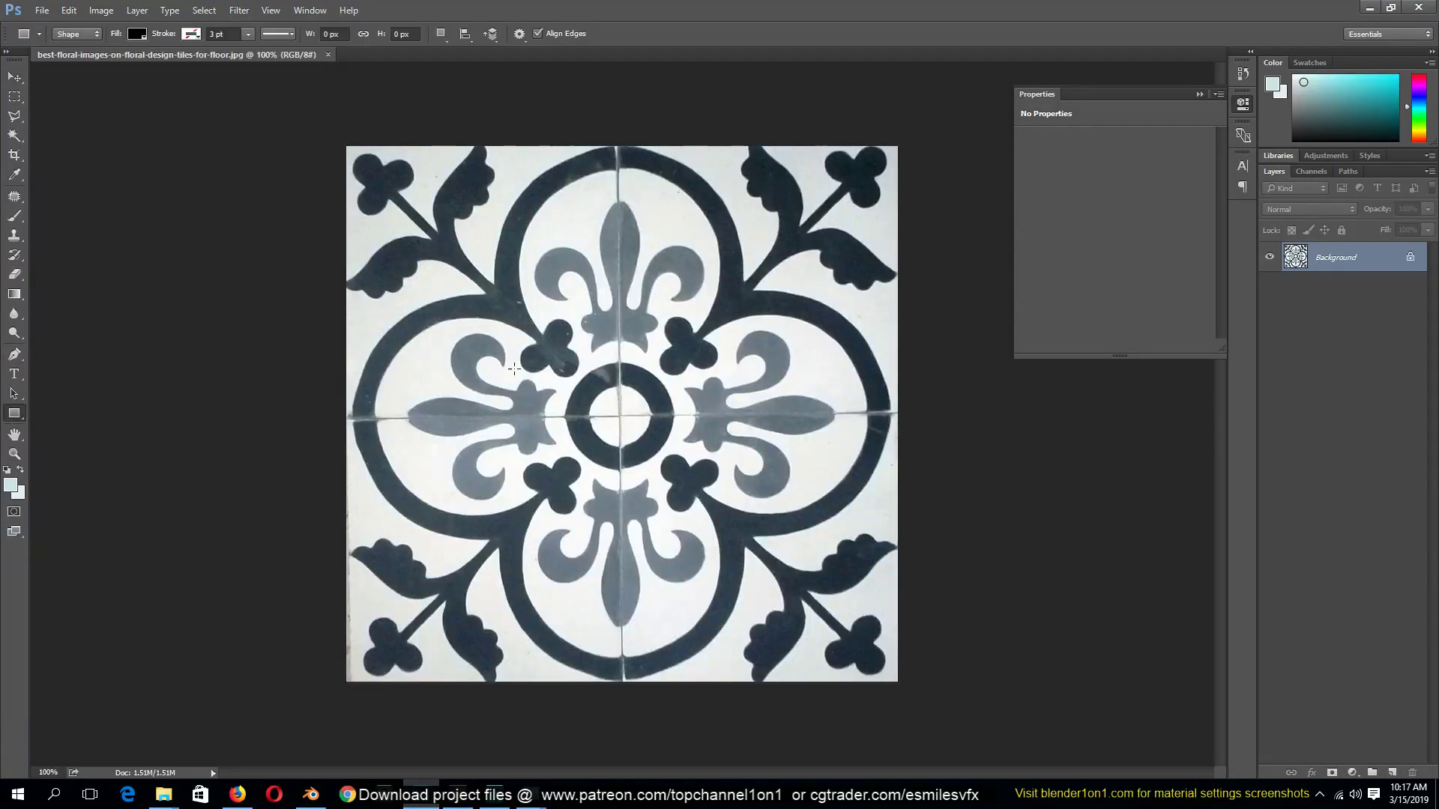
{"action": "left_click_drag", "start_coordinate": [618, 138], "coordinate": [619, 690]}
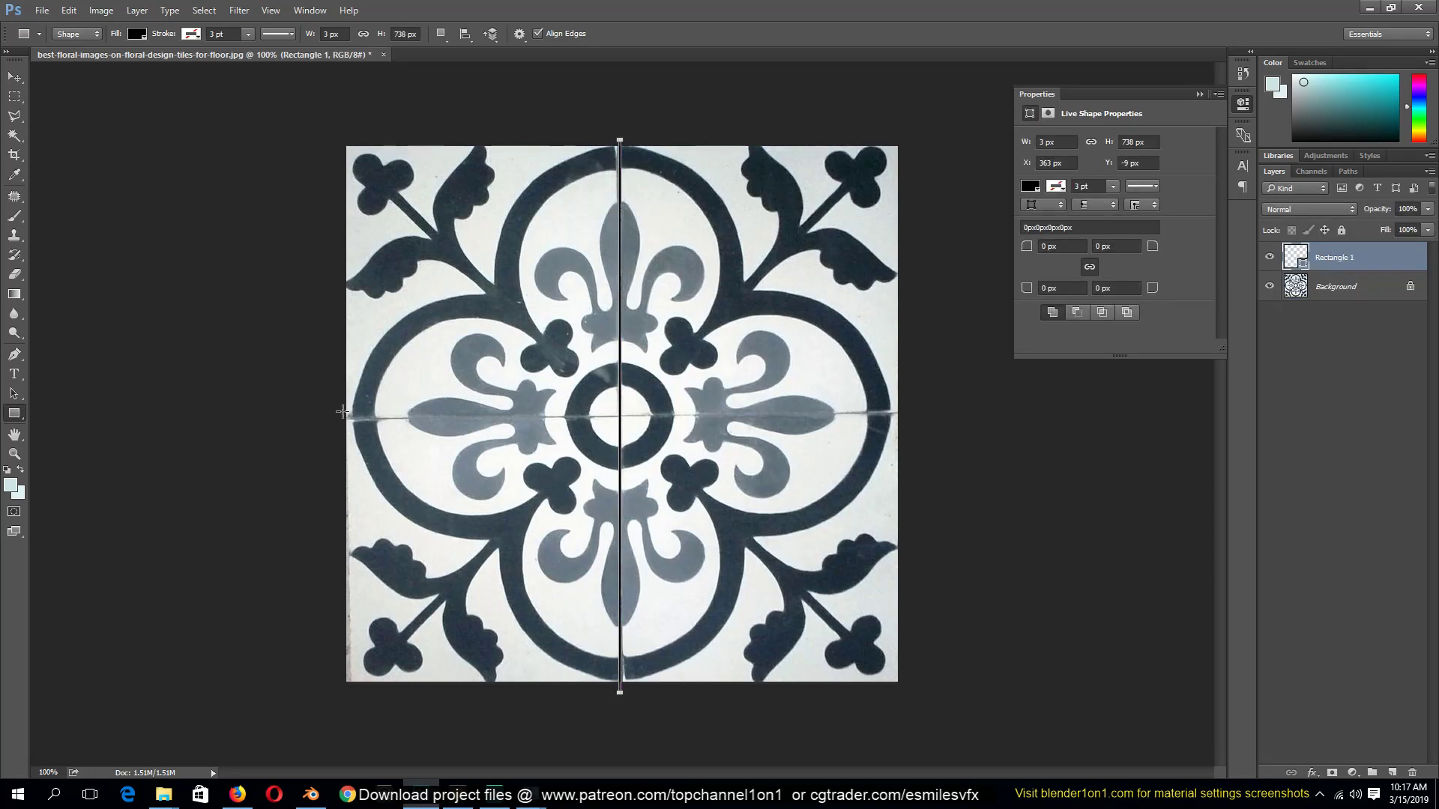
{"action": "left_click_drag", "start_coordinate": [341, 418], "coordinate": [908, 418]}
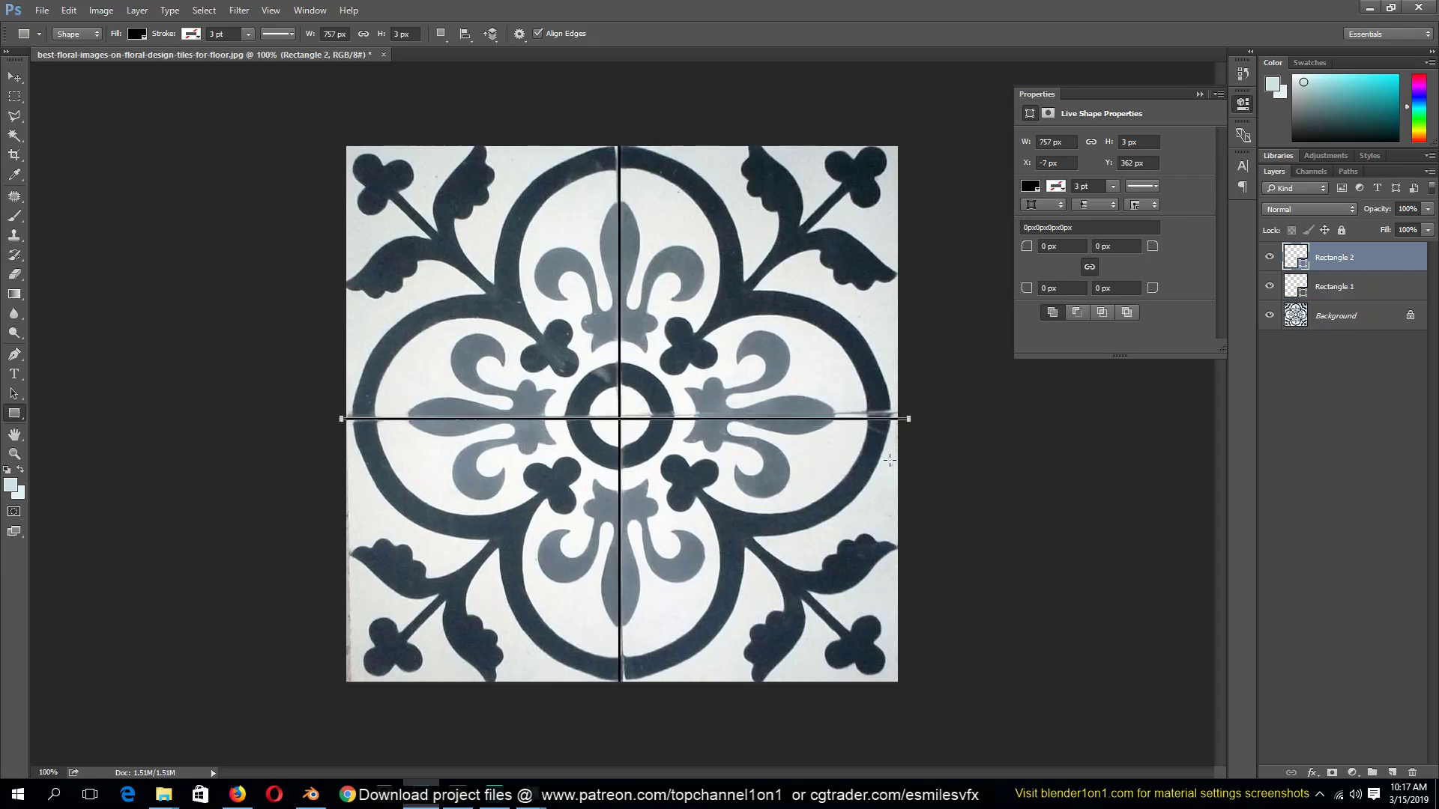
Unlock the background layer holding the floral tile image, keeping the default blending options
{"action": "key", "text": "v"}
{"action": "left_click", "coordinate": [1330, 356]}
{"action": "left_click", "coordinate": [1352, 313]}
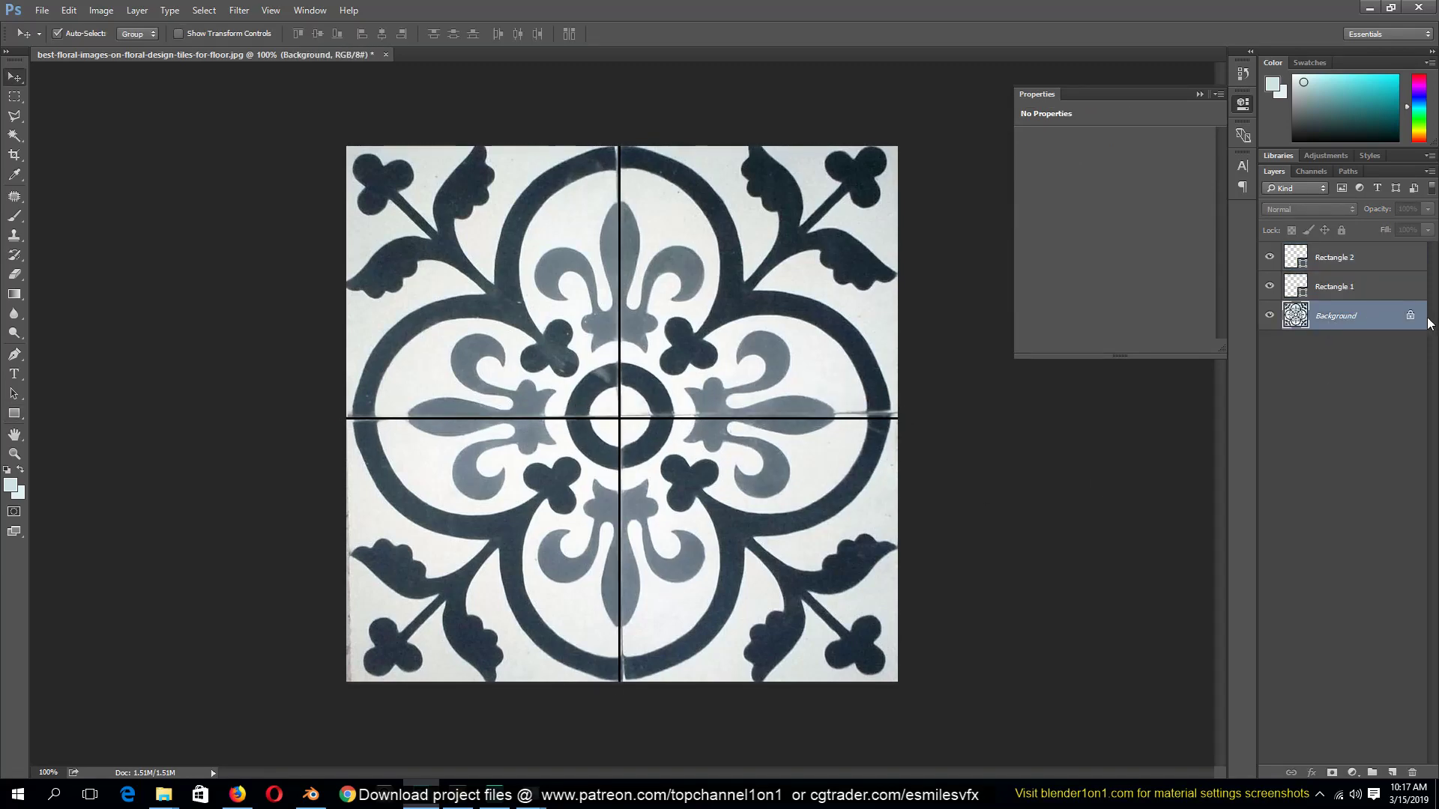
{"action": "left_click", "coordinate": [1410, 315]}
{"action": "double_click", "coordinate": [1383, 315]}
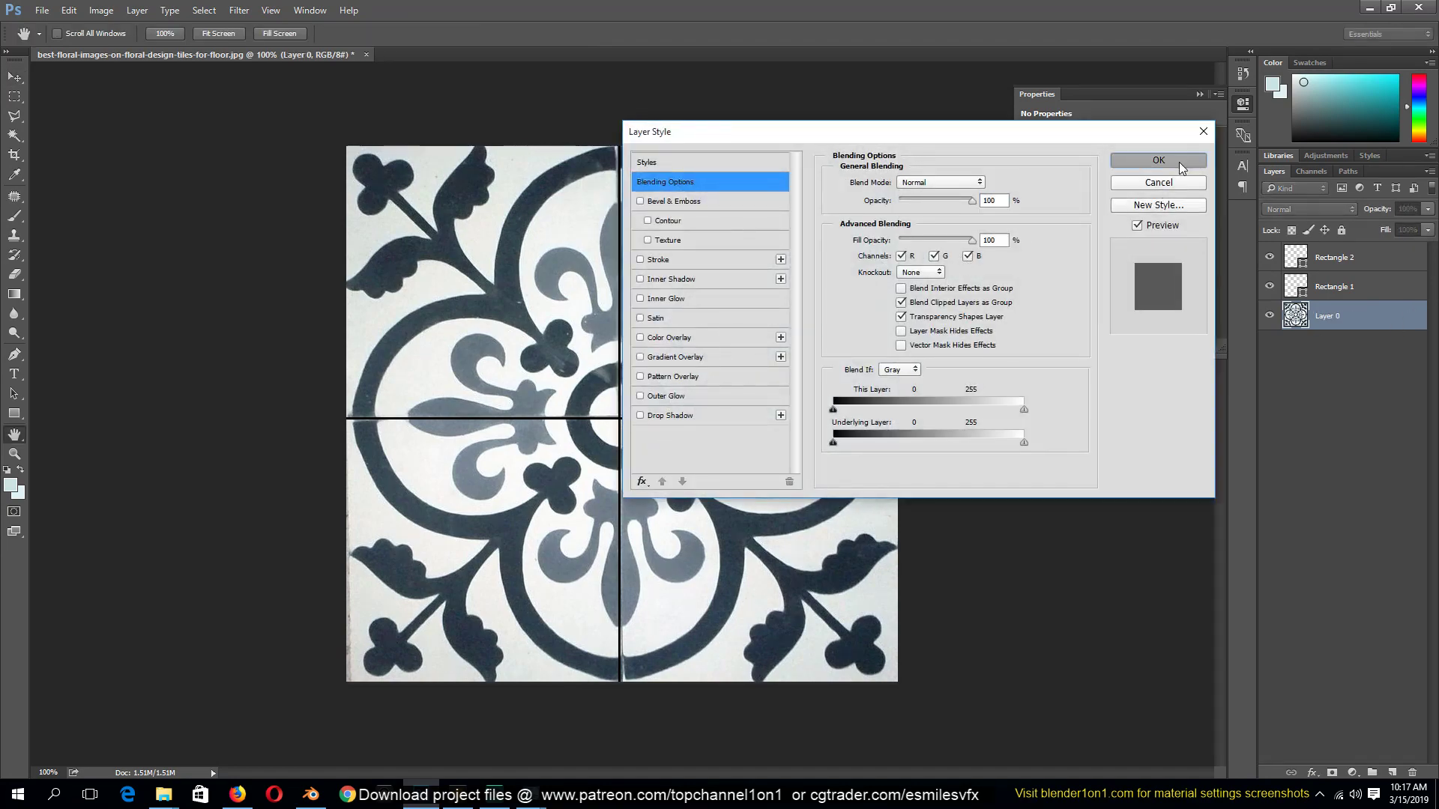
{"action": "left_click", "coordinate": [1182, 165]}
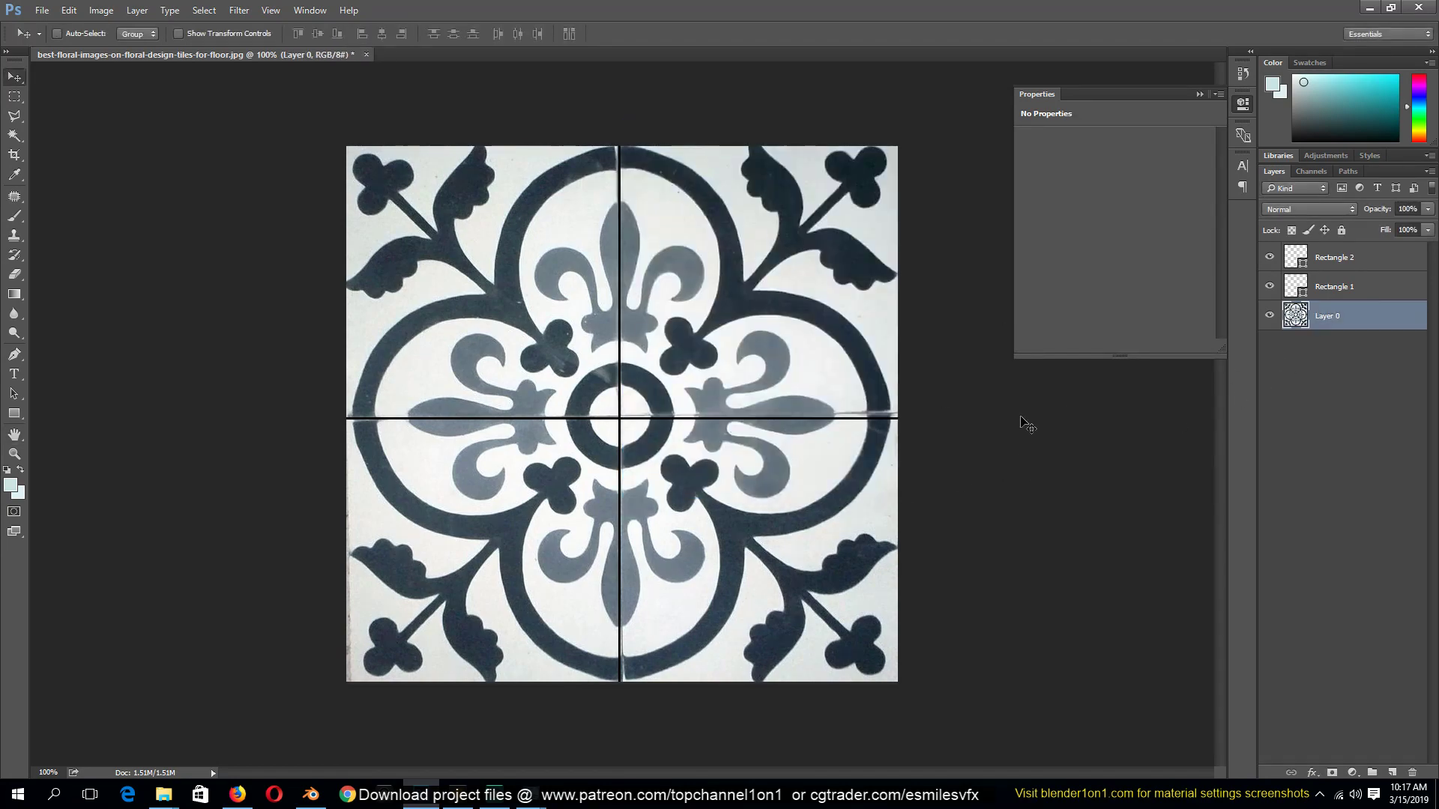
Rotate the floral tile layer by 0.50° and nudge it 2 px downward to align it with the drawn joint lines
{"action": "key", "text": "ctrl+t"}
{"action": "left_click_drag", "start_coordinate": [963, 150], "coordinate": [965, 152]}
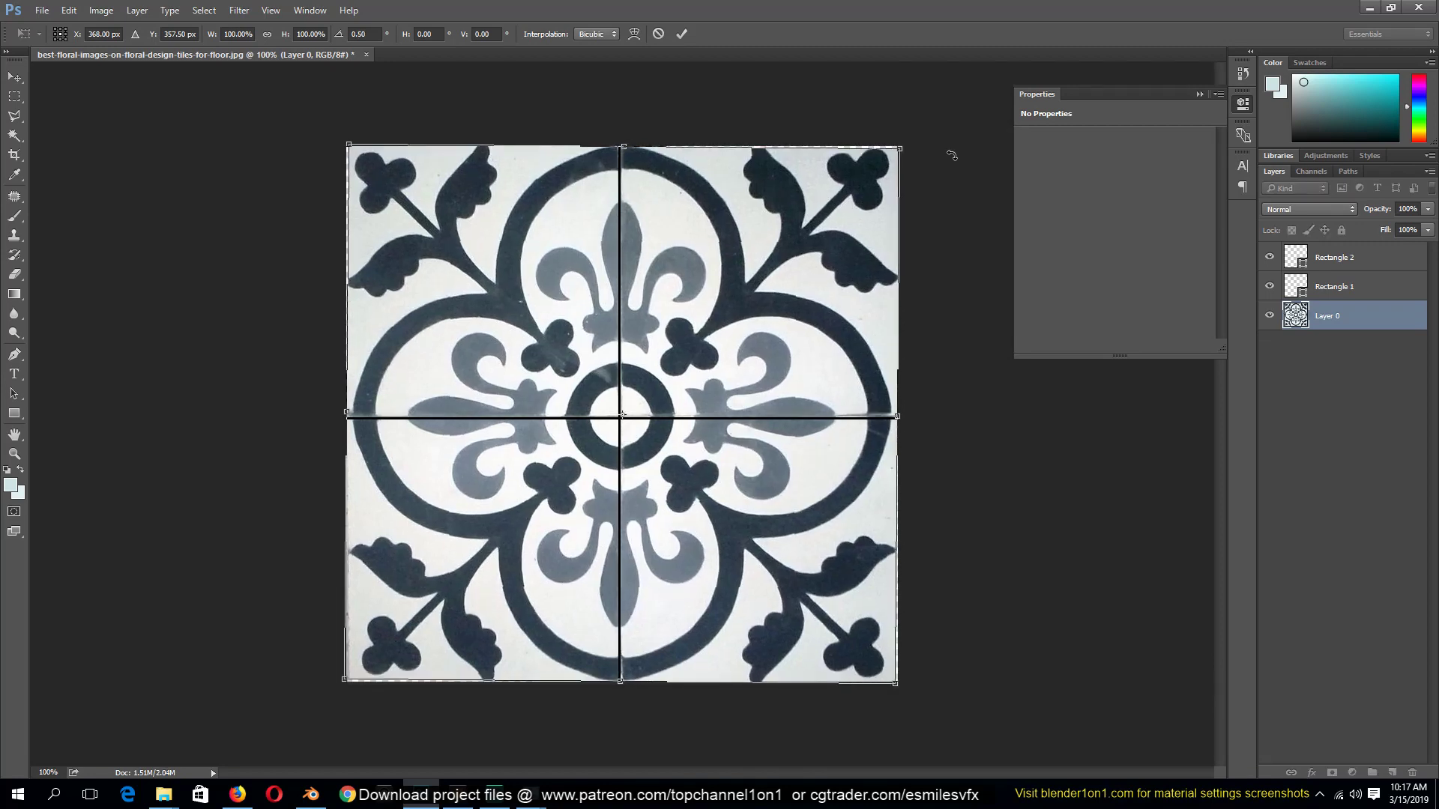
{"action": "key", "text": "Down"}
{"action": "key", "text": "Down"}
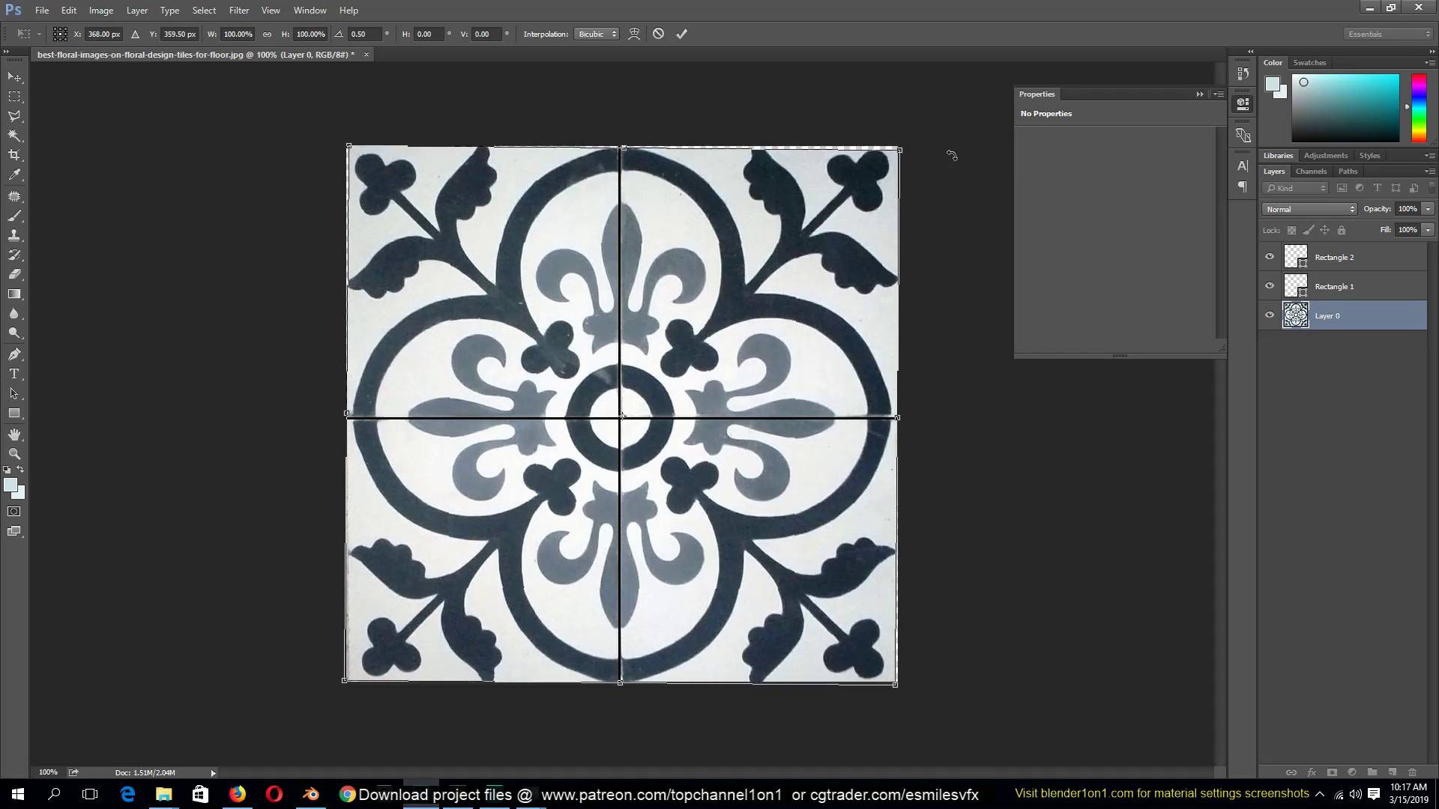
{"action": "key", "text": "Return"}
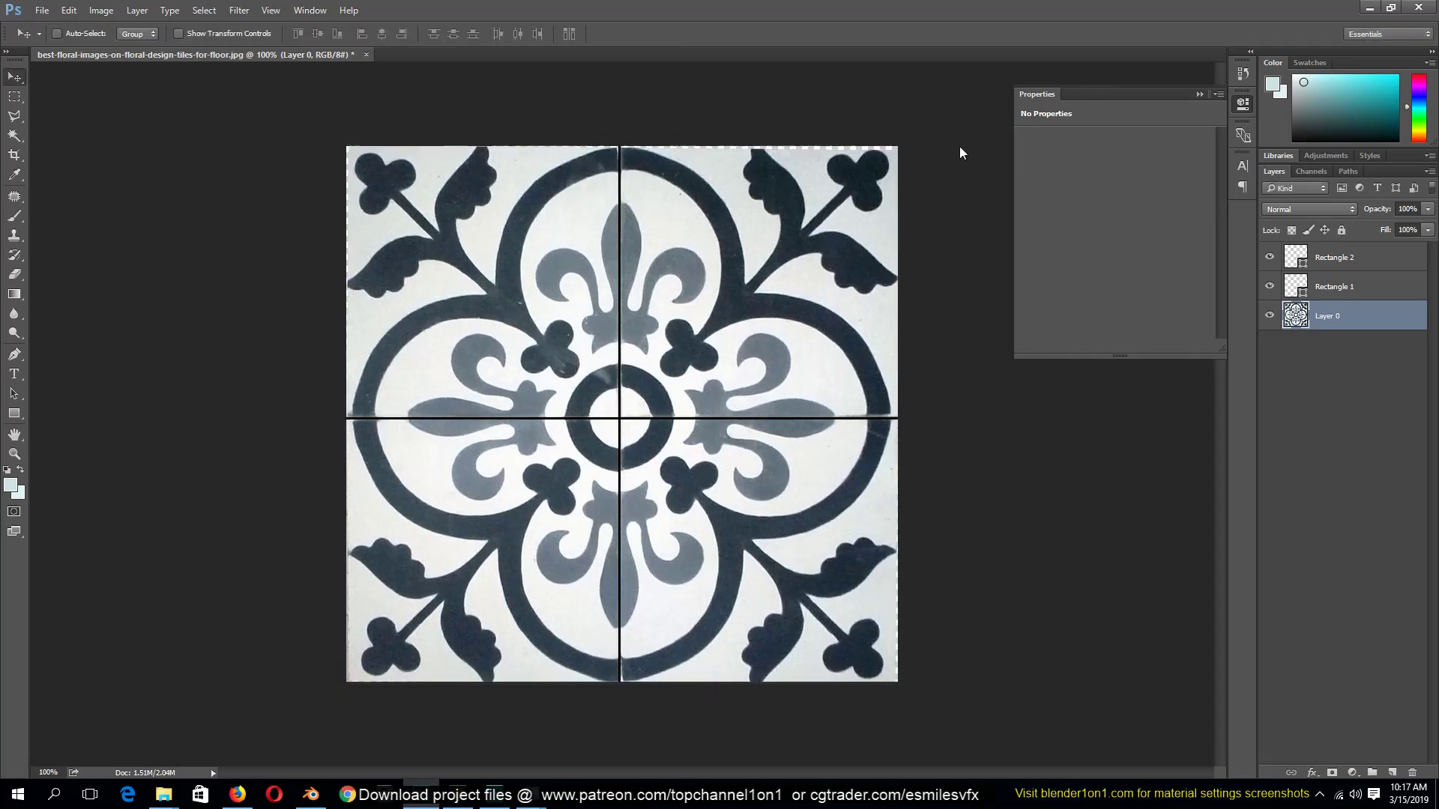
Crop the canvas to the edges of the tile image, trimming the parts of the layers that extend outside
{"action": "left_click", "coordinate": [14, 155]}
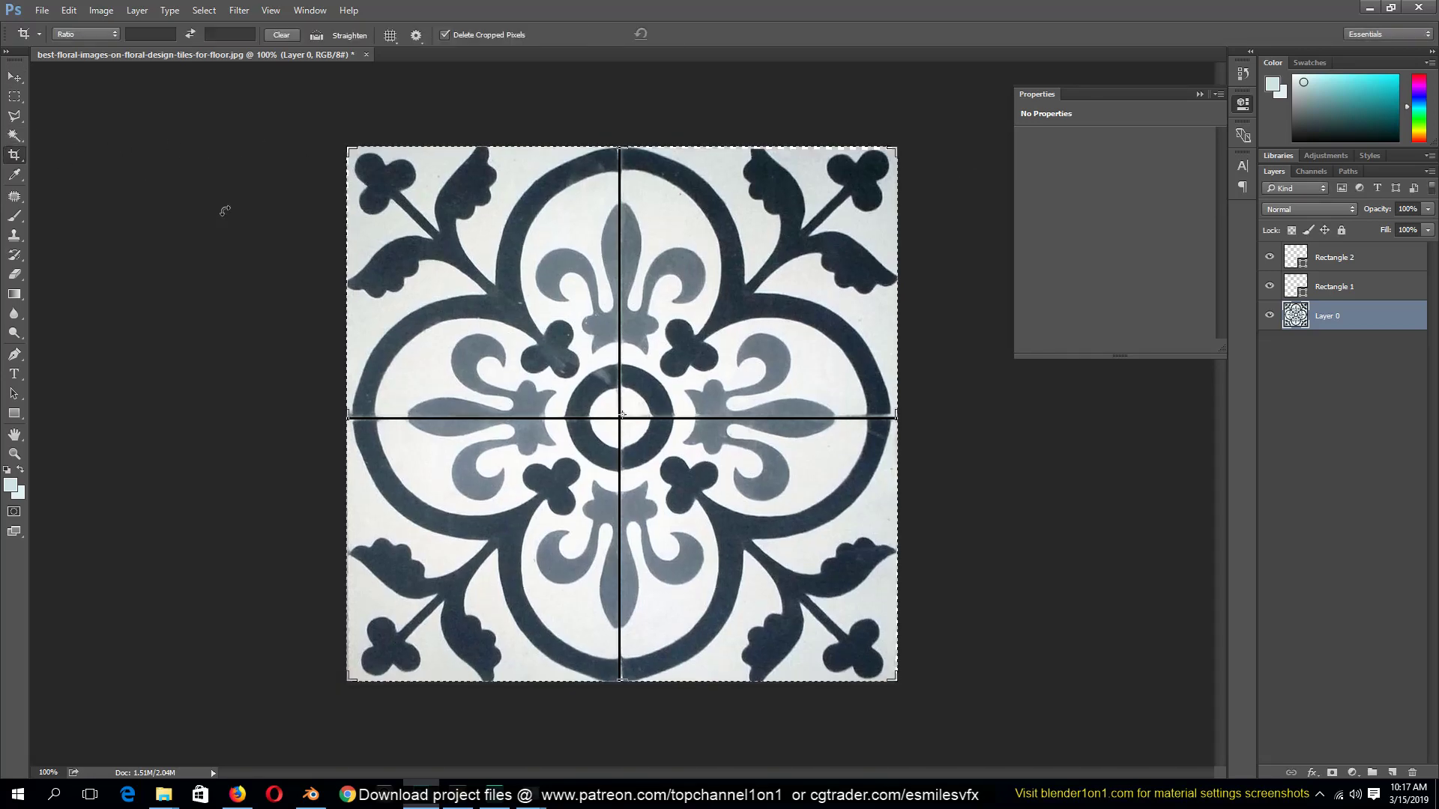
{"action": "left_click", "coordinate": [619, 148]}
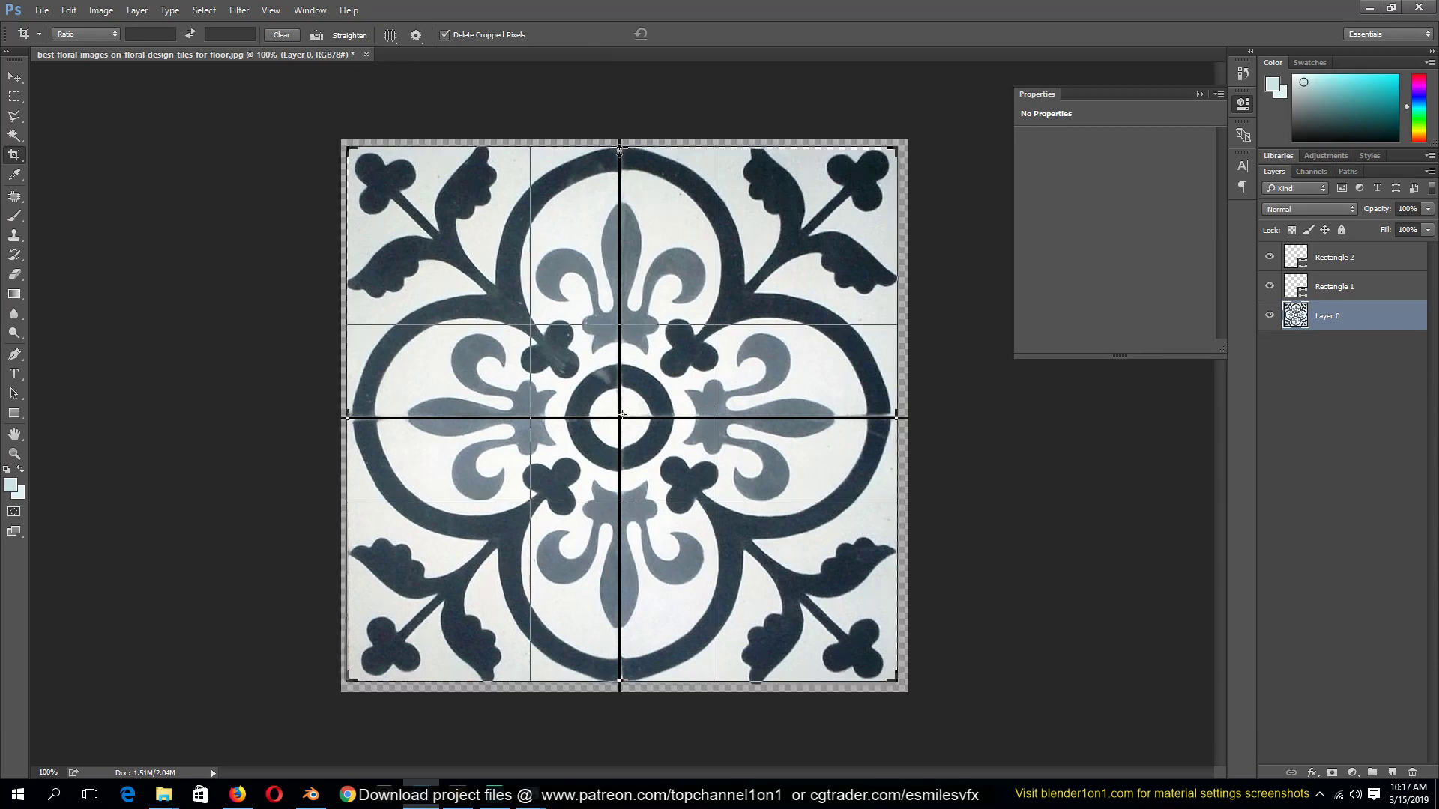
{"action": "key", "text": "ctrl+0"}
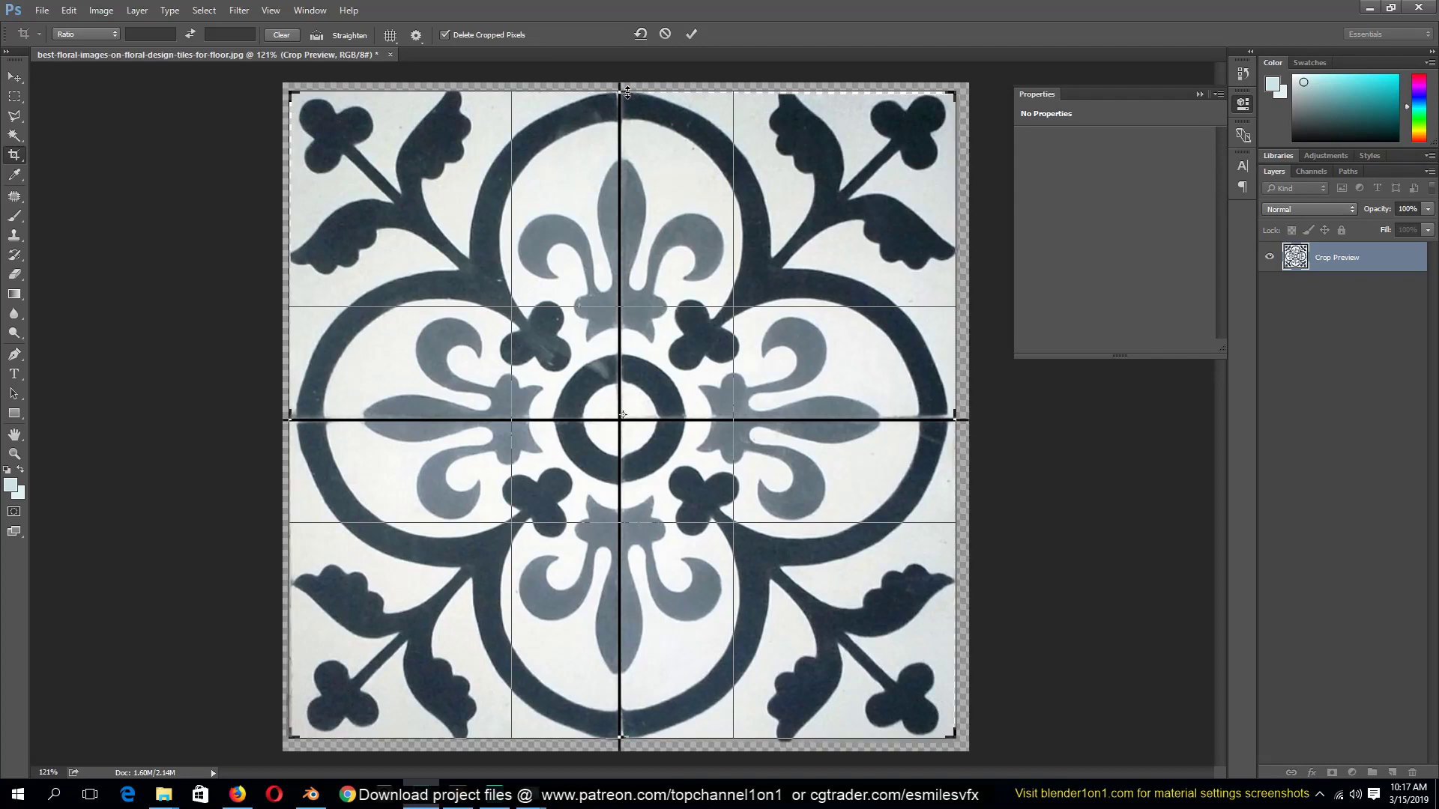
{"action": "left_click_drag", "start_coordinate": [629, 93], "coordinate": [627, 93]}
{"action": "key", "text": "Return"}
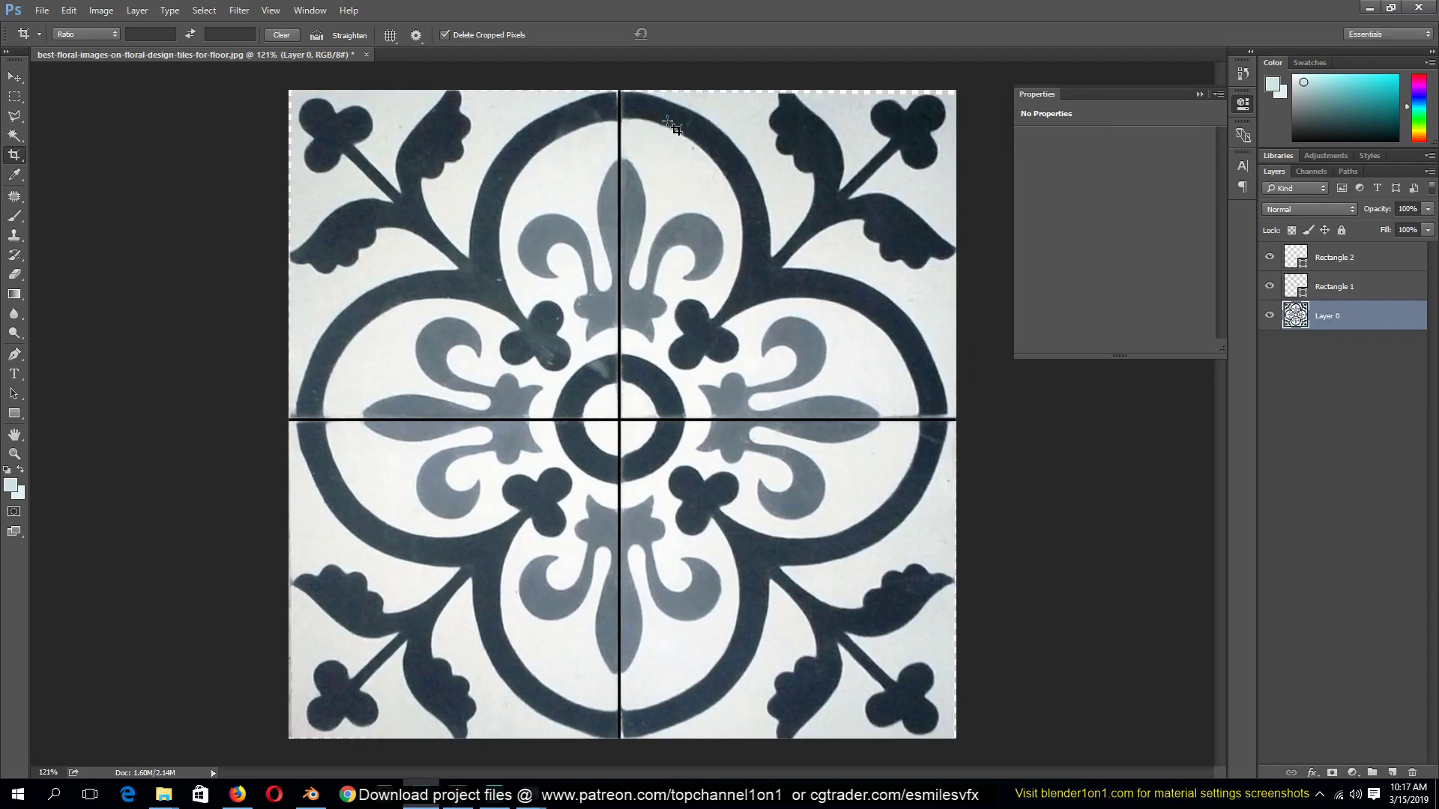
With a Clone Stamp brush of 70 px, sample the upper-right leaf and paint over the gap at its tip along the image edge
{"action": "key", "text": "s"}
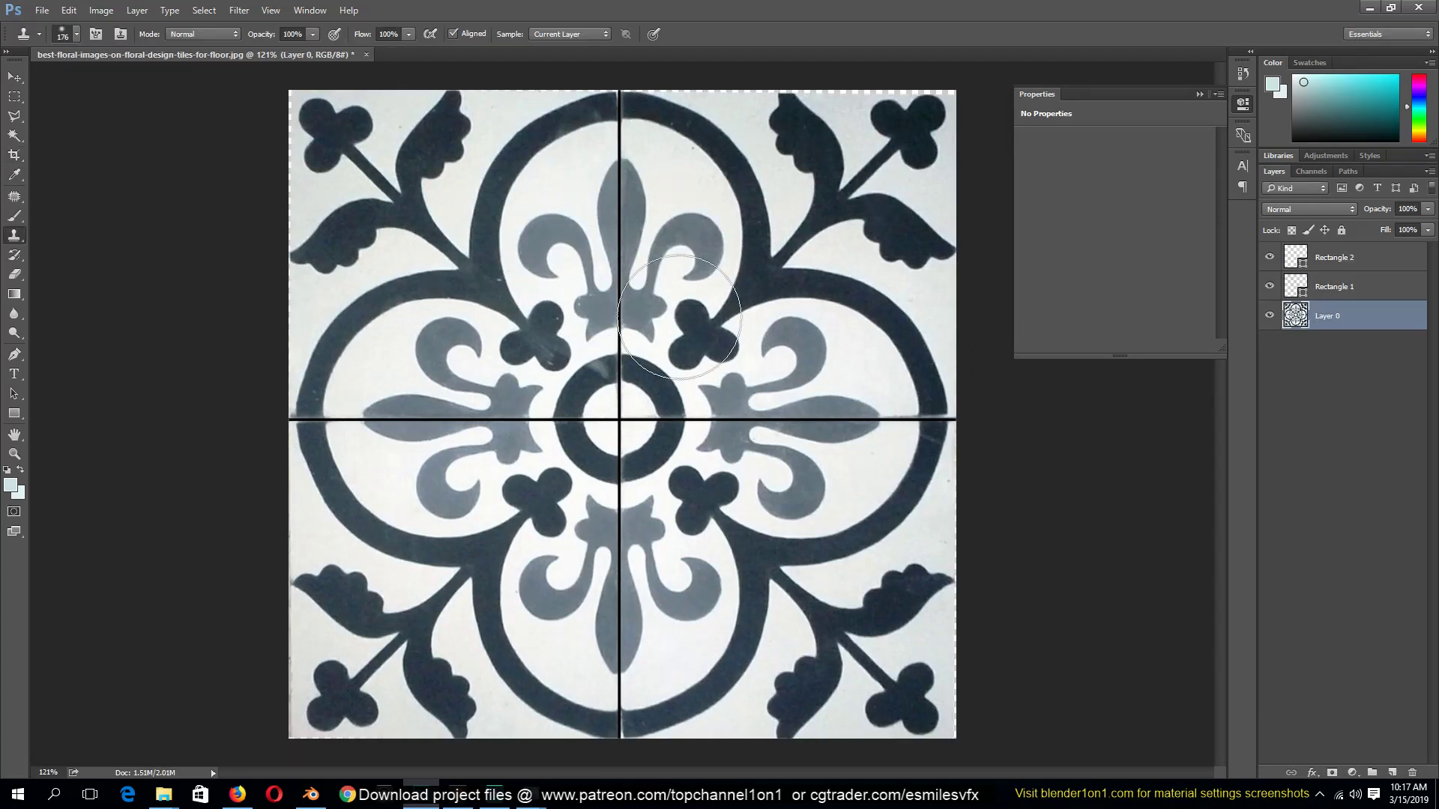
{"action": "key", "text": "bracketleft"}
{"action": "key", "text": "bracketleft"}
{"action": "key", "text": "bracketleft"}
{"action": "key", "text": "bracketleft"}
{"action": "key", "text": "bracketleft"}
{"action": "key", "text": "bracketleft"}
{"action": "key", "text": "bracketleft"}
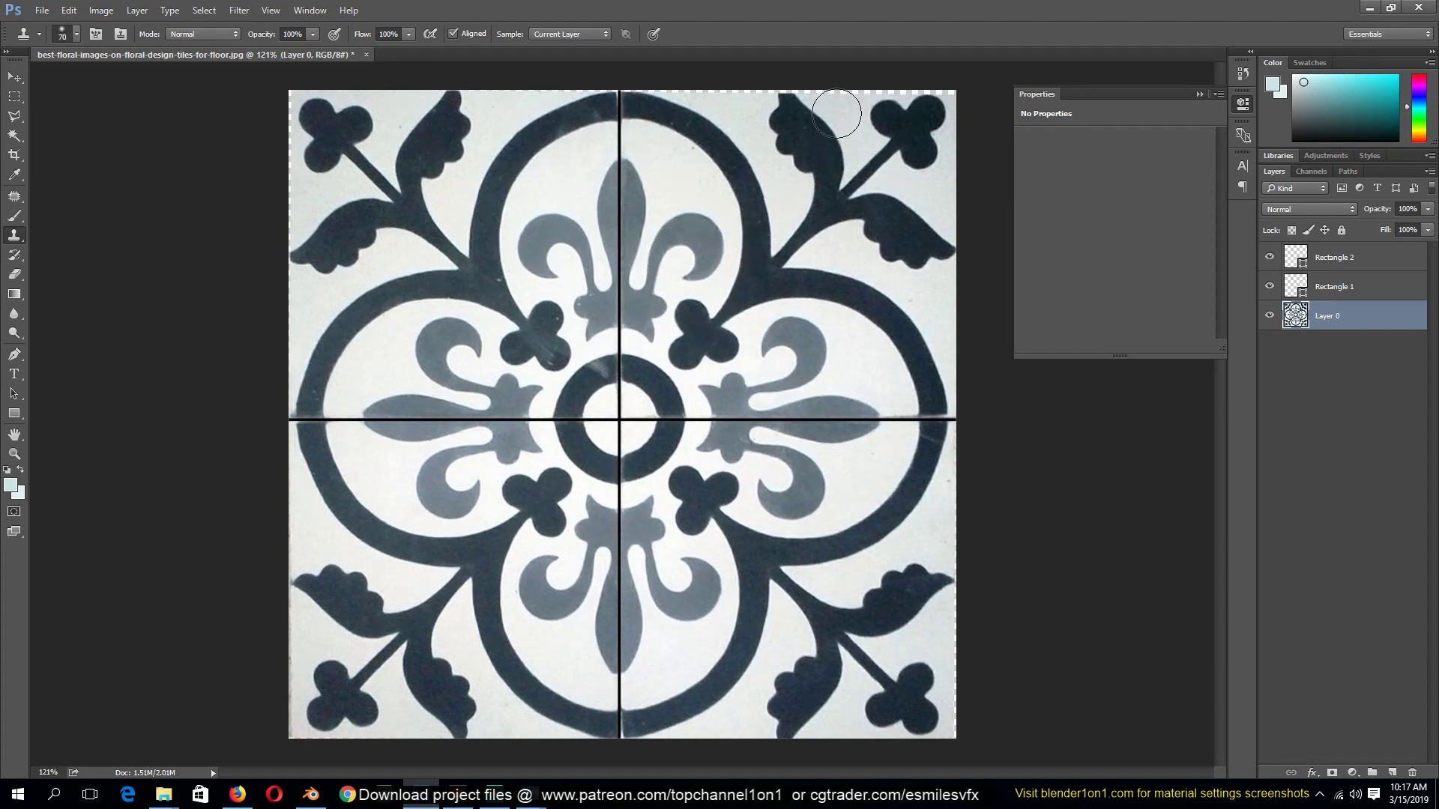
{"action": "left_click", "coordinate": [804, 117], "text": "alt"}
{"action": "left_click_drag", "start_coordinate": [789, 97], "coordinate": [775, 90]}
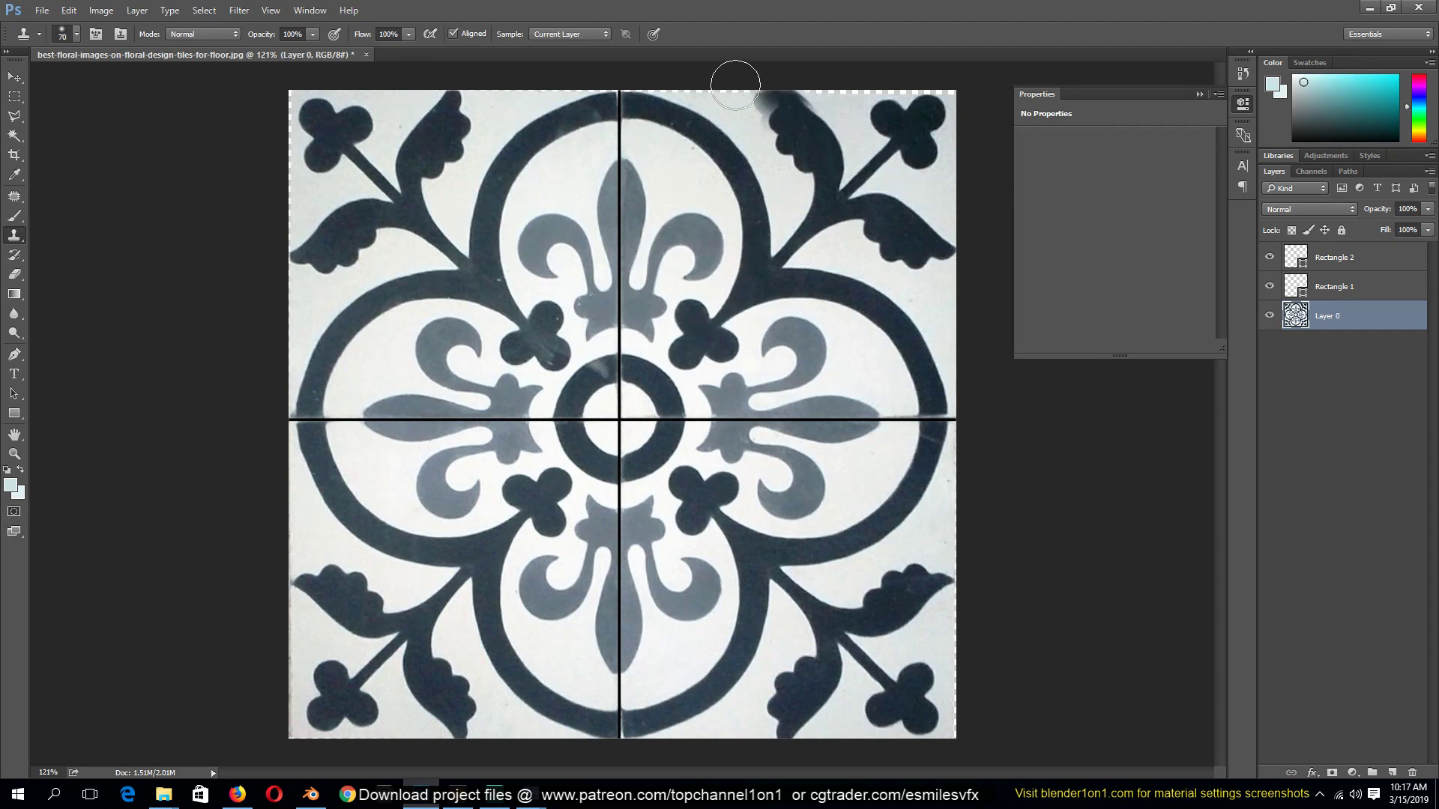
Undo the last clone stroke and reduce the Clone Stamp brush size to 24 px
{"action": "key", "text": "ctrl+z"}
{"action": "key", "text": "ctrl+z"}
{"action": "key", "text": "ctrl+z"}
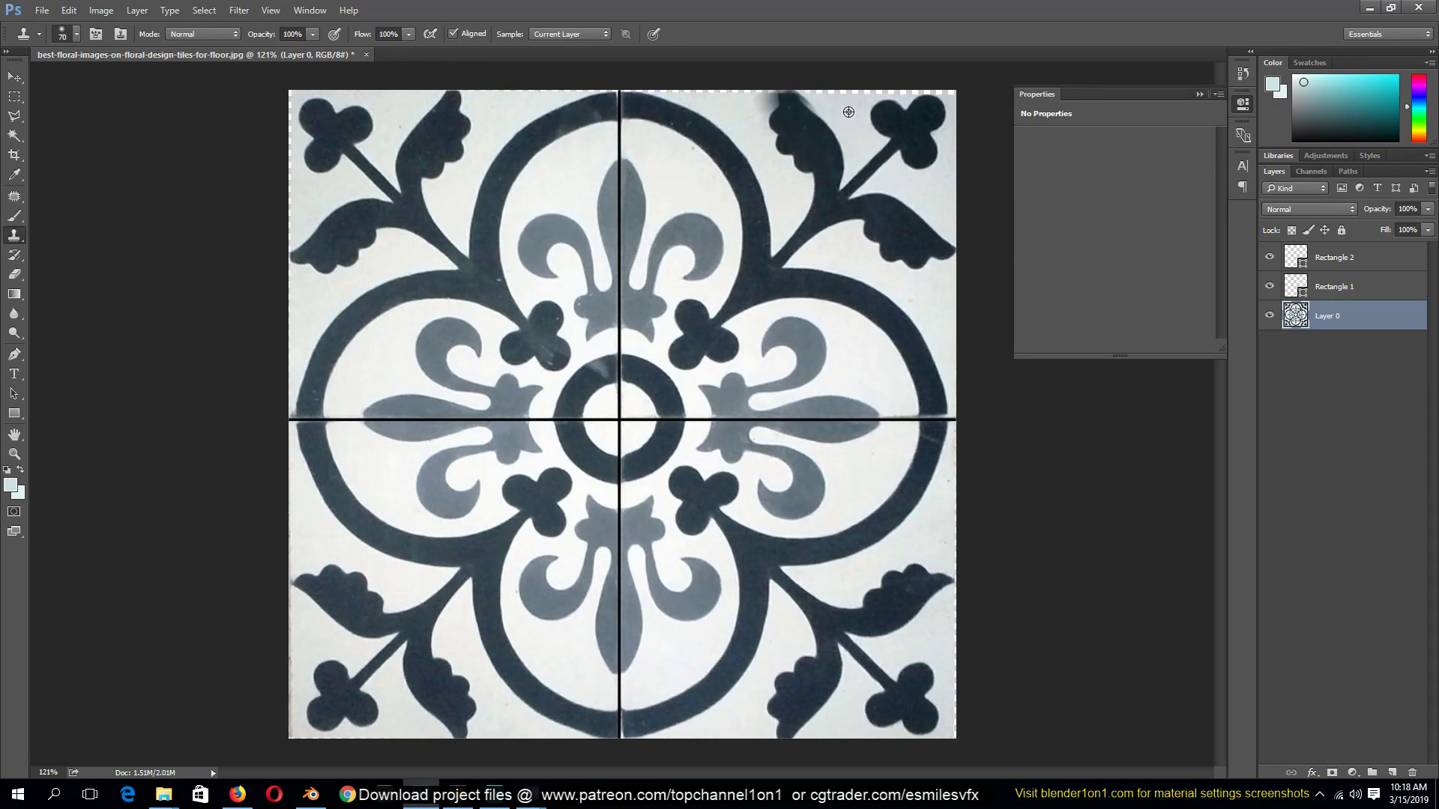
{"action": "right_click", "coordinate": [849, 112]}
{"action": "left_click", "coordinate": [948, 185]}
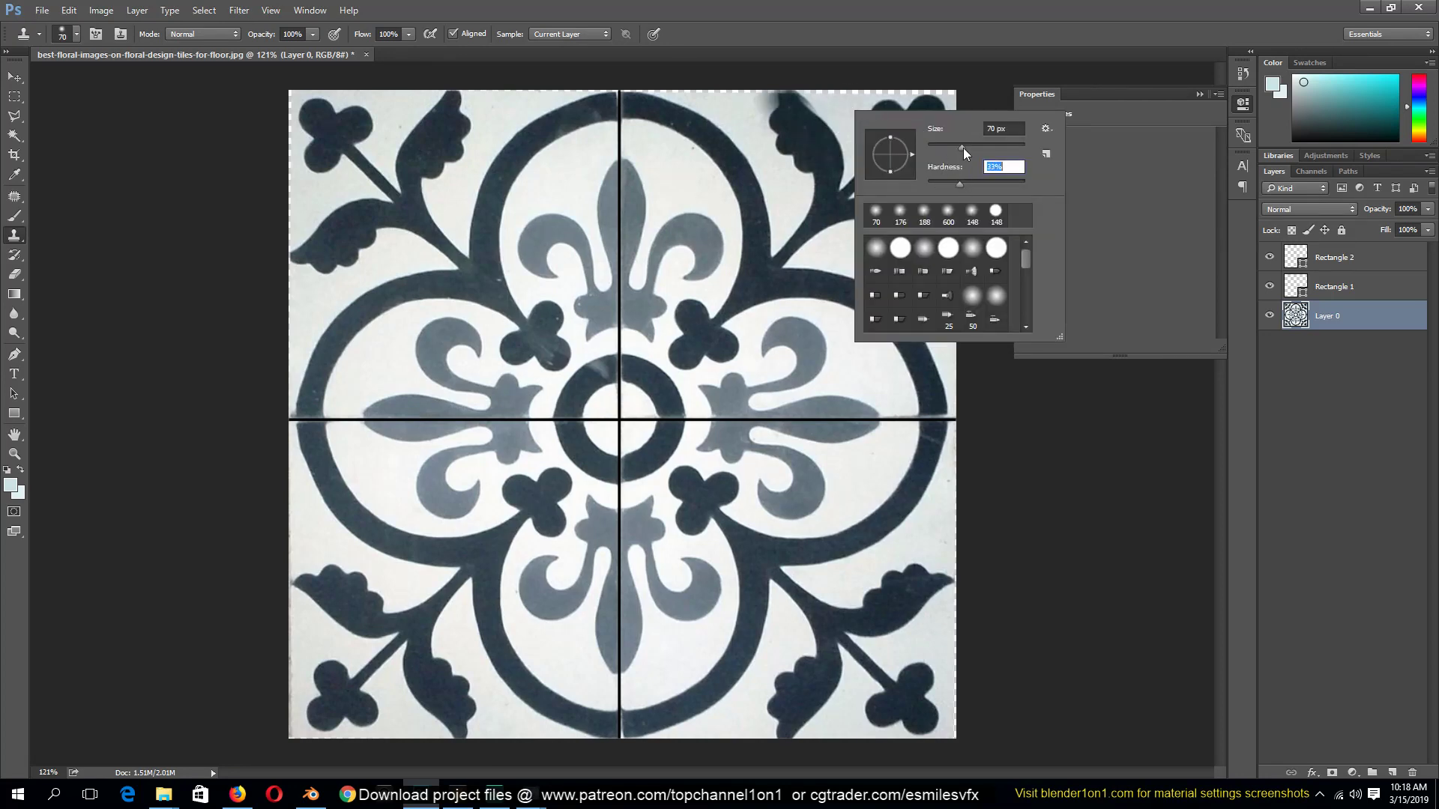
{"action": "left_click_drag", "start_coordinate": [962, 146], "coordinate": [943, 145]}
{"action": "left_click", "coordinate": [14, 232]}
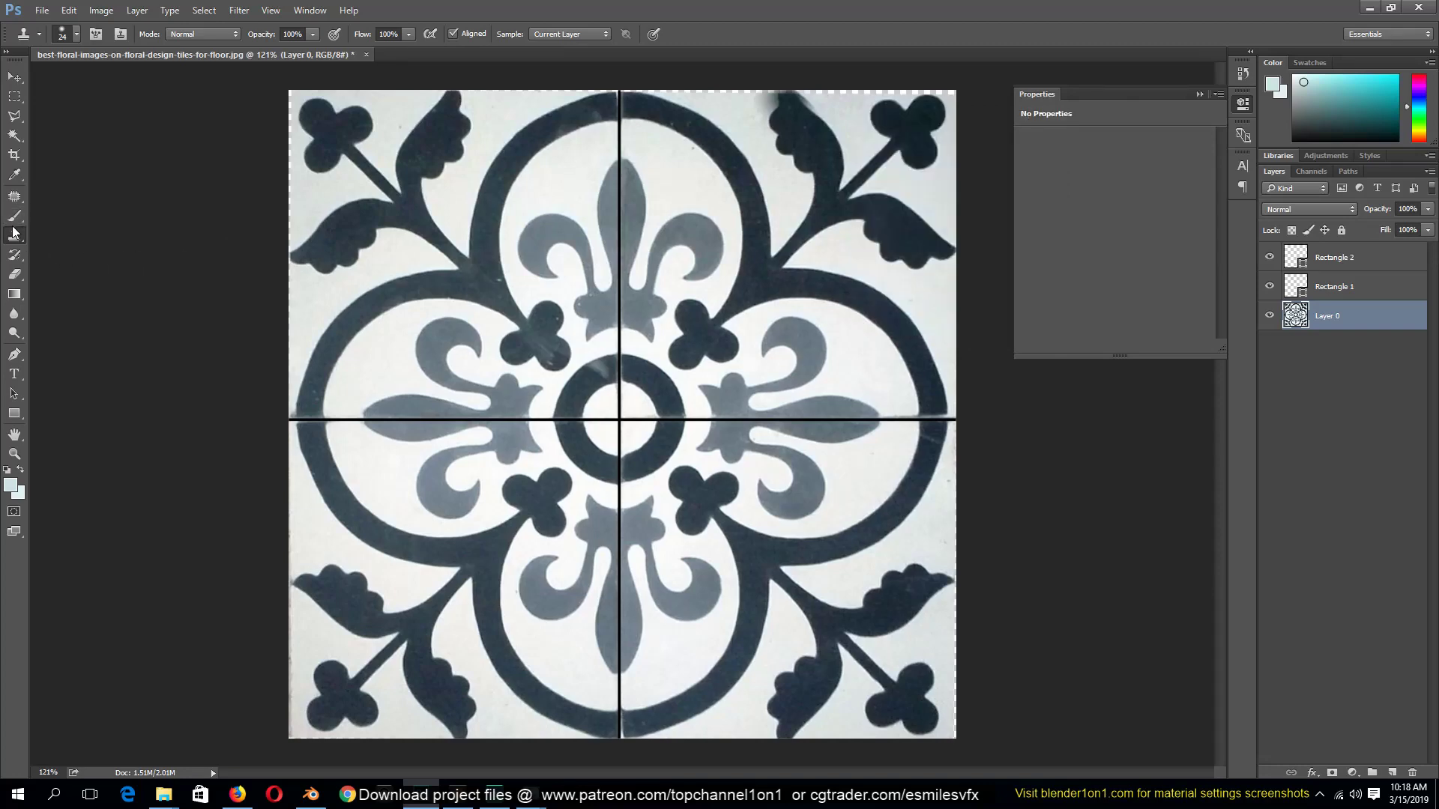
Use a 34 px Brush with the off-white sampled from the tile to paint over the transparent gap along the image's upper-right edge
{"action": "left_click", "coordinate": [13, 216]}
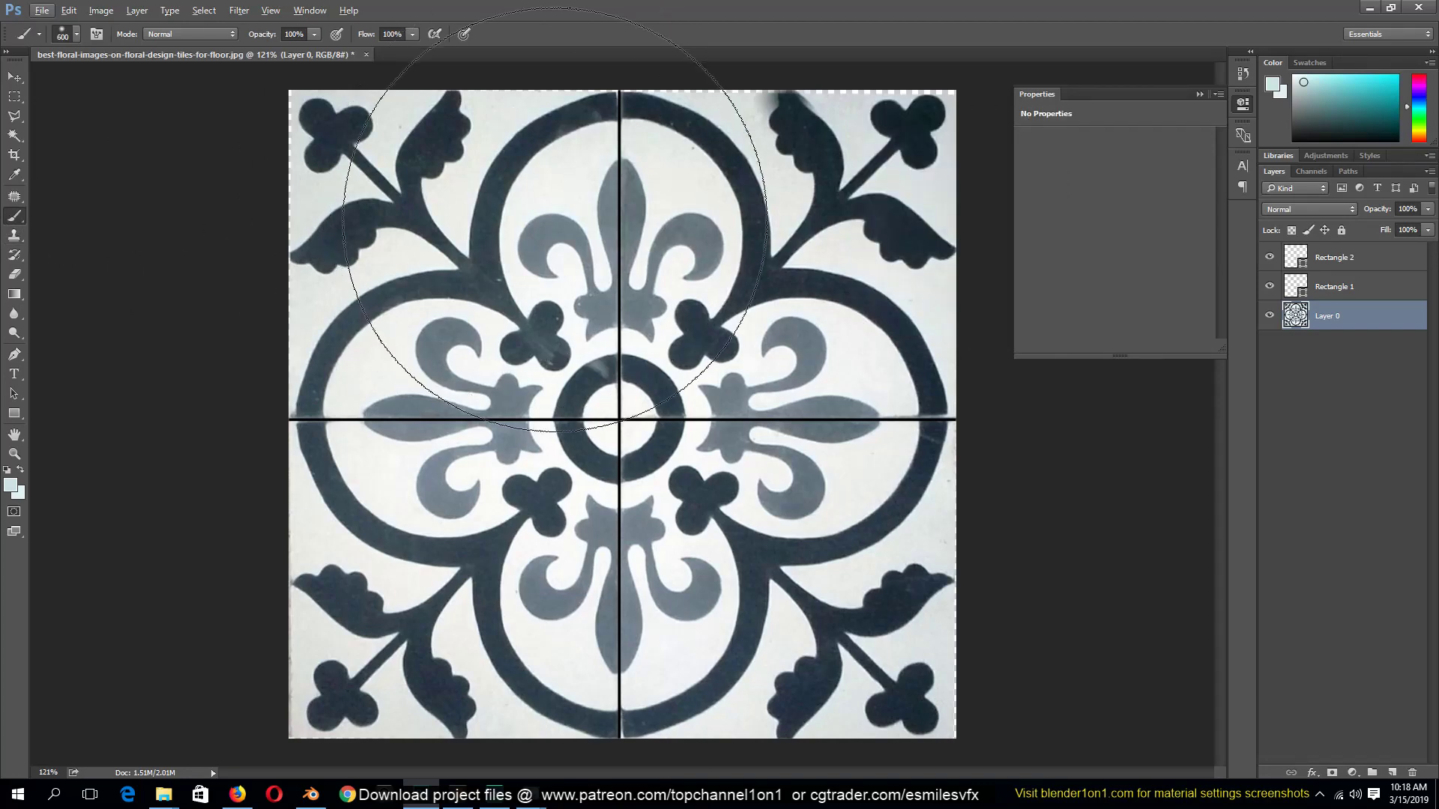
{"action": "right_click", "coordinate": [684, 296]}
{"action": "left_click_drag", "start_coordinate": [806, 332], "coordinate": [774, 331]}
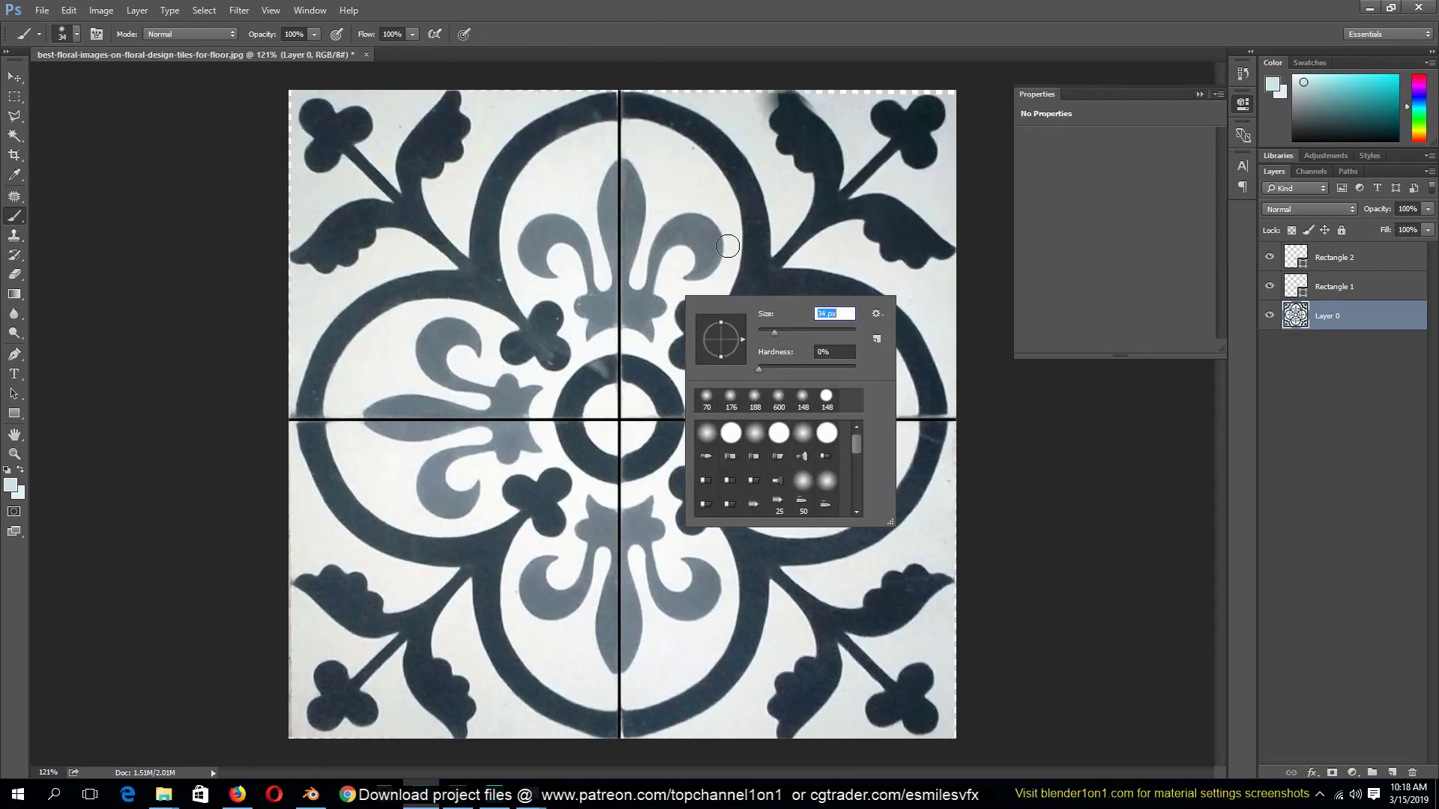
{"action": "left_click", "coordinate": [729, 106], "text": "alt"}
{"action": "left_click_drag", "start_coordinate": [719, 91], "coordinate": [959, 82]}
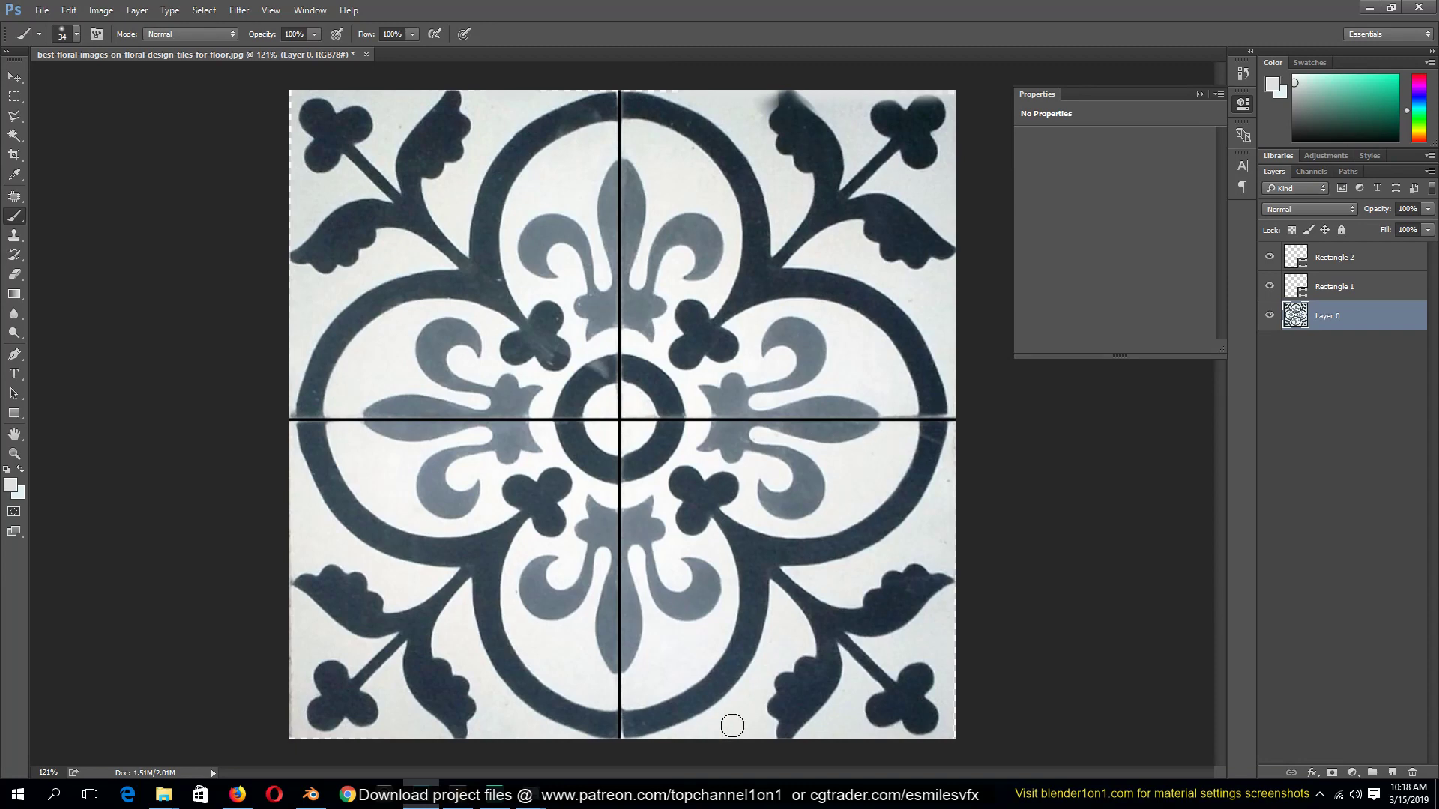
Select both joint-line rectangle layers and convert them into one smart object
{"action": "key", "text": "v"}
{"action": "left_click", "coordinate": [1075, 594]}
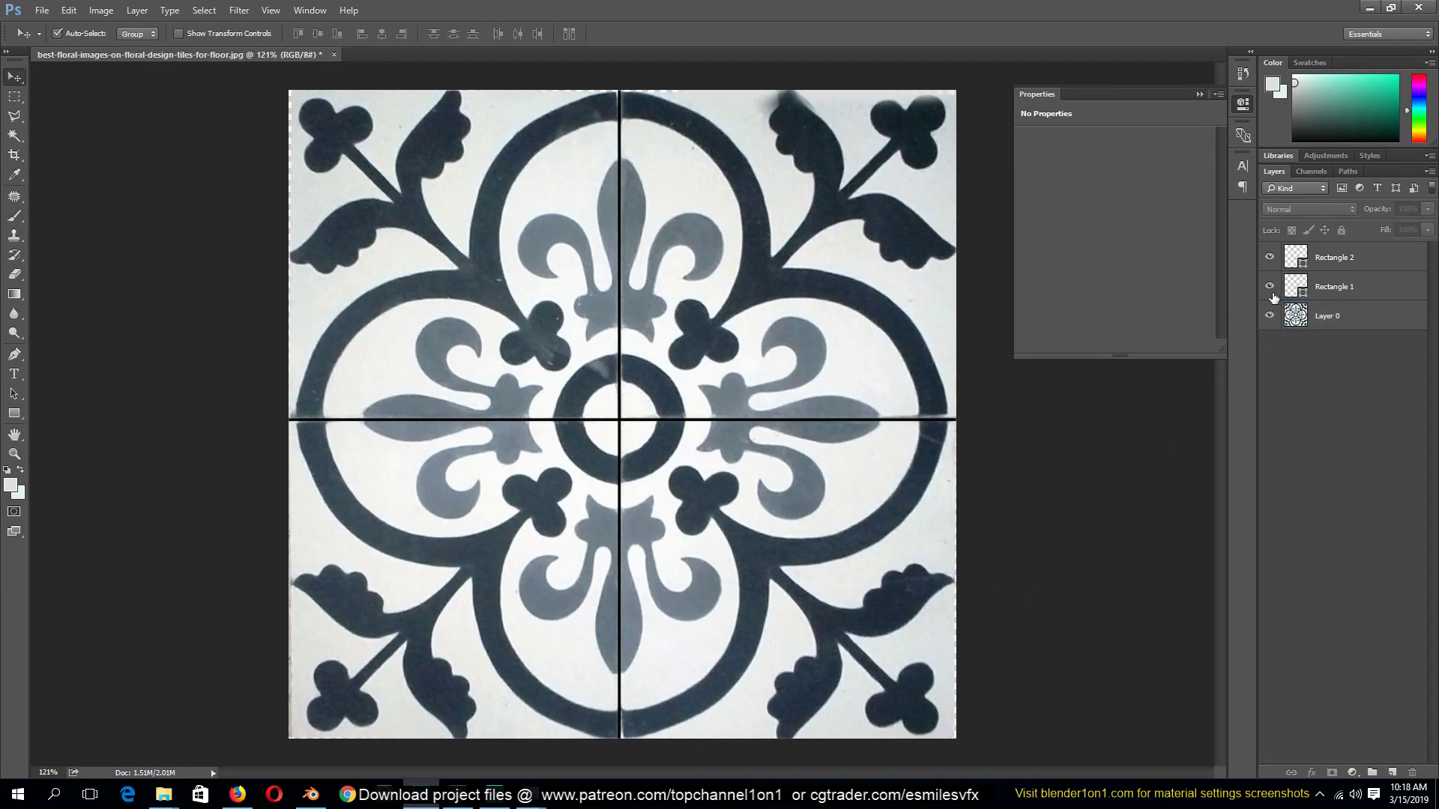
{"action": "left_click", "coordinate": [1271, 260]}
{"action": "left_click", "coordinate": [1269, 259]}
{"action": "left_click", "coordinate": [1376, 283]}
{"action": "left_click", "coordinate": [1377, 258], "text": "shift"}
{"action": "right_click", "coordinate": [1377, 258]}
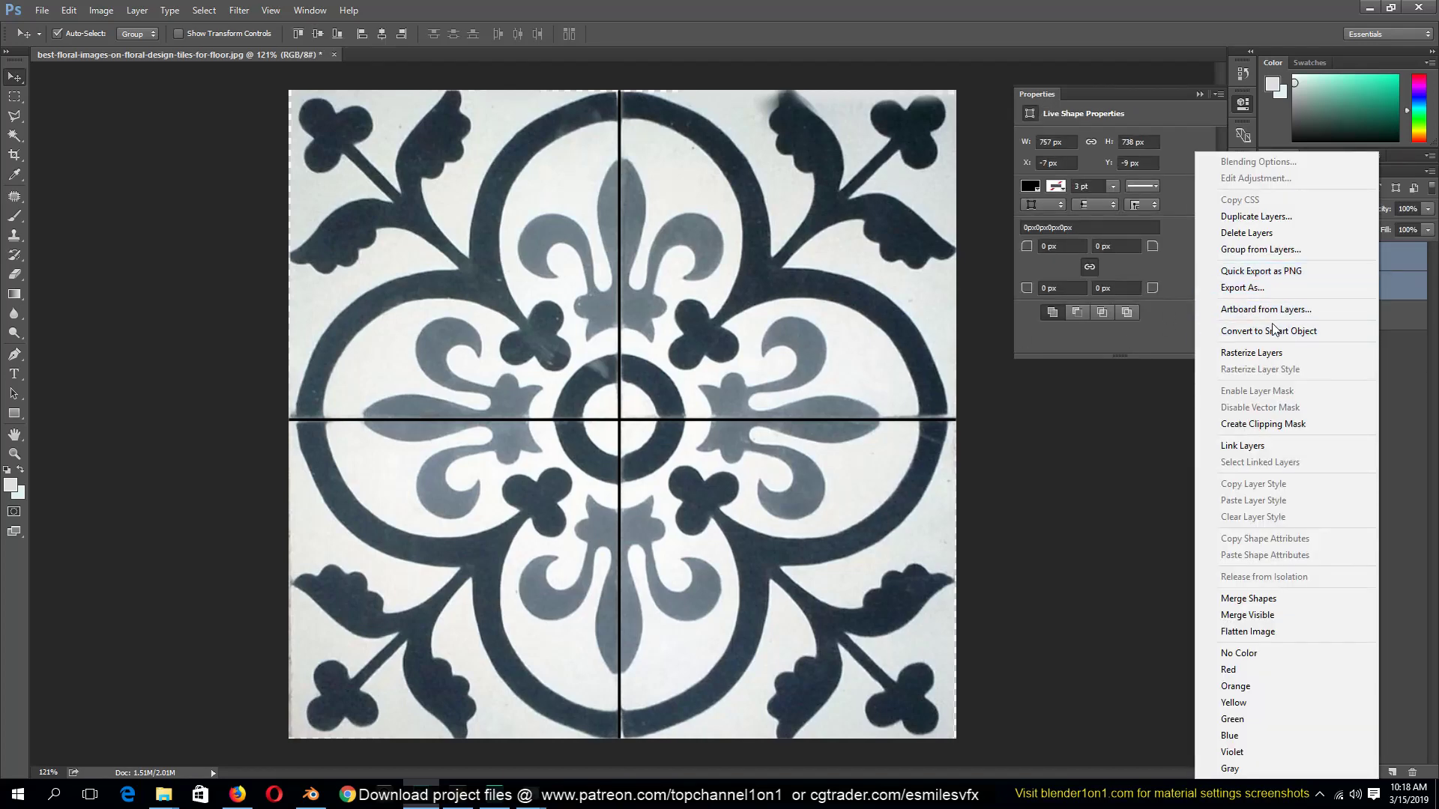
{"action": "left_click", "coordinate": [1274, 330]}
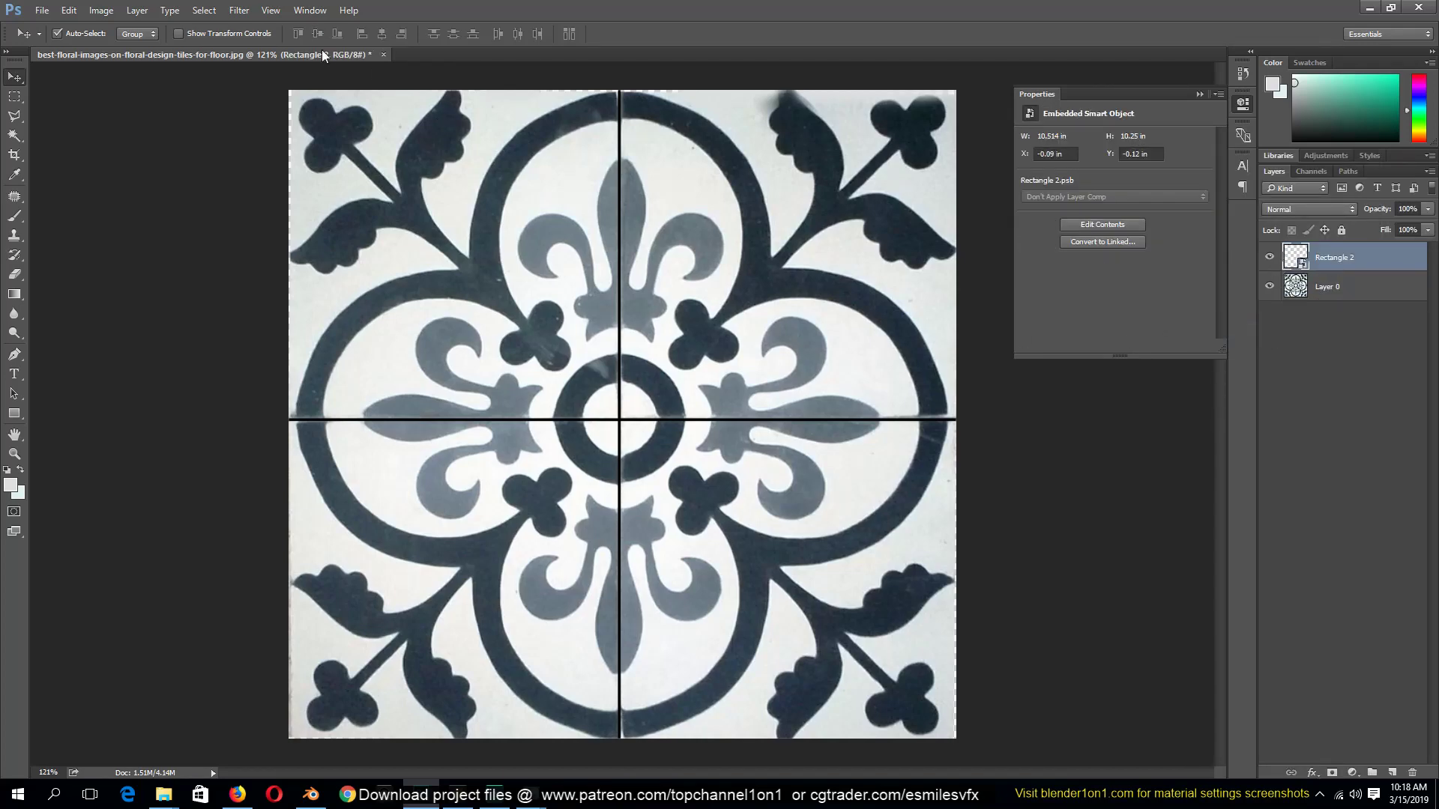
Apply a Box Blur with a radius of 3 pixels to the joint-line smart object
{"action": "left_click", "coordinate": [239, 10]}
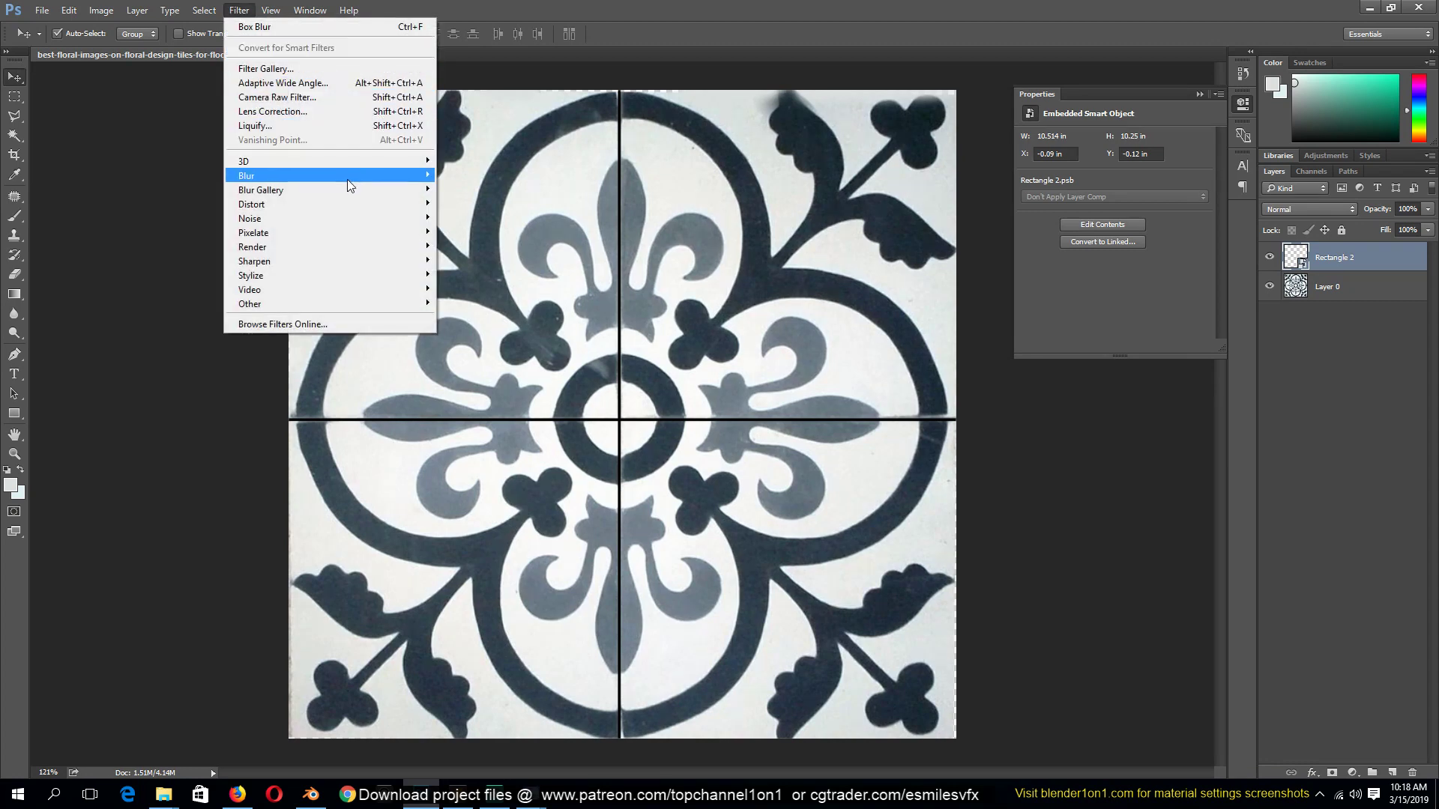
{"action": "mouse_move", "coordinate": [348, 186]}
{"action": "left_click", "coordinate": [480, 218]}
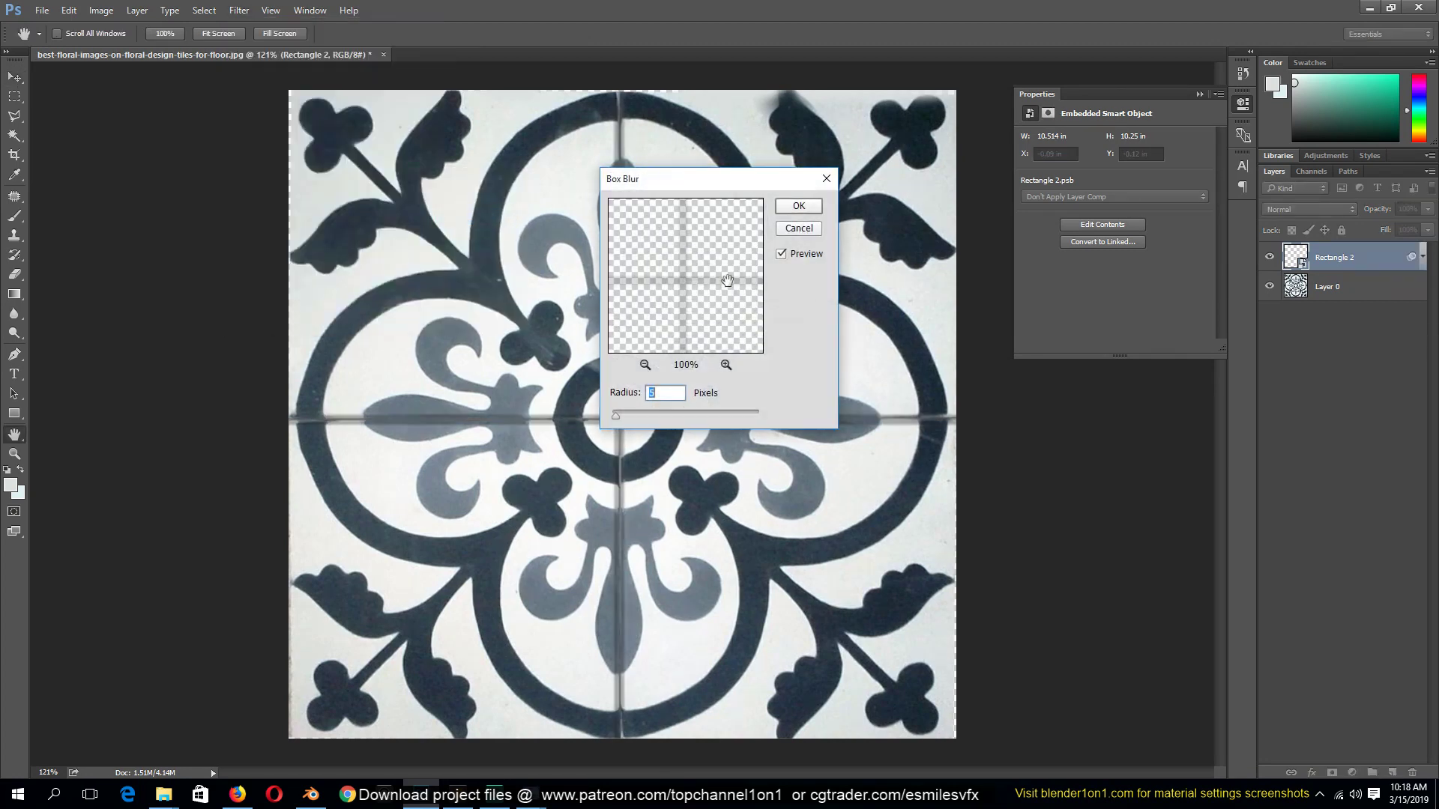
{"action": "left_click_drag", "start_coordinate": [616, 416], "coordinate": [613, 425]}
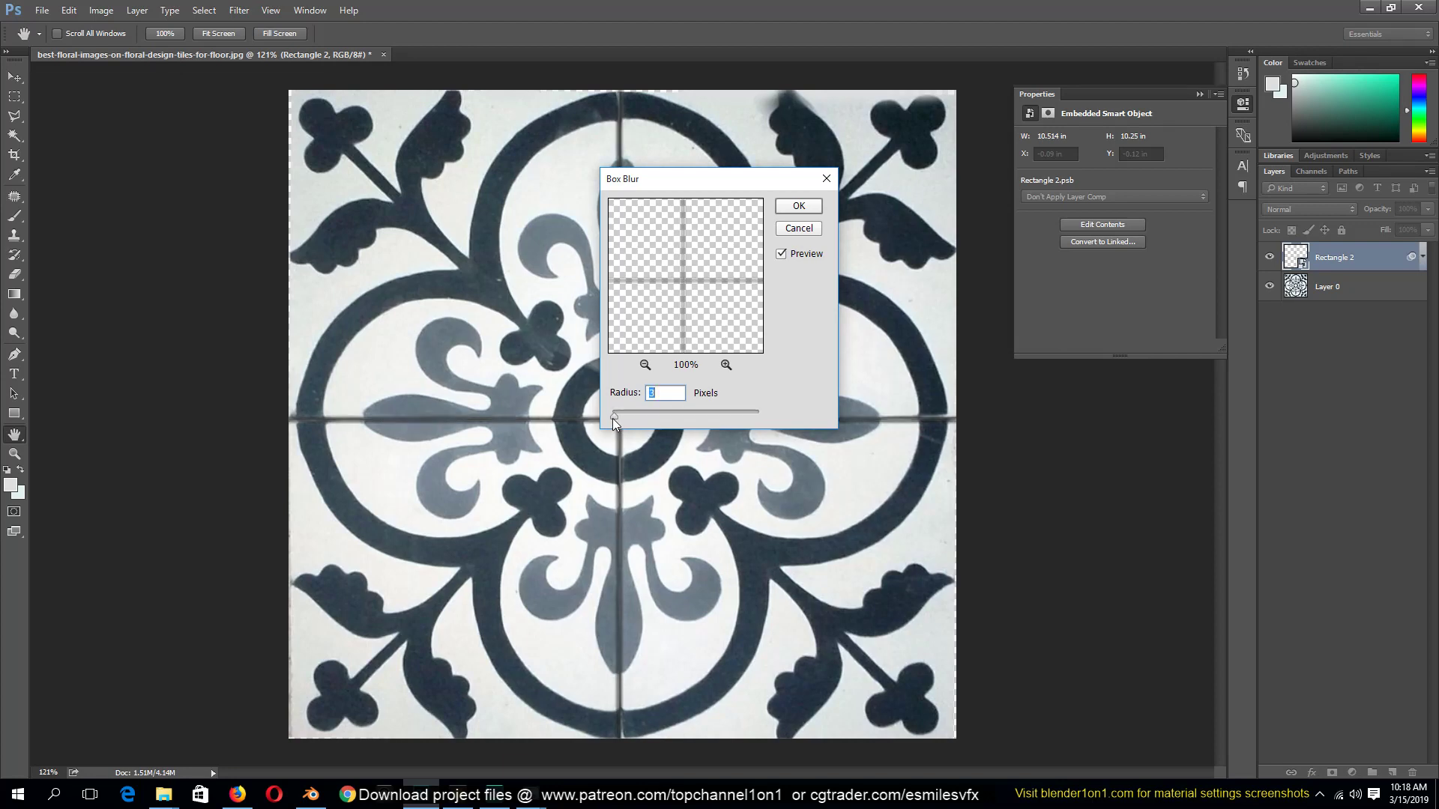
{"action": "left_click", "coordinate": [798, 206]}
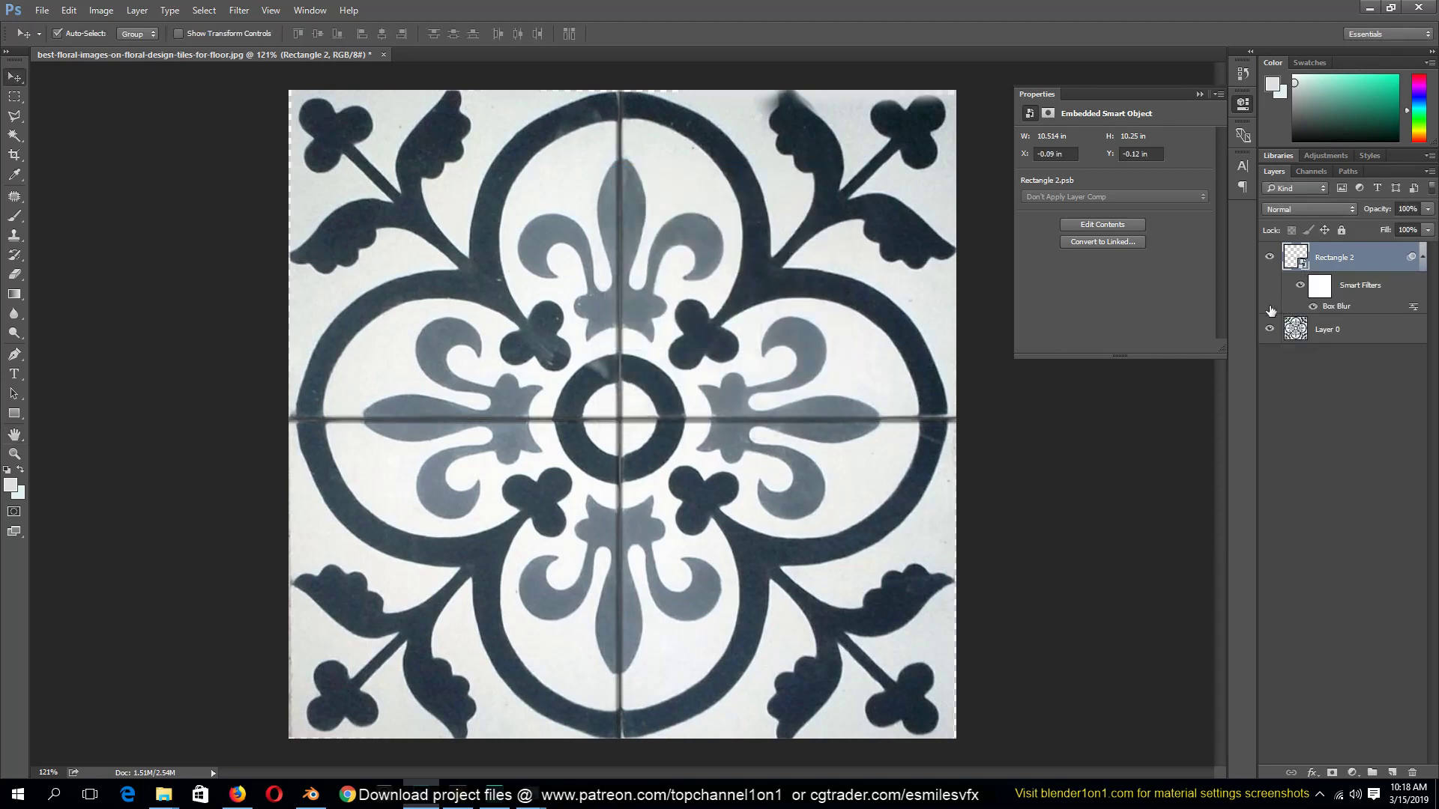
Draw a rectangle of about 777 by 741 px covering the whole tile image and place it beneath the joint-line smart object
{"action": "left_click", "coordinate": [12, 416]}
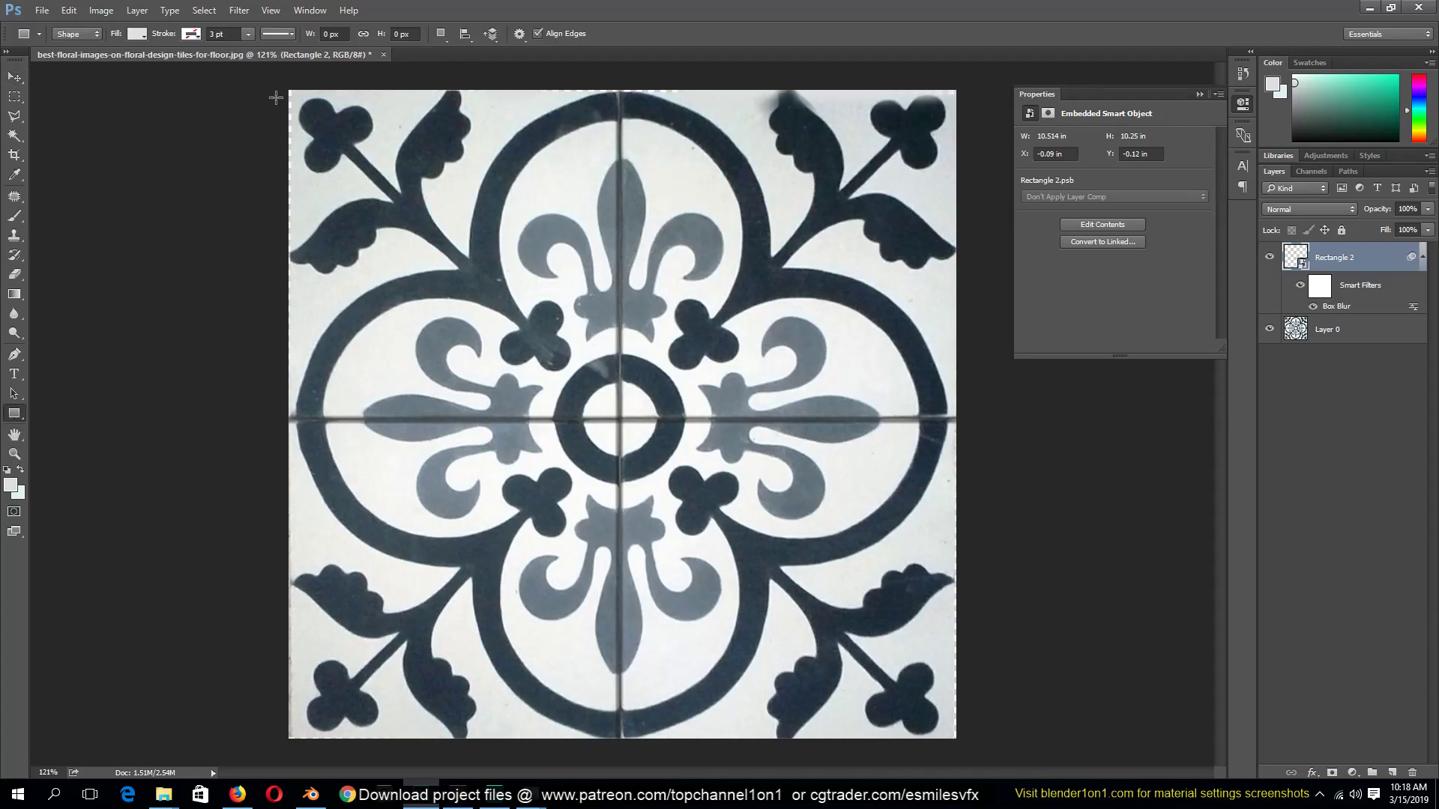
{"action": "left_click_drag", "start_coordinate": [276, 77], "coordinate": [981, 750]}
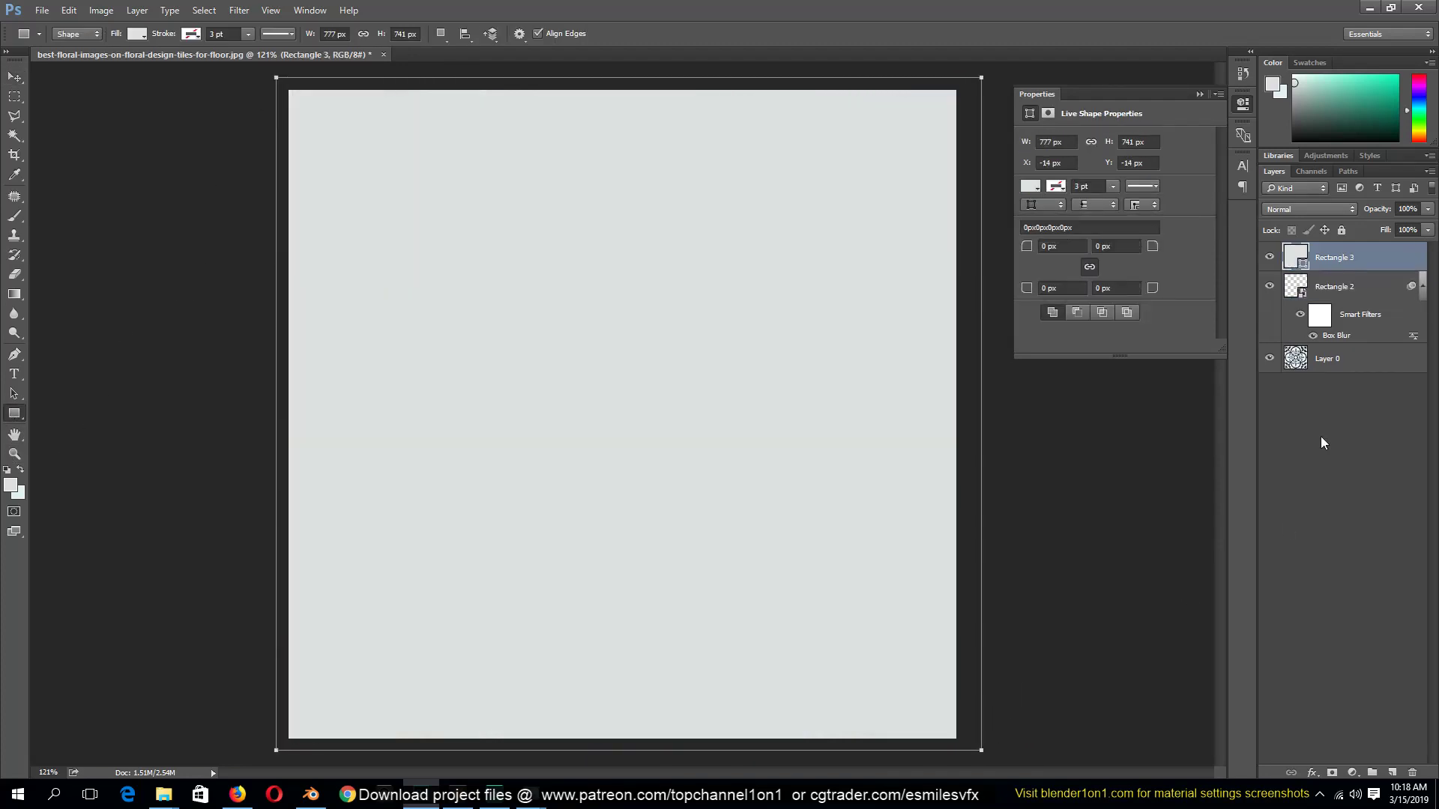
{"action": "left_click_drag", "start_coordinate": [1347, 260], "coordinate": [1340, 342]}
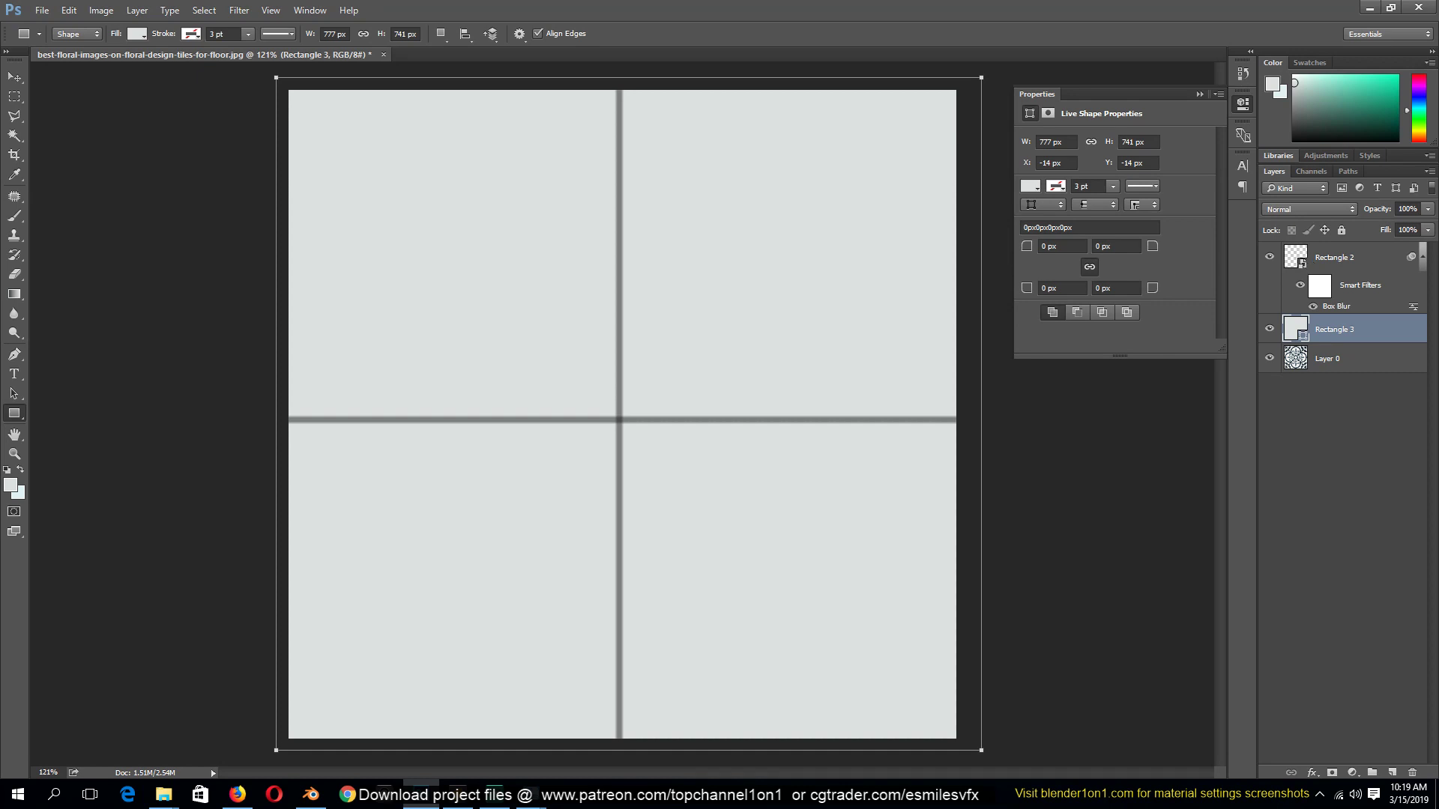
Change the covering rectangle's fill to the mid-gray 878787
{"action": "double_click", "coordinate": [1289, 329]}
{"action": "left_click", "coordinate": [742, 370]}
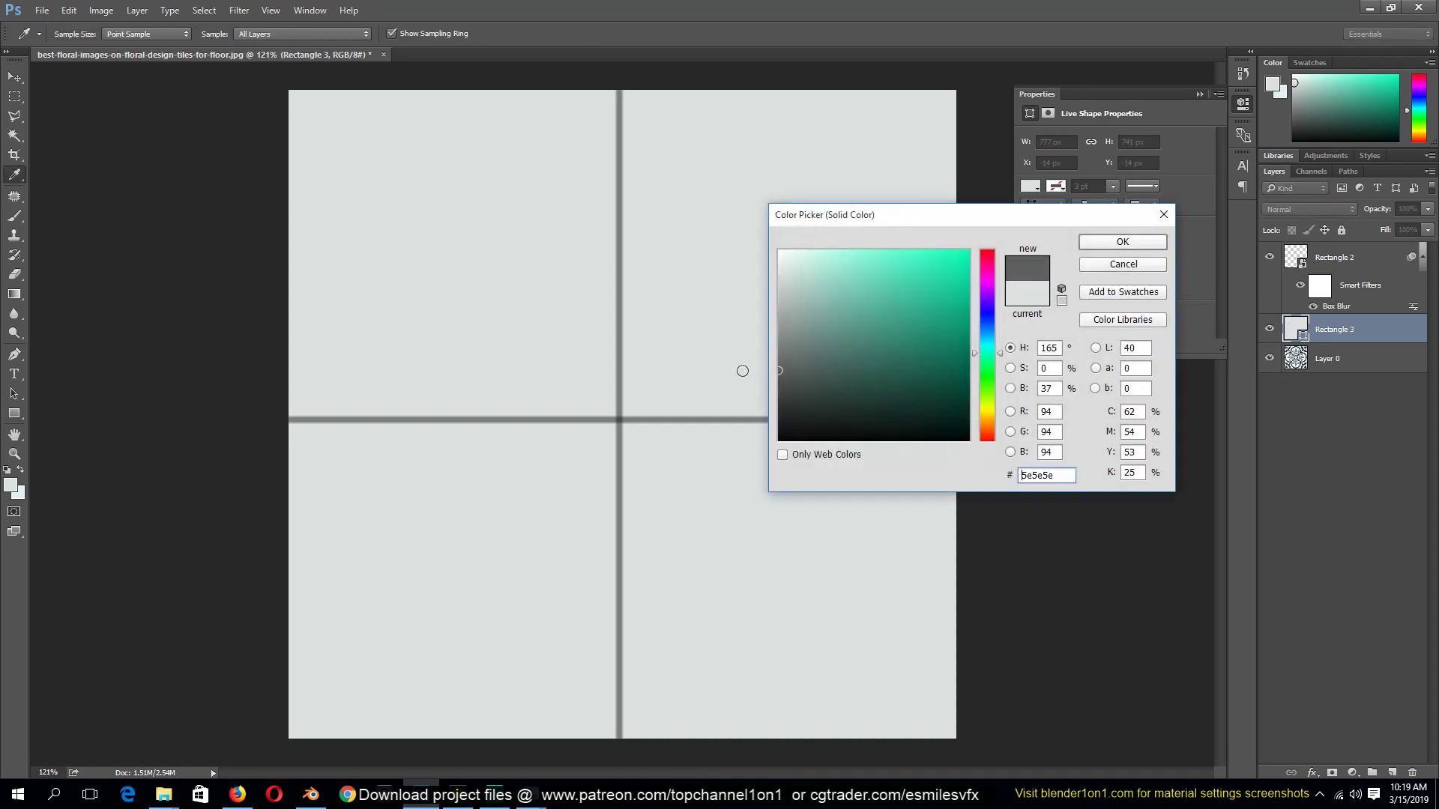
{"action": "left_click", "coordinate": [766, 355]}
{"action": "left_click", "coordinate": [755, 332]}
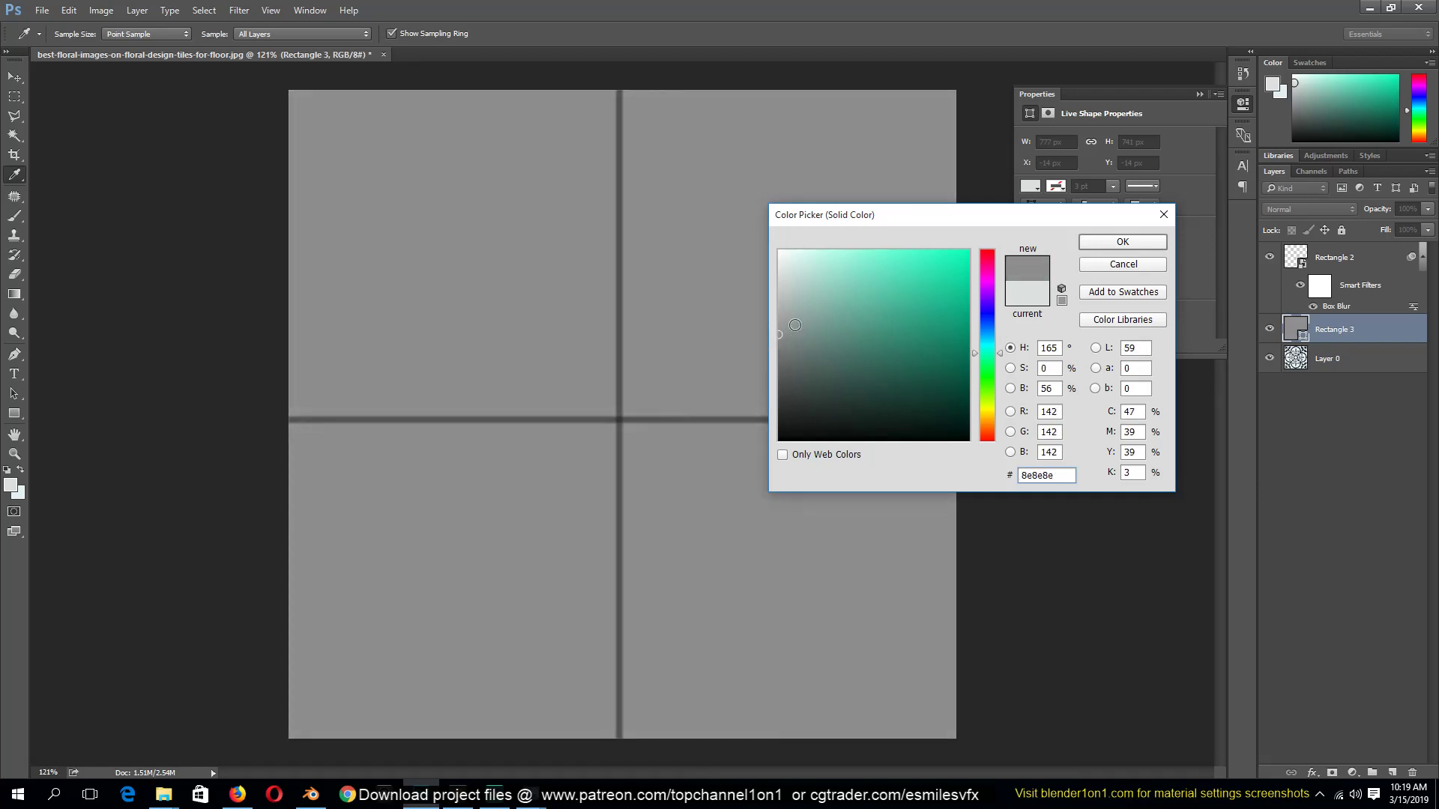
{"action": "left_click", "coordinate": [763, 338]}
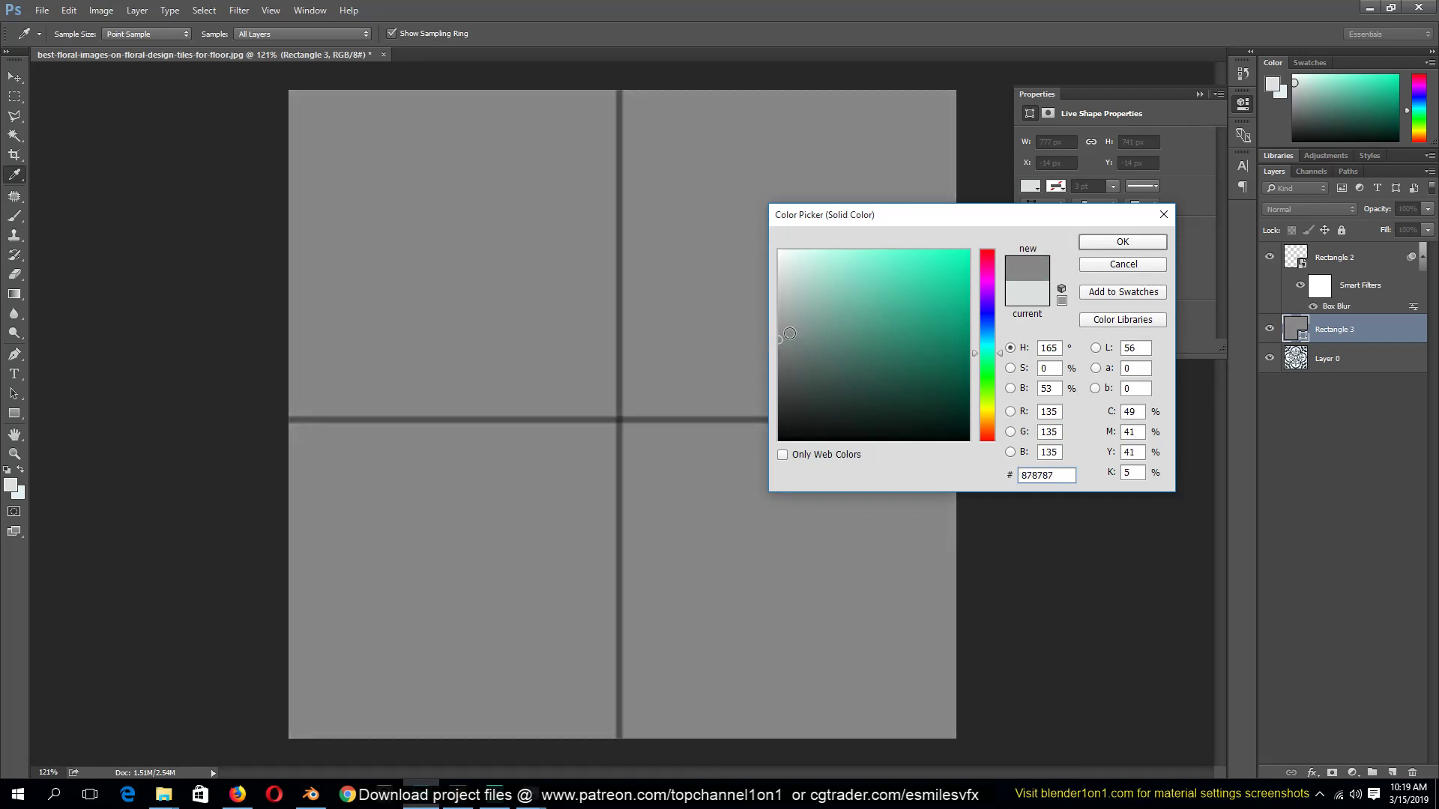
{"action": "left_click", "coordinate": [1122, 241]}
Export the gray image with joint lines for web as a high-quality JPEG named tile_bamp2 in the new textures folder
{"action": "left_click", "coordinate": [15, 78]}
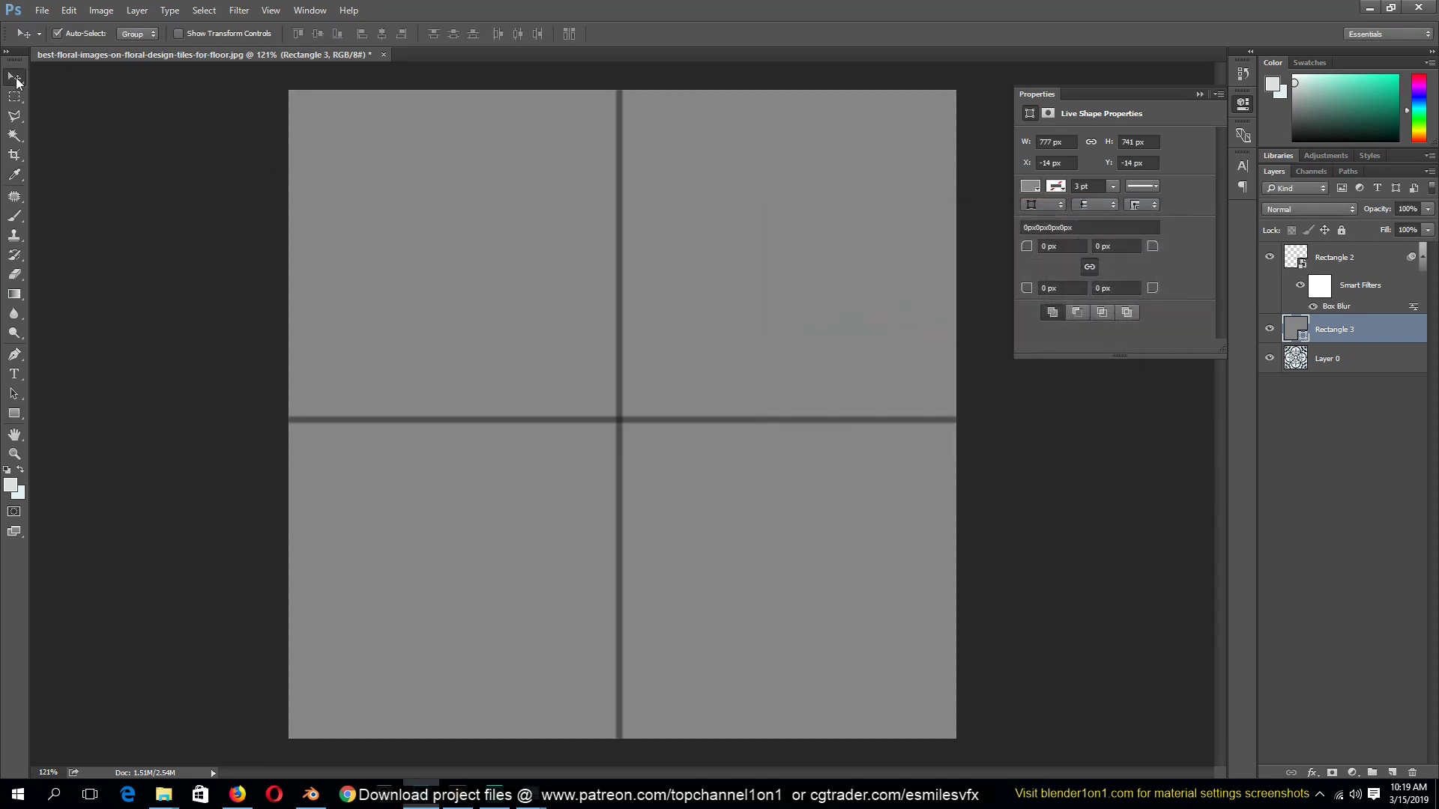
{"action": "key", "text": "ctrl+t"}
{"action": "key", "text": "ctrl+alt+shift+s"}
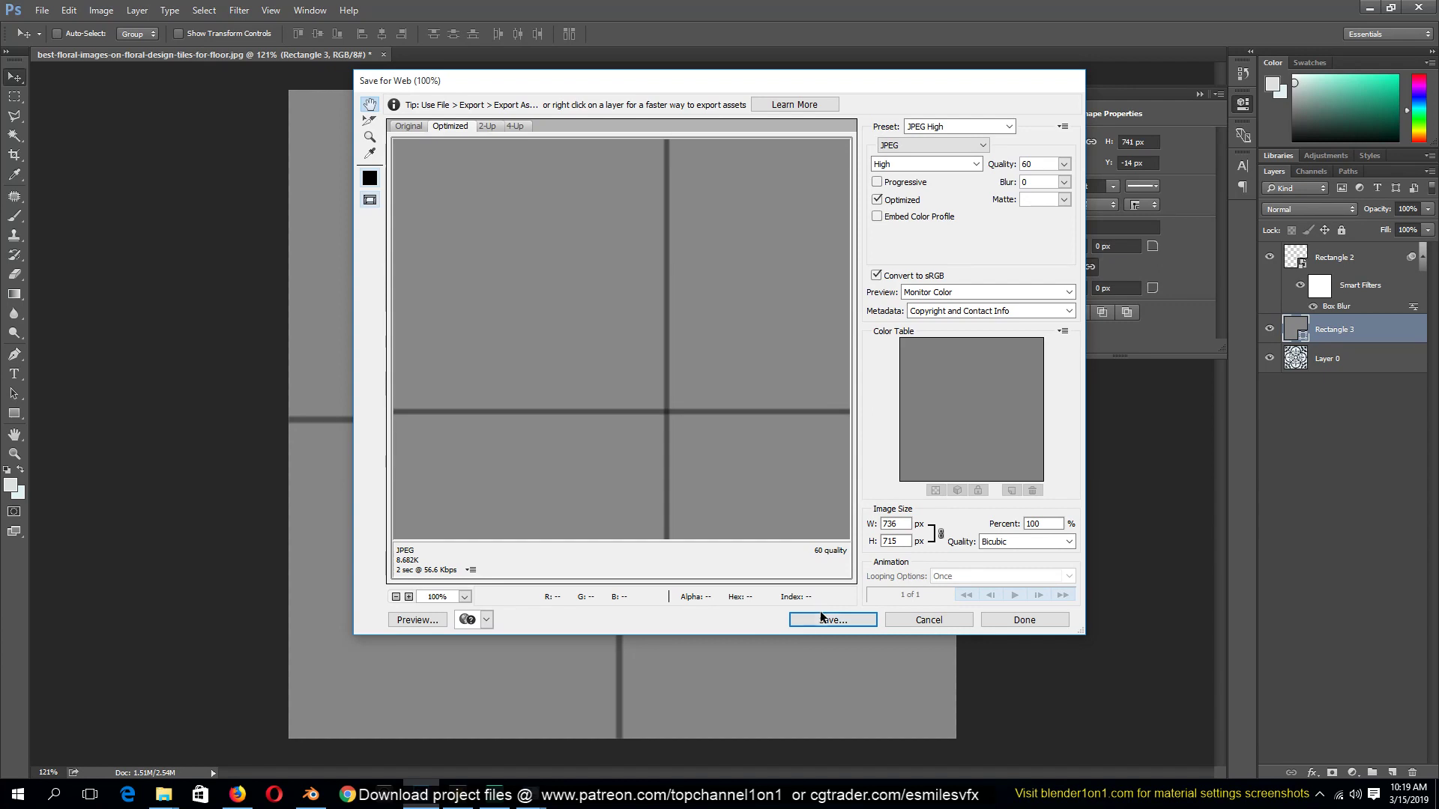
{"action": "left_click", "coordinate": [822, 619]}
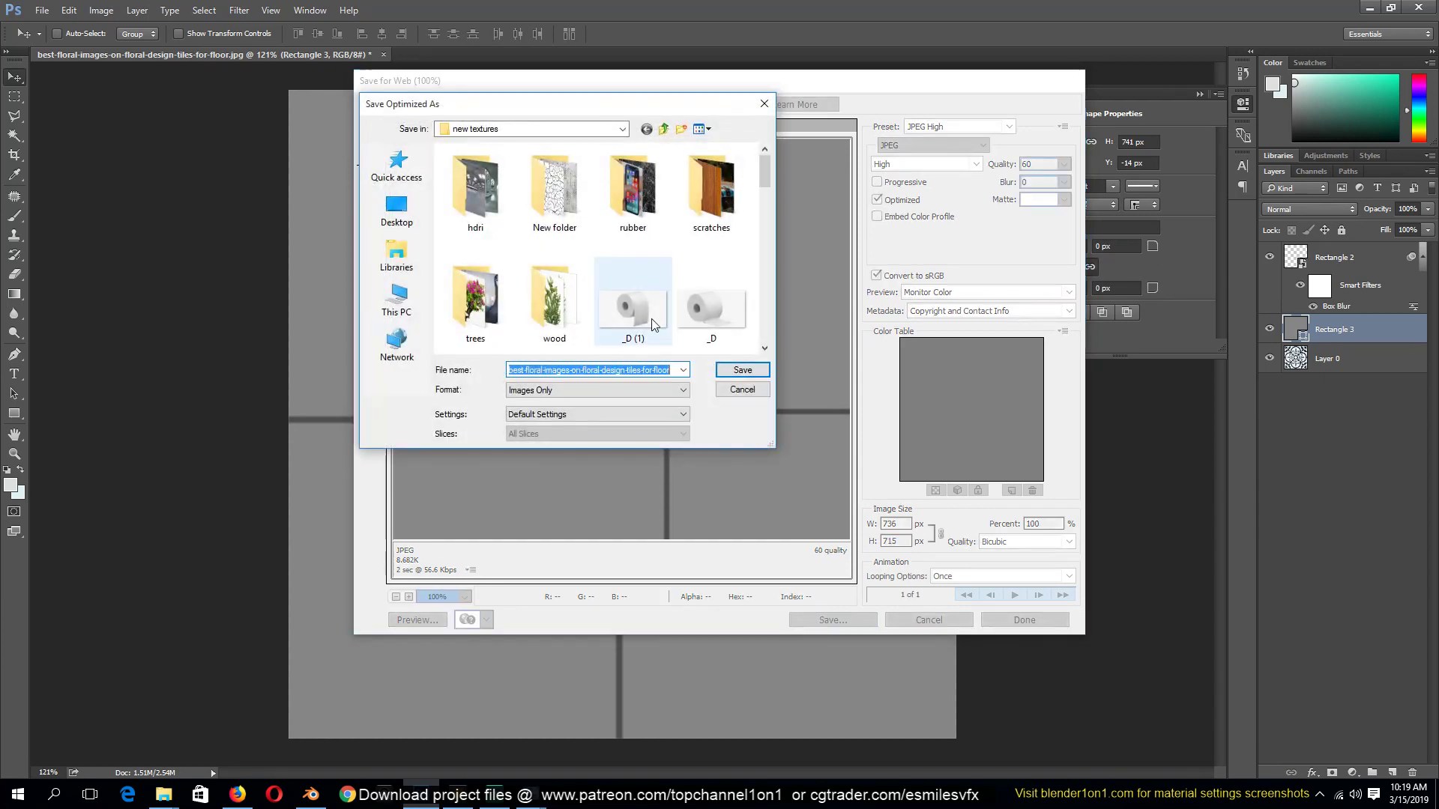
{"action": "type", "text": "tile"}
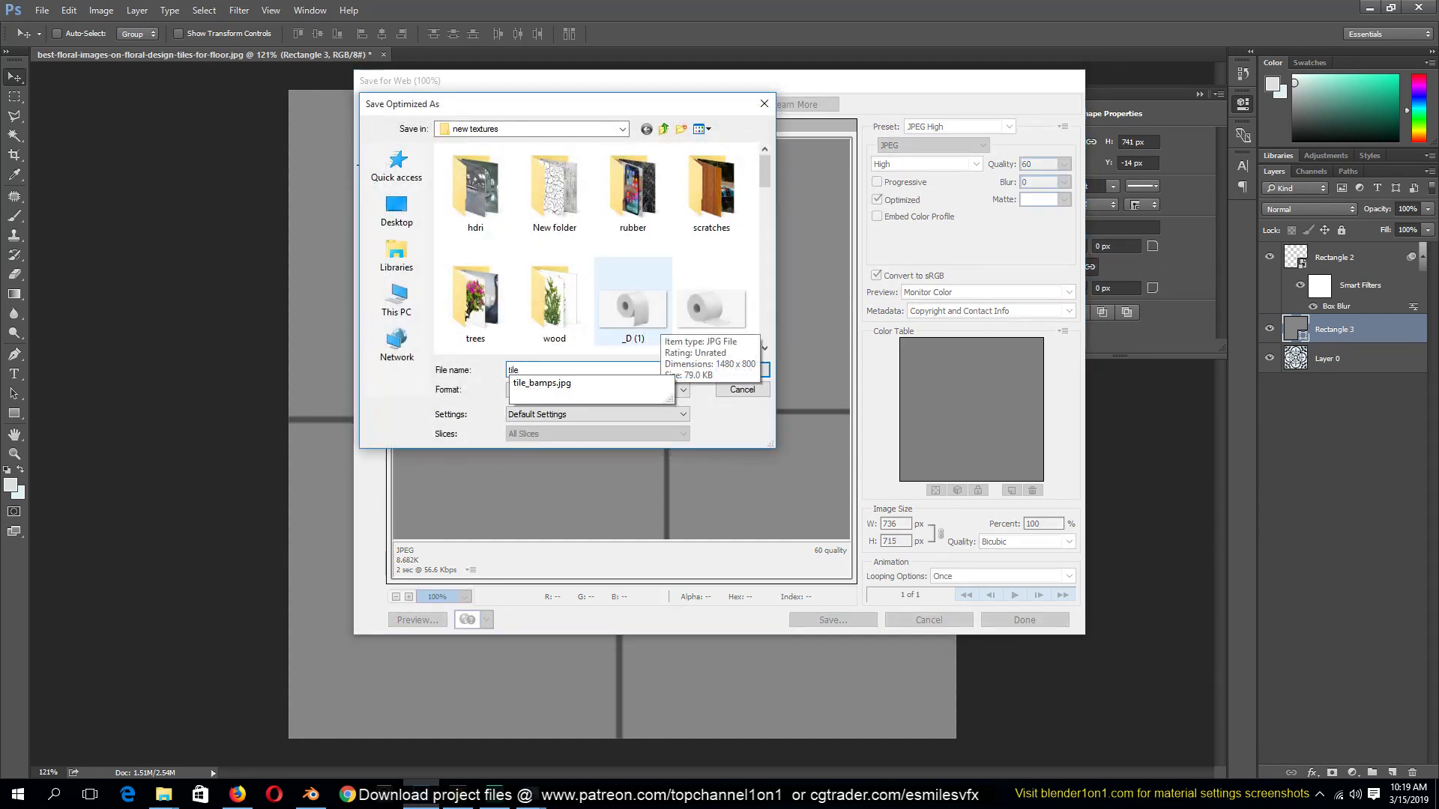
{"action": "type", "text": "_bamp2"}
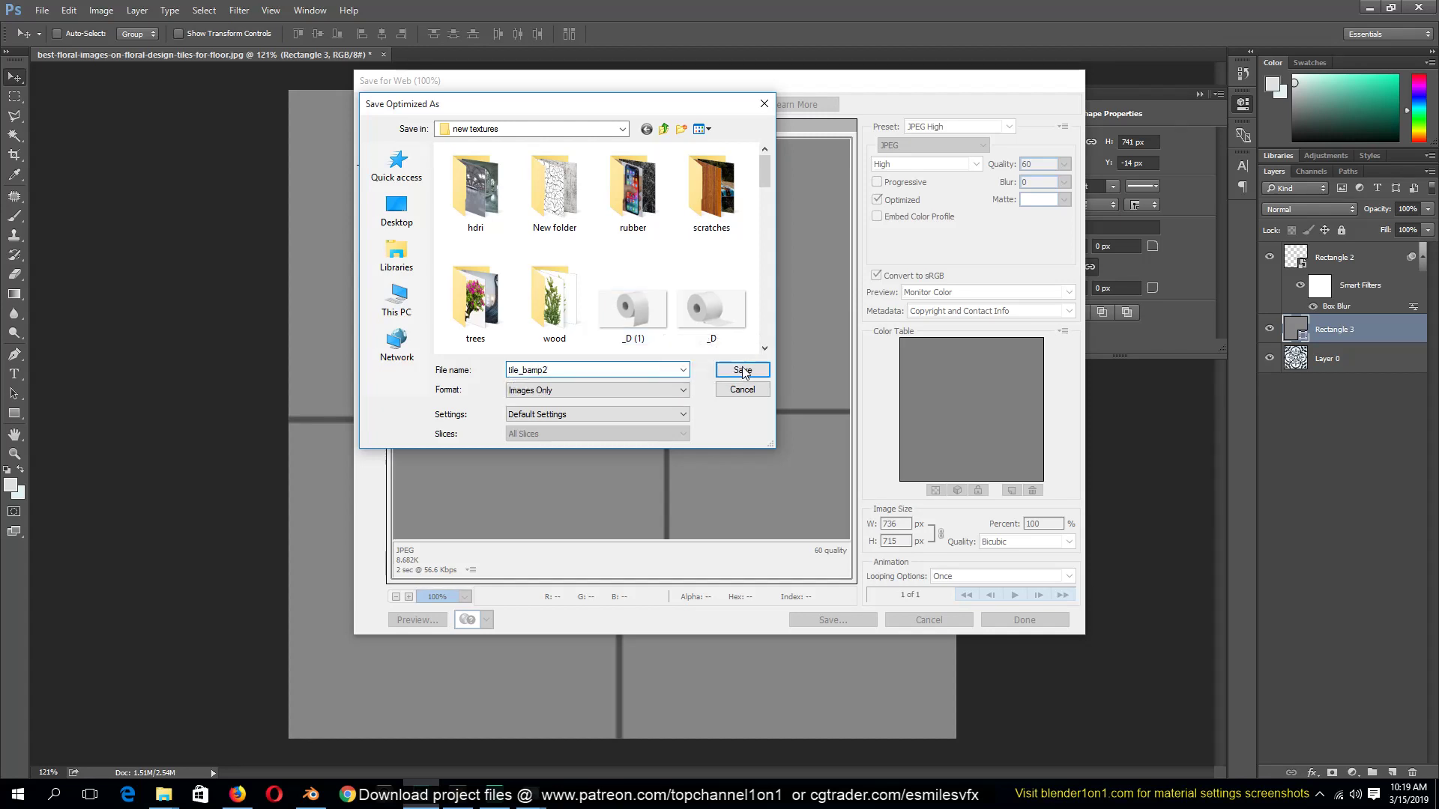
{"action": "left_click", "coordinate": [739, 370]}
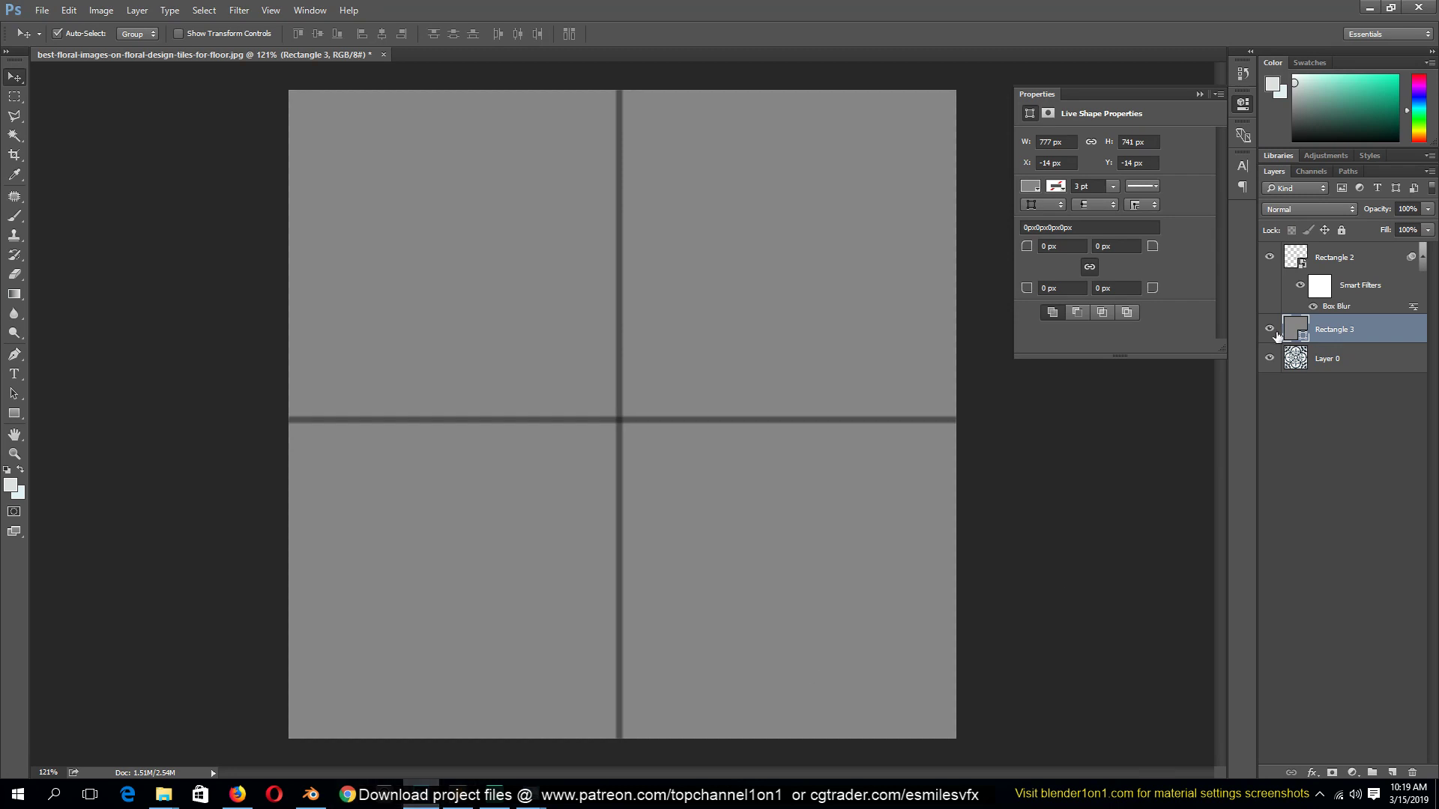
Hide the gray rectangle layer and sample the light area at the tile image layer's upper edge with the Clone Stamp
{"action": "left_click", "coordinate": [1269, 330]}
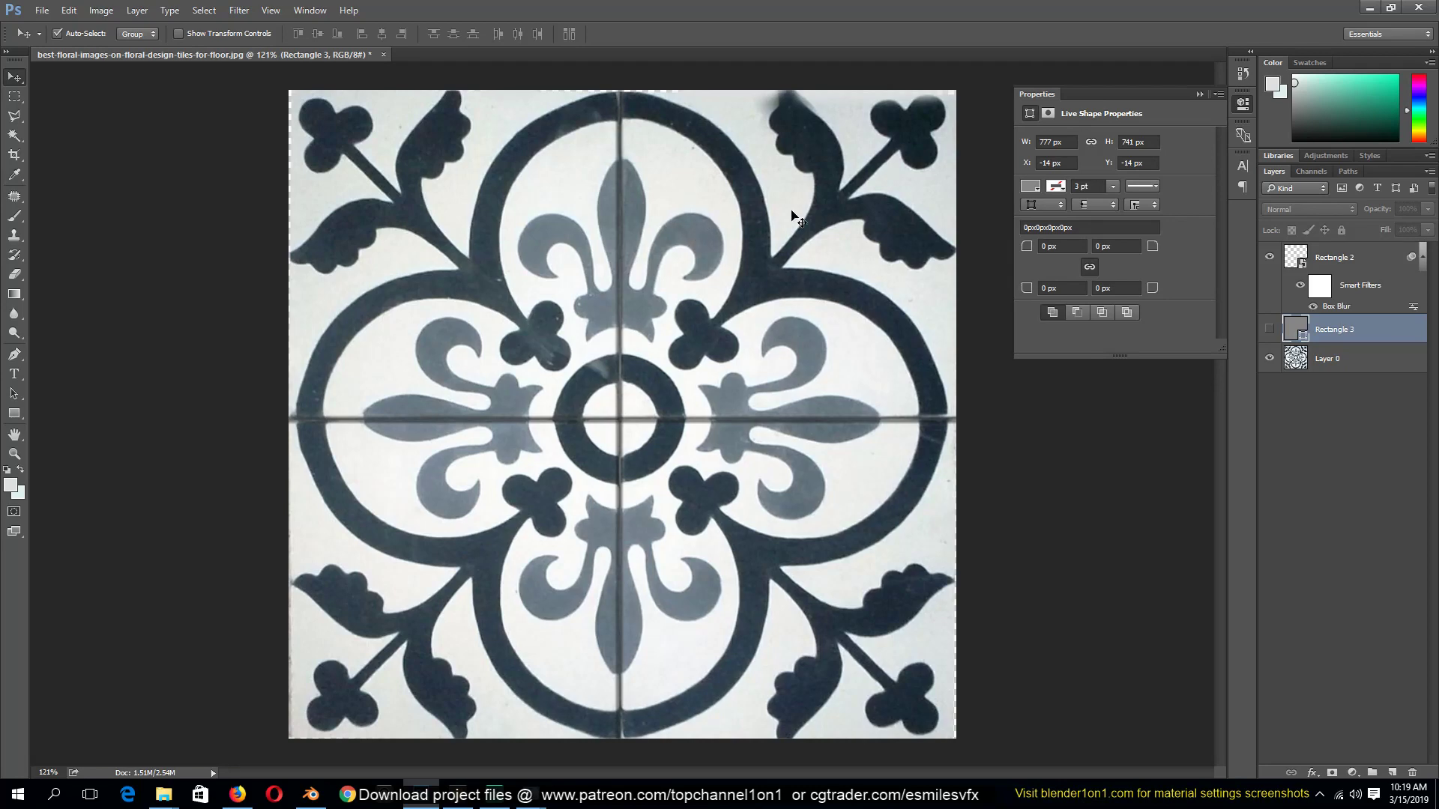
{"action": "left_click", "coordinate": [1297, 360]}
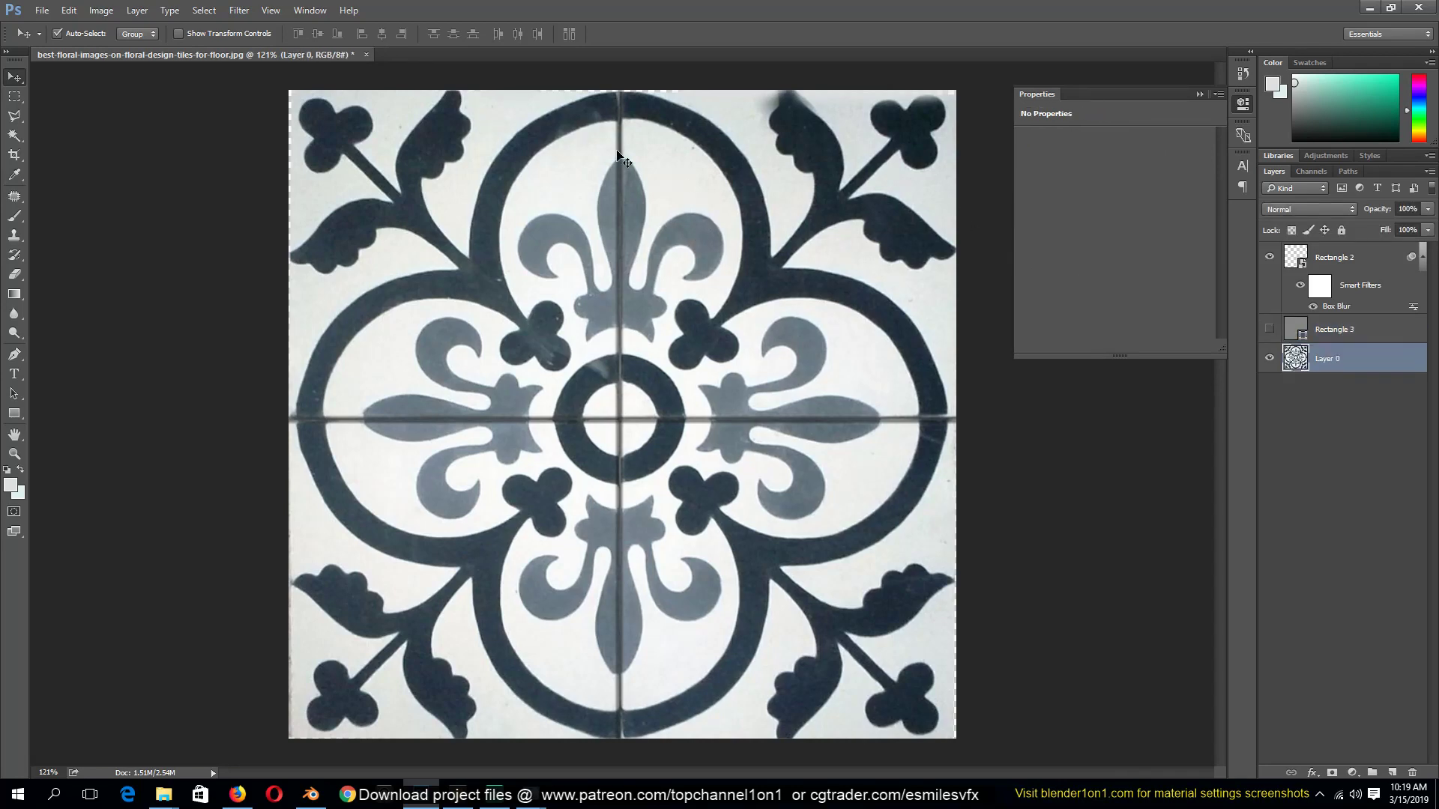
{"action": "key", "text": "s"}
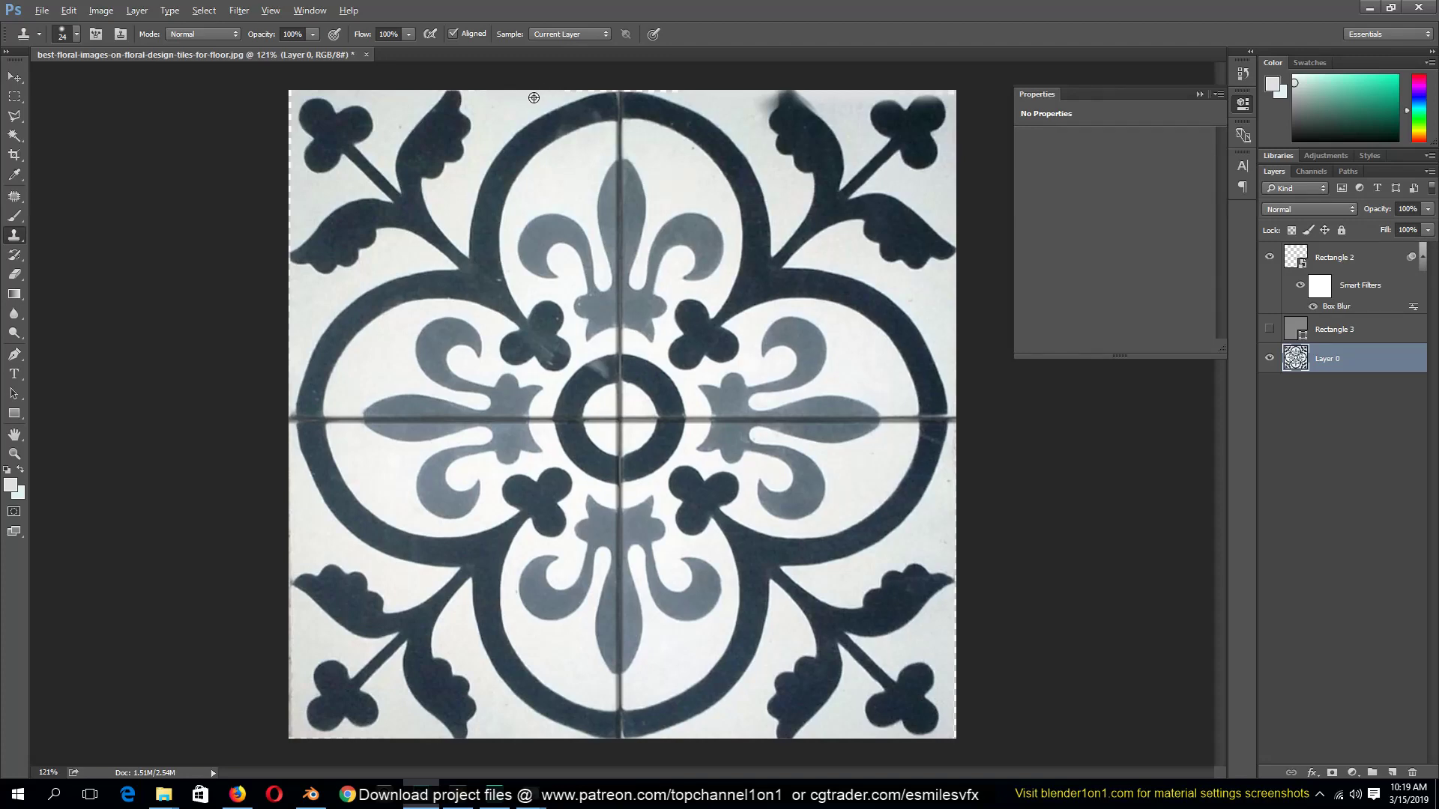
{"action": "key", "text": "alt"}
{"action": "key", "text": "s"}
{"action": "left_click", "coordinate": [533, 97]}
{"action": "key", "text": "v"}
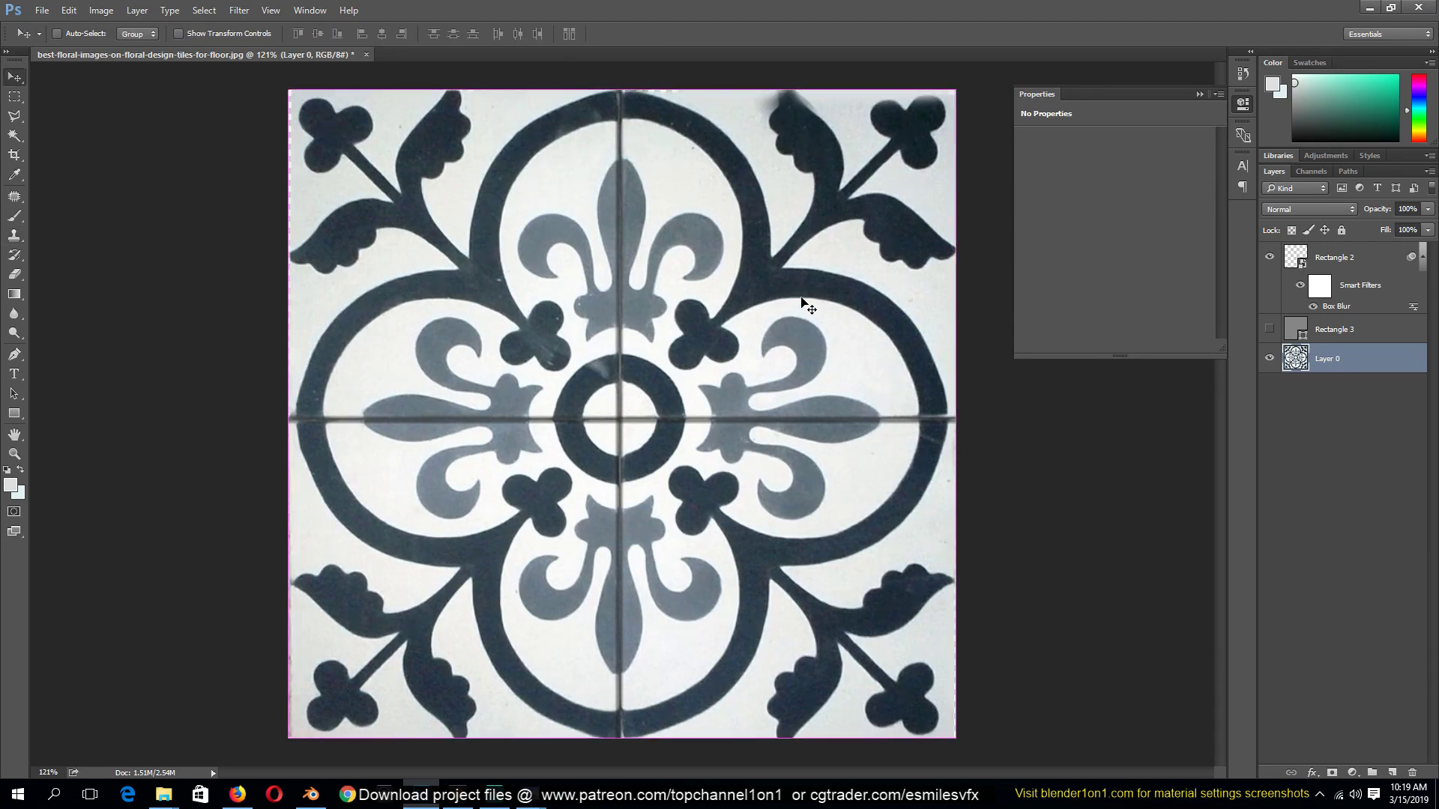
Export the edited floral tile for web as a high-quality JPEG, overwriting best-floral-images-on-floral-design-tiles-for-floor.jpg in the new textures folder
{"action": "key", "text": "ctrl+alt+shift+s"}
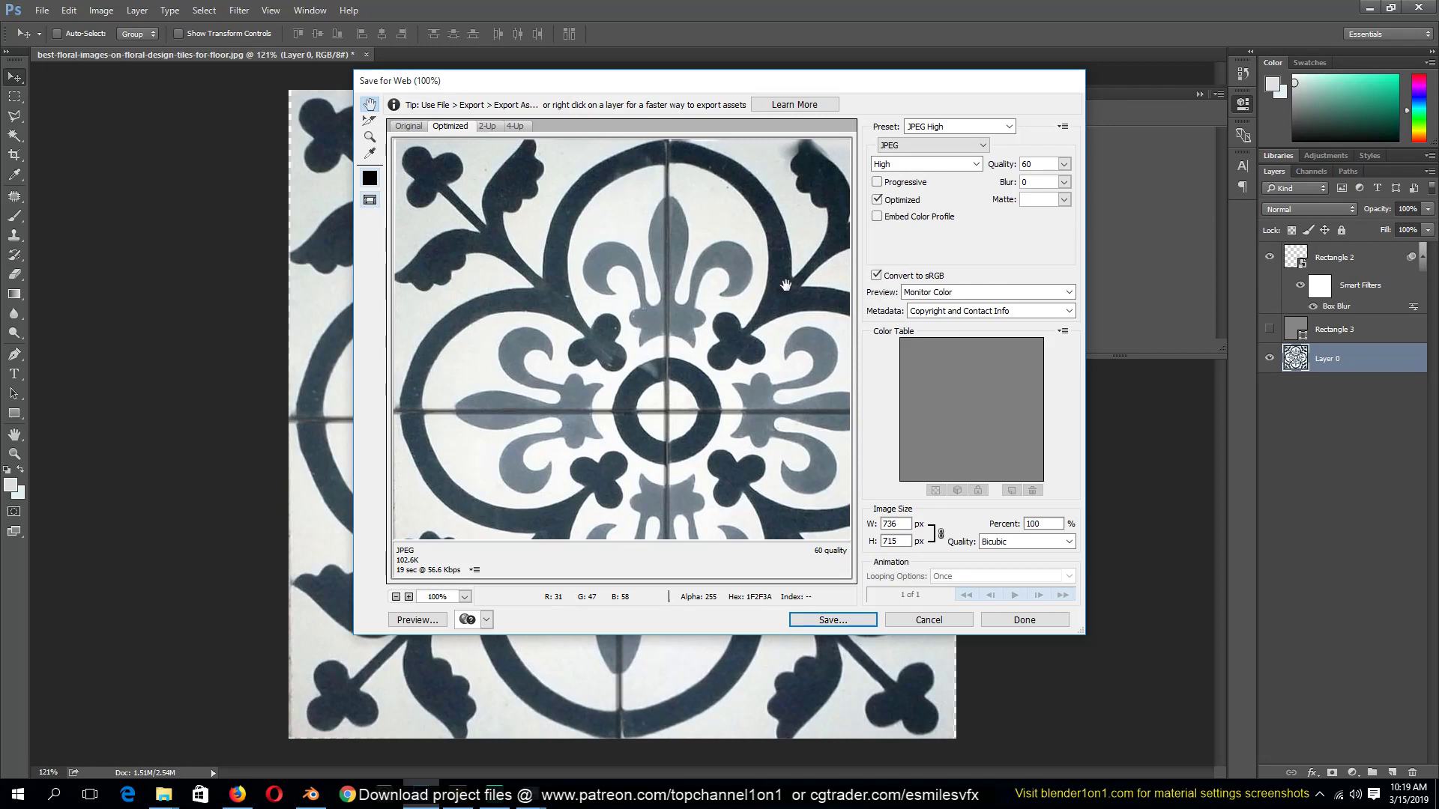
{"action": "left_click", "coordinate": [833, 619]}
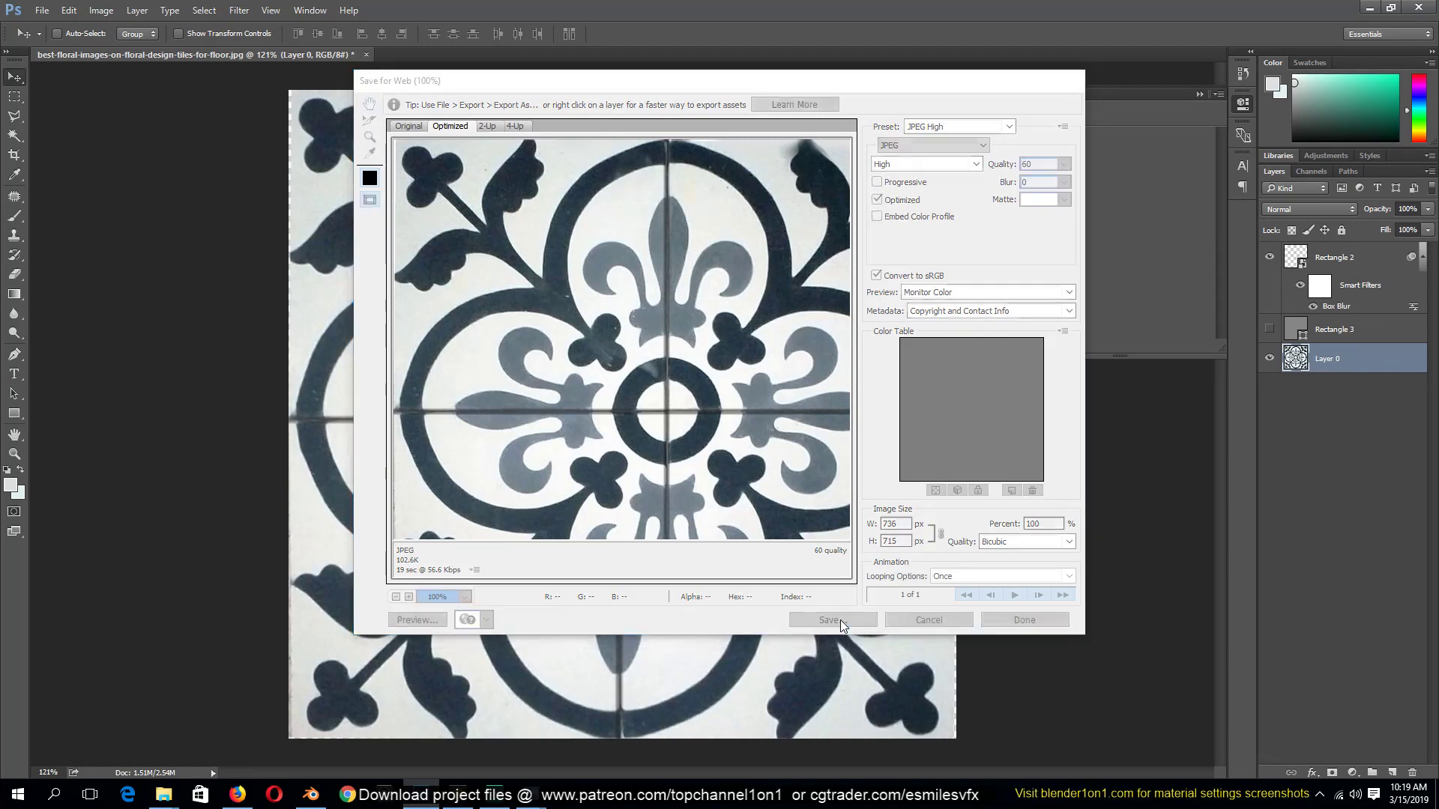
{"action": "scroll", "coordinate": [698, 295], "scroll_direction": "down", "scroll_amount": 2}
{"action": "scroll", "coordinate": [698, 295], "scroll_direction": "down", "scroll_amount": 5}
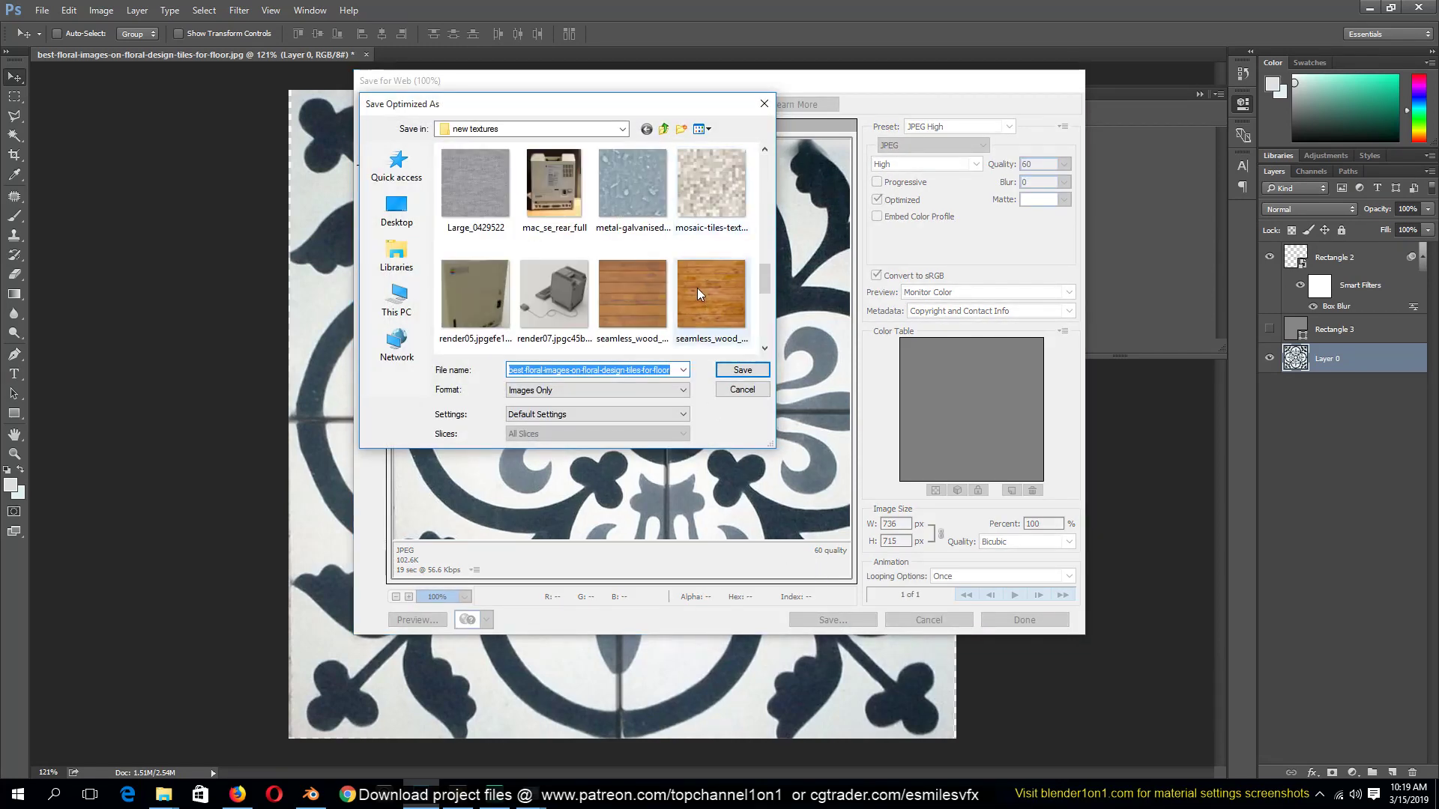
{"action": "left_click", "coordinate": [754, 373]}
{"action": "left_click", "coordinate": [815, 382]}
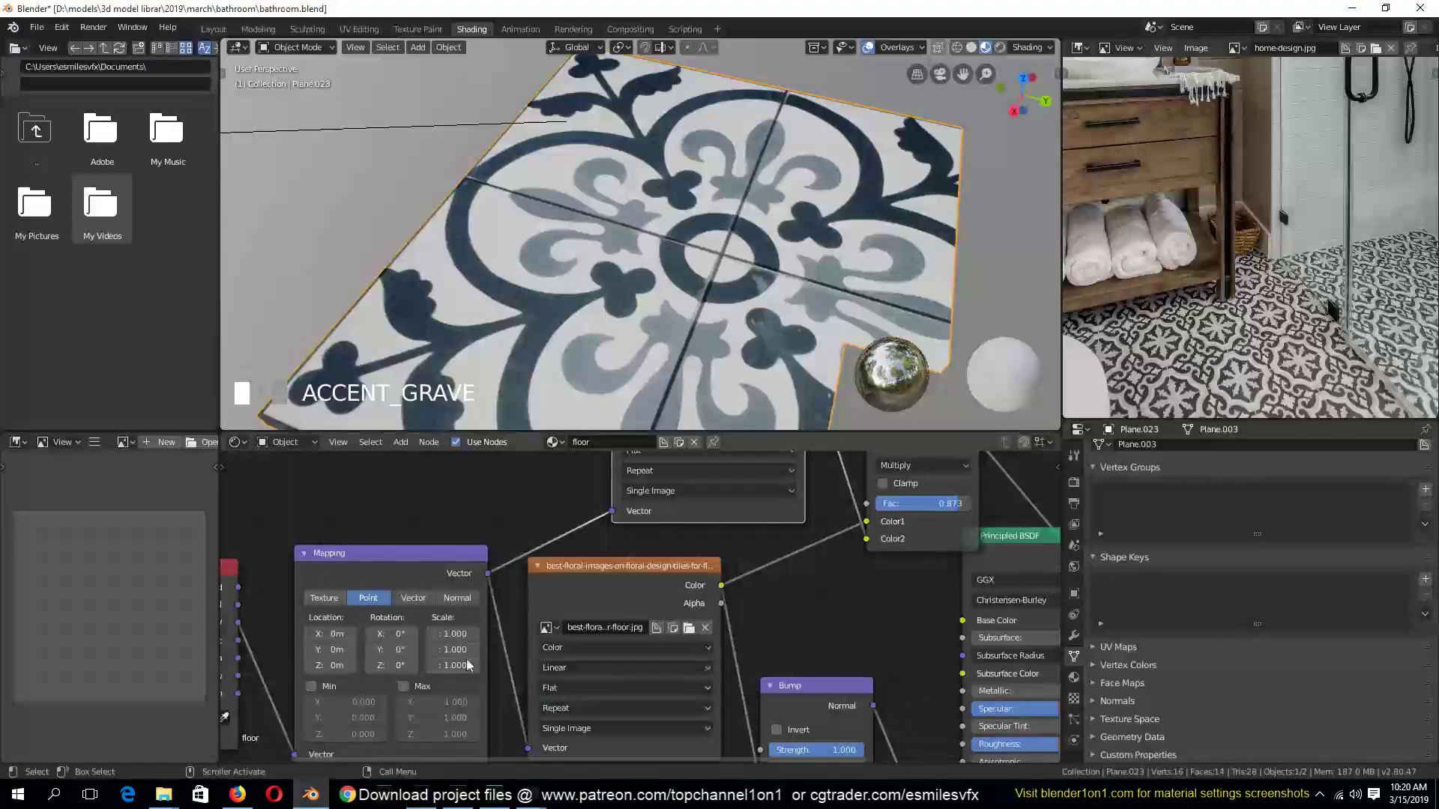
Switch to Blender and reopen the edited best-floral-images-on-floral-design-tiles-for-floor.jpg in the floral image texture node
{"action": "left_click", "coordinate": [311, 794]}
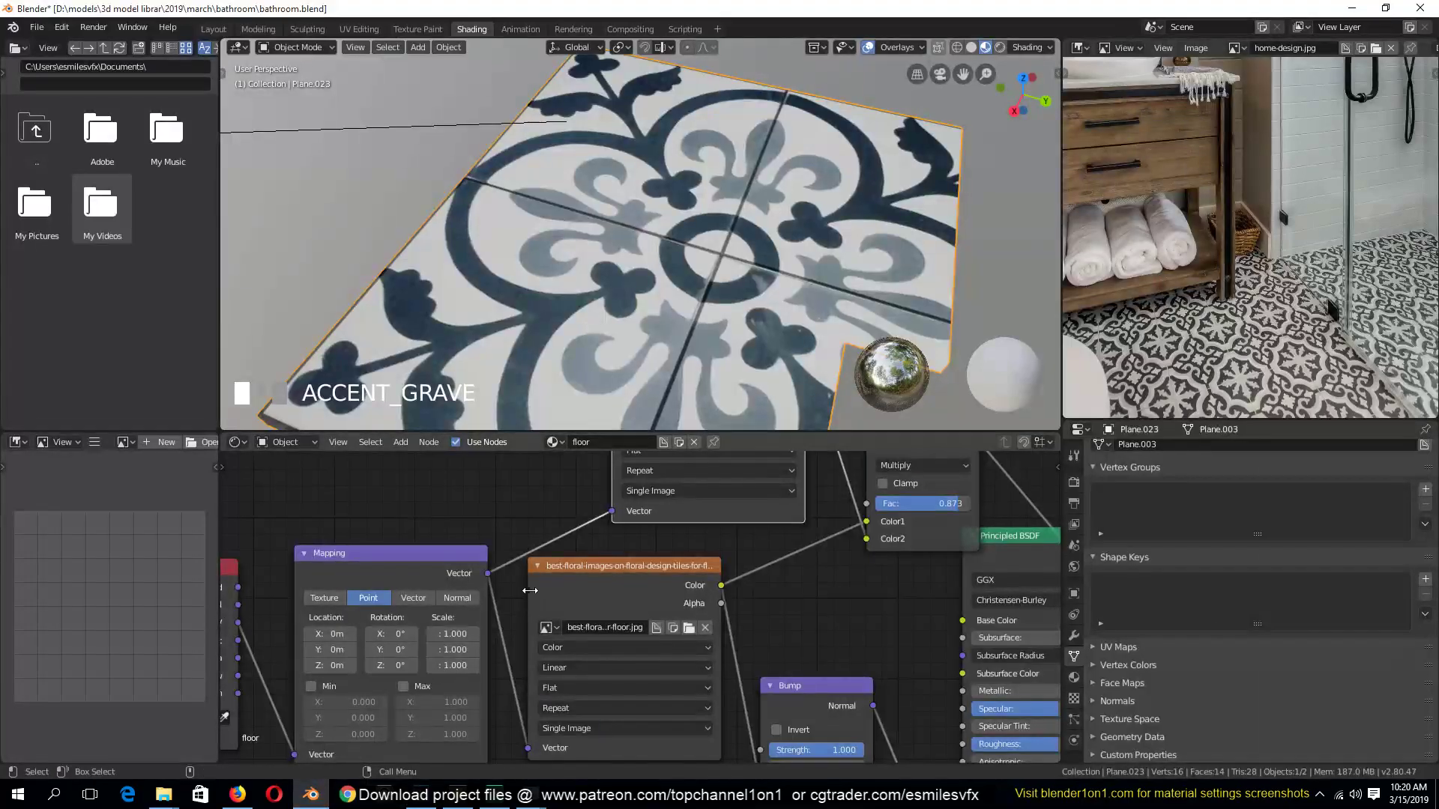
{"action": "left_click", "coordinate": [612, 590]}
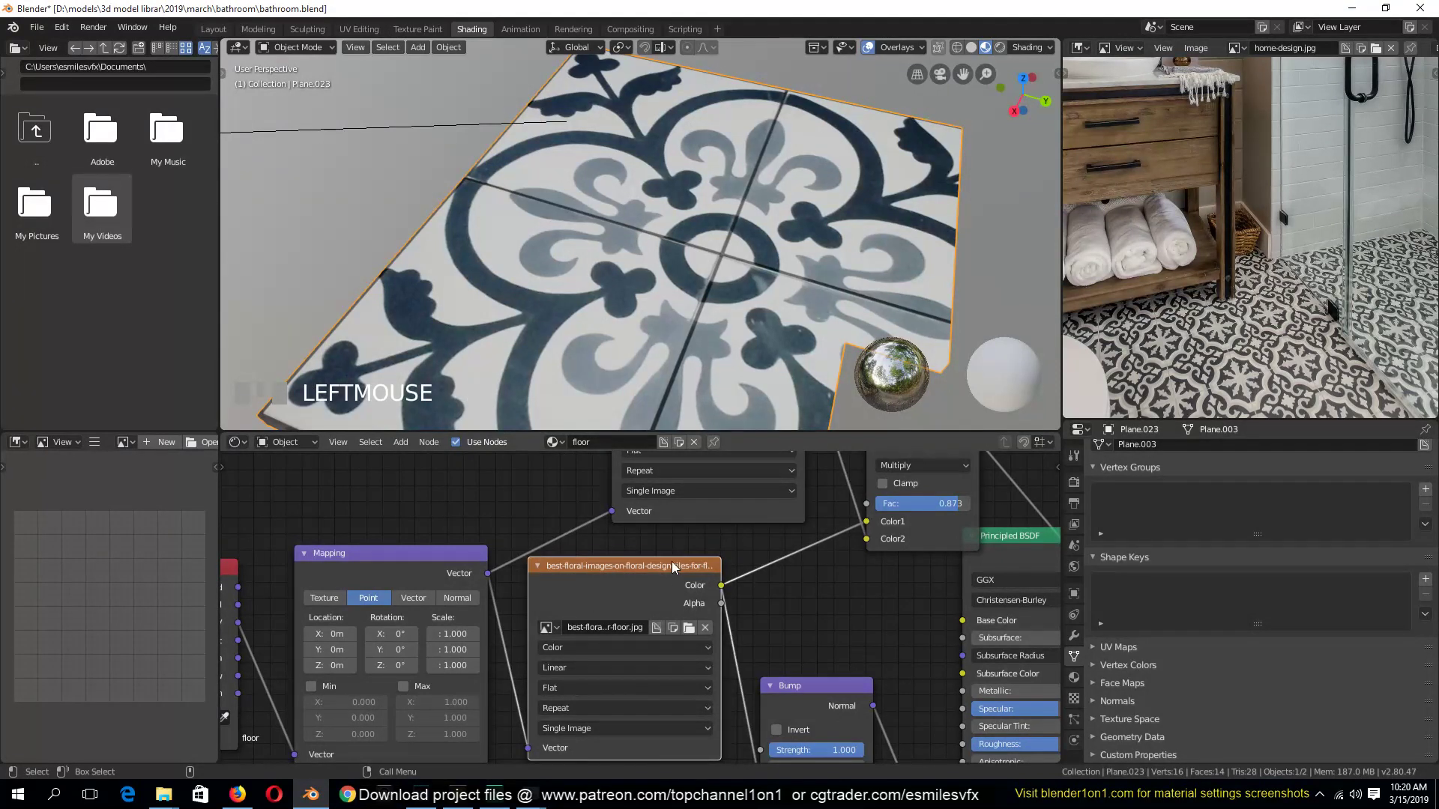
{"action": "left_click", "coordinate": [689, 630]}
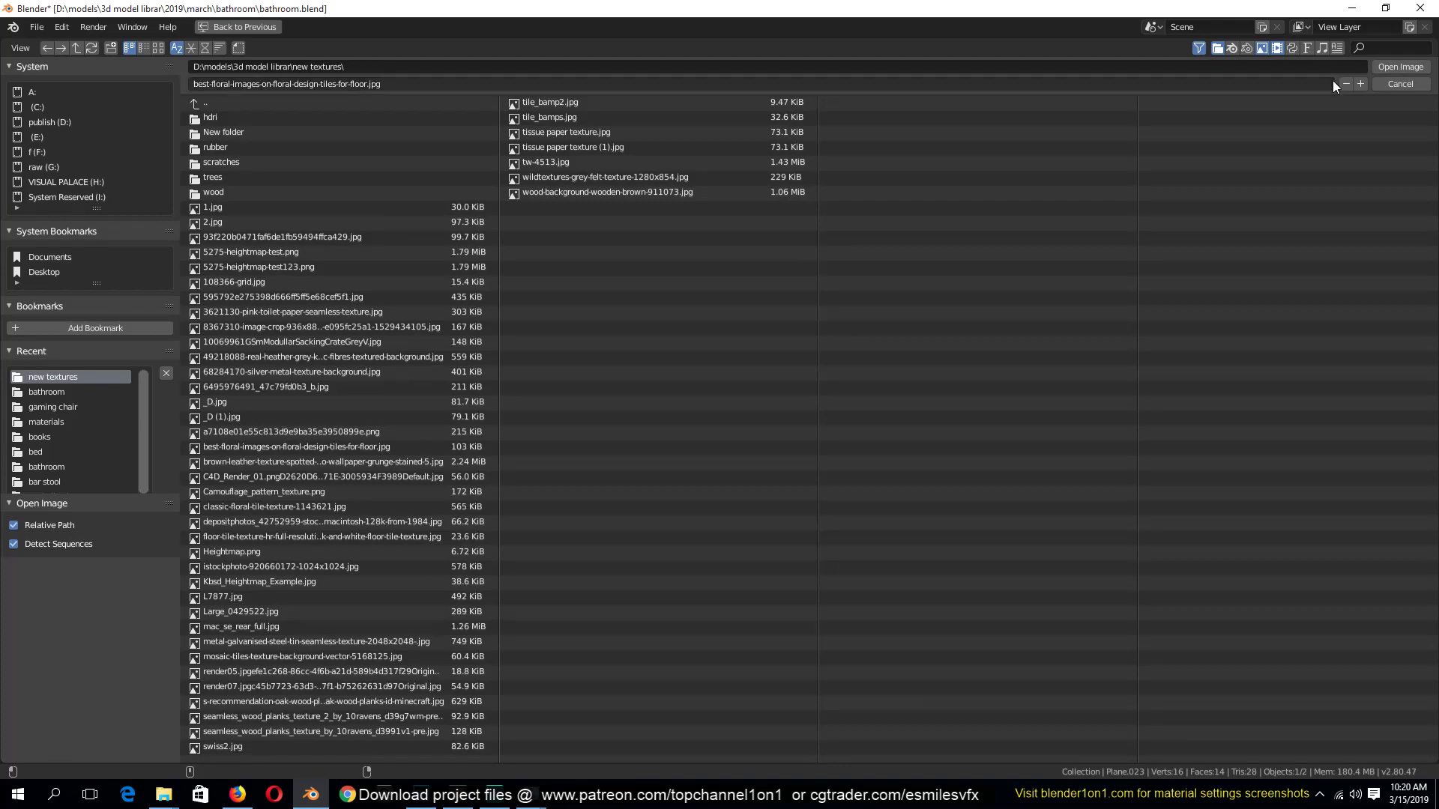
{"action": "left_click", "coordinate": [1392, 67]}
Load tile_bamp2.jpg into the other image texture node that feeds the Multiply node
{"action": "middle_click_drag", "start_coordinate": [849, 247], "coordinate": [876, 243]}
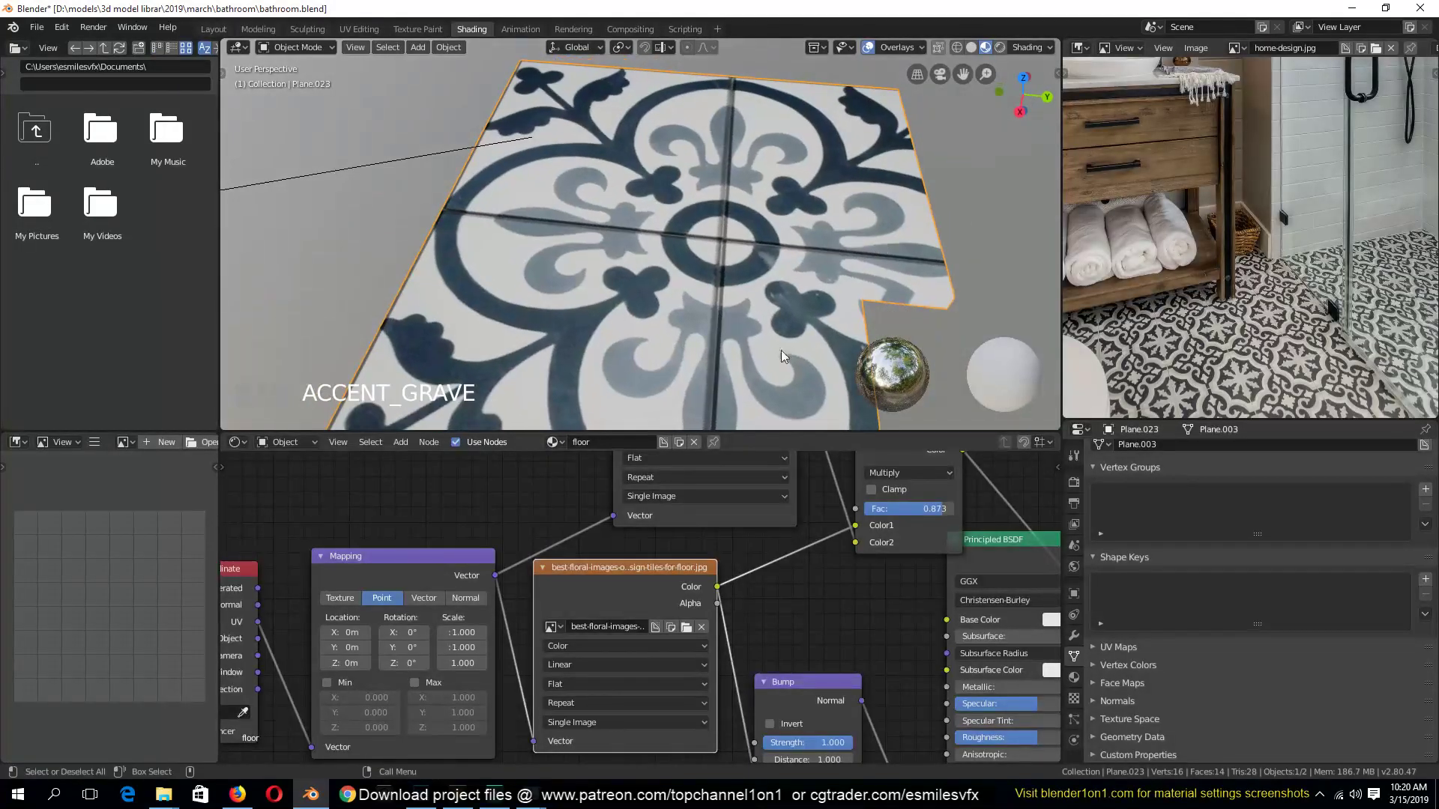
{"action": "middle_click_drag", "start_coordinate": [685, 497], "coordinate": [694, 665]}
{"action": "left_click", "coordinate": [774, 570]}
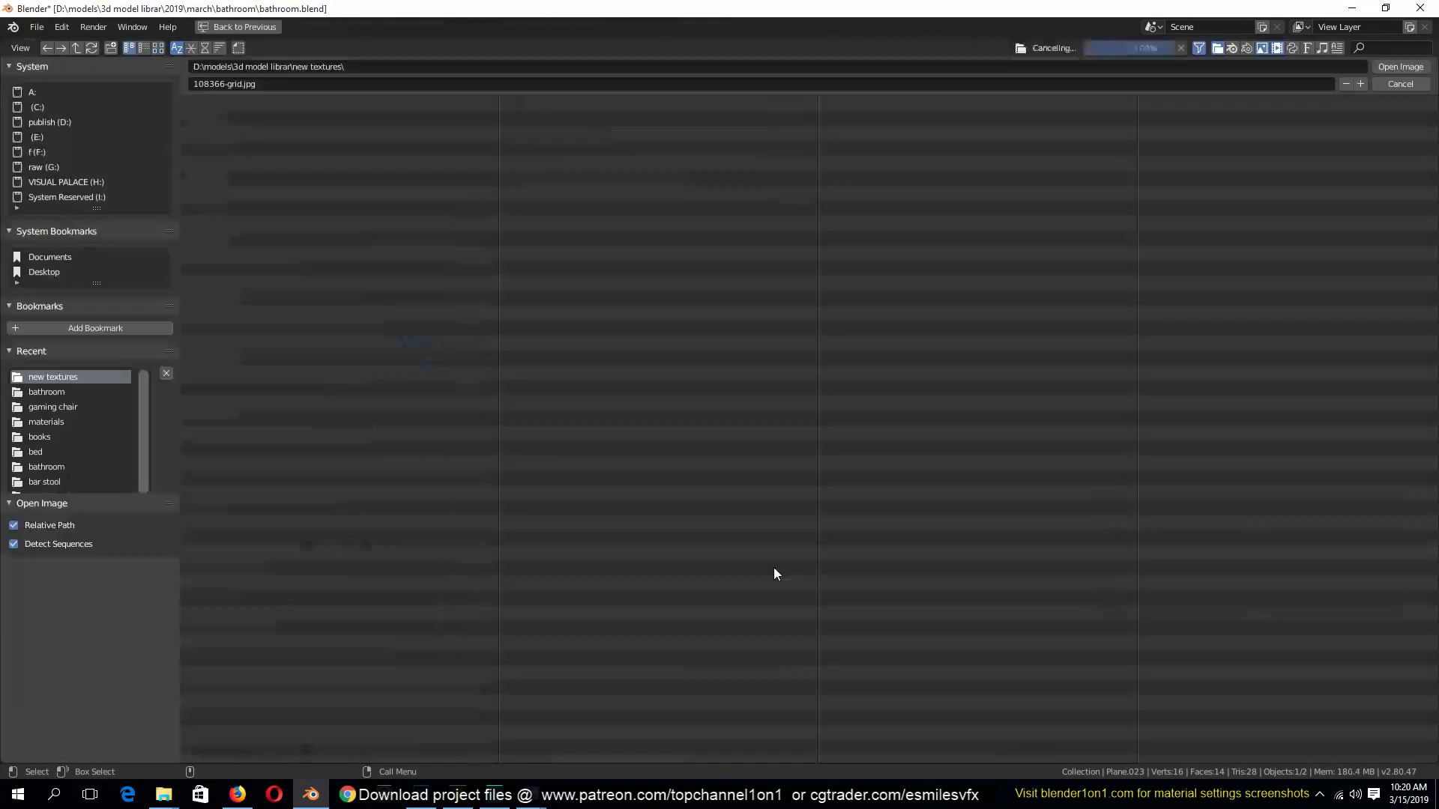
{"action": "left_click", "coordinate": [159, 47]}
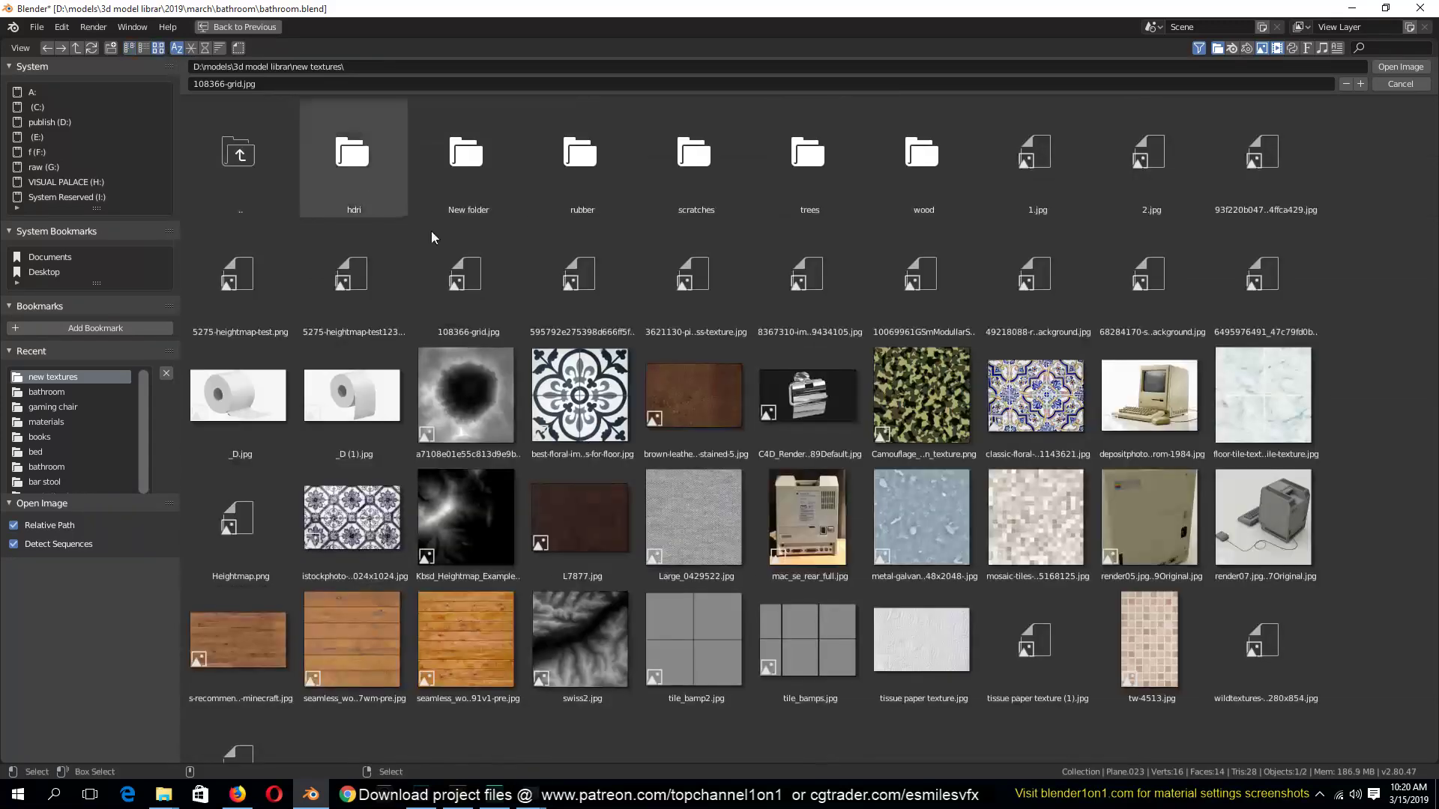
{"action": "double_click", "coordinate": [703, 605]}
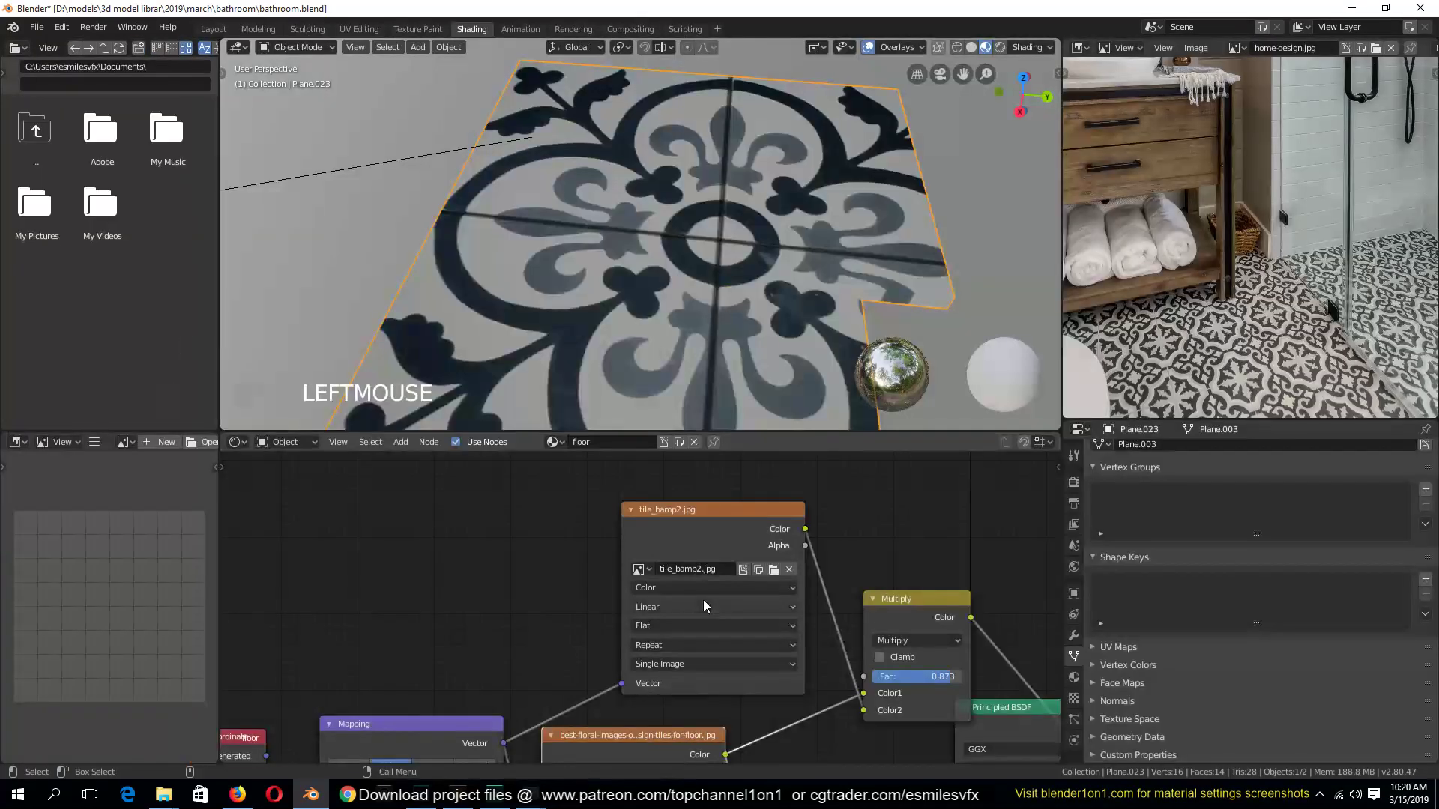
Disconnect the Multiply node from the Principled BSDF's Base Color and move the Principled BSDF farther away from the other nodes
{"action": "middle_click_drag", "start_coordinate": [744, 273], "coordinate": [622, 228]}
{"action": "scroll", "coordinate": [622, 247], "scroll_direction": "up", "scroll_amount": 6}
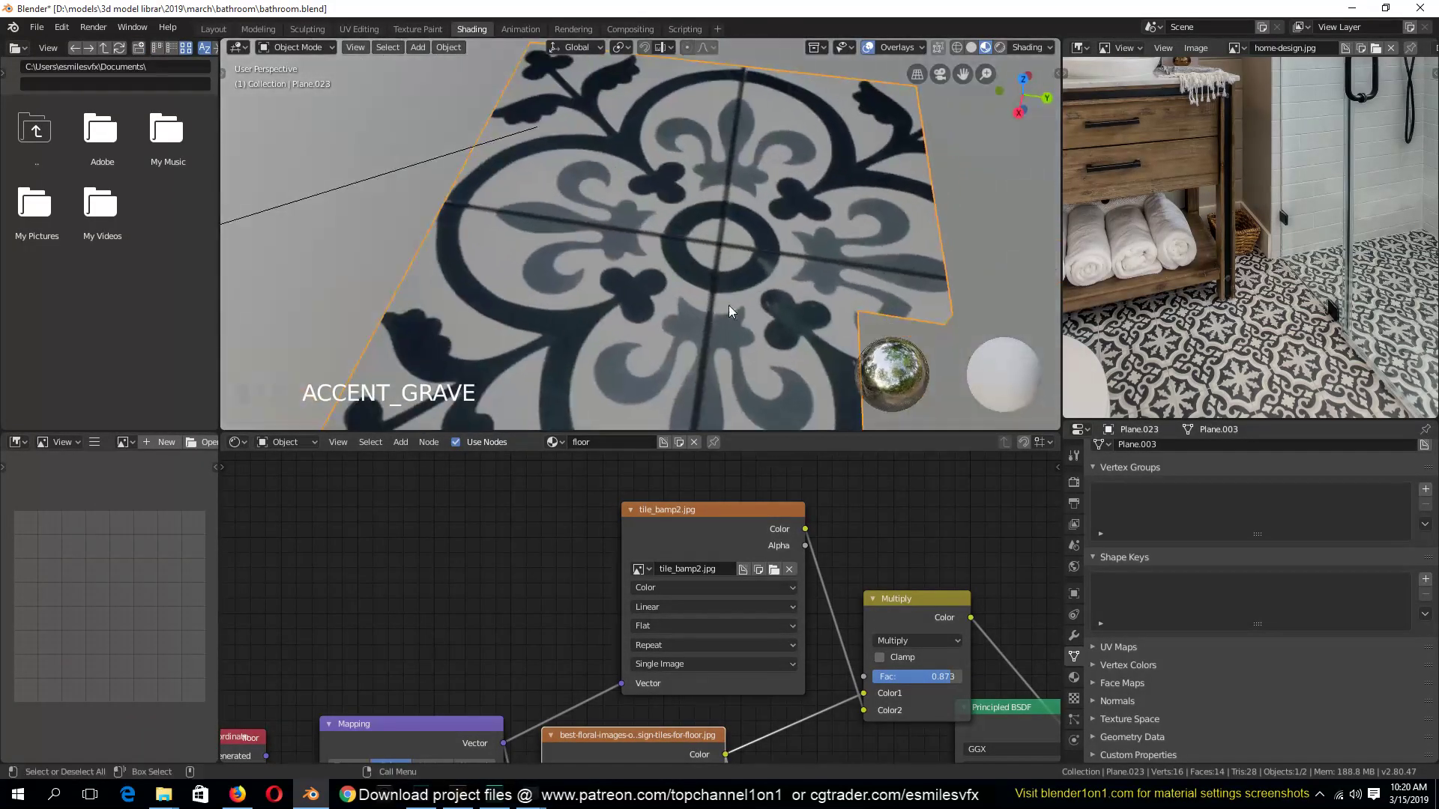
{"action": "scroll", "coordinate": [566, 310], "scroll_direction": "down", "scroll_amount": 3}
{"action": "key", "text": "grave"}
{"action": "middle_click_drag", "start_coordinate": [567, 310], "coordinate": [609, 208]}
{"action": "middle_click_drag", "start_coordinate": [773, 560], "coordinate": [672, 517]}
{"action": "left_click", "coordinate": [673, 585], "text": "ctrl+shift"}
{"action": "left_click_drag", "start_coordinate": [682, 584], "coordinate": [891, 535]}
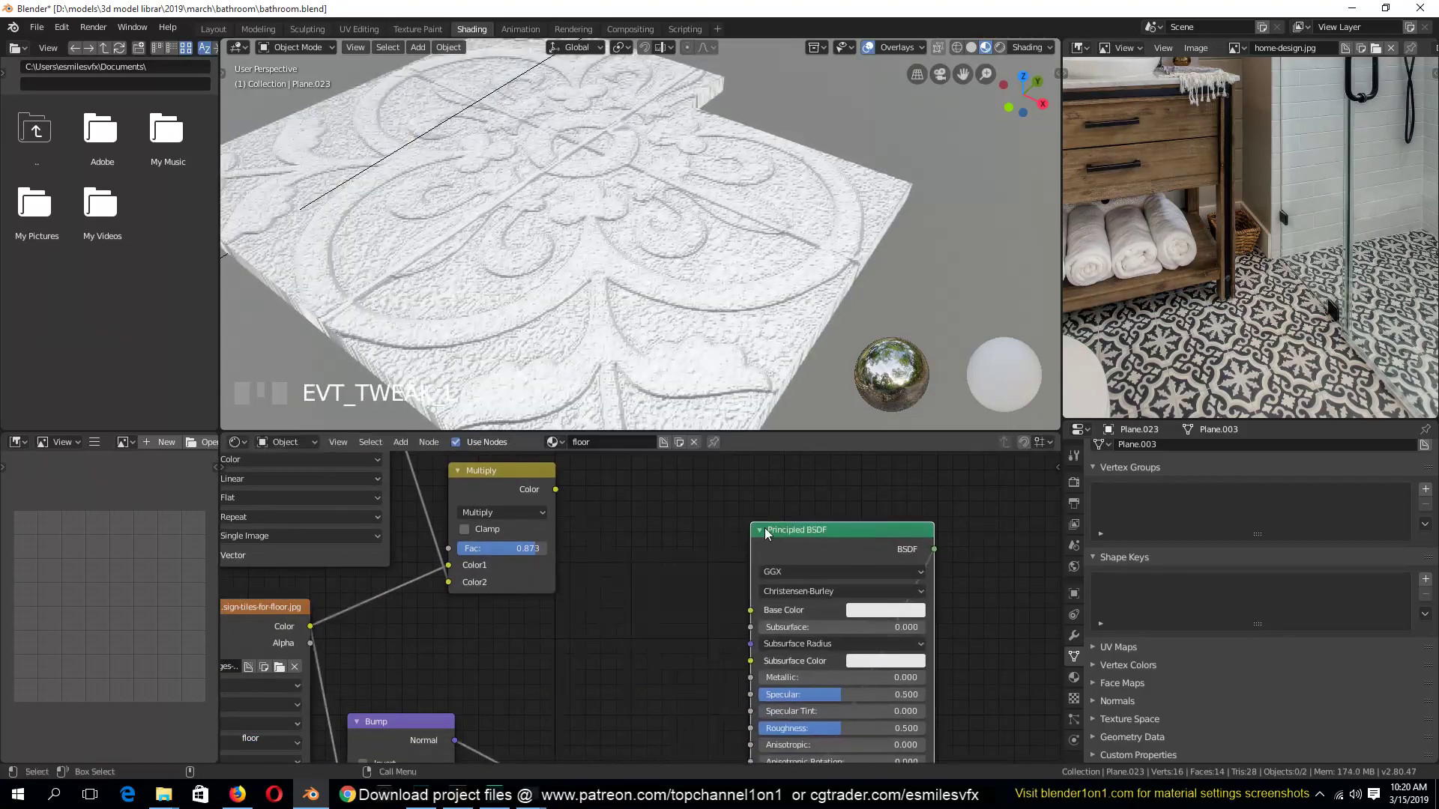
Move the Bump node closer to the Principled BSDF and connect the Color output of tile_bamp2.jpg to its Height input
{"action": "middle_click_drag", "start_coordinate": [611, 557], "coordinate": [643, 547]}
{"action": "scroll", "coordinate": [673, 652], "scroll_direction": "down", "scroll_amount": 5}
{"action": "middle_click_drag", "start_coordinate": [672, 658], "coordinate": [684, 654]}
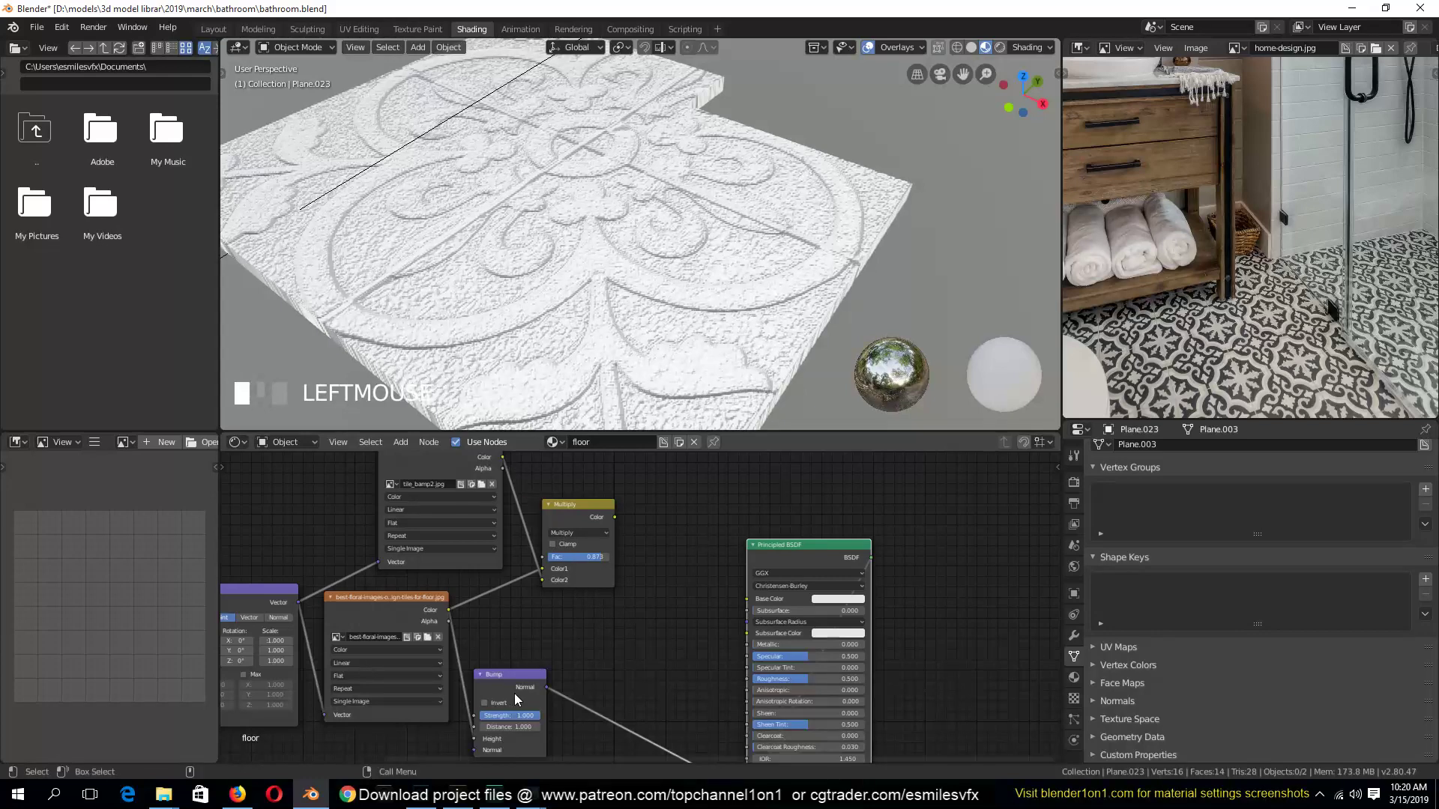
{"action": "left_click_drag", "start_coordinate": [510, 675], "coordinate": [663, 615]}
{"action": "left_click_drag", "start_coordinate": [500, 461], "coordinate": [626, 678]}
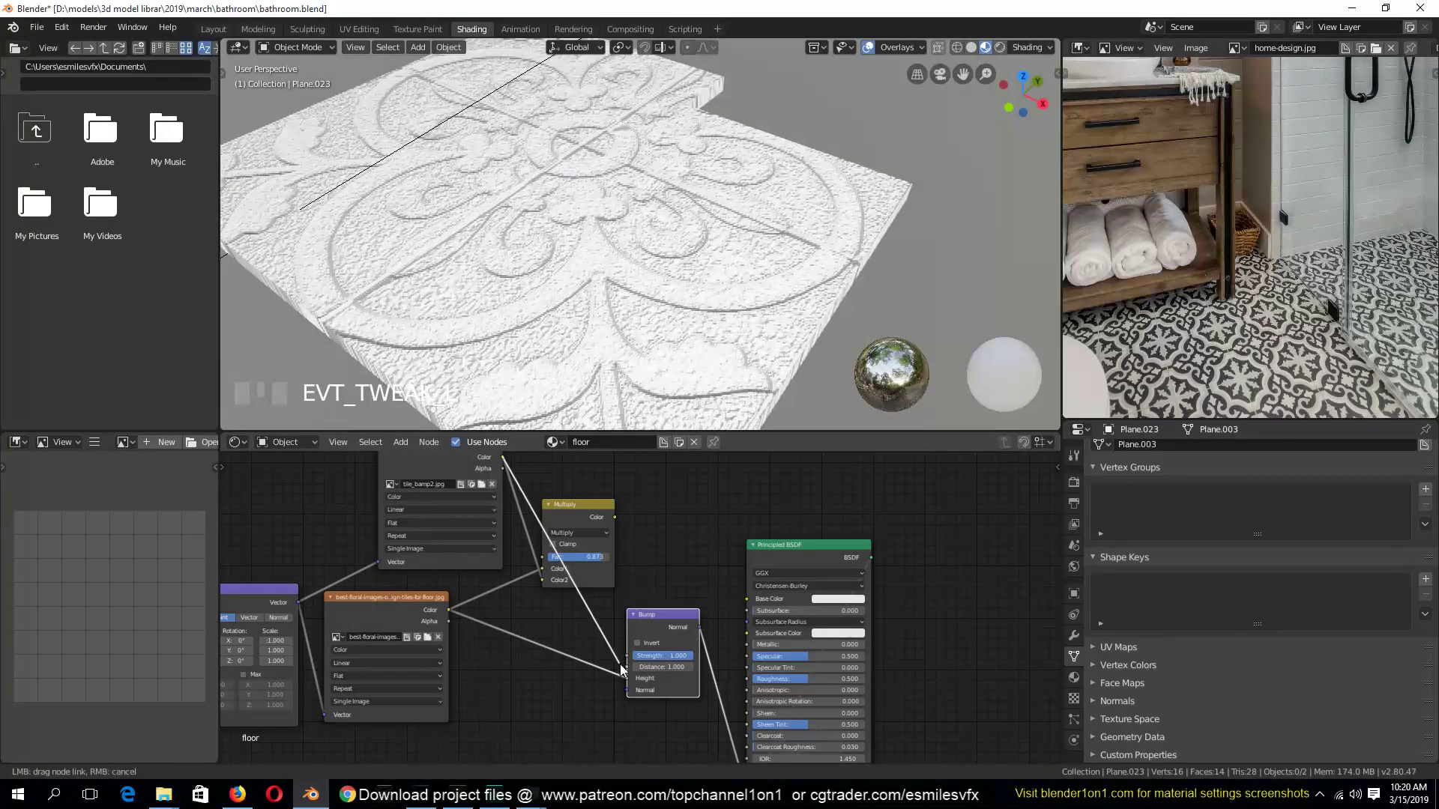
Reduce the Bump node's strength to 0.391 while checking the joint lines on the floor up close
{"action": "scroll", "coordinate": [678, 321], "scroll_direction": "up", "scroll_amount": 2}
{"action": "middle_click_drag", "start_coordinate": [680, 321], "coordinate": [761, 404]}
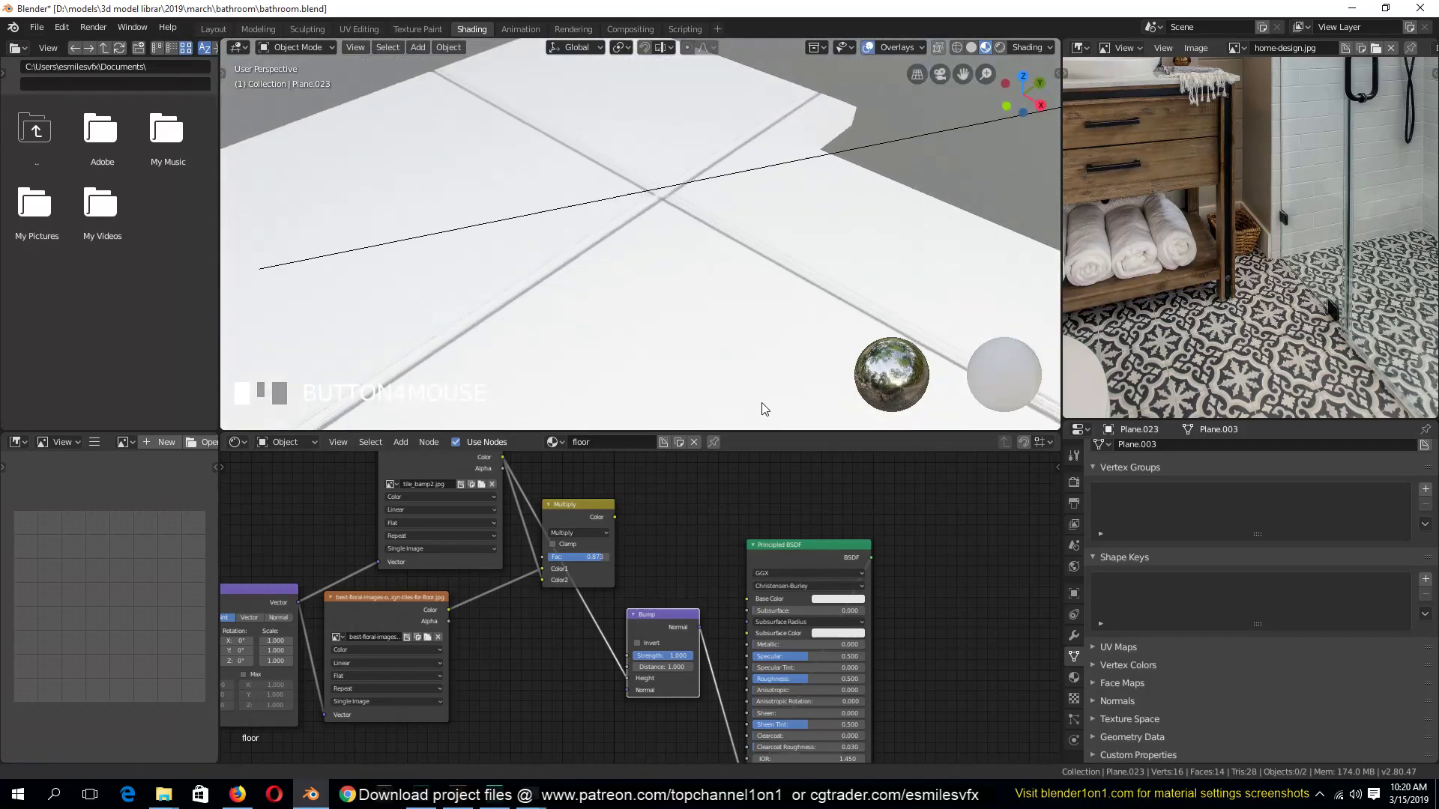
{"action": "scroll", "coordinate": [770, 378], "scroll_direction": "up", "scroll_amount": 2}
{"action": "scroll", "coordinate": [646, 661], "scroll_direction": "up", "scroll_amount": 4}
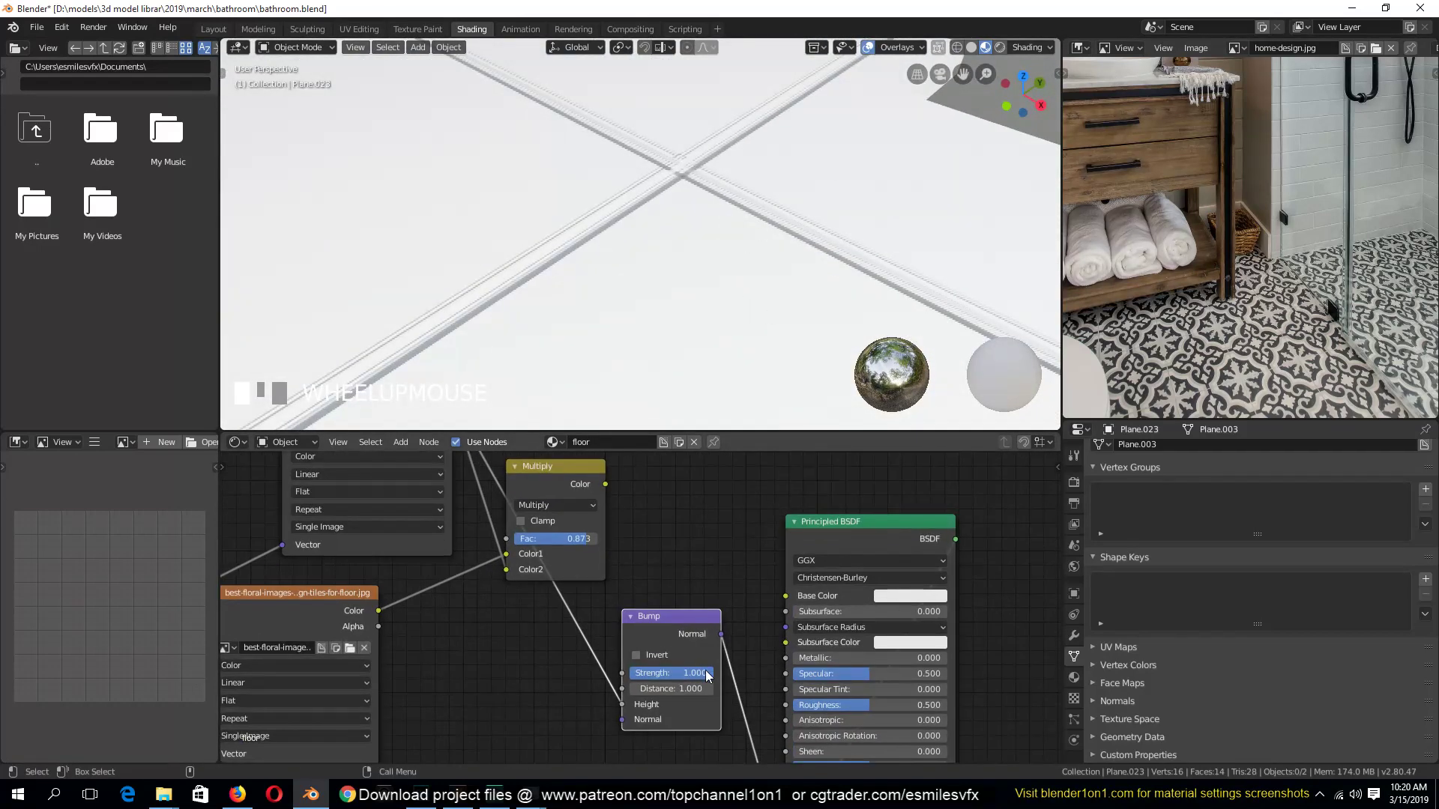
{"action": "left_click_drag", "start_coordinate": [703, 672], "coordinate": [651, 672]}
Set the Mapping node's scale to 7.700 on the X, Y and Z axes
{"action": "scroll", "coordinate": [664, 305], "scroll_direction": "down", "scroll_amount": 3}
{"action": "key", "text": "grave"}
{"action": "scroll", "coordinate": [643, 295], "scroll_direction": "down", "scroll_amount": 2}
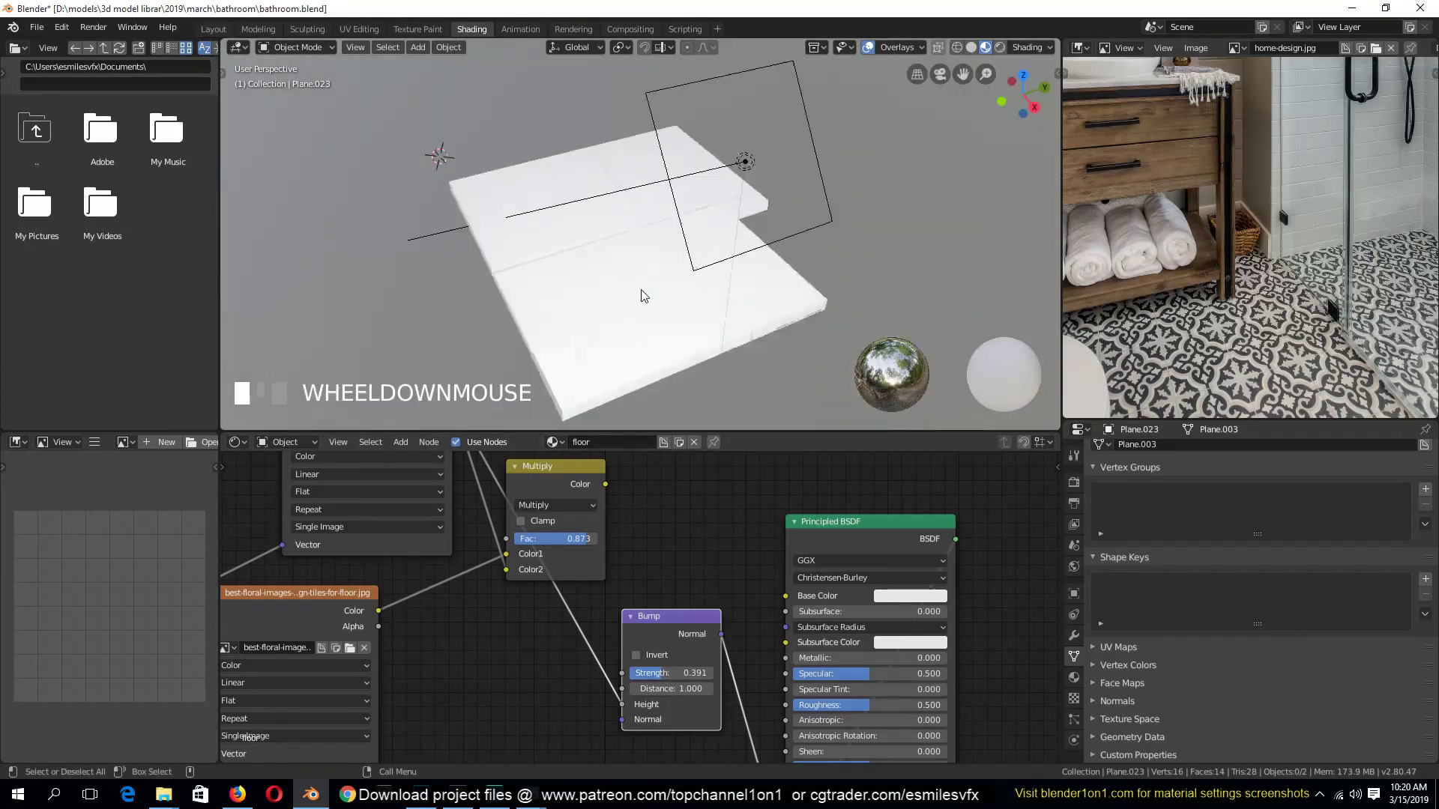
{"action": "key", "text": "grave"}
{"action": "key", "text": "grave"}
{"action": "middle_click_drag", "start_coordinate": [456, 682], "coordinate": [757, 615]}
{"action": "left_click", "coordinate": [441, 587]}
{"action": "type", "text": "1.0"}
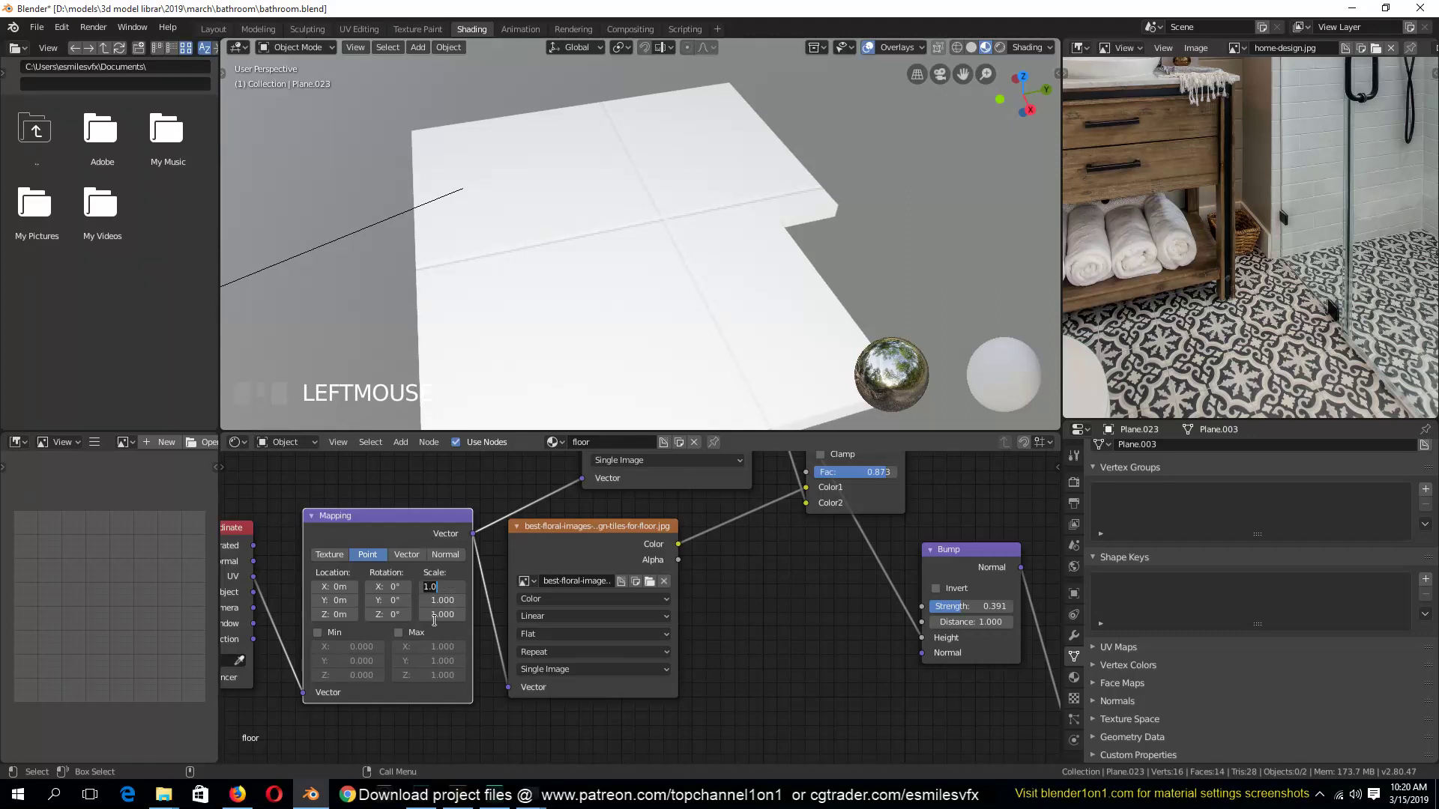
{"action": "left_click", "coordinate": [435, 622], "text": "shift"}
{"action": "left_click_drag", "start_coordinate": [450, 588], "coordinate": [562, 587]}
{"action": "left_click_drag", "start_coordinate": [442, 587], "coordinate": [465, 587]}
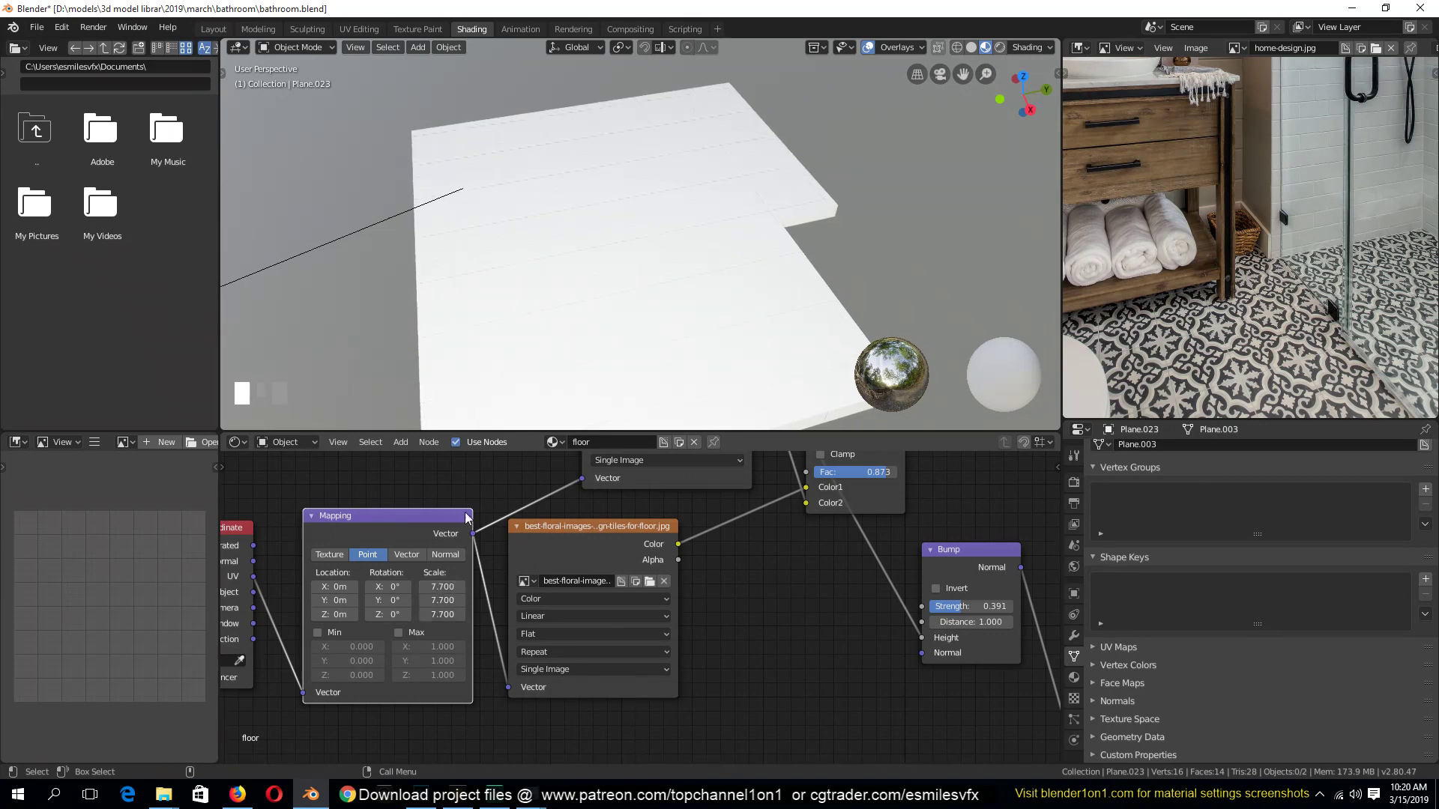
Preview the floral tile image on the floor at the new scale and switch the preview back to the Principled BSDF
{"action": "middle_click_drag", "start_coordinate": [636, 323], "coordinate": [681, 279]}
{"action": "scroll", "coordinate": [675, 306], "scroll_direction": "up", "scroll_amount": 3}
{"action": "scroll", "coordinate": [749, 615], "scroll_direction": "down", "scroll_amount": 2}
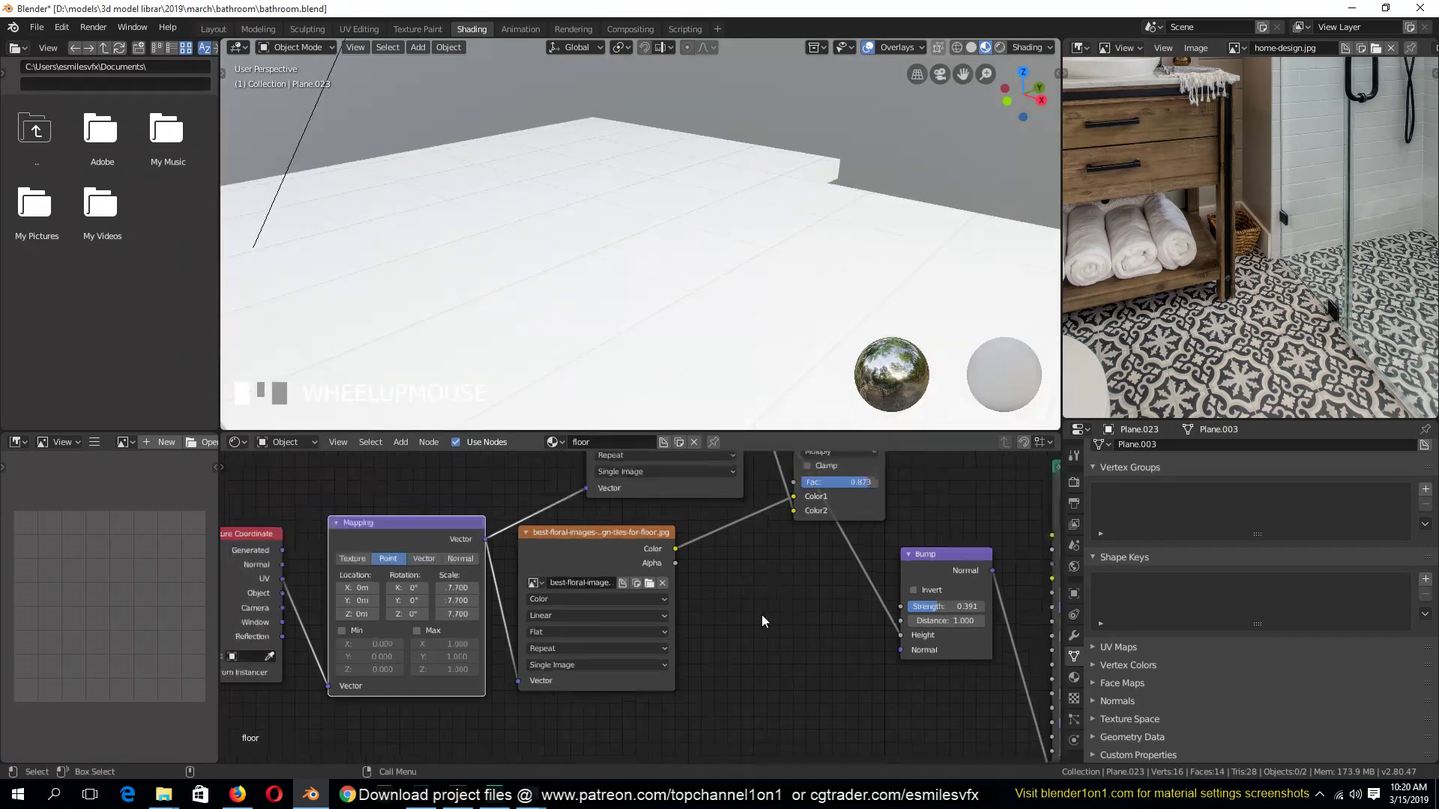
{"action": "middle_click_drag", "start_coordinate": [624, 686], "coordinate": [572, 762]}
{"action": "left_click", "coordinate": [550, 598]}
{"action": "left_click_drag", "start_coordinate": [550, 604], "coordinate": [569, 597]}
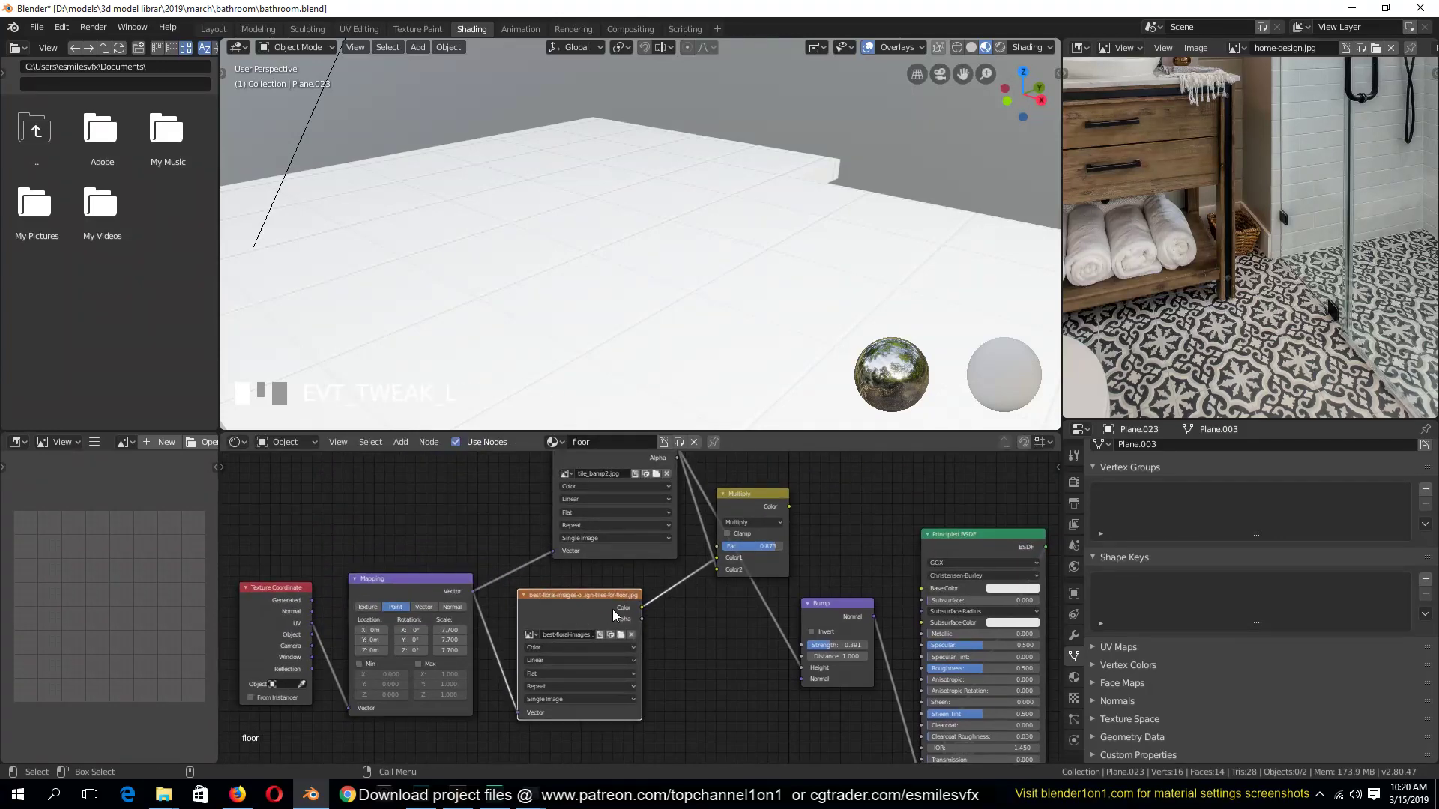
{"action": "left_click", "coordinate": [610, 610], "text": "ctrl+shift"}
{"action": "middle_click_drag", "start_coordinate": [710, 216], "coordinate": [657, 264]}
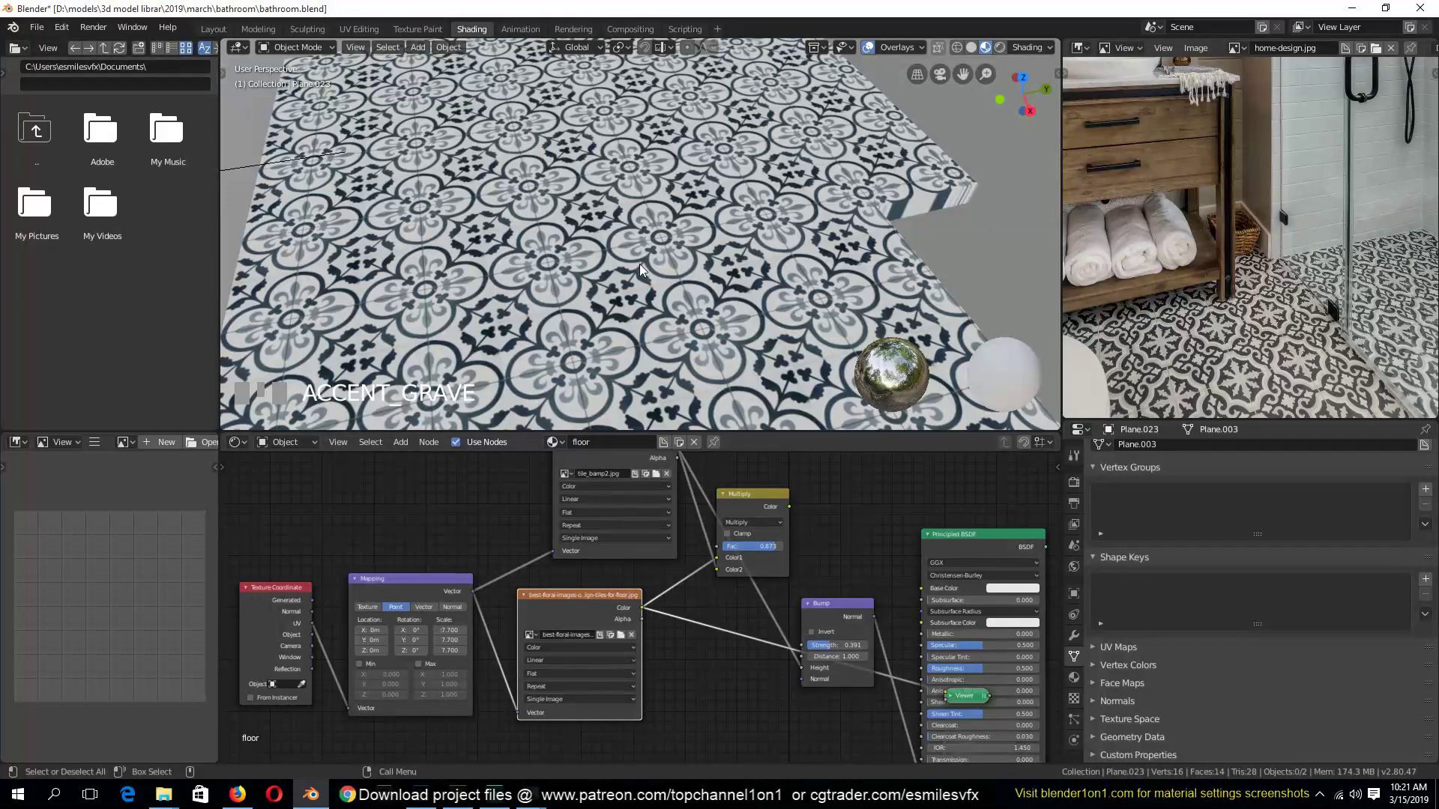
{"action": "middle_click_drag", "start_coordinate": [1009, 544], "coordinate": [790, 501]}
{"action": "left_click", "coordinate": [790, 502], "text": "ctrl+shift"}
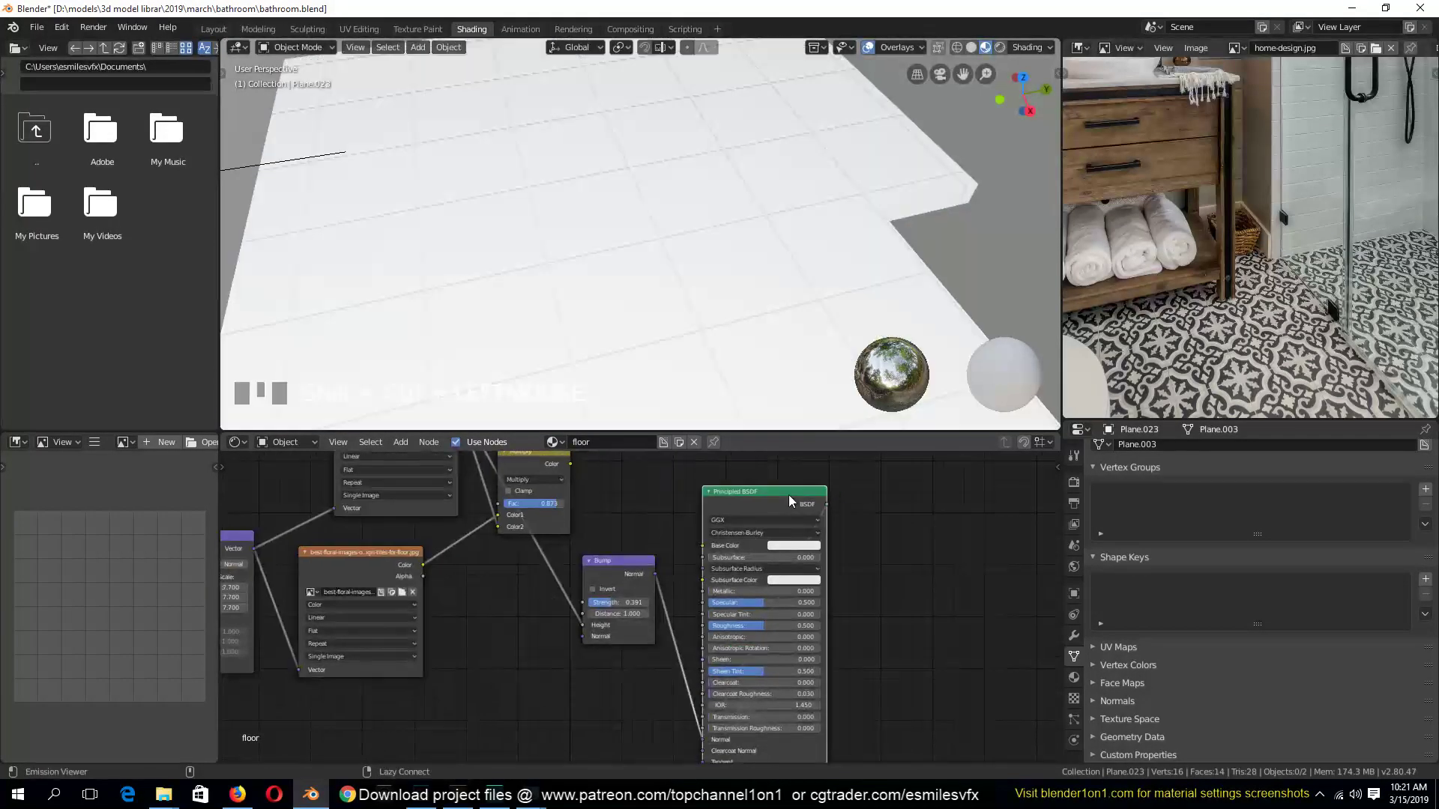
Connect the Multiply node's Color output to the Principled BSDF's Base Color
{"action": "middle_click_drag", "start_coordinate": [515, 512], "coordinate": [515, 567]}
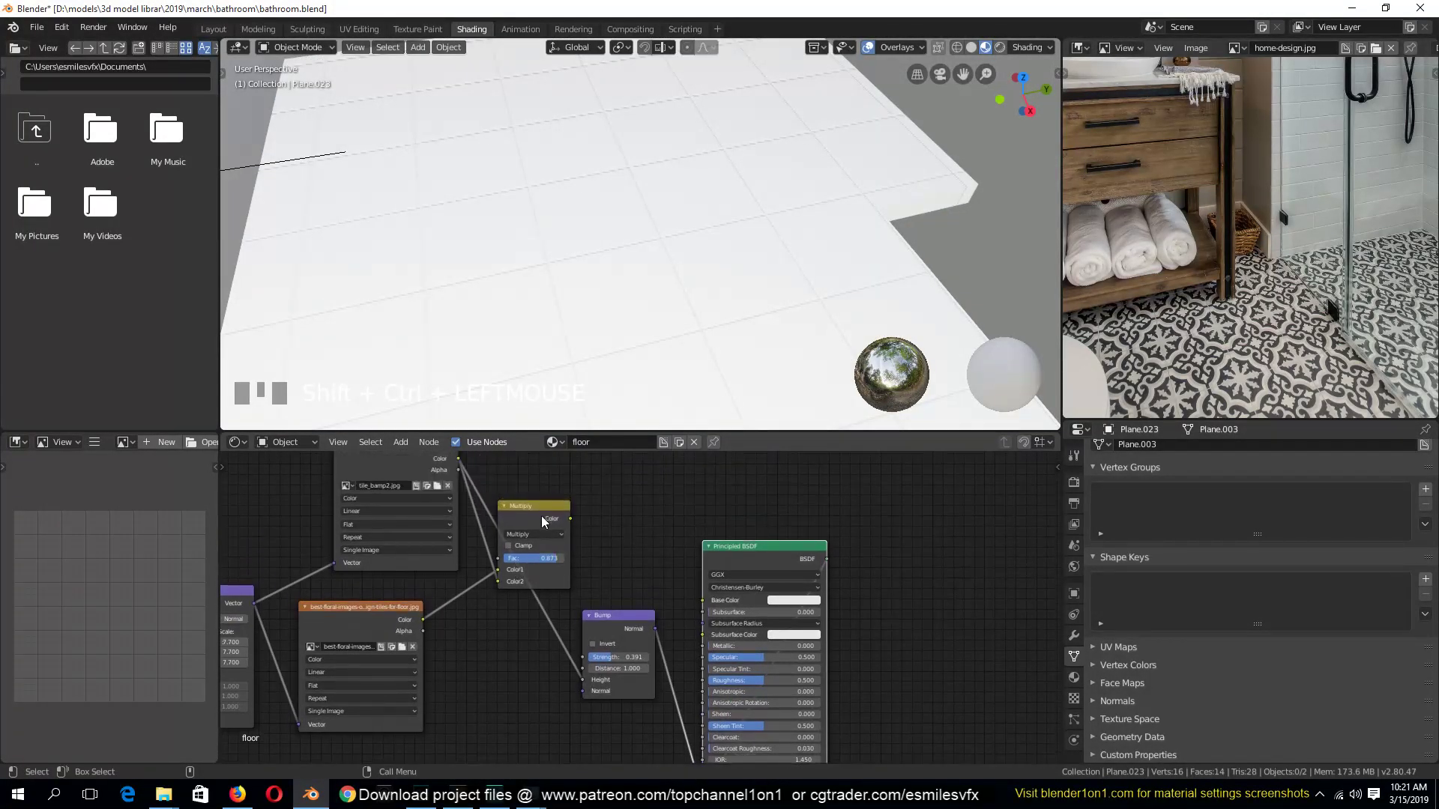
{"action": "left_click_drag", "start_coordinate": [542, 519], "coordinate": [703, 600]}
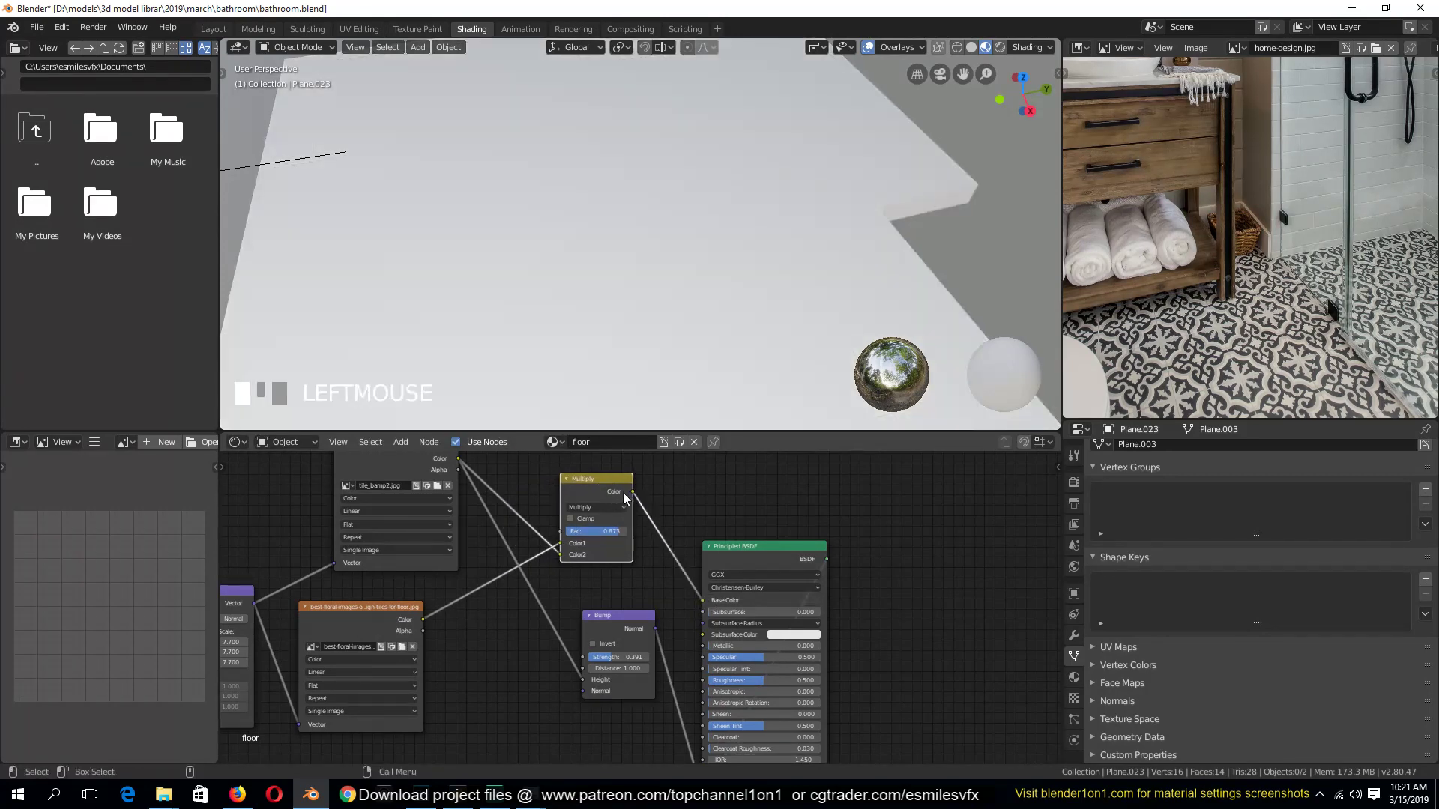
{"action": "scroll", "coordinate": [494, 618], "scroll_direction": "up", "scroll_amount": 2}
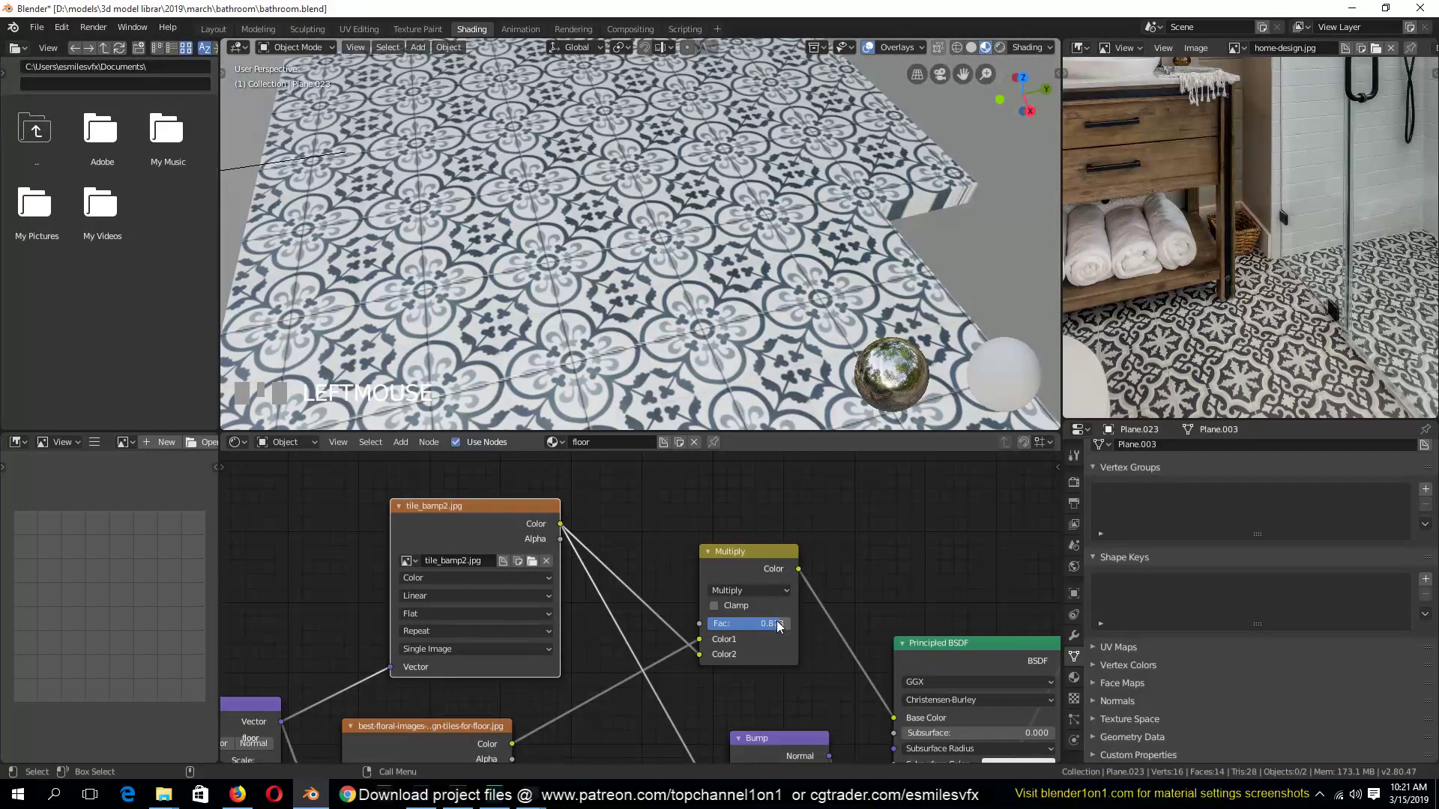
Try Multiply node factors of 0.545 and 1.000 while comparing the joint lines on the floor up close
{"action": "mouse_move", "coordinate": [777, 626]}
{"action": "left_mouse_down"}
{"action": "mouse_move", "coordinate": [726, 625]}
{"action": "mouse_move", "coordinate": [791, 626]}
{"action": "left_mouse_up"}
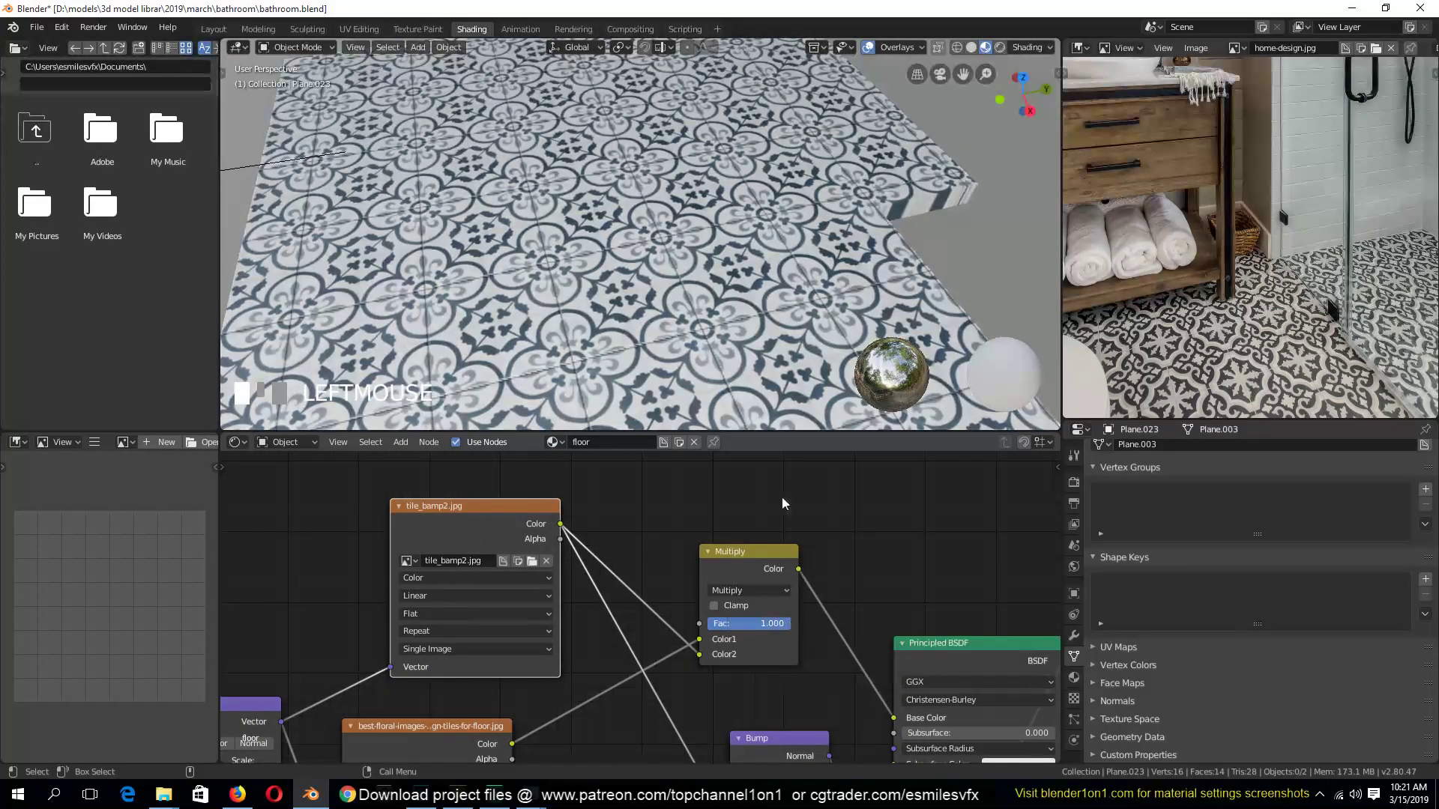
{"action": "scroll", "coordinate": [728, 261], "scroll_direction": "up", "scroll_amount": 7}
{"action": "middle_click_drag", "start_coordinate": [729, 261], "coordinate": [726, 255]}
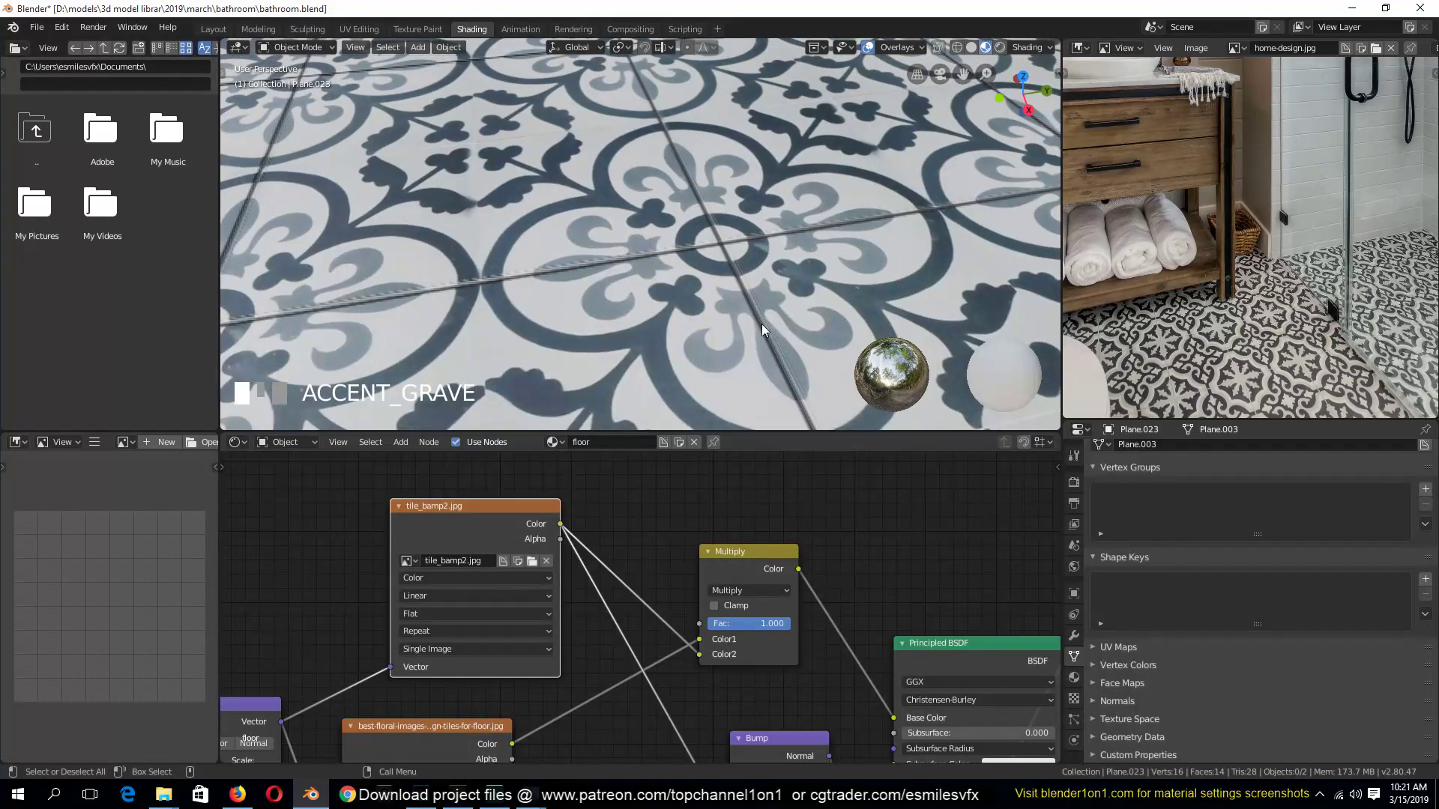
{"action": "left_click_drag", "start_coordinate": [783, 623], "coordinate": [752, 624]}
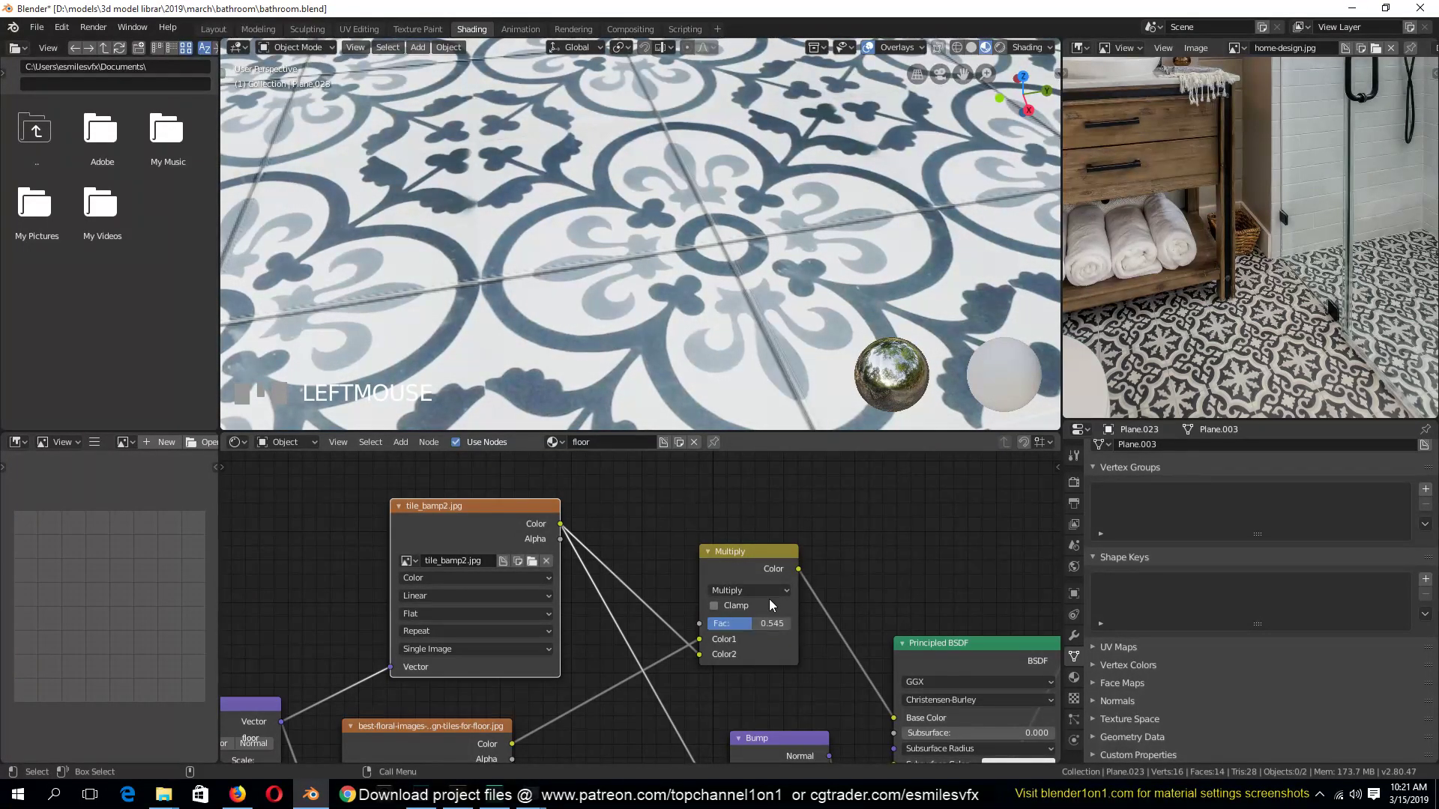
{"action": "left_click_drag", "start_coordinate": [755, 625], "coordinate": [791, 625]}
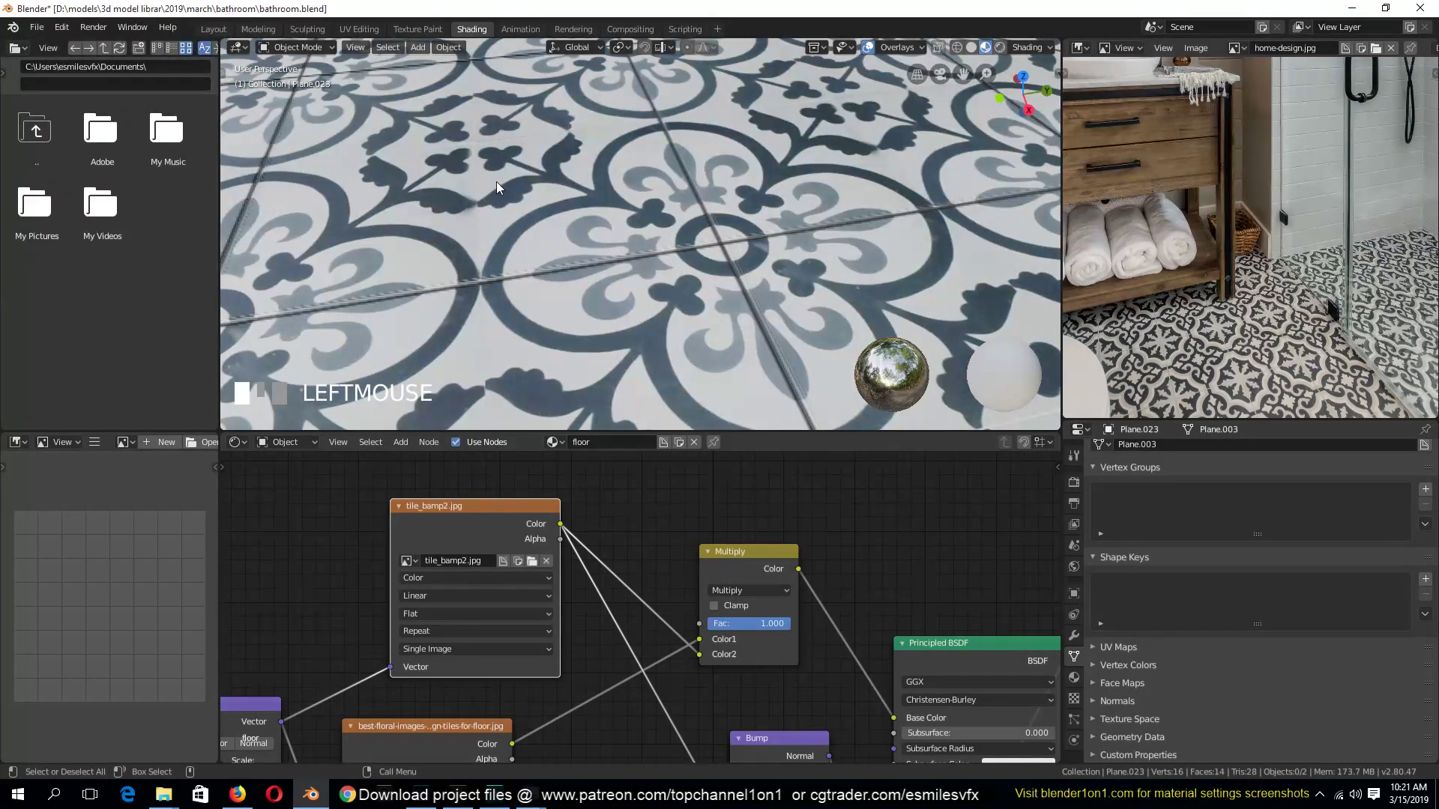
Change the Multiply node's blend type to Overlay with a factor of 0.573 and save the file
{"action": "left_click", "coordinate": [748, 590]}
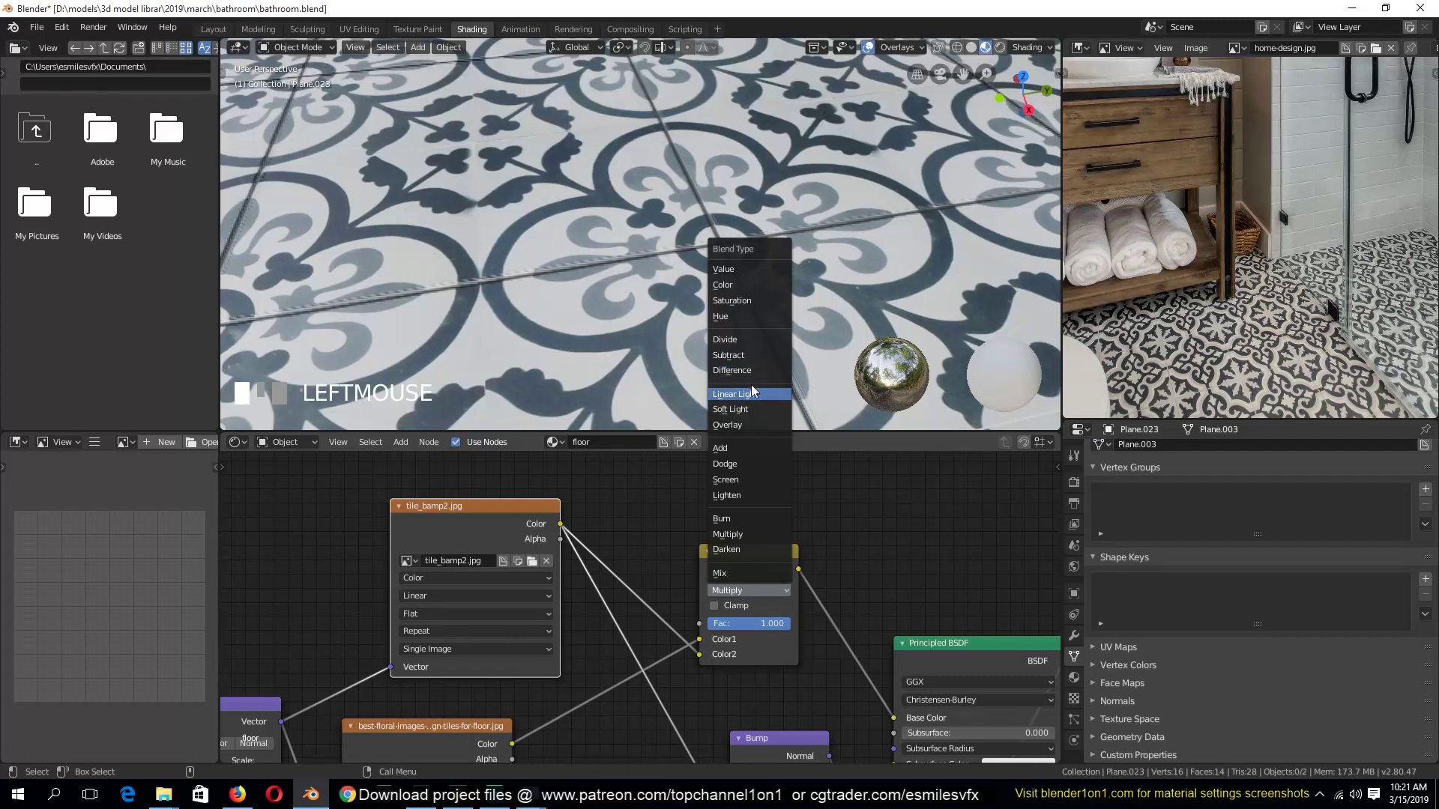
{"action": "left_click", "coordinate": [750, 409]}
{"action": "left_click", "coordinate": [786, 592]}
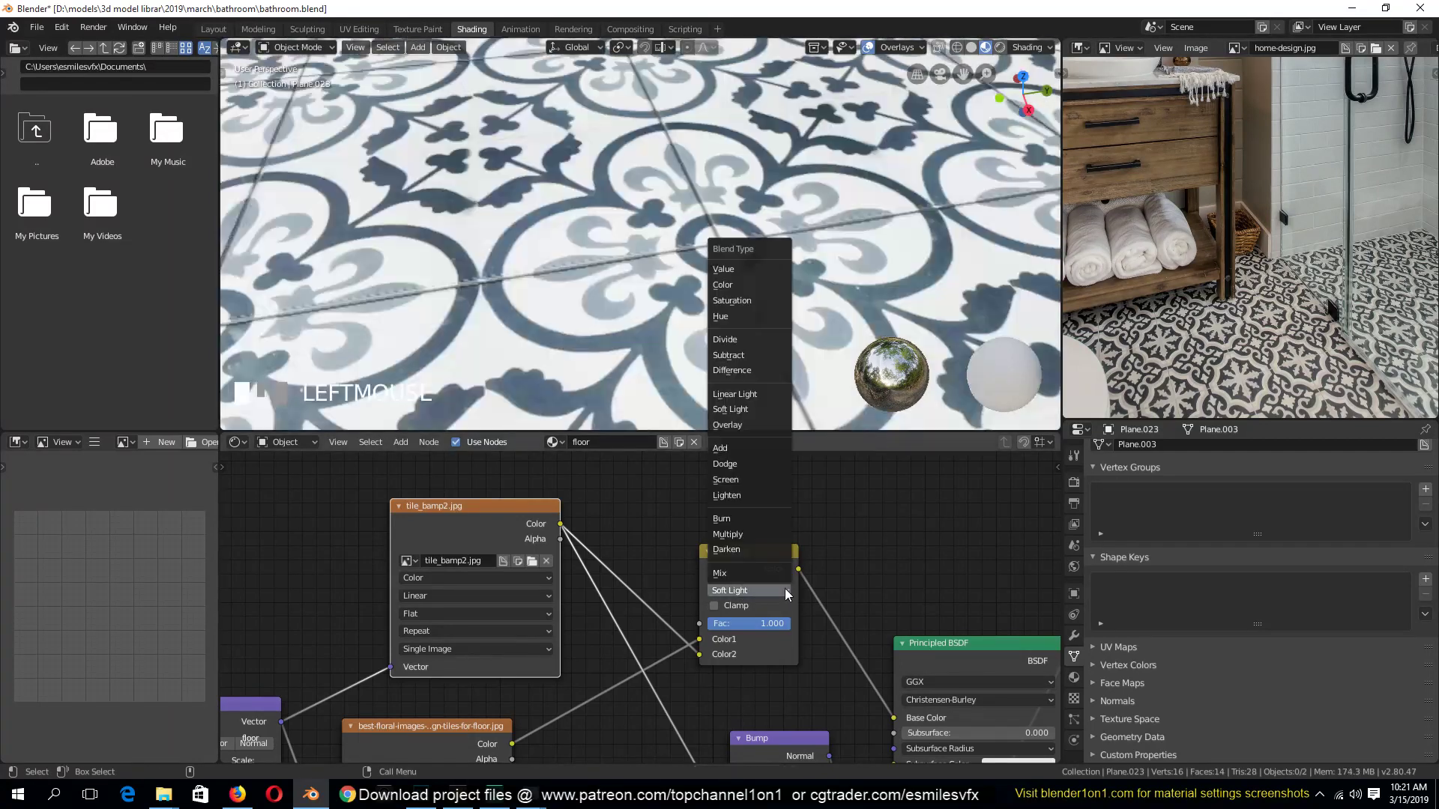
{"action": "left_click", "coordinate": [745, 425]}
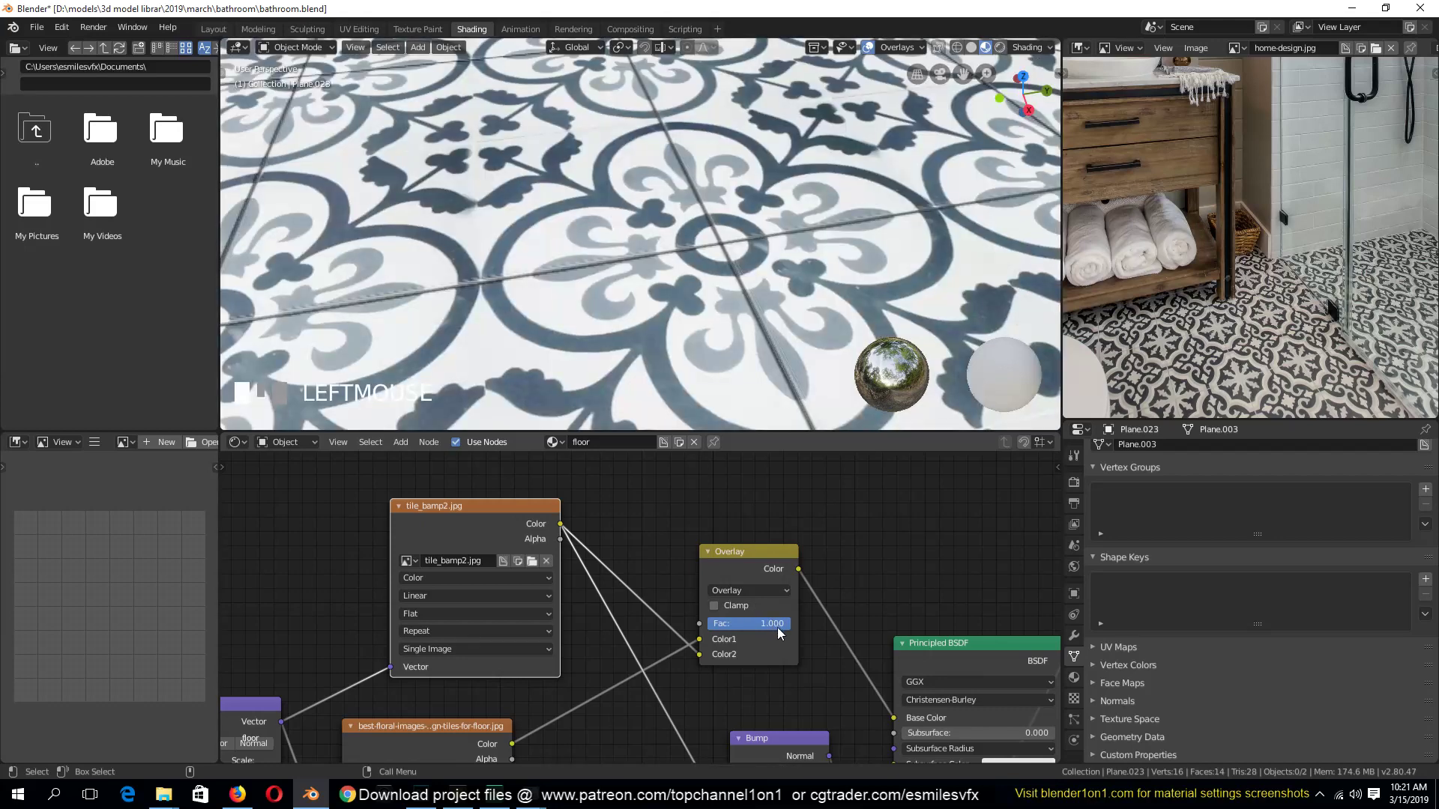
{"action": "left_click_drag", "start_coordinate": [774, 628], "coordinate": [744, 624]}
{"action": "scroll", "coordinate": [698, 313], "scroll_direction": "down", "scroll_amount": 3}
{"action": "scroll", "coordinate": [698, 313], "scroll_direction": "down", "scroll_amount": 5}
{"action": "key", "text": "ctrl+s"}
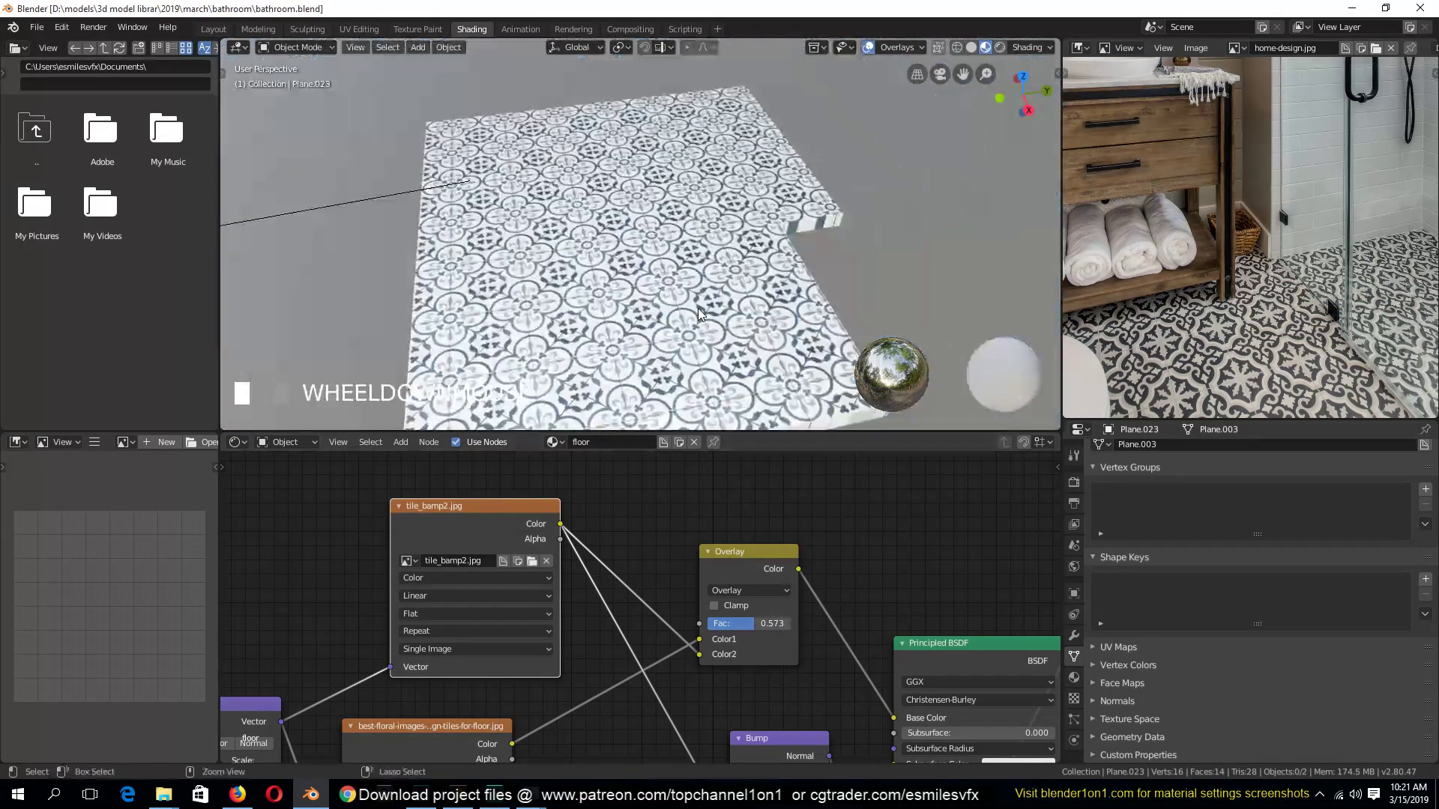
Spread out the node layout by moving the Principled BSDF and Bump nodes farther along and the Overlay node higher
{"action": "middle_click_drag", "start_coordinate": [699, 313], "coordinate": [727, 255]}
{"action": "scroll", "coordinate": [727, 254], "scroll_direction": "up", "scroll_amount": 5}
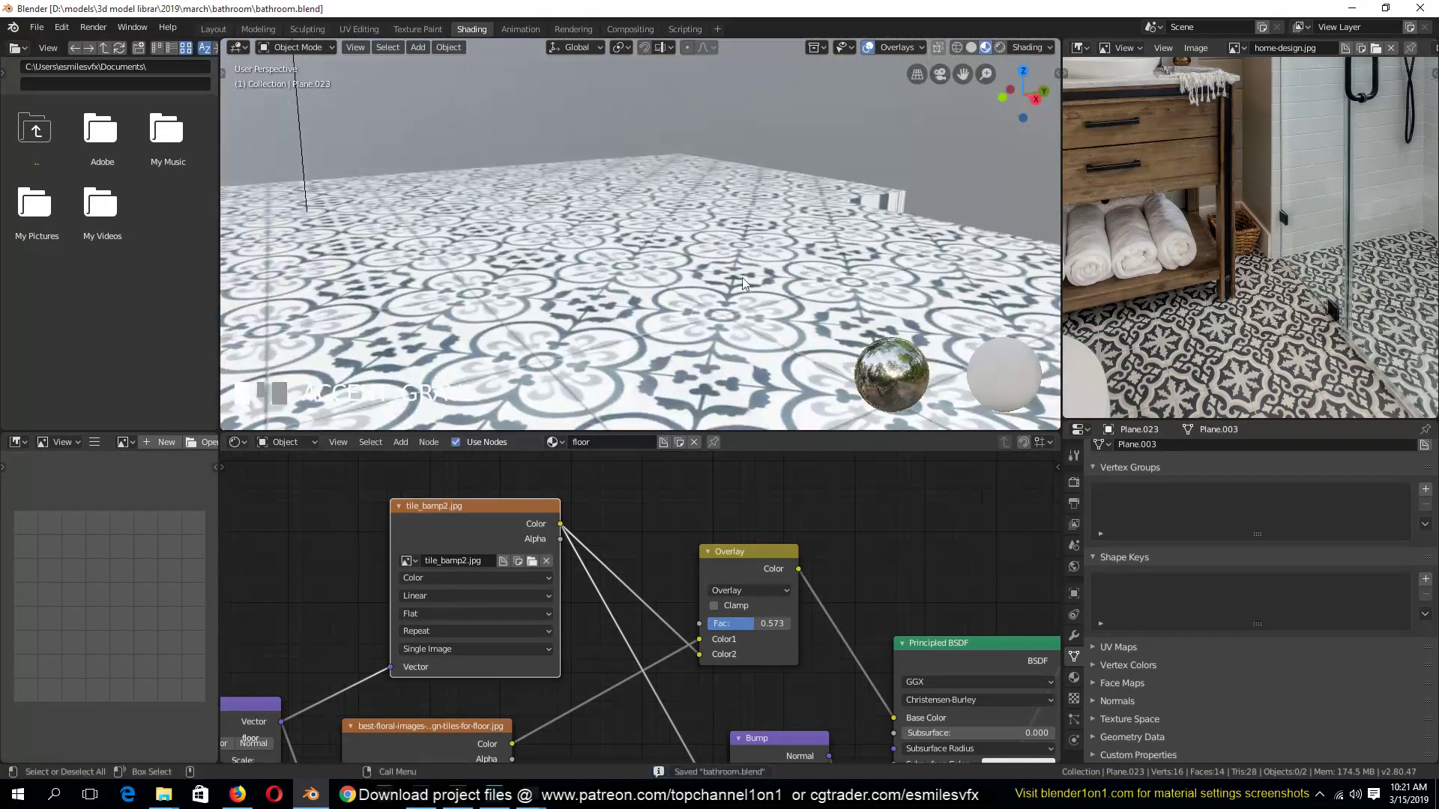
{"action": "middle_click_drag", "start_coordinate": [975, 648], "coordinate": [738, 493]}
{"action": "left_click_drag", "start_coordinate": [738, 493], "coordinate": [971, 486]}
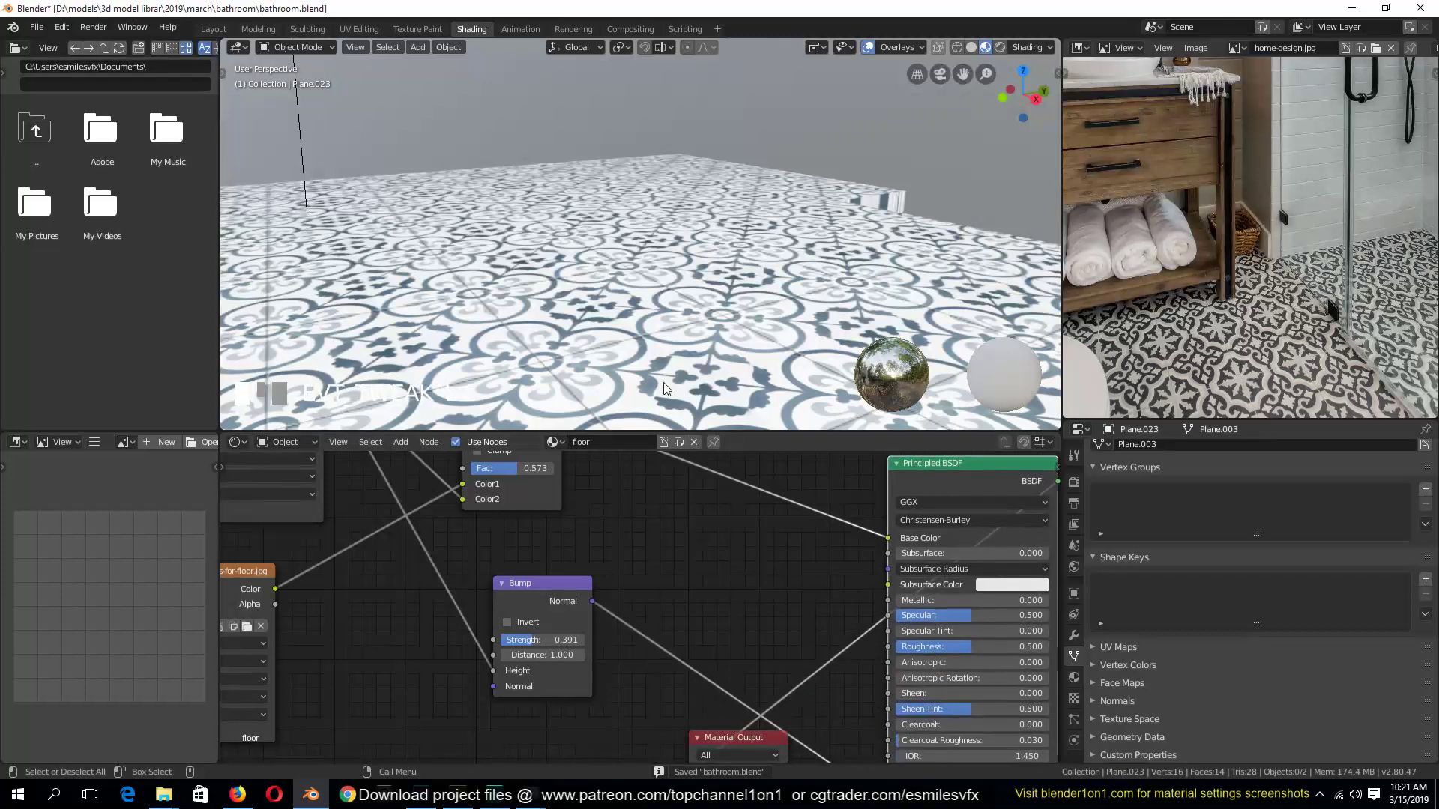
{"action": "middle_click_drag", "start_coordinate": [691, 507], "coordinate": [787, 524]}
{"action": "scroll", "coordinate": [661, 254], "scroll_direction": "up", "scroll_amount": 3}
{"action": "middle_click_drag", "start_coordinate": [661, 253], "coordinate": [651, 246]}
{"action": "middle_click_drag", "start_coordinate": [578, 639], "coordinate": [517, 682]}
{"action": "left_click_drag", "start_coordinate": [517, 682], "coordinate": [671, 626]}
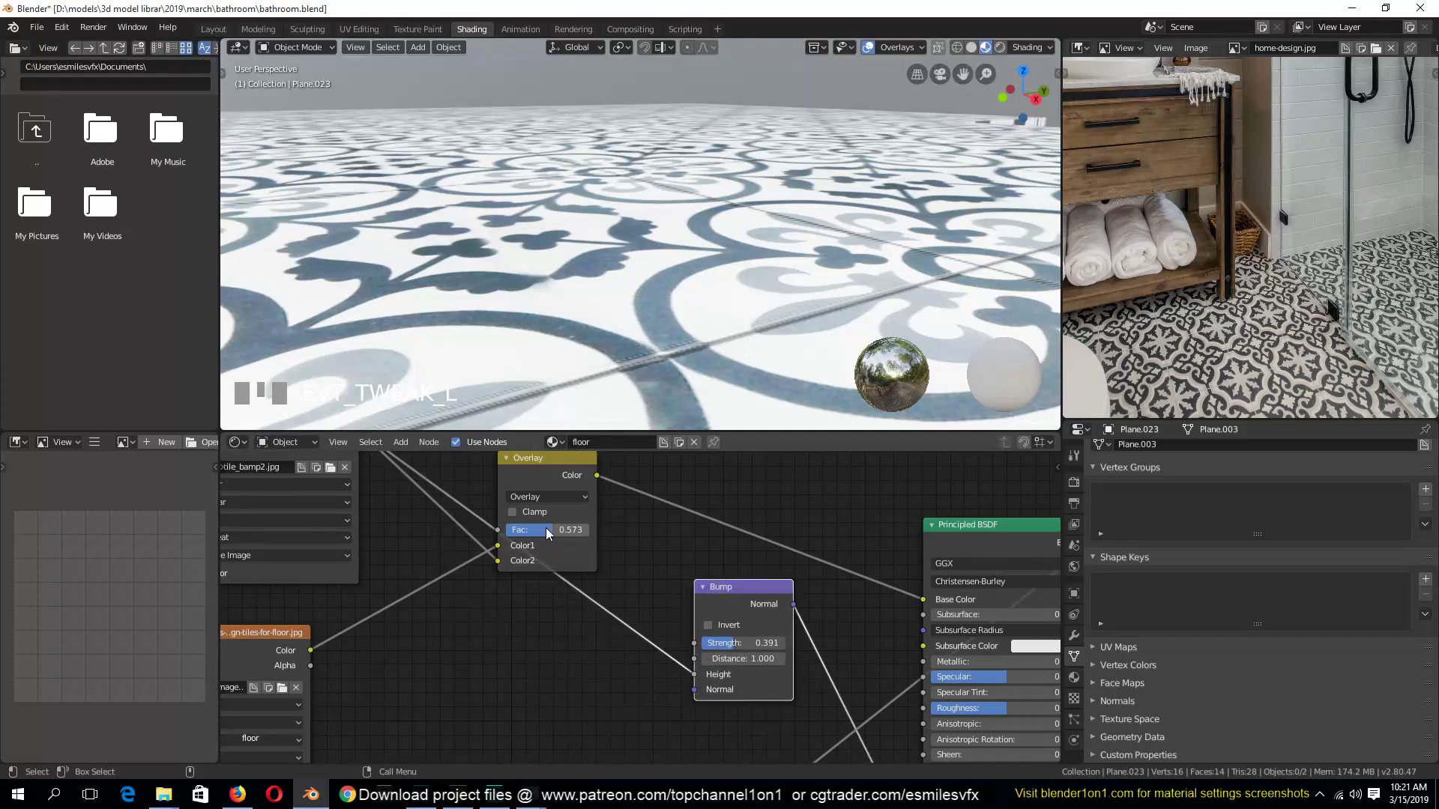
{"action": "middle_click_drag", "start_coordinate": [547, 526], "coordinate": [591, 567]}
{"action": "left_click_drag", "start_coordinate": [590, 530], "coordinate": [607, 441]}
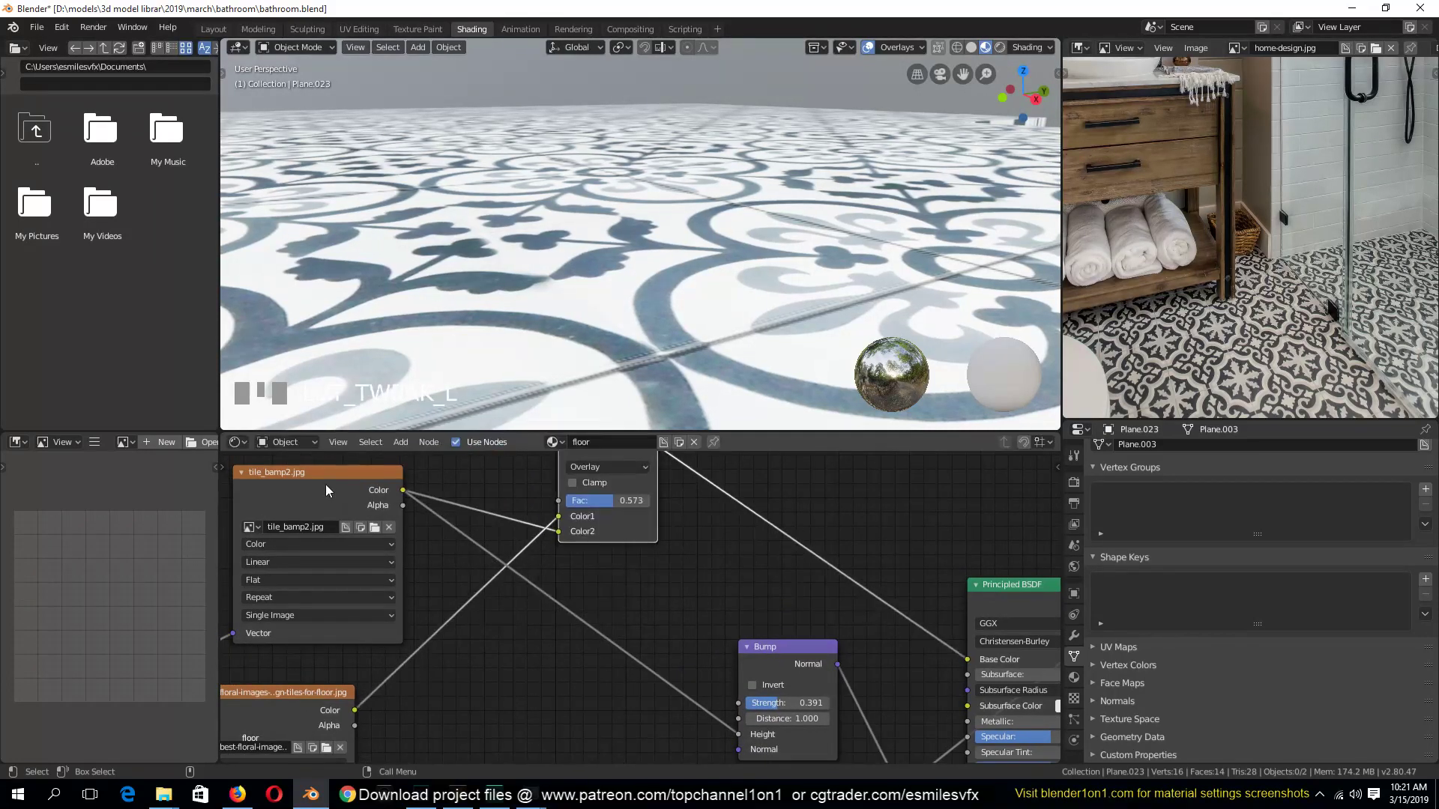
Duplicate the Overlay node onto the link between tile_bamp2.jpg and the Bump node's Height, and preview its output
{"action": "key", "text": "shift+d"}
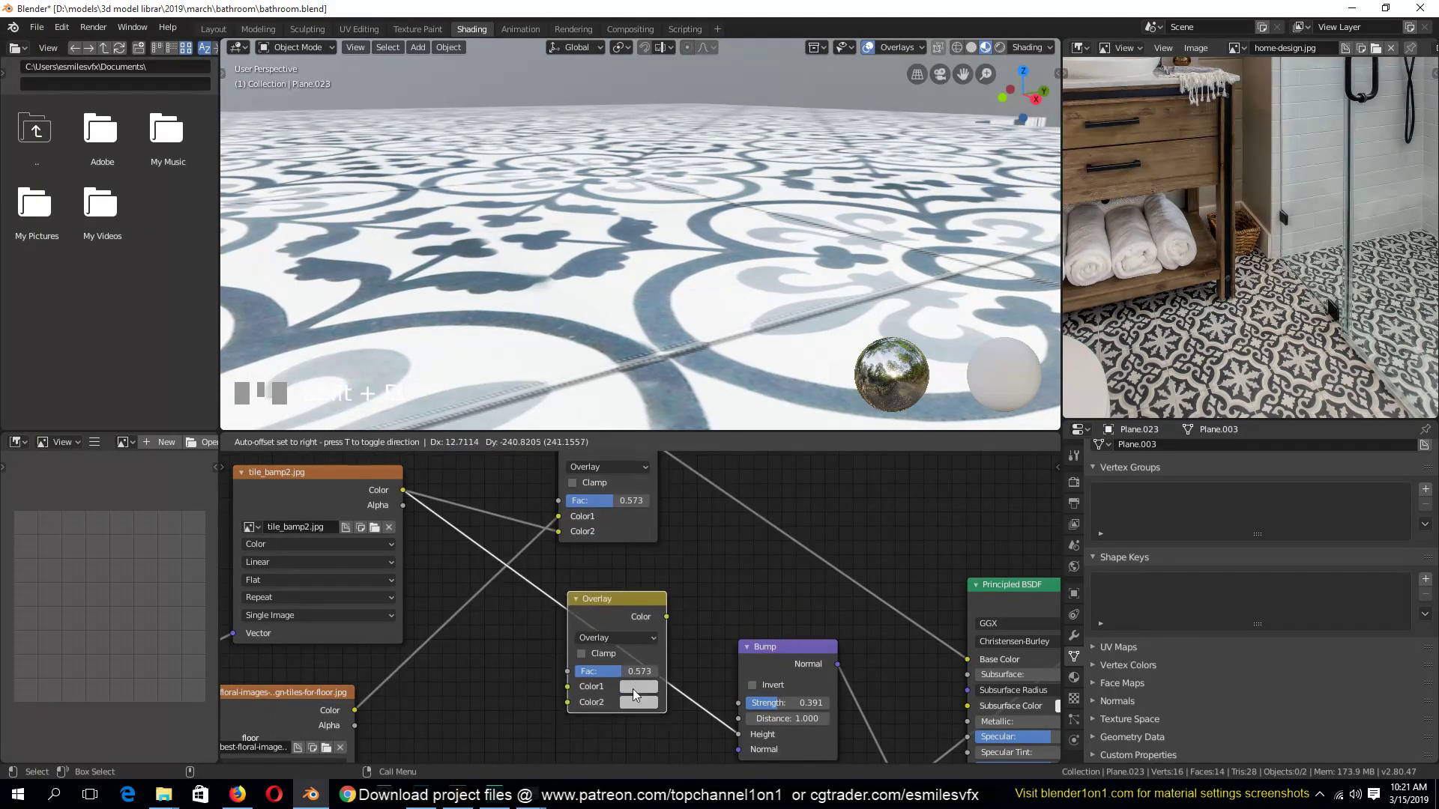
{"action": "left_click", "coordinate": [634, 694]}
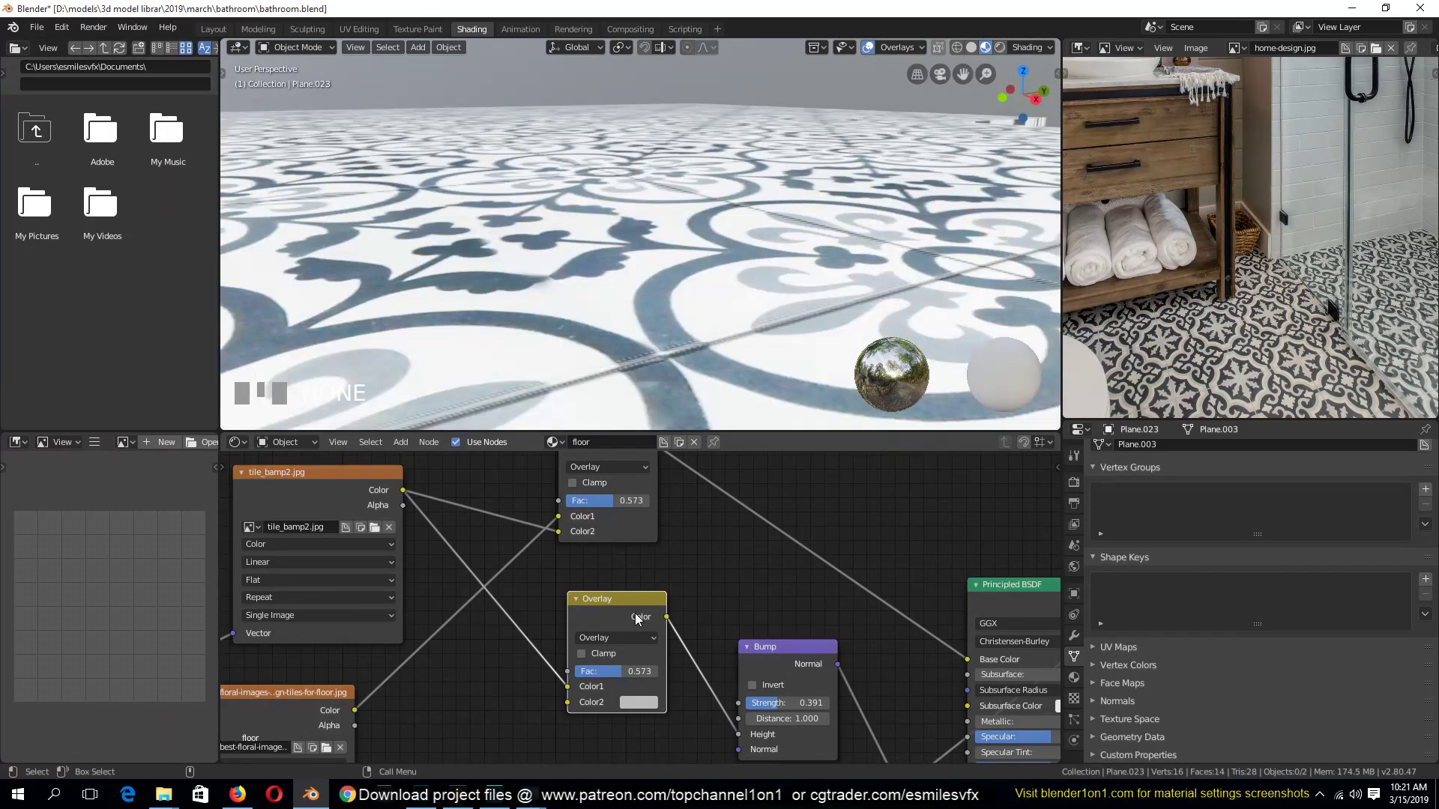
{"action": "left_click", "coordinate": [636, 617], "text": "ctrl+shift"}
Set the duplicated mix node's blend type to Multiply and connect the floral tile image's Color output to its Color2 input
{"action": "left_click", "coordinate": [635, 638]}
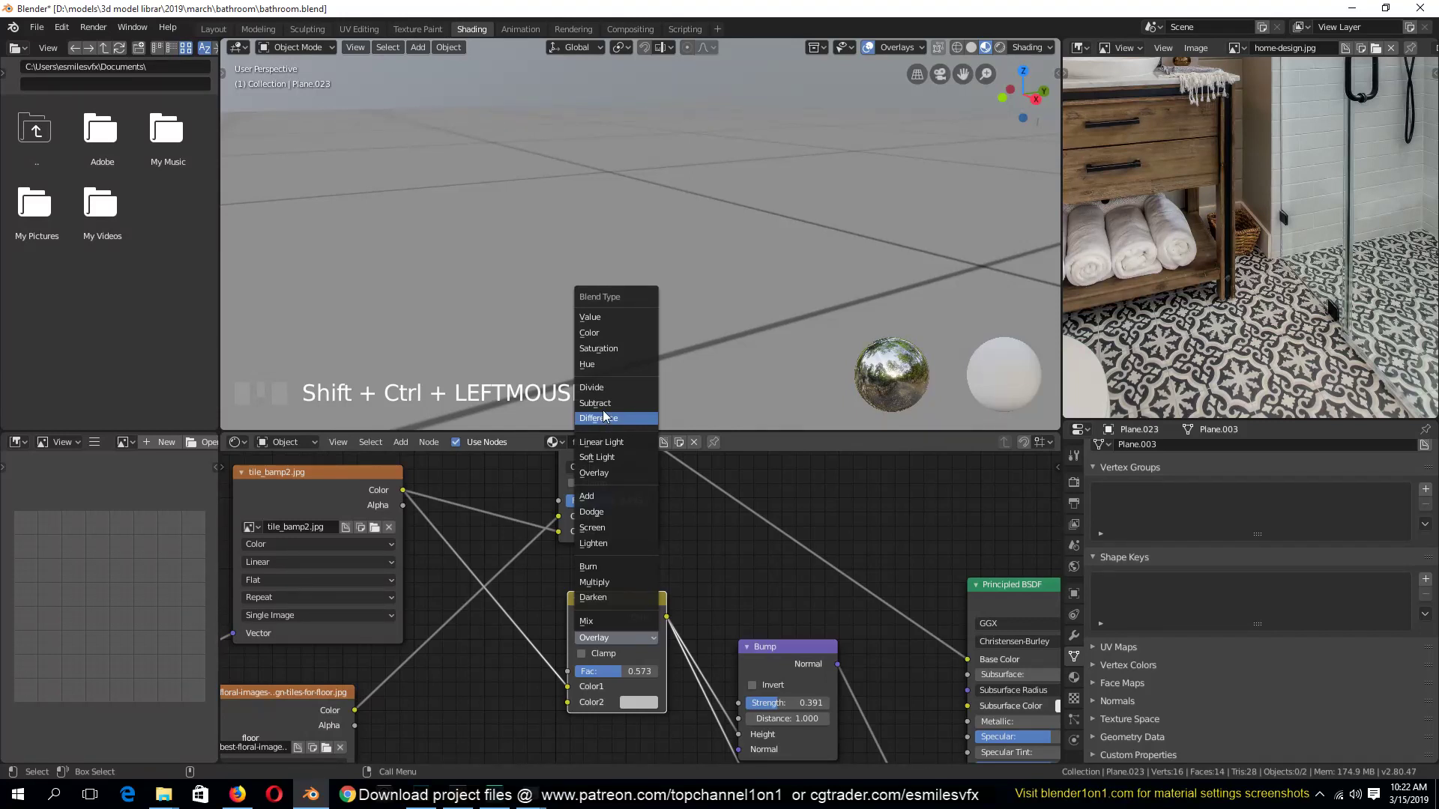
{"action": "left_click", "coordinate": [618, 639]}
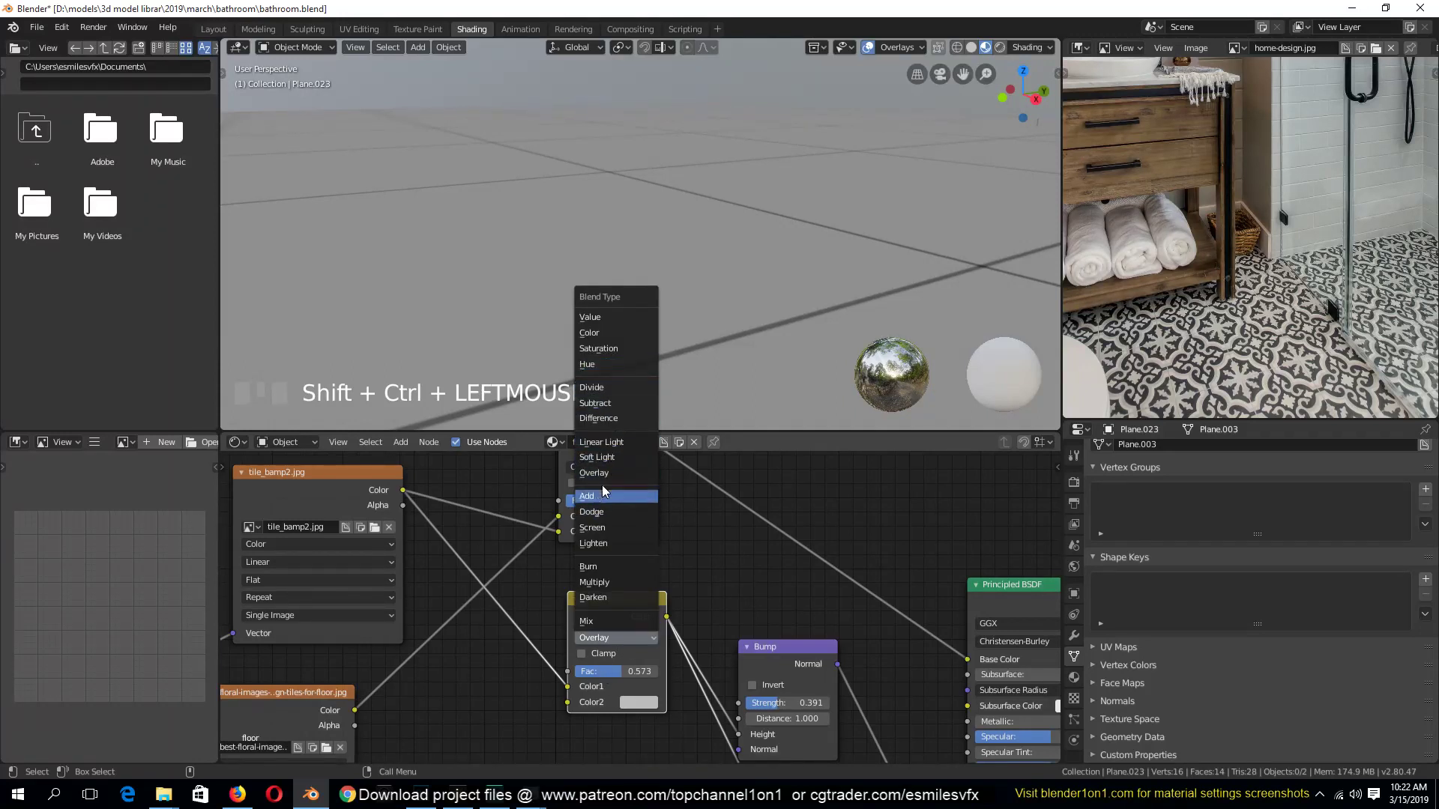
{"action": "left_click", "coordinate": [592, 581]}
{"action": "left_click_drag", "start_coordinate": [354, 710], "coordinate": [568, 703]}
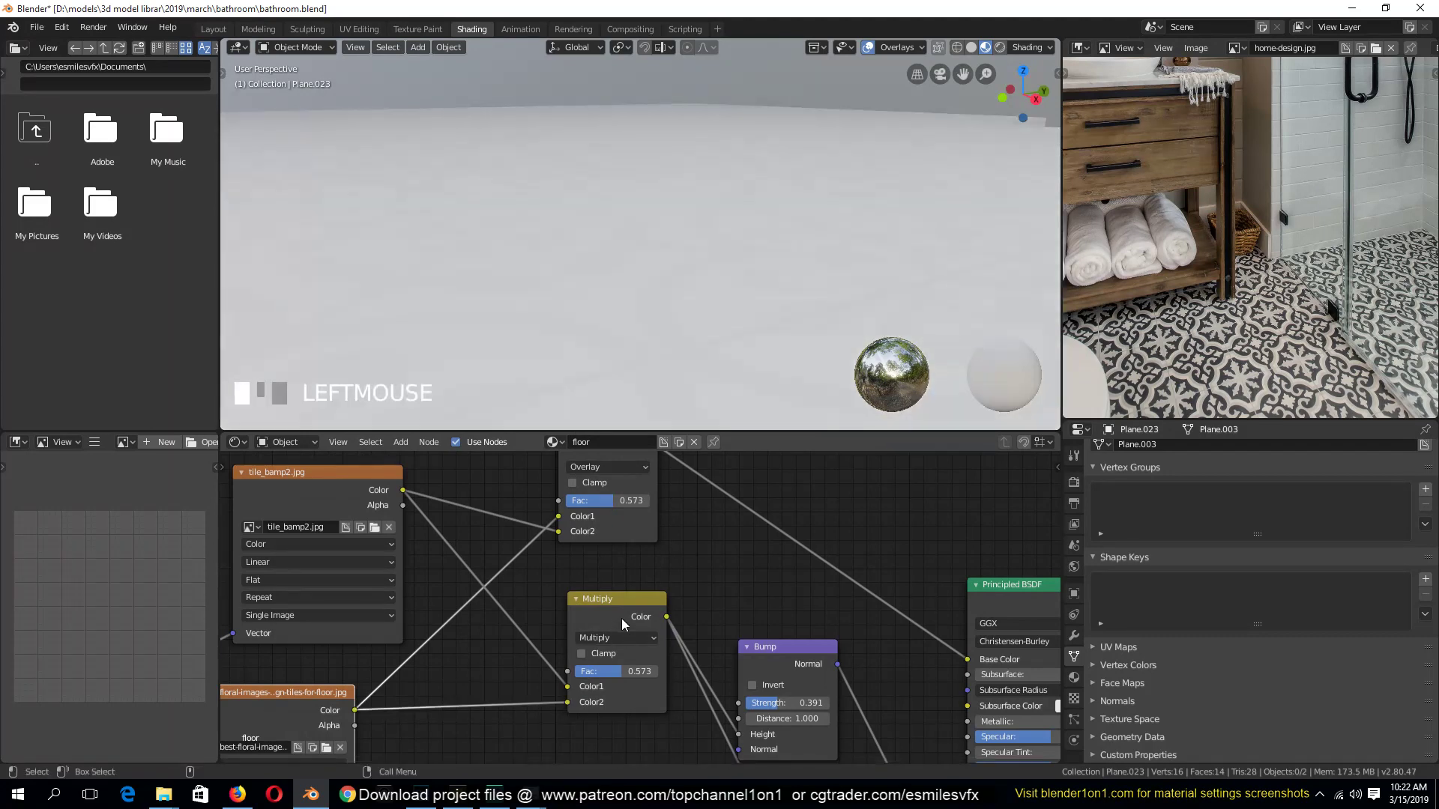
Reduce the new Multiply node's factor to 0.136 so the floral pattern only faintly shades the bump map
{"action": "key", "text": "grave"}
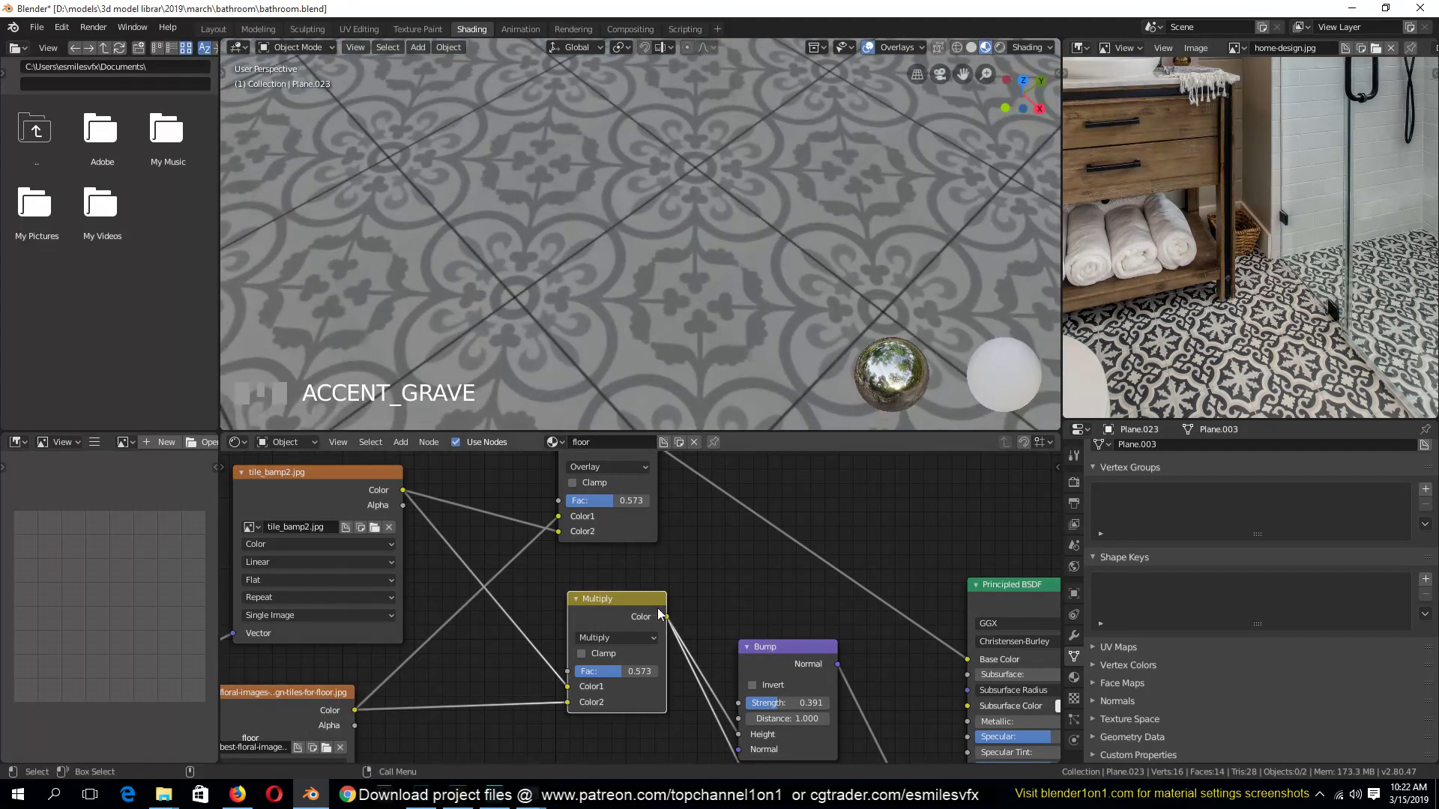
{"action": "mouse_move", "coordinate": [621, 671]}
{"action": "left_mouse_down"}
{"action": "mouse_move", "coordinate": [658, 672]}
{"action": "mouse_move", "coordinate": [602, 672]}
{"action": "left_mouse_up"}
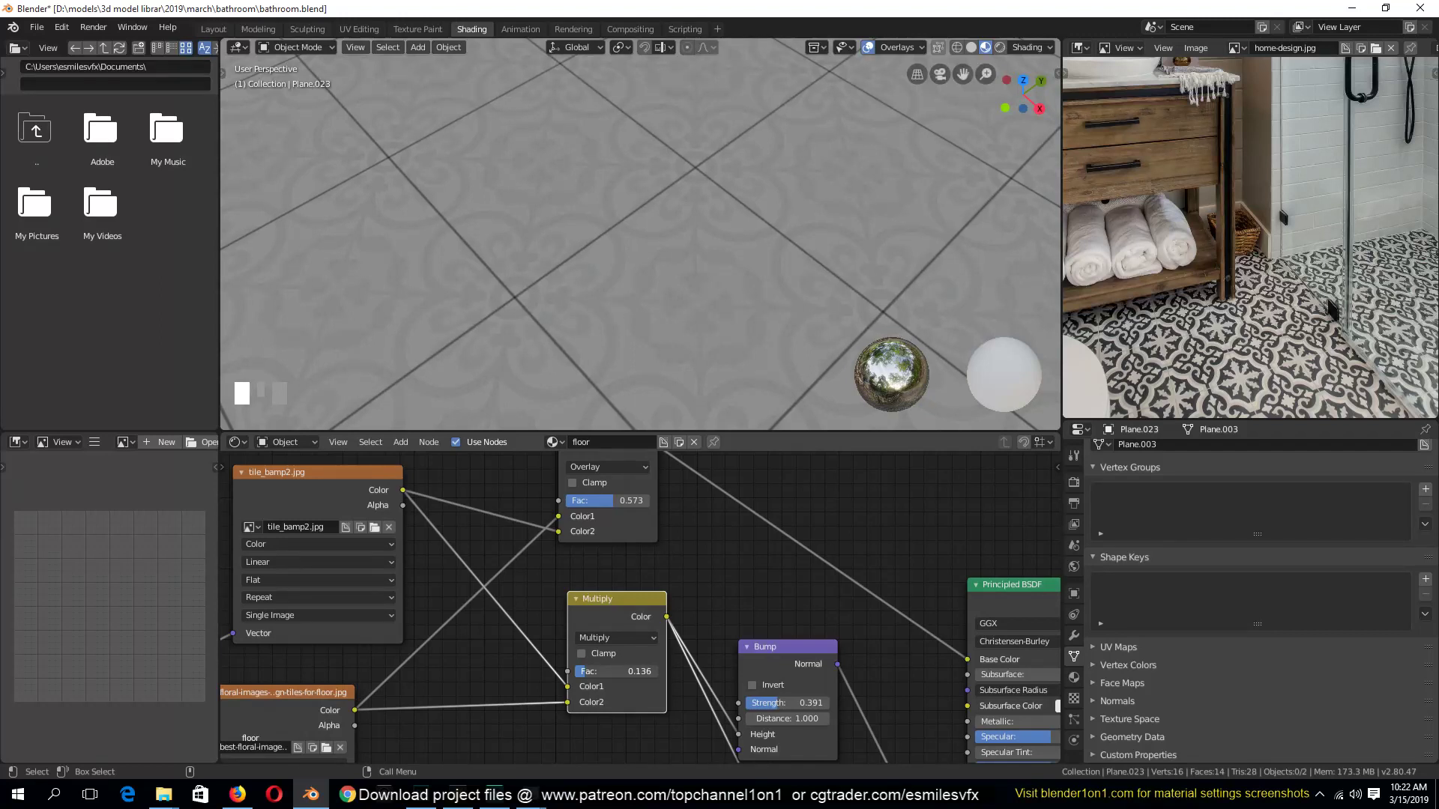
{"action": "key", "text": "grave"}
{"action": "middle_click_drag", "start_coordinate": [659, 307], "coordinate": [657, 255]}
Disconnect the Overlay node from the Base Color and preview the Principled BSDF to inspect the bump relief alone
{"action": "middle_click_drag", "start_coordinate": [942, 699], "coordinate": [838, 655]}
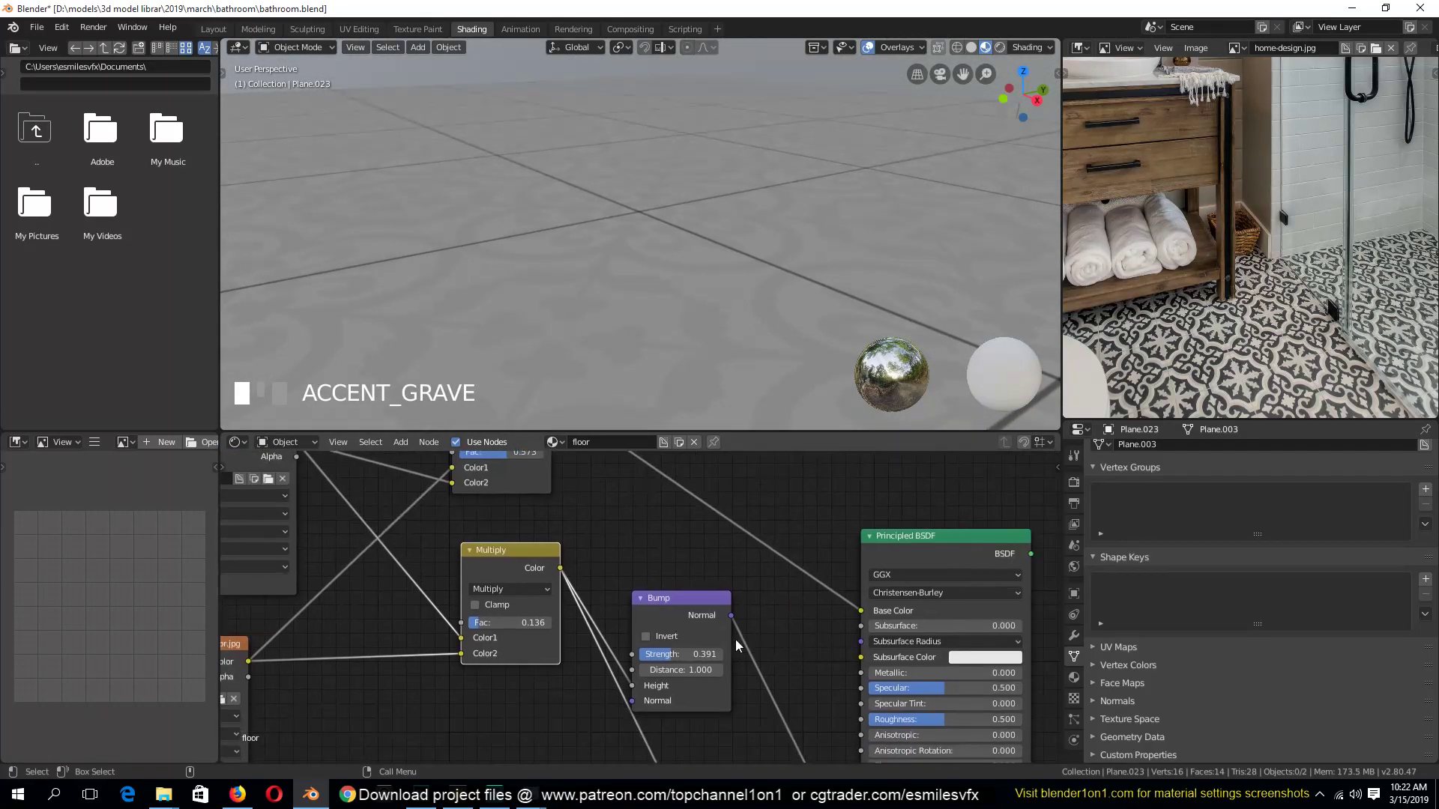
{"action": "left_click_drag", "start_coordinate": [861, 611], "coordinate": [782, 520]}
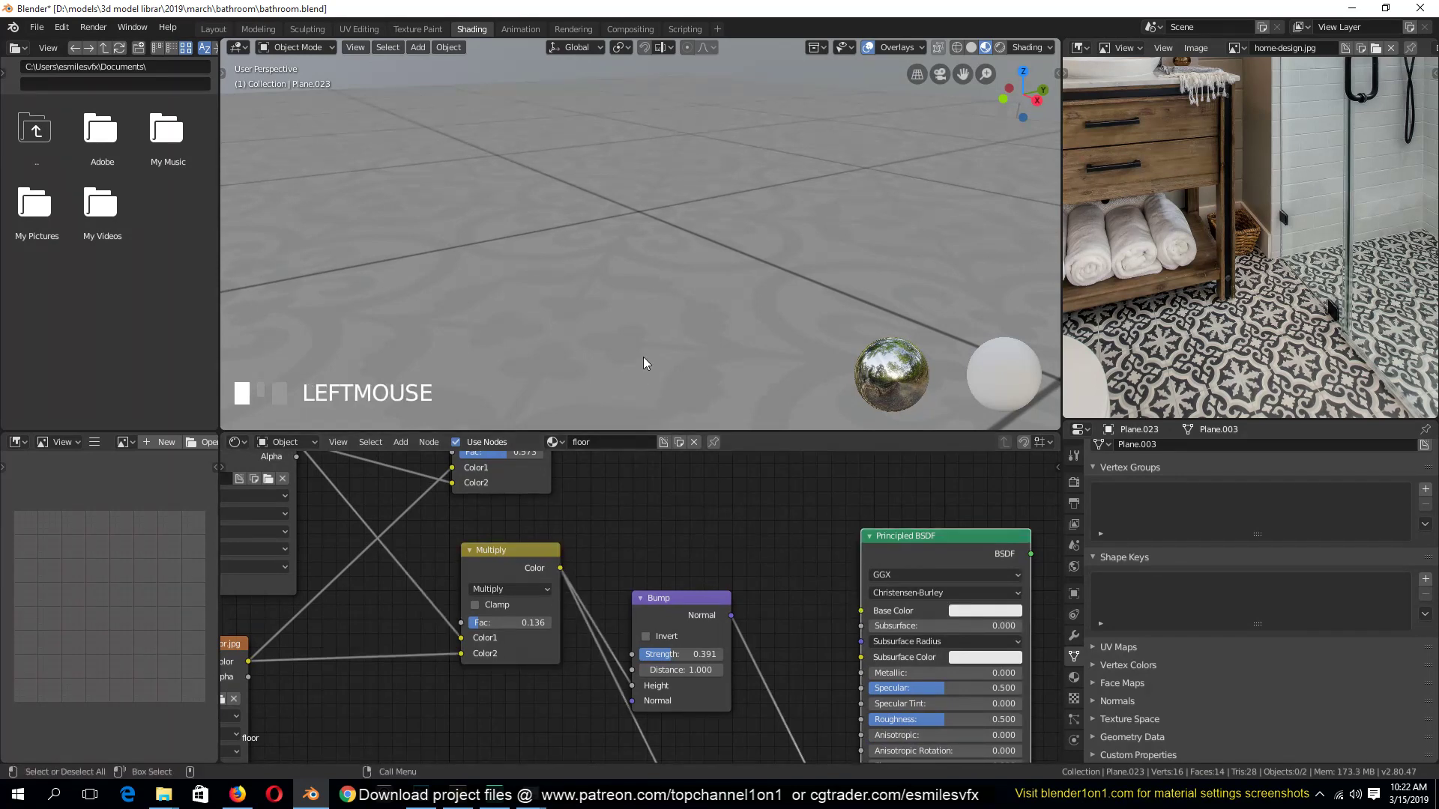
{"action": "left_click", "coordinate": [926, 553], "text": "ctrl+shift"}
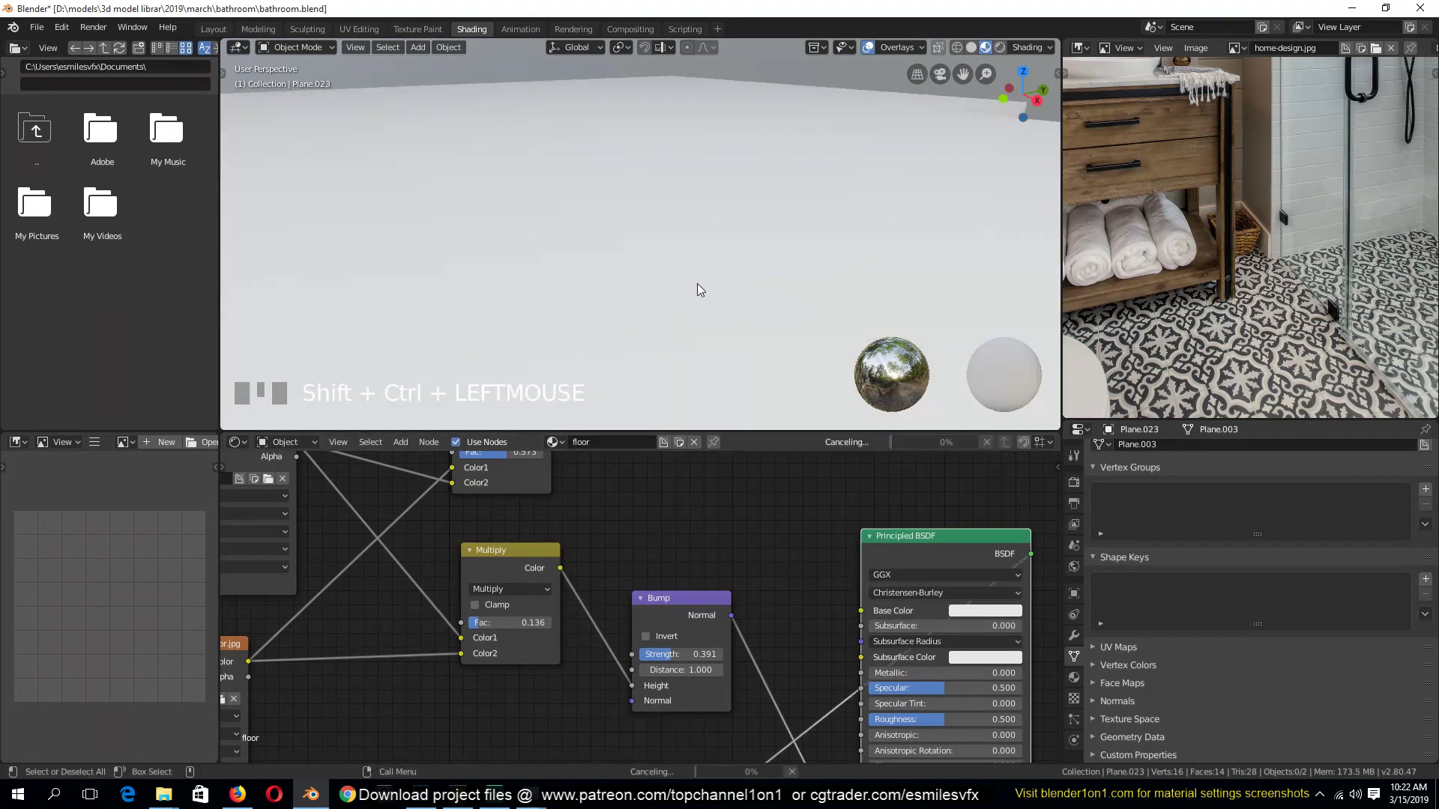
{"action": "middle_click_drag", "start_coordinate": [696, 284], "coordinate": [735, 312]}
Widen the Overlay node and reconnect its Color output to the Principled BSDF's Base Color
{"action": "middle_click_drag", "start_coordinate": [862, 577], "coordinate": [783, 516]}
{"action": "scroll", "coordinate": [524, 543], "scroll_direction": "up", "scroll_amount": 4, "text": "shift"}
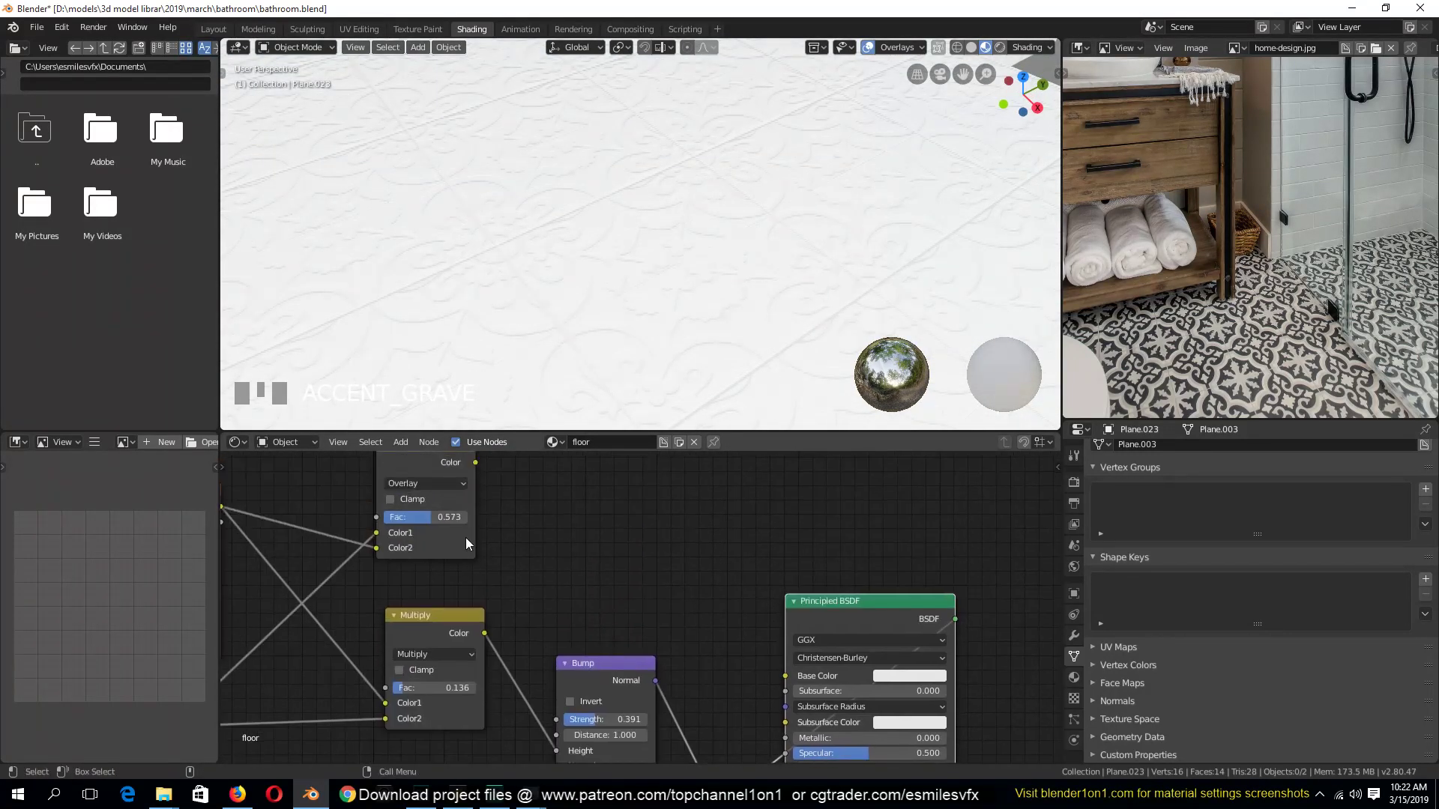
{"action": "left_click_drag", "start_coordinate": [476, 458], "coordinate": [545, 527]}
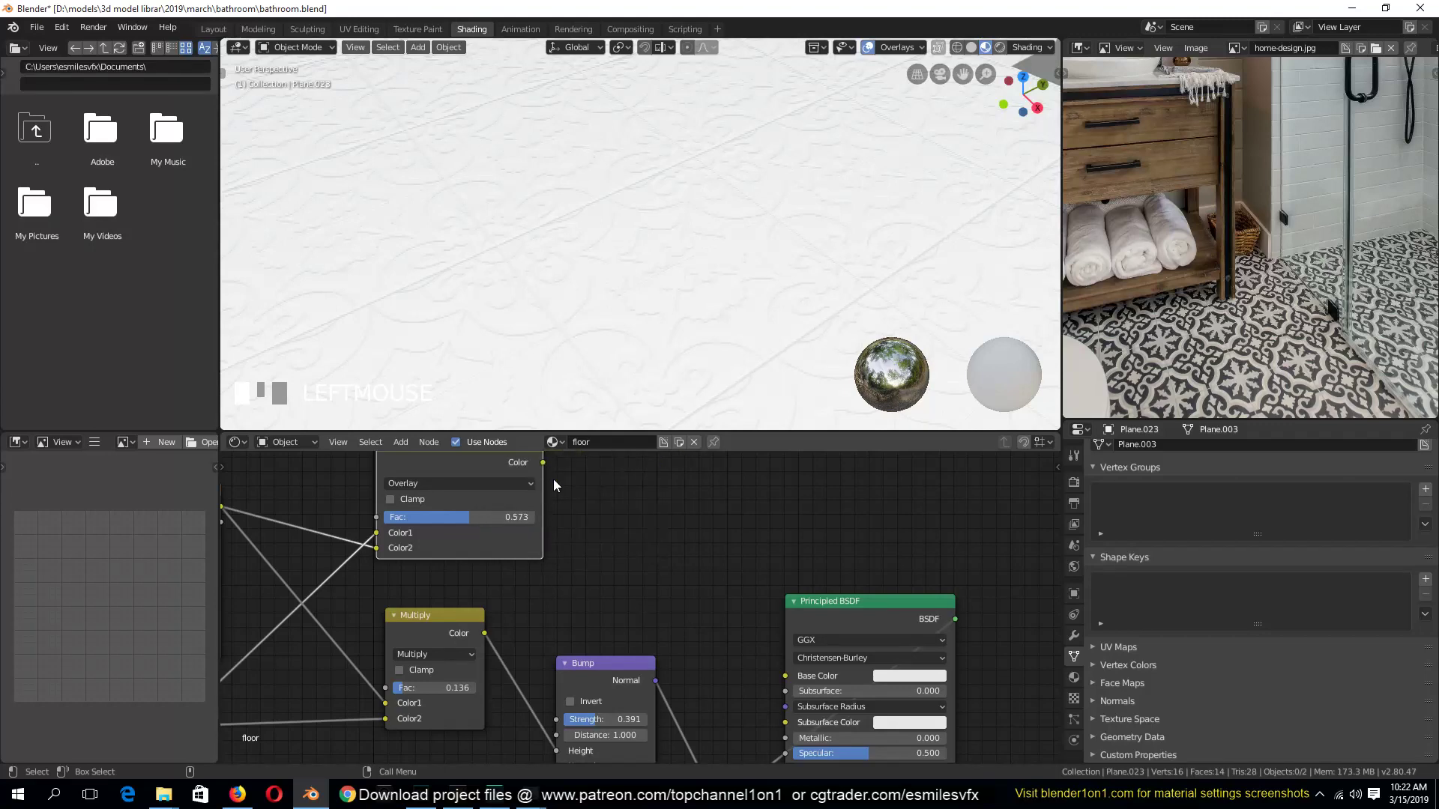
{"action": "left_click_drag", "start_coordinate": [542, 462], "coordinate": [785, 676]}
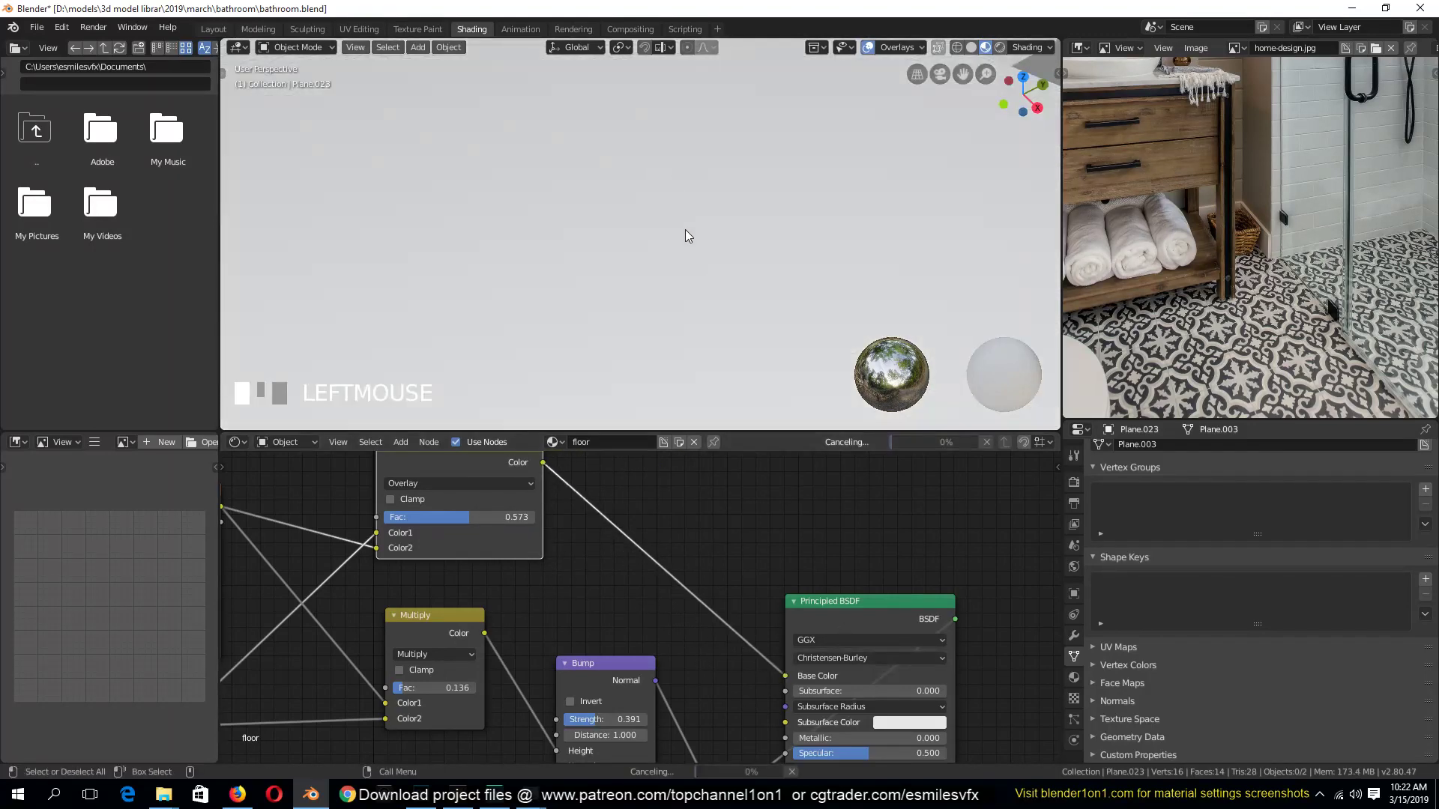
Set the Principled BSDF's Roughness to 0.157, check the floor's gloss up close and save the file
{"action": "key", "text": "ctrl+s"}
{"action": "middle_click_drag", "start_coordinate": [685, 233], "coordinate": [662, 285]}
{"action": "middle_click_drag", "start_coordinate": [638, 687], "coordinate": [623, 576]}
{"action": "left_click_drag", "start_coordinate": [833, 673], "coordinate": [704, 673]}
{"action": "scroll", "coordinate": [674, 271], "scroll_direction": "down", "scroll_amount": 4}
{"action": "key", "text": "grave"}
{"action": "mouse_move", "coordinate": [675, 271]}
{"action": "middle_mouse_down"}
{"action": "mouse_move", "coordinate": [677, 209]}
{"action": "mouse_move", "coordinate": [691, 286]}
{"action": "mouse_move", "coordinate": [679, 245]}
{"action": "mouse_move", "coordinate": [674, 268]}
{"action": "middle_mouse_up"}
{"action": "scroll", "coordinate": [691, 284], "scroll_direction": "up", "scroll_amount": 8}
{"action": "scroll", "coordinate": [679, 244], "scroll_direction": "down", "scroll_amount": 3}
{"action": "key", "text": "ctrl+s"}
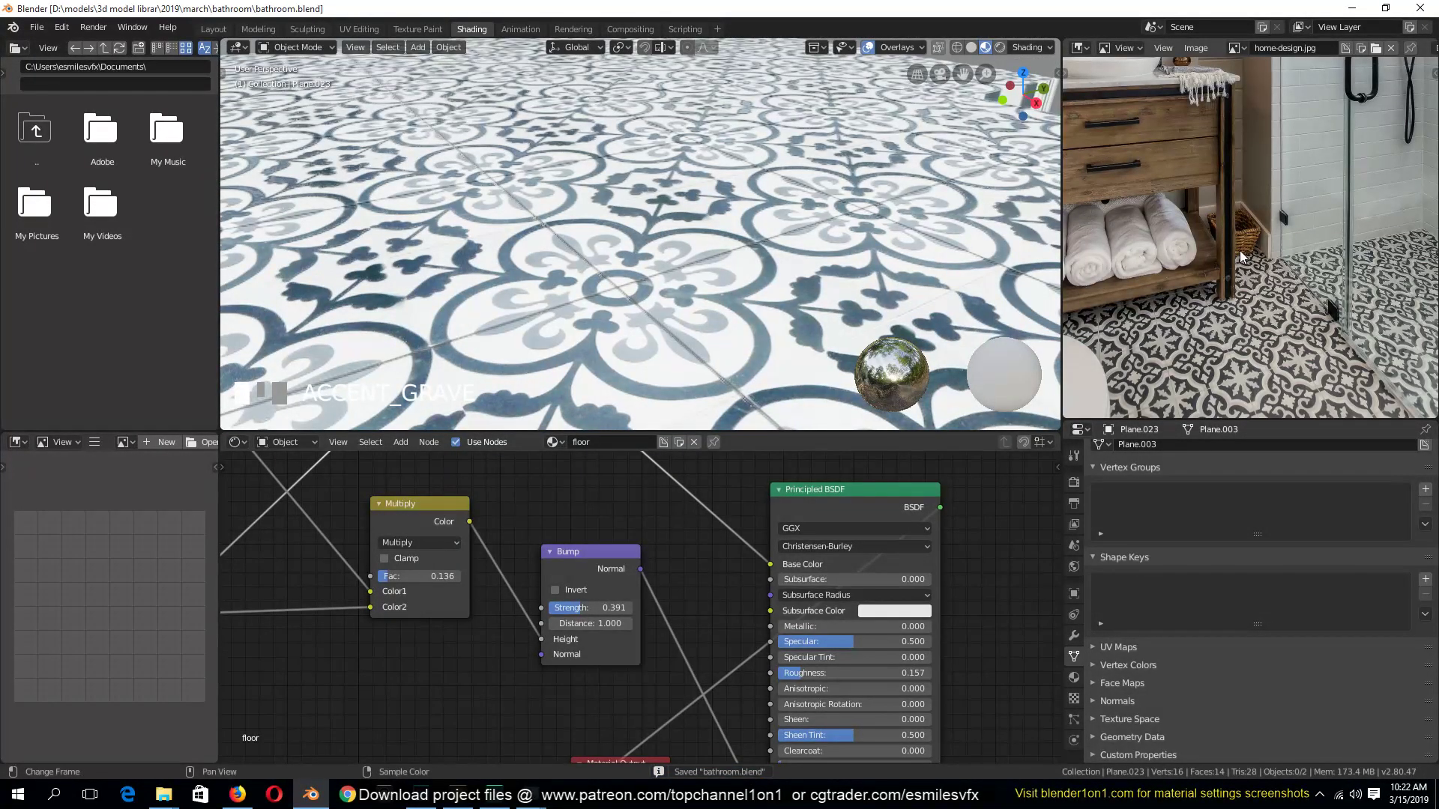
Review the silver metal background and 01-06-2013_grunge09 images in the photo viewer as candidate roughness textures
{"action": "key", "text": "alt+Tab"}
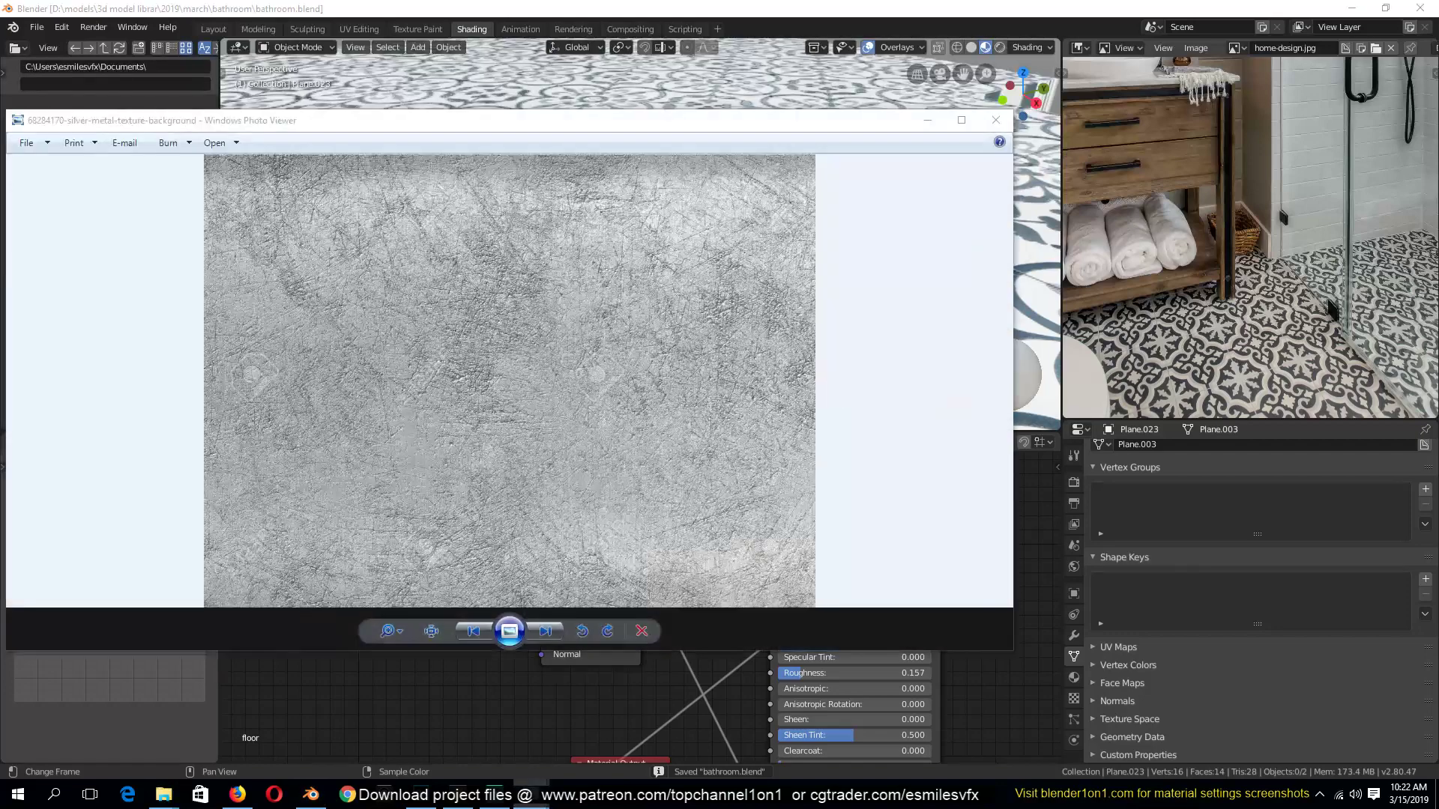
{"action": "left_click", "coordinate": [995, 120]}
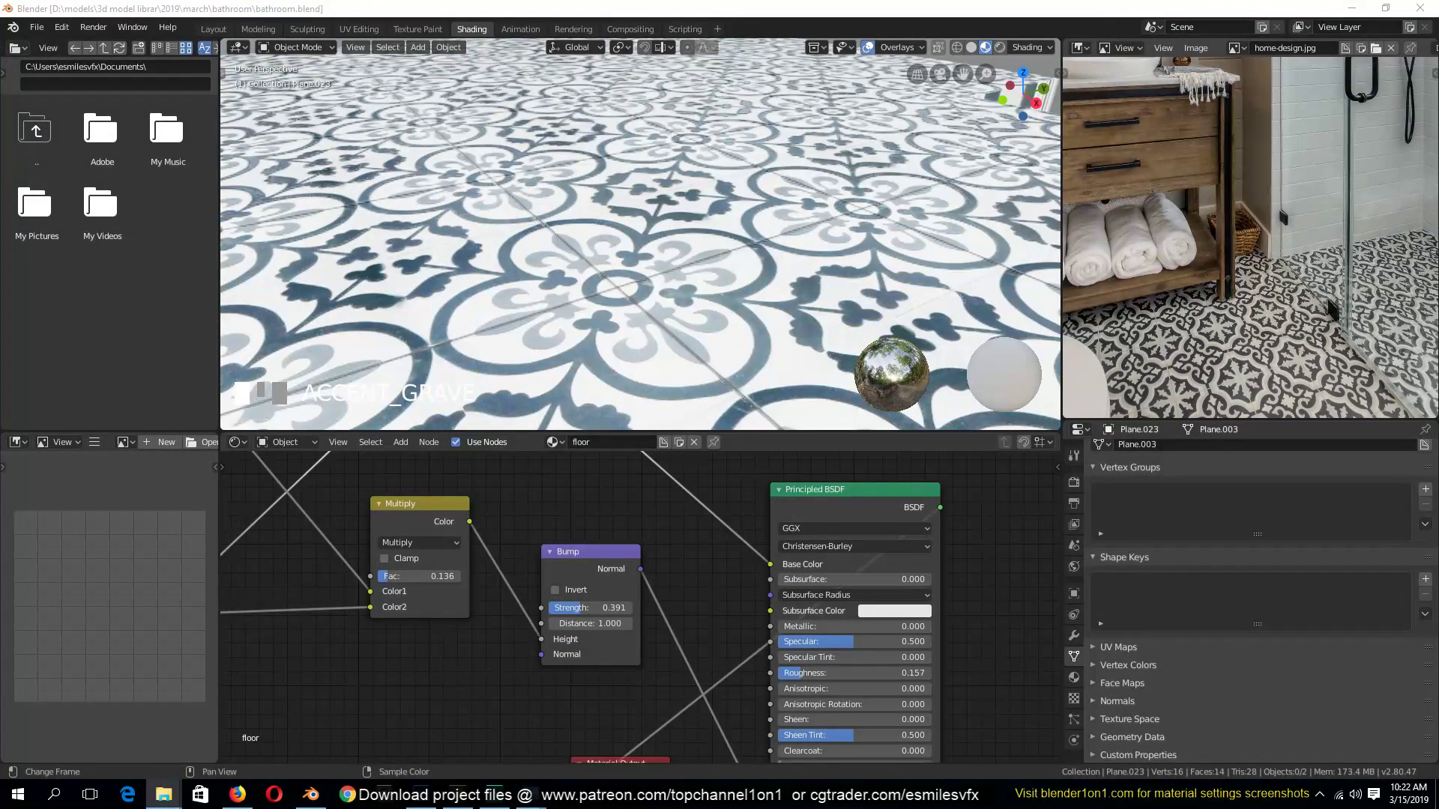
{"action": "key", "text": "alt+Tab"}
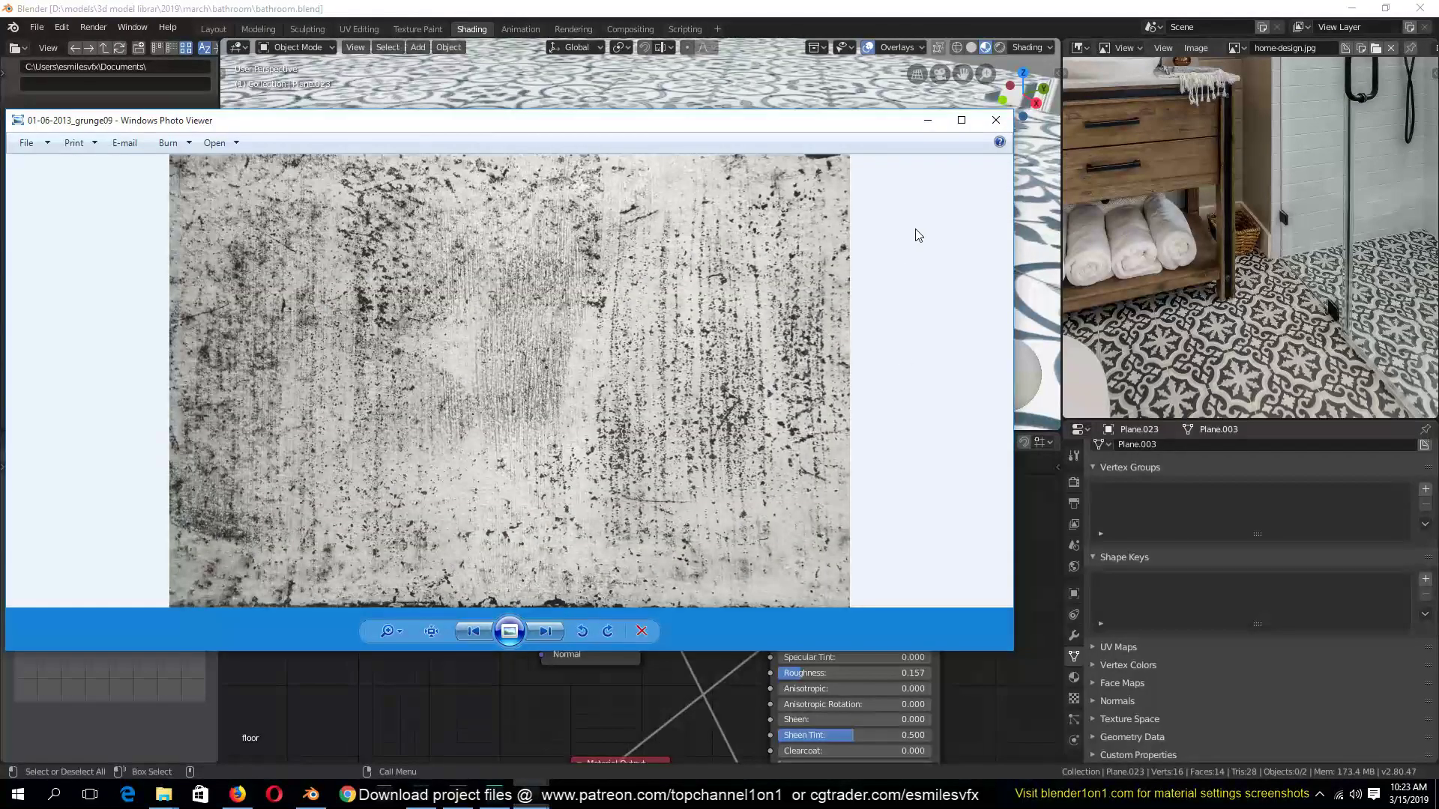
{"action": "left_click", "coordinate": [995, 120]}
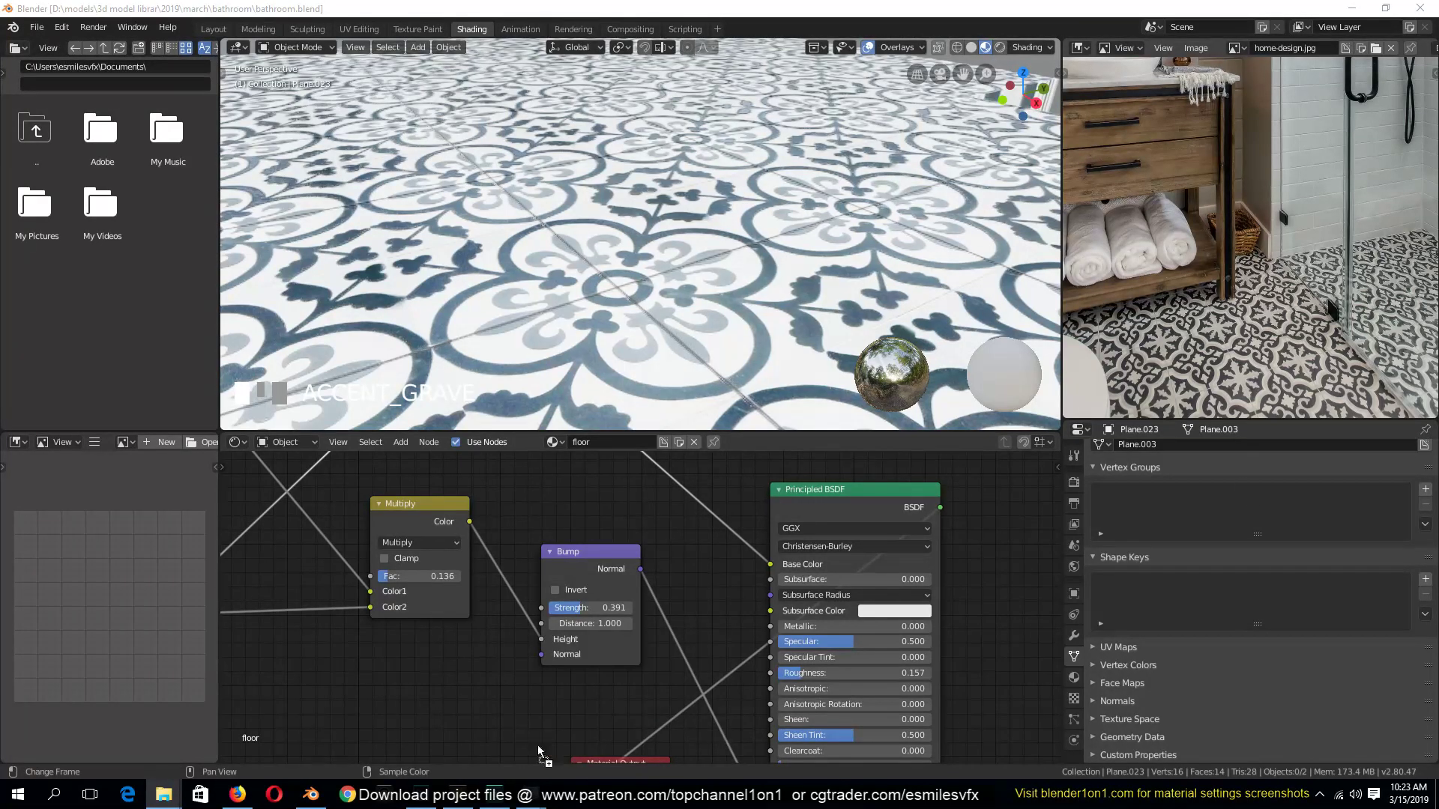
Add 01-06-2013_grunge09.jpg to the floor material as an image texture and connect its Color output to the Principled BSDF's Roughness
{"action": "left_click_drag", "start_coordinate": [538, 745], "coordinate": [511, 681]}
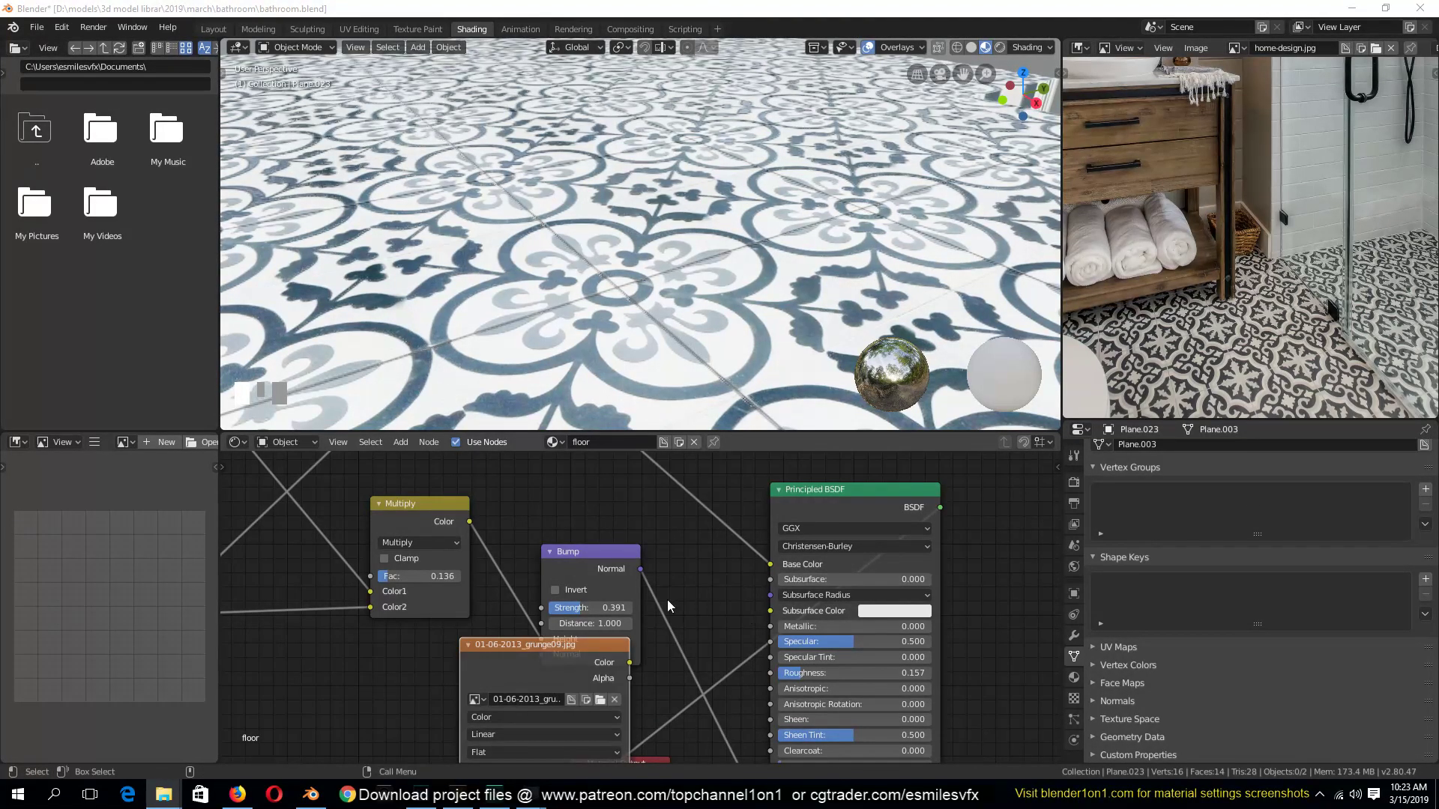
{"action": "scroll", "coordinate": [658, 635], "scroll_direction": "down", "scroll_amount": 2}
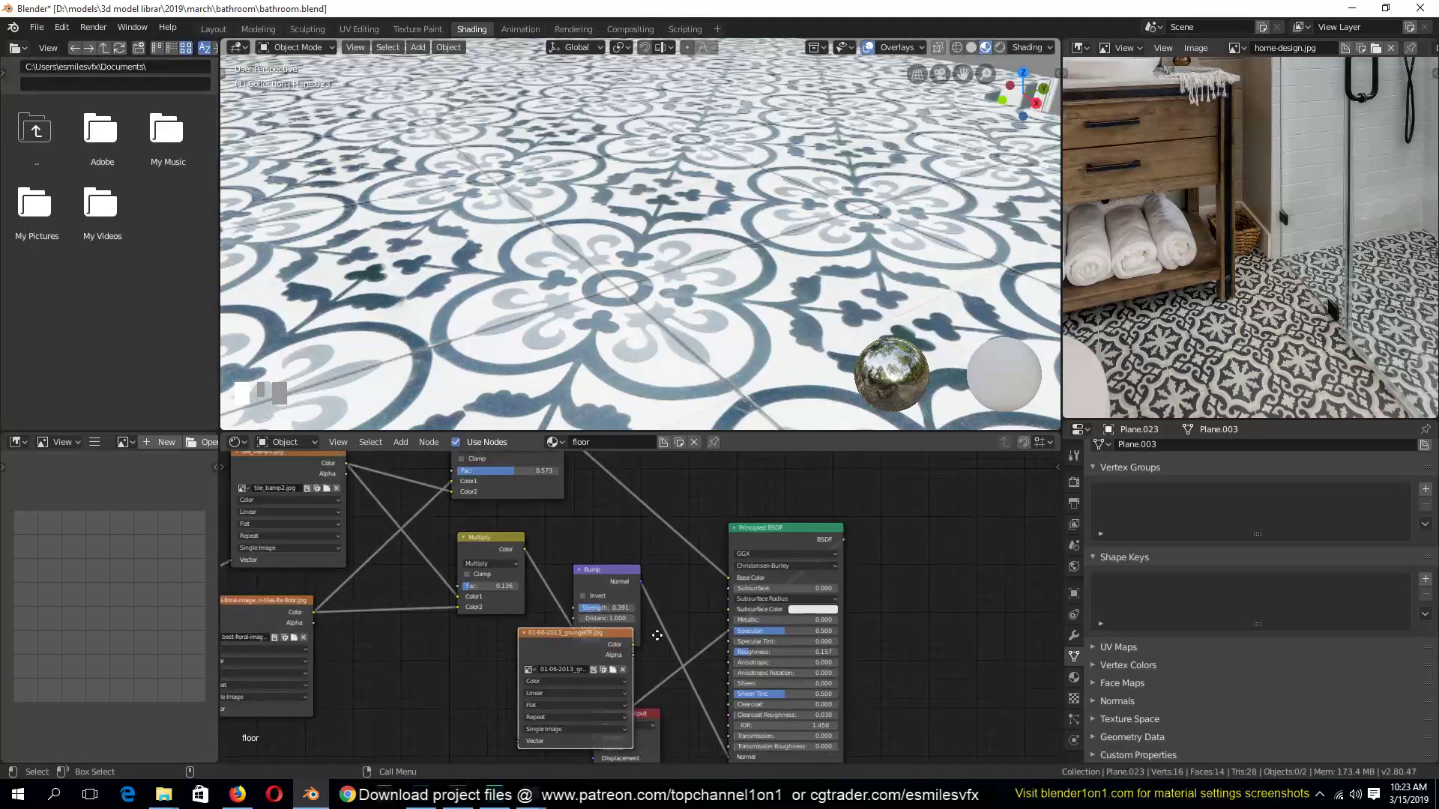
{"action": "middle_click_drag", "start_coordinate": [658, 636], "coordinate": [767, 623]}
{"action": "left_click_drag", "start_coordinate": [734, 637], "coordinate": [841, 640]}
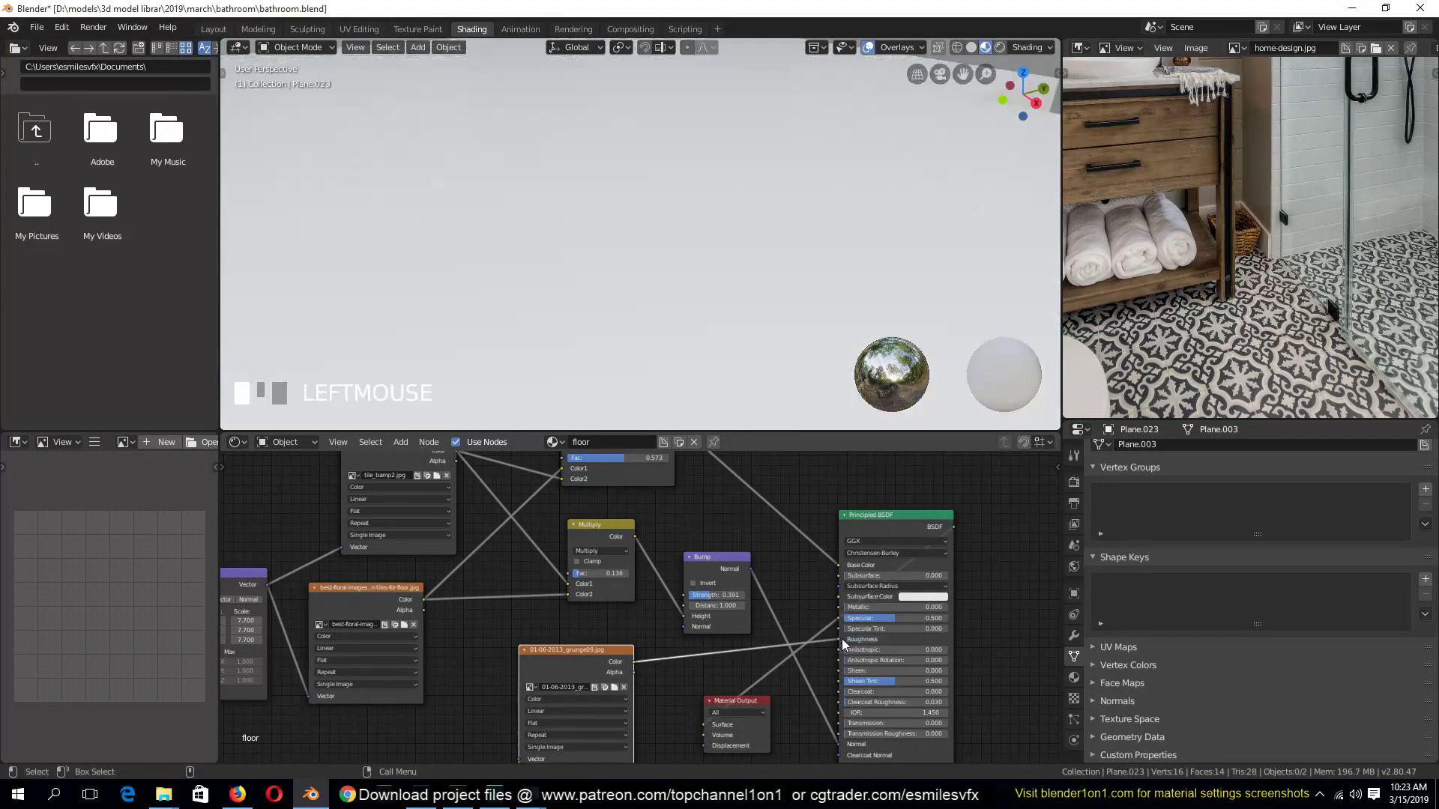
Preview the grunge texture alone across the whole floor and return to previewing the Principled BSDF
{"action": "left_click", "coordinate": [569, 665], "text": "ctrl+shift"}
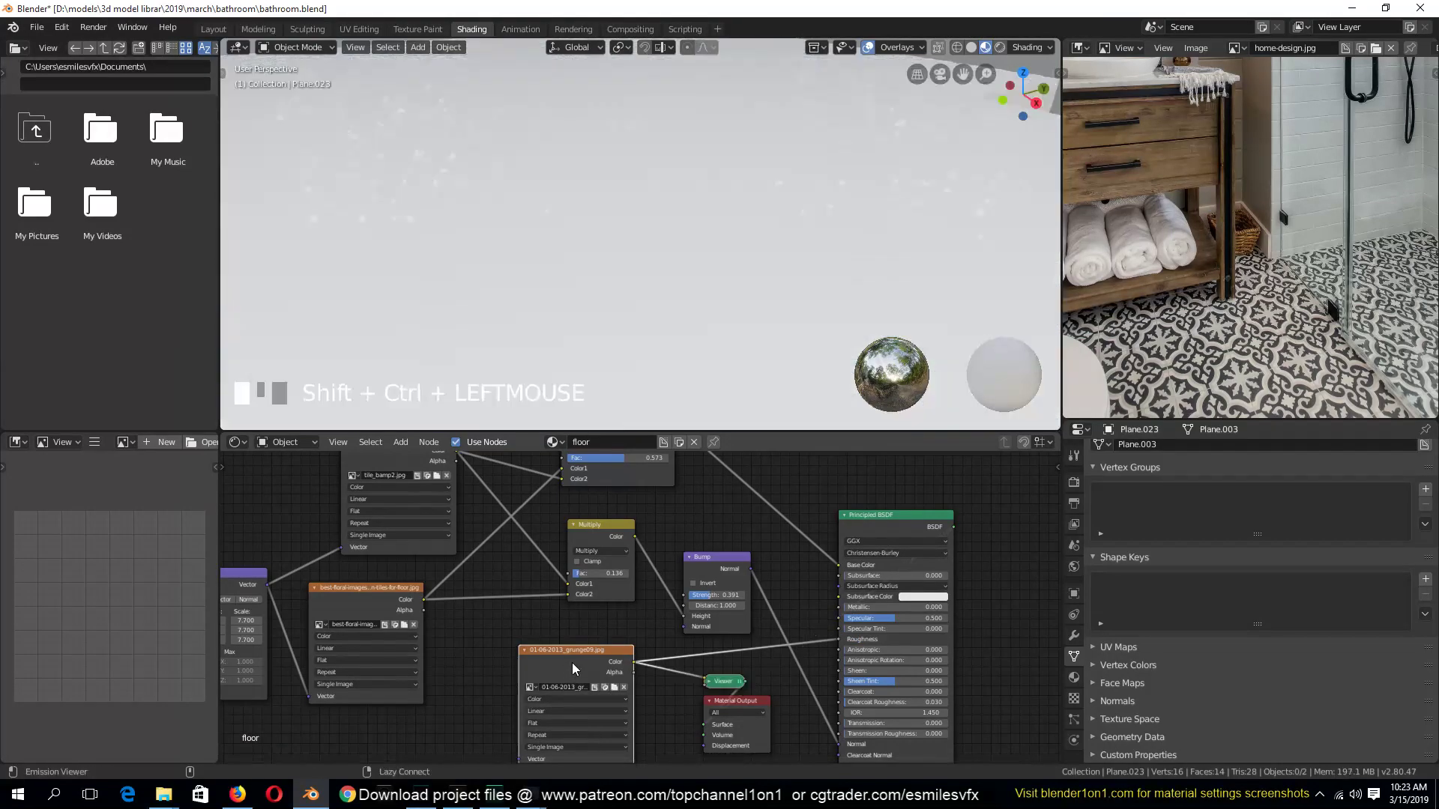
{"action": "key", "text": "grave"}
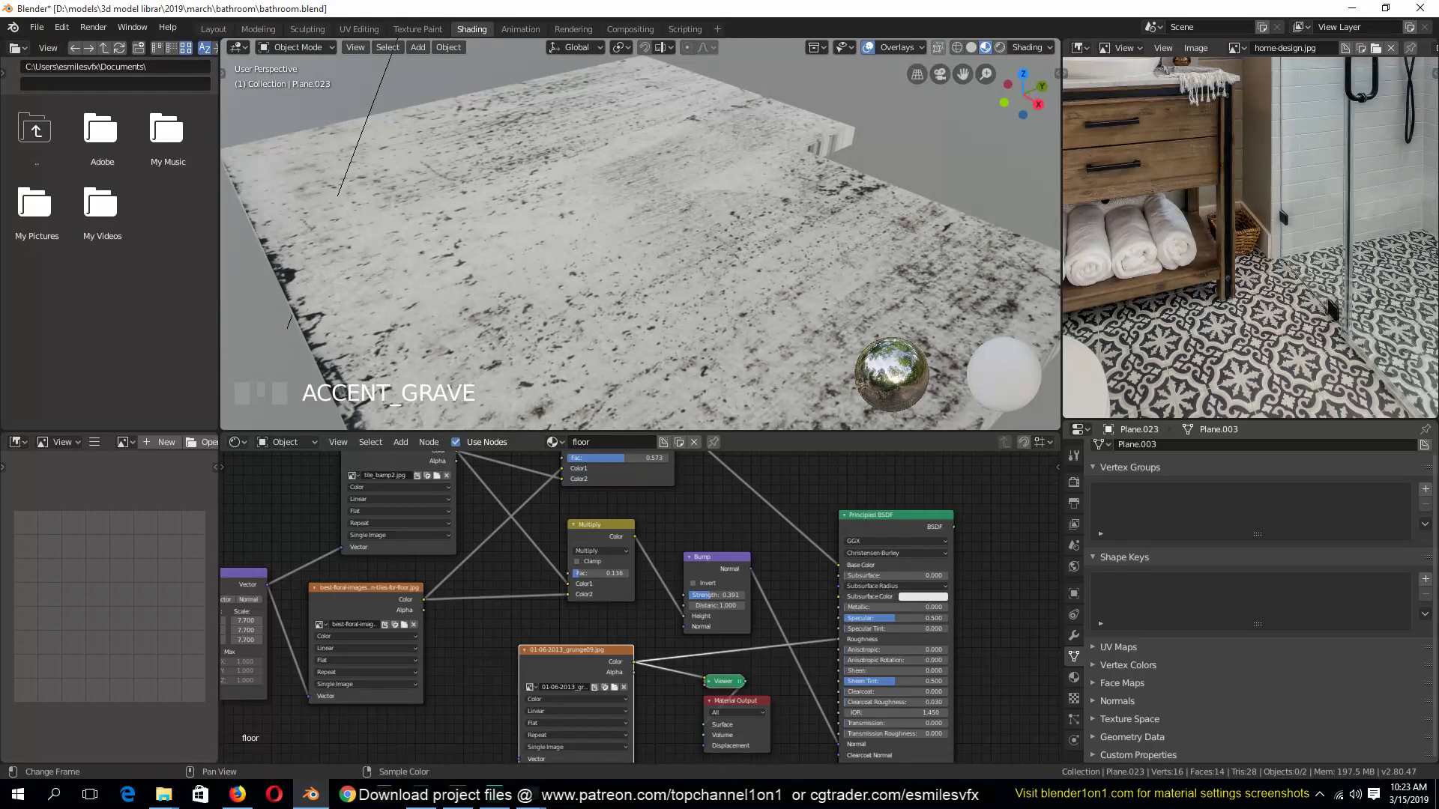
{"action": "left_click", "coordinate": [820, 250]}
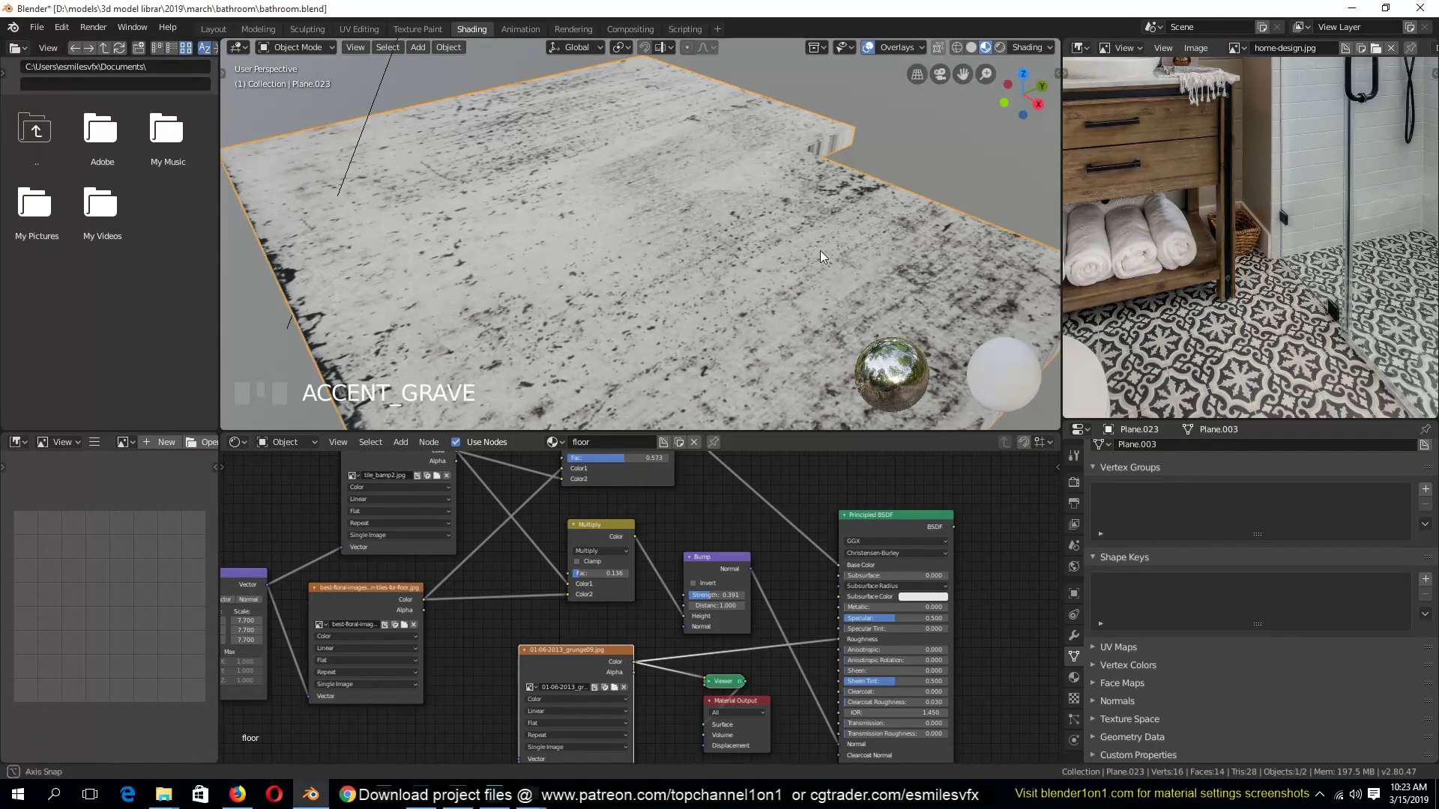
{"action": "middle_click_drag", "start_coordinate": [820, 250], "coordinate": [854, 429]}
{"action": "left_click", "coordinate": [894, 527], "text": "ctrl+shift"}
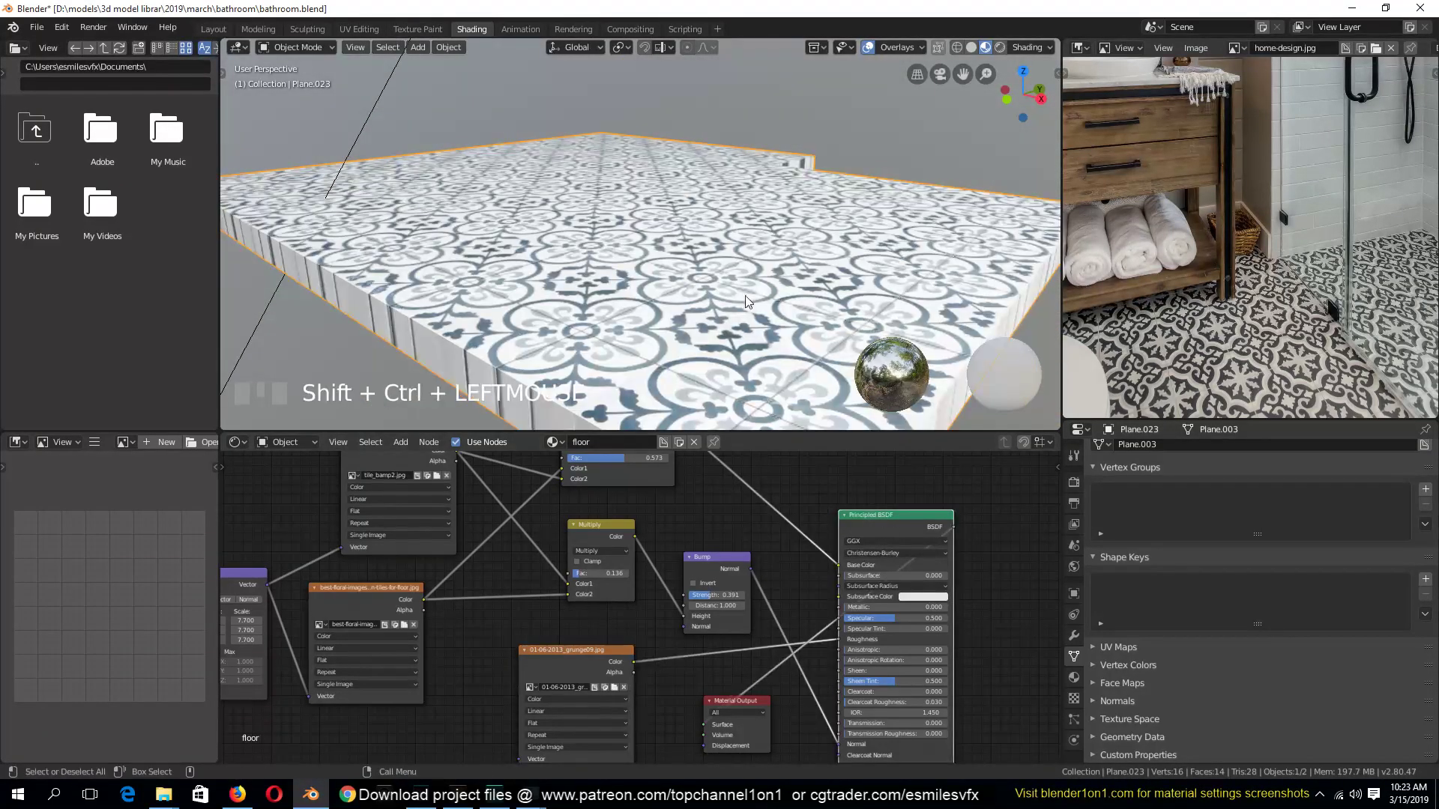
Save the file and move the grunge texture node slightly farther from the Principled BSDF node
{"action": "key", "text": "grave"}
{"action": "key", "text": "ctrl+s"}
{"action": "key", "text": "grave"}
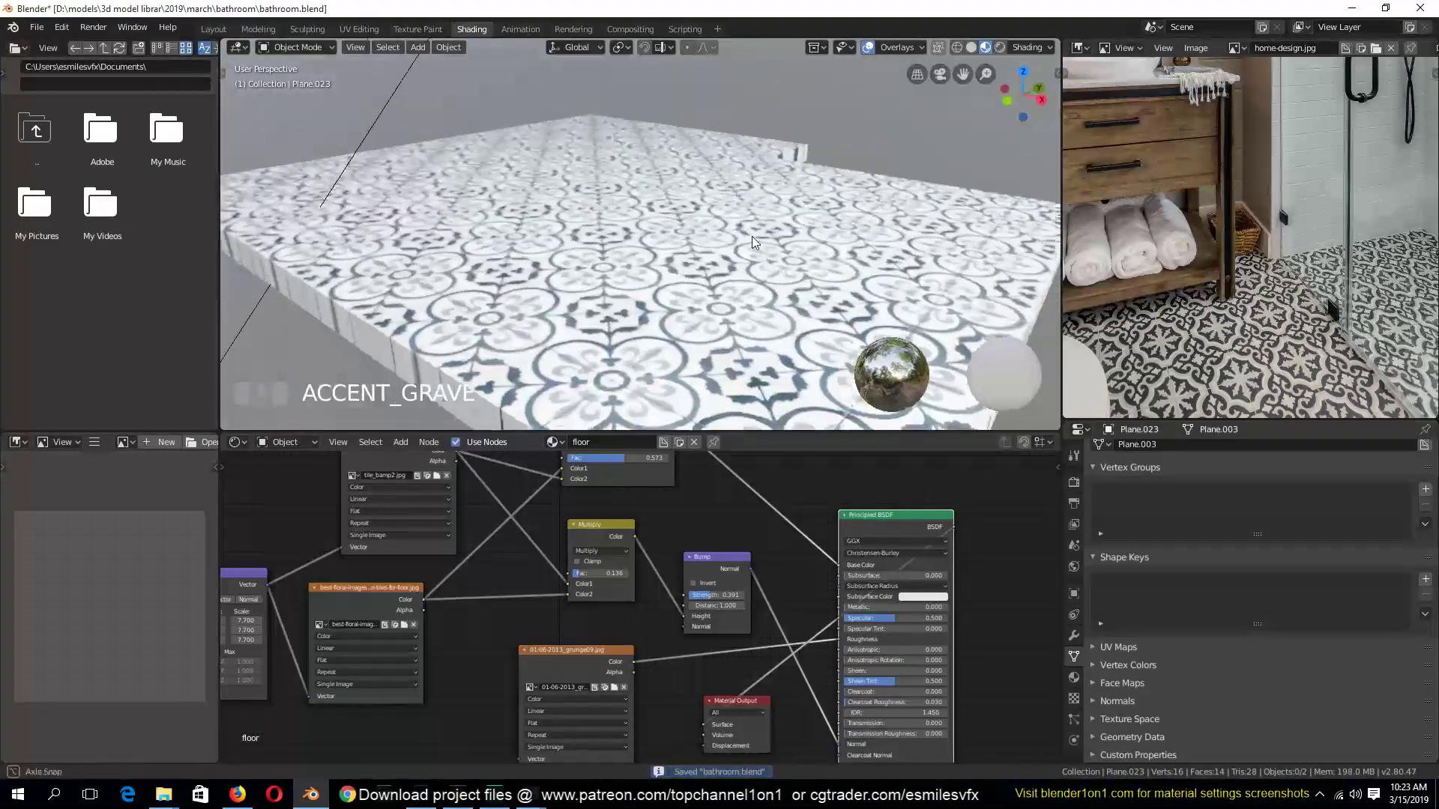
{"action": "left_click_drag", "start_coordinate": [569, 668], "coordinate": [530, 670]}
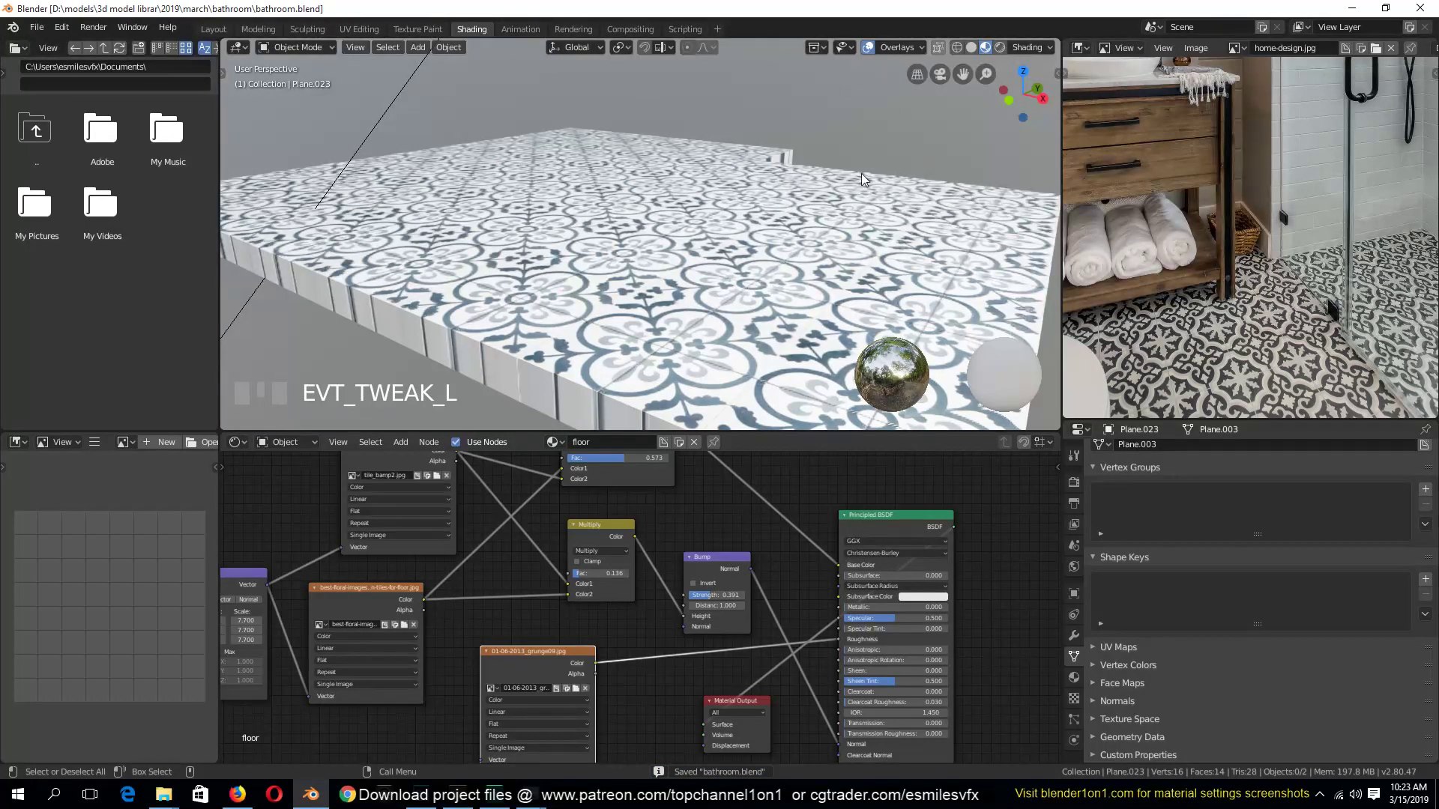
Unhide all hidden bathroom objects and deselect everything
{"action": "key", "text": "alt+h"}
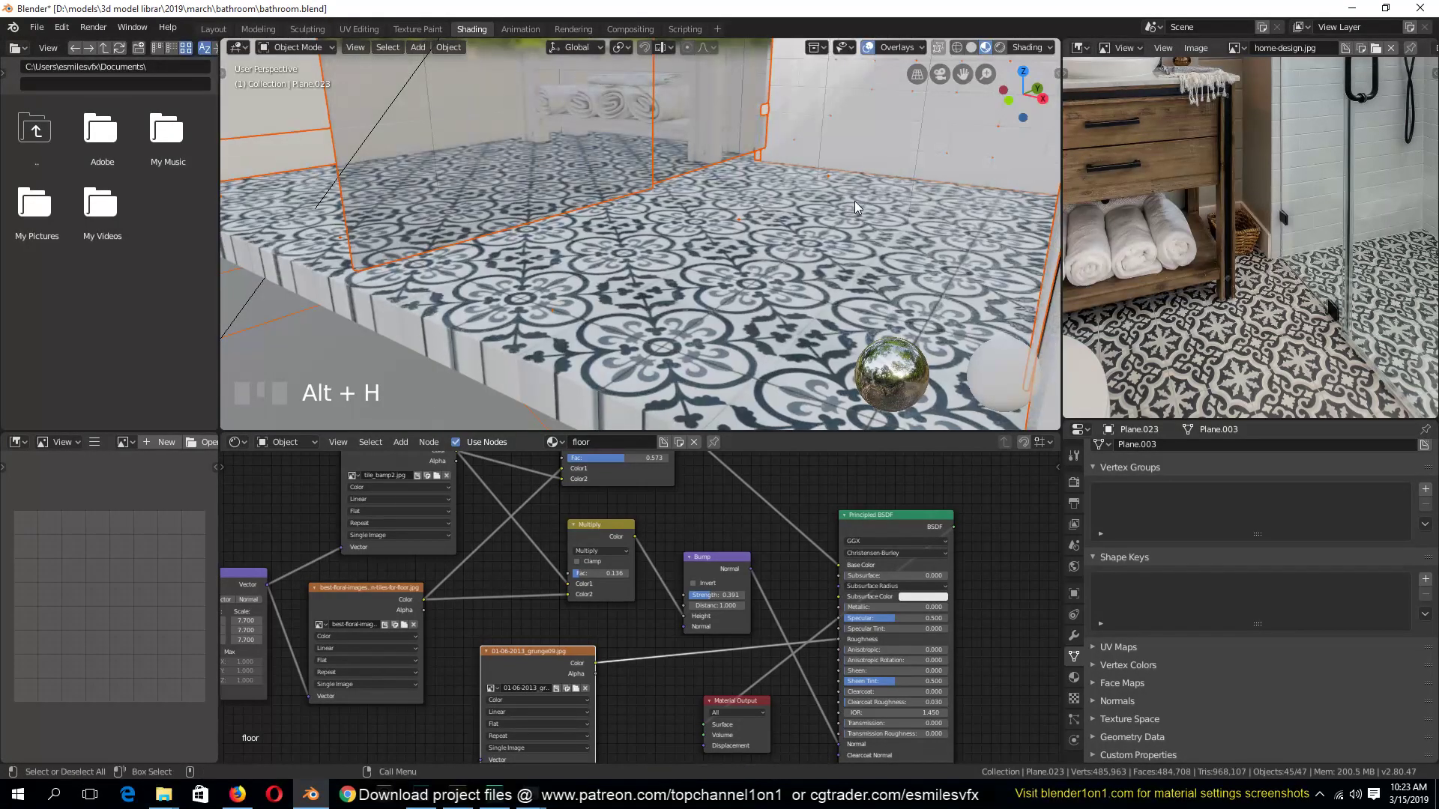
{"action": "key", "text": "a"}
{"action": "key", "text": "grave"}
{"action": "middle_click_drag", "start_coordinate": [870, 253], "coordinate": [853, 270]}
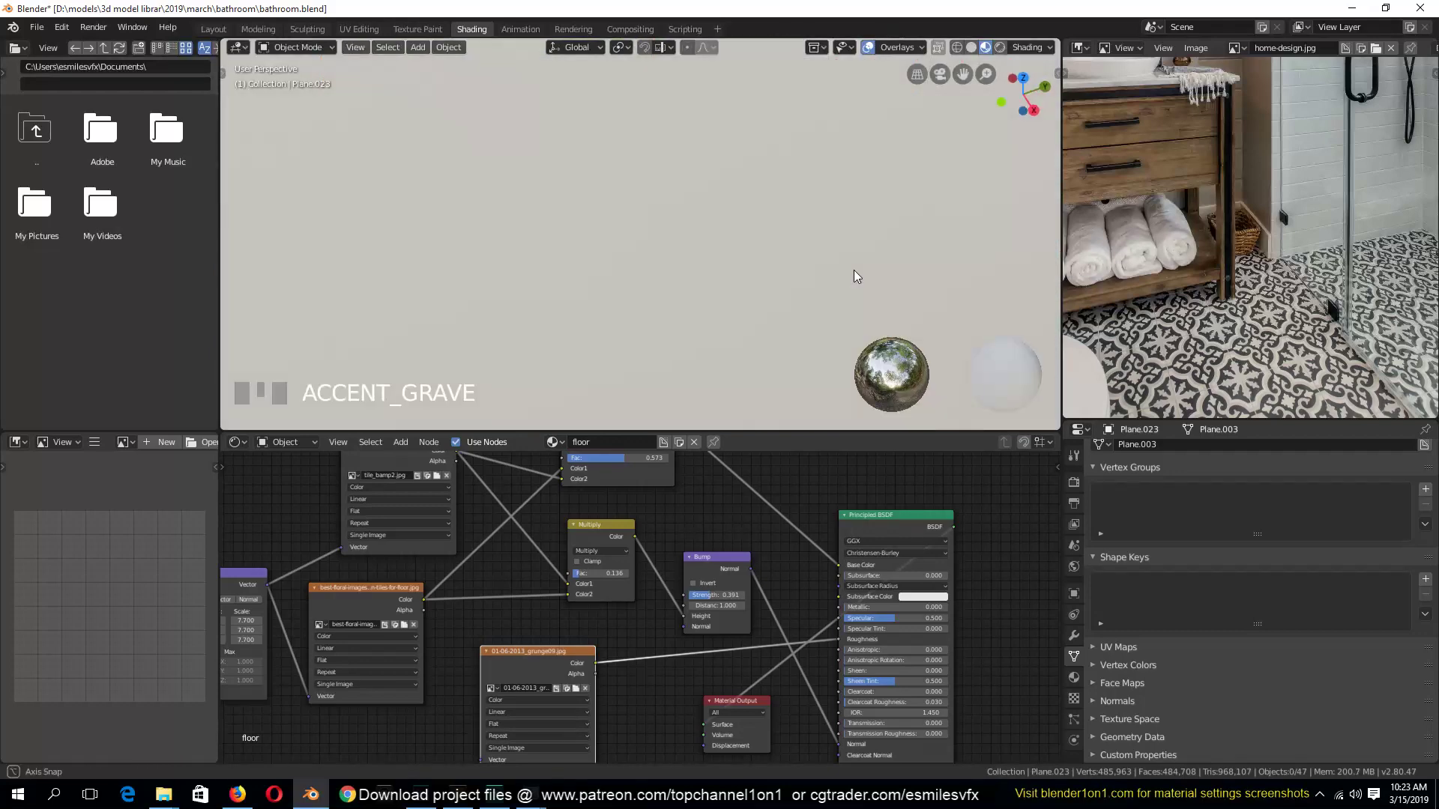
View the tiled floor through the scene camera and save the file
{"action": "scroll", "coordinate": [854, 271], "scroll_direction": "down", "scroll_amount": 3}
{"action": "key", "text": "KP_0"}
{"action": "scroll", "coordinate": [874, 266], "scroll_direction": "up", "scroll_amount": 3}
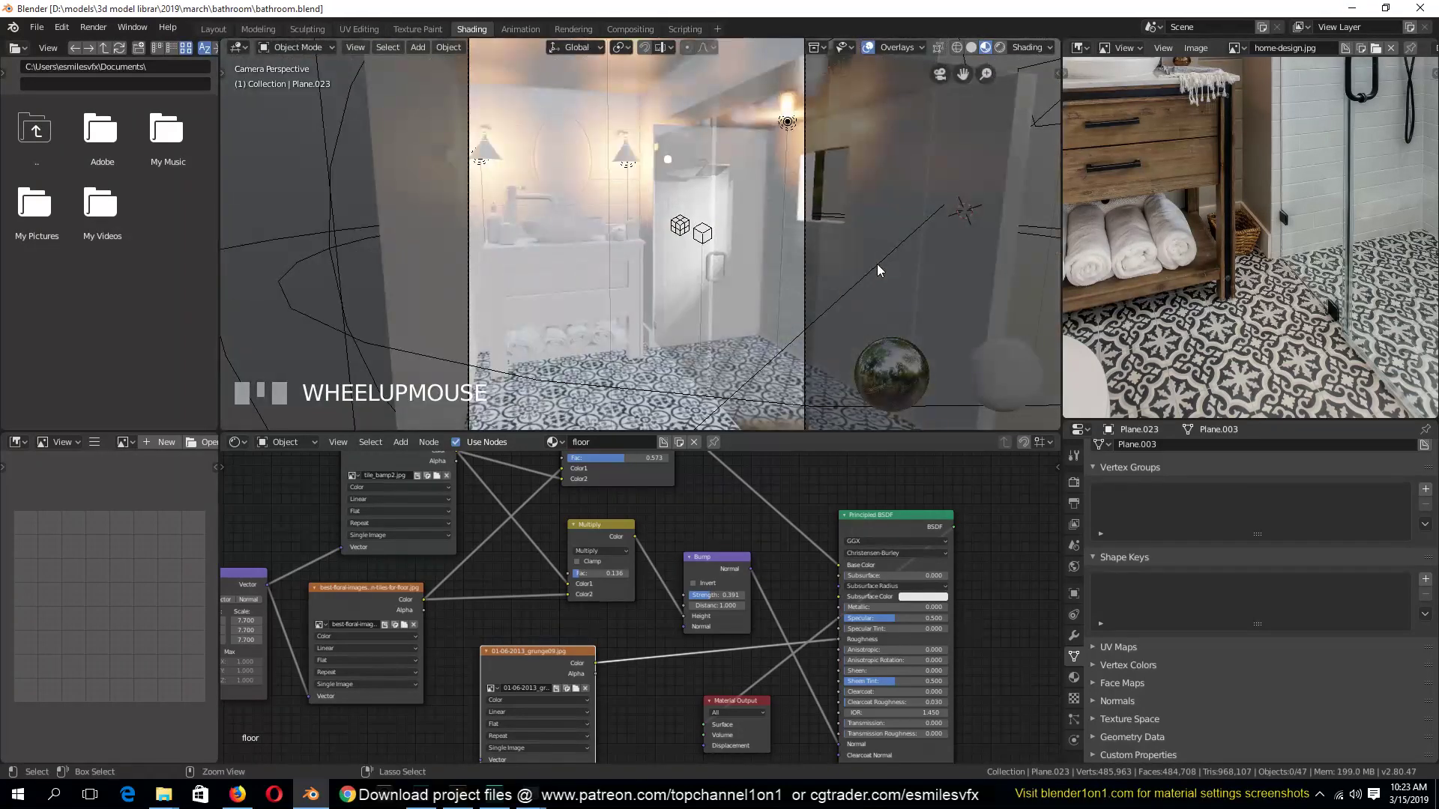
{"action": "middle_click_drag", "start_coordinate": [877, 264], "coordinate": [766, 304]}
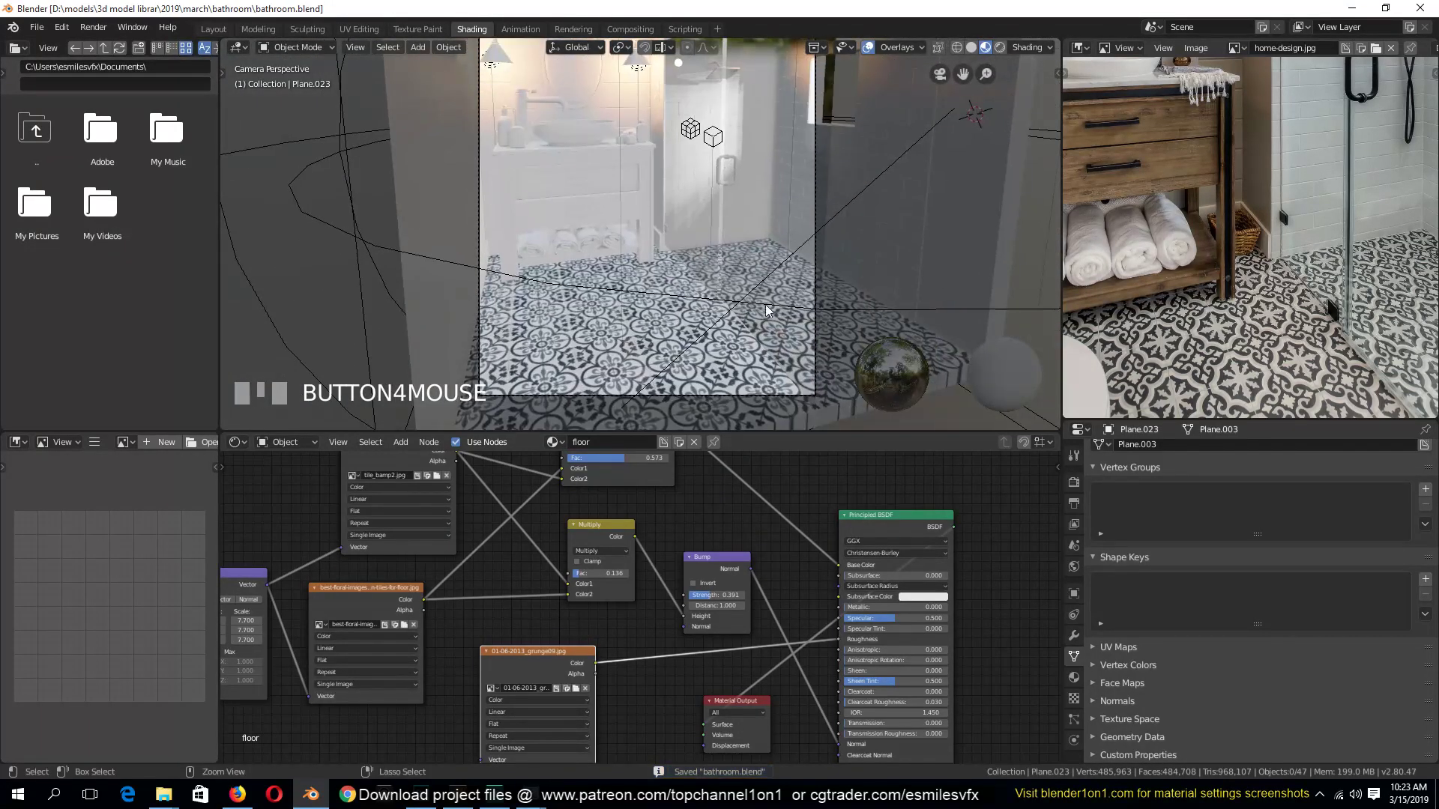
{"action": "key", "text": "ctrl+s"}
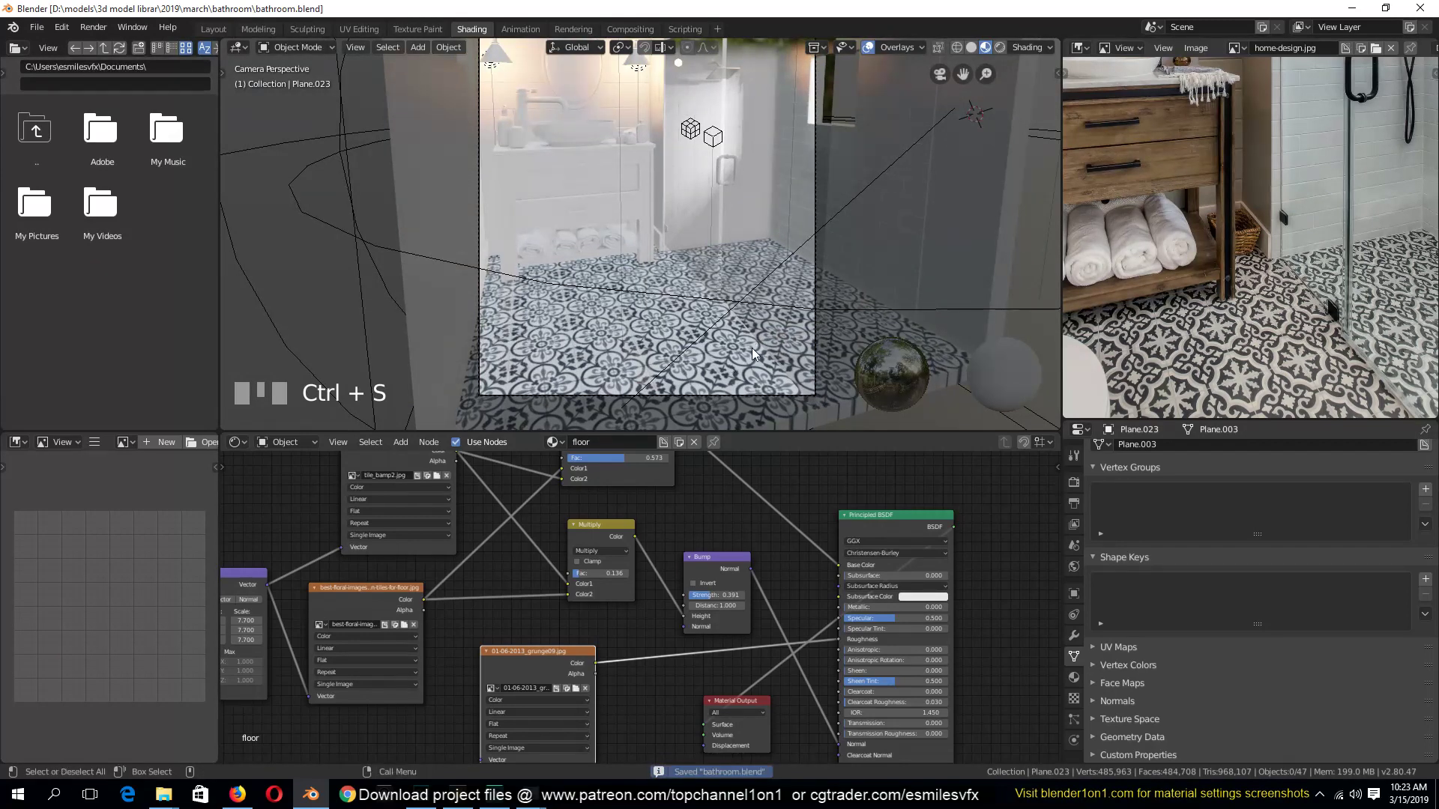
Leave the camera view for a low view across the floor and display the viewport in rendered shading
{"action": "scroll", "coordinate": [754, 352], "scroll_direction": "up", "scroll_amount": 2}
{"action": "key", "text": "grave"}
{"action": "middle_click_drag", "start_coordinate": [755, 325], "coordinate": [736, 175]}
{"action": "scroll", "coordinate": [922, 129], "scroll_direction": "up", "scroll_amount": 2}
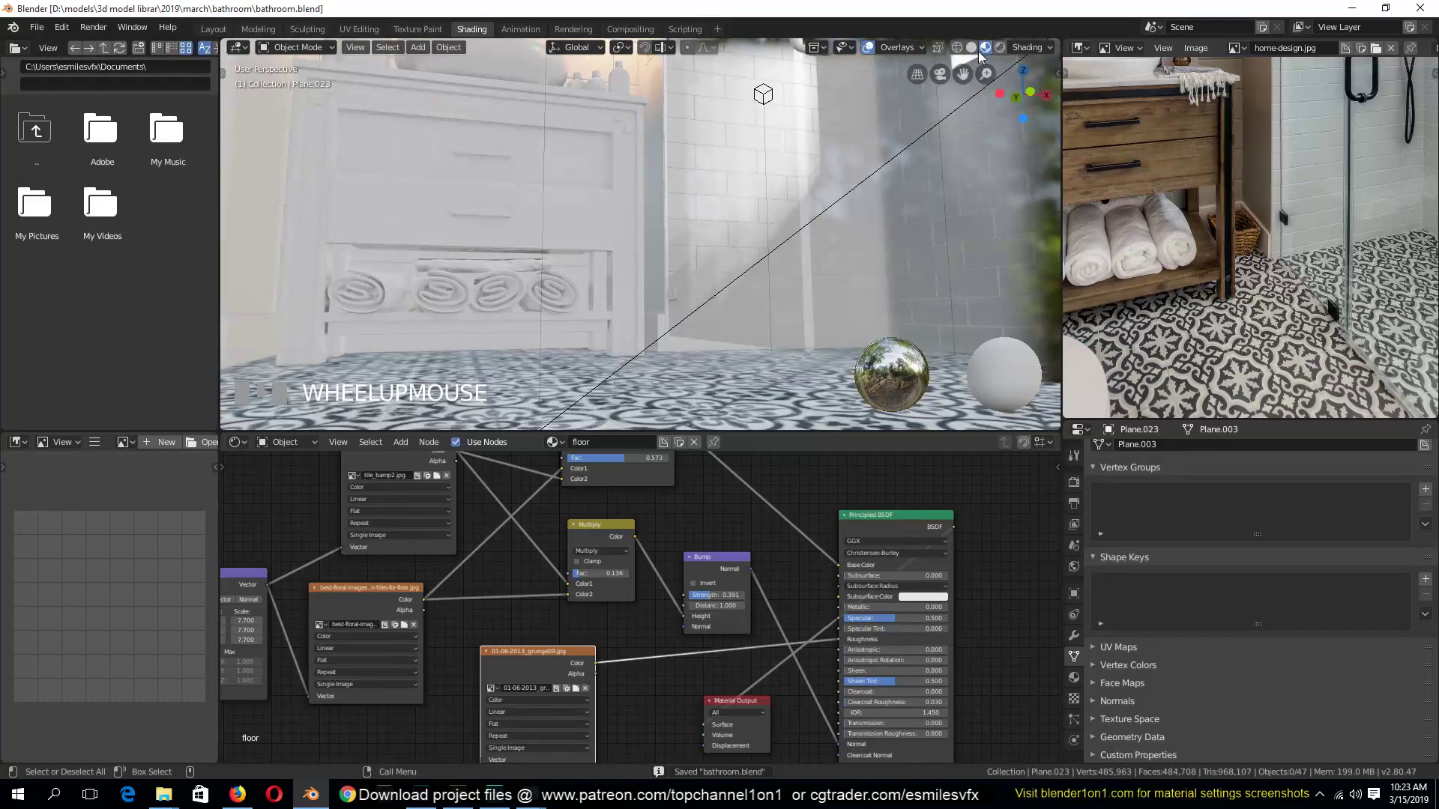
{"action": "left_click", "coordinate": [999, 47]}
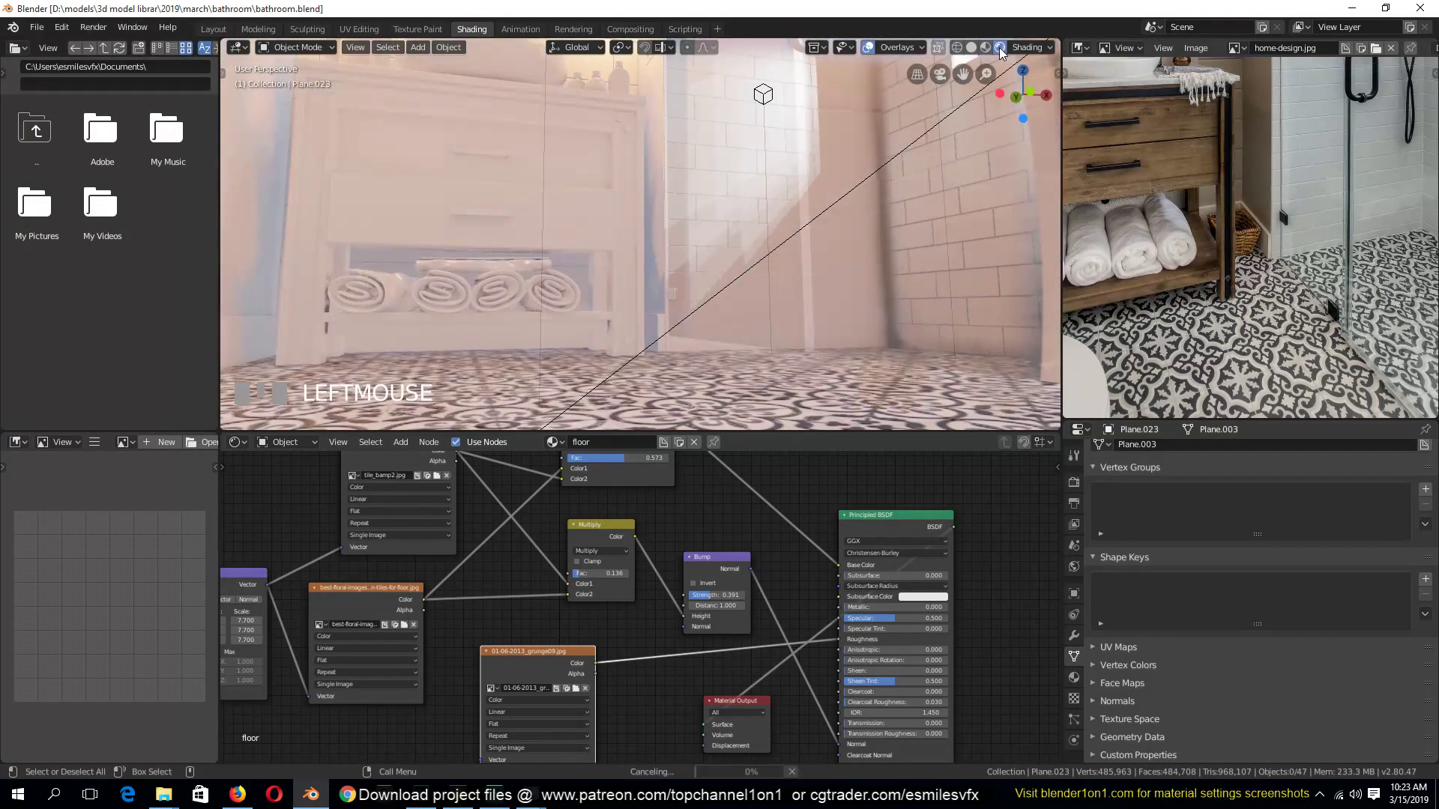
Examine the rendered floor from above and at close range, checking the reflections and tile joints
{"action": "key", "text": "grave"}
{"action": "middle_click_drag", "start_coordinate": [863, 242], "coordinate": [914, 55]}
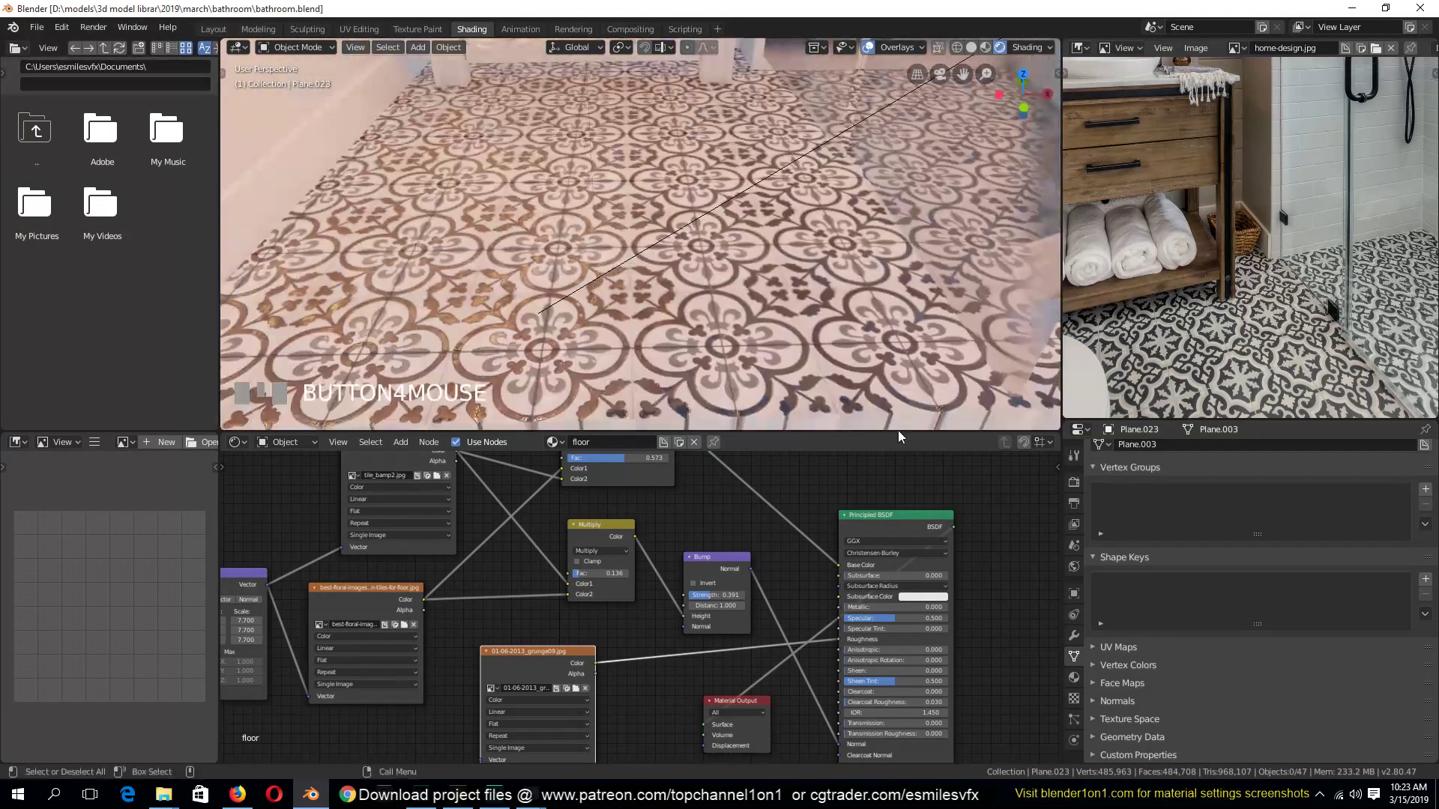
{"action": "middle_click_drag", "start_coordinate": [742, 649], "coordinate": [741, 706]}
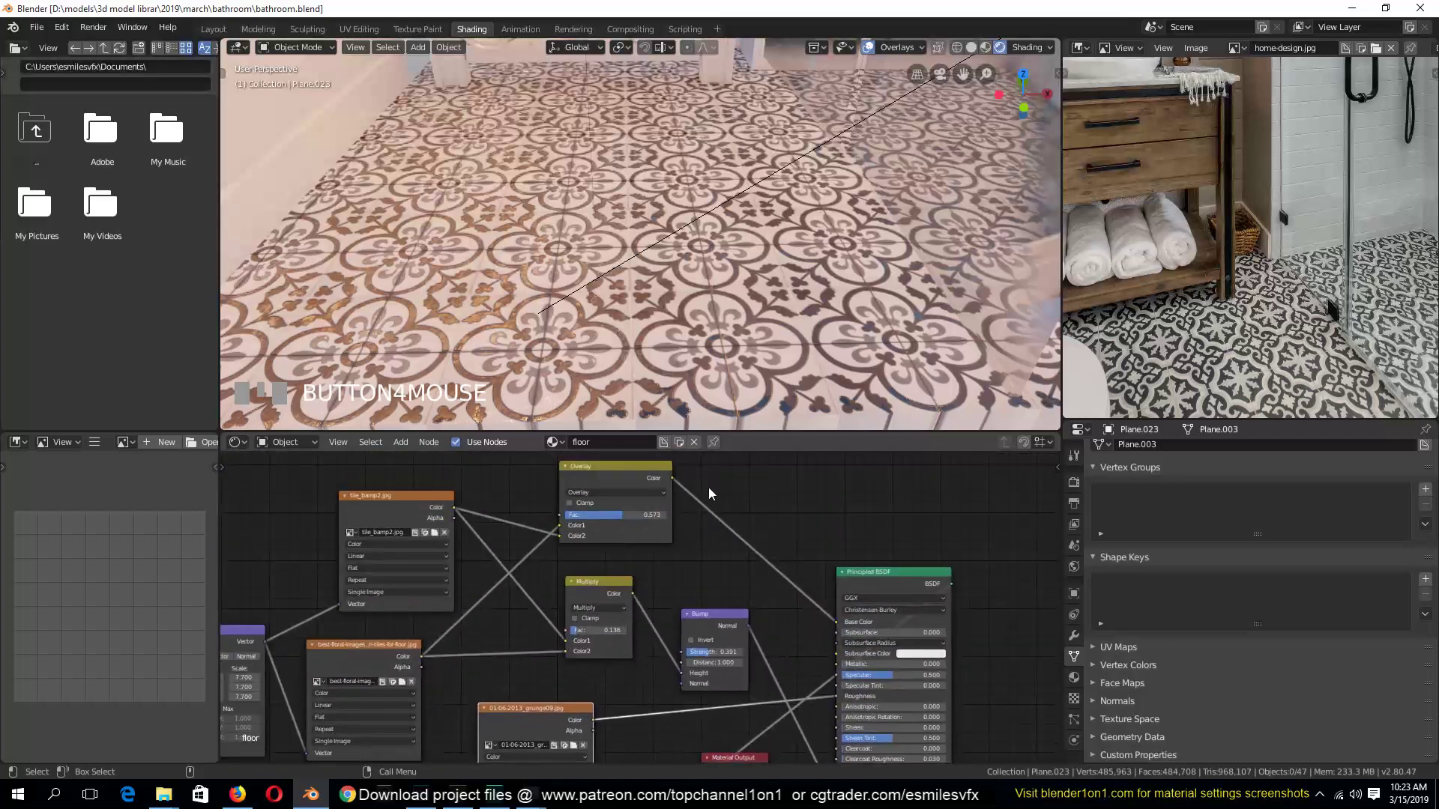
{"action": "key", "text": "grave"}
{"action": "scroll", "coordinate": [807, 338], "scroll_direction": "up", "scroll_amount": 4}
{"action": "key", "text": "grave"}
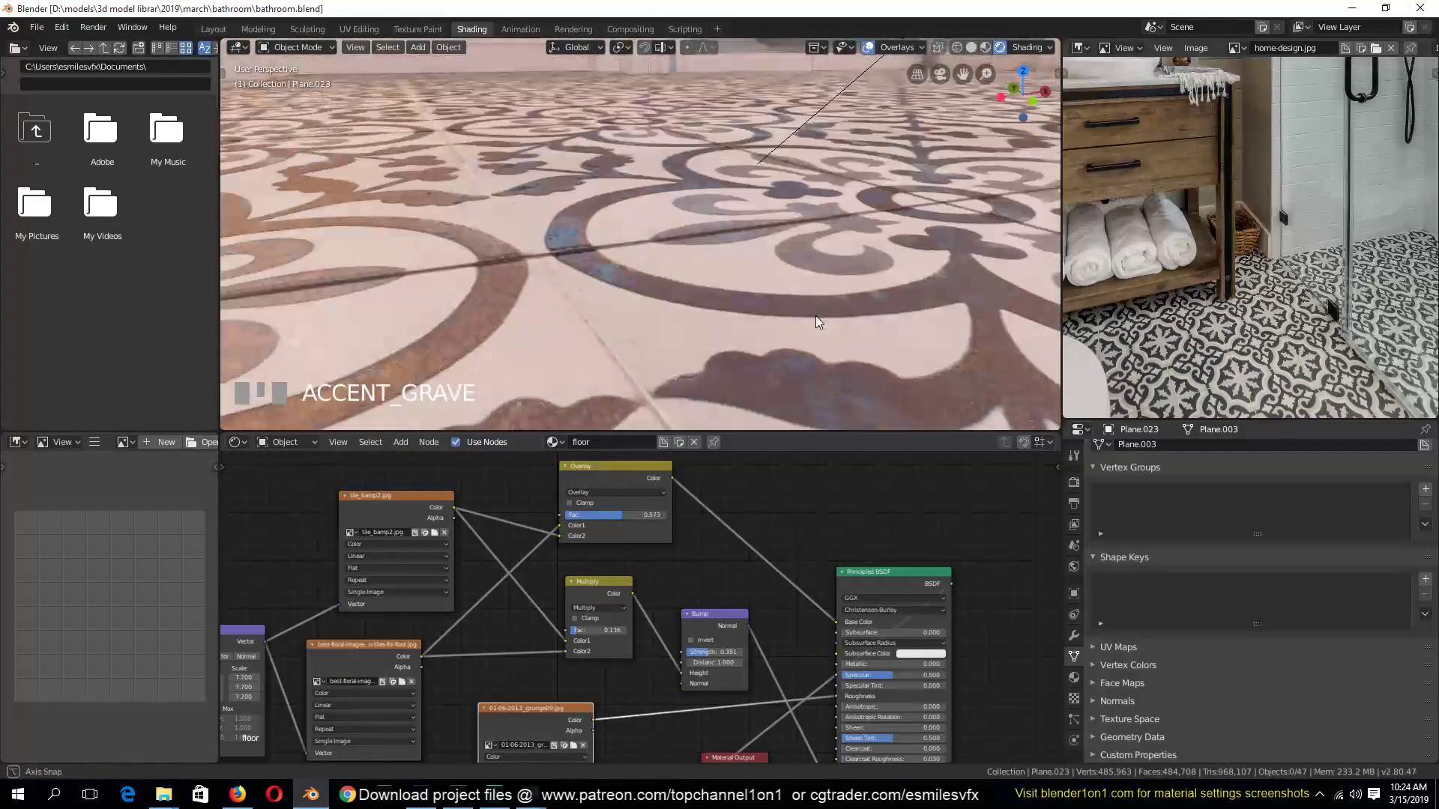
{"action": "middle_click_drag", "start_coordinate": [816, 316], "coordinate": [790, 358], "text": "shift"}
{"action": "key", "text": "grave"}
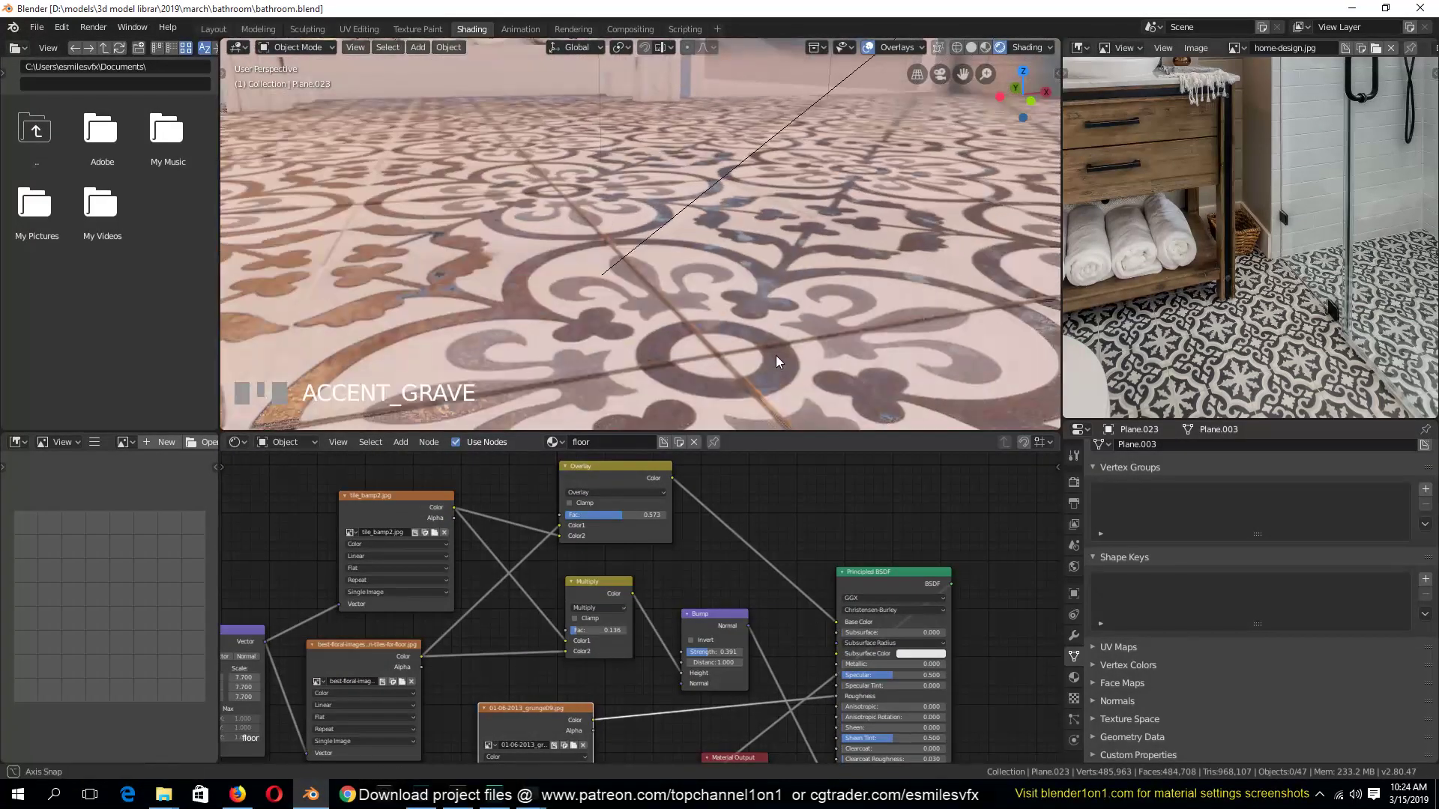
Preview the grunge texture's output on the rendered floor and move its node to make room before the Principled BSDF
{"action": "middle_click_drag", "start_coordinate": [766, 572], "coordinate": [867, 494]}
{"action": "left_click", "coordinate": [661, 631], "text": "ctrl+shift"}
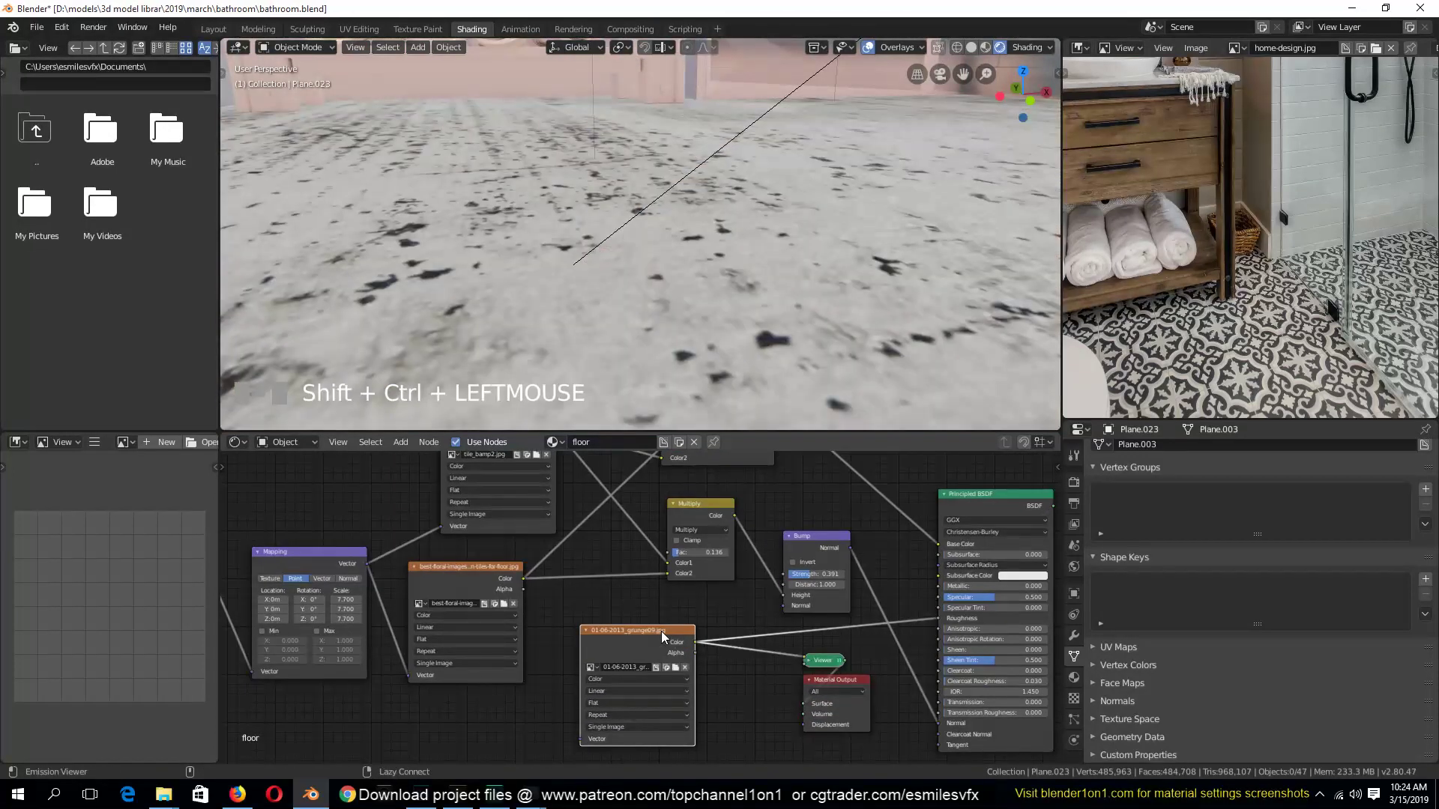
{"action": "left_click_drag", "start_coordinate": [593, 664], "coordinate": [556, 655]}
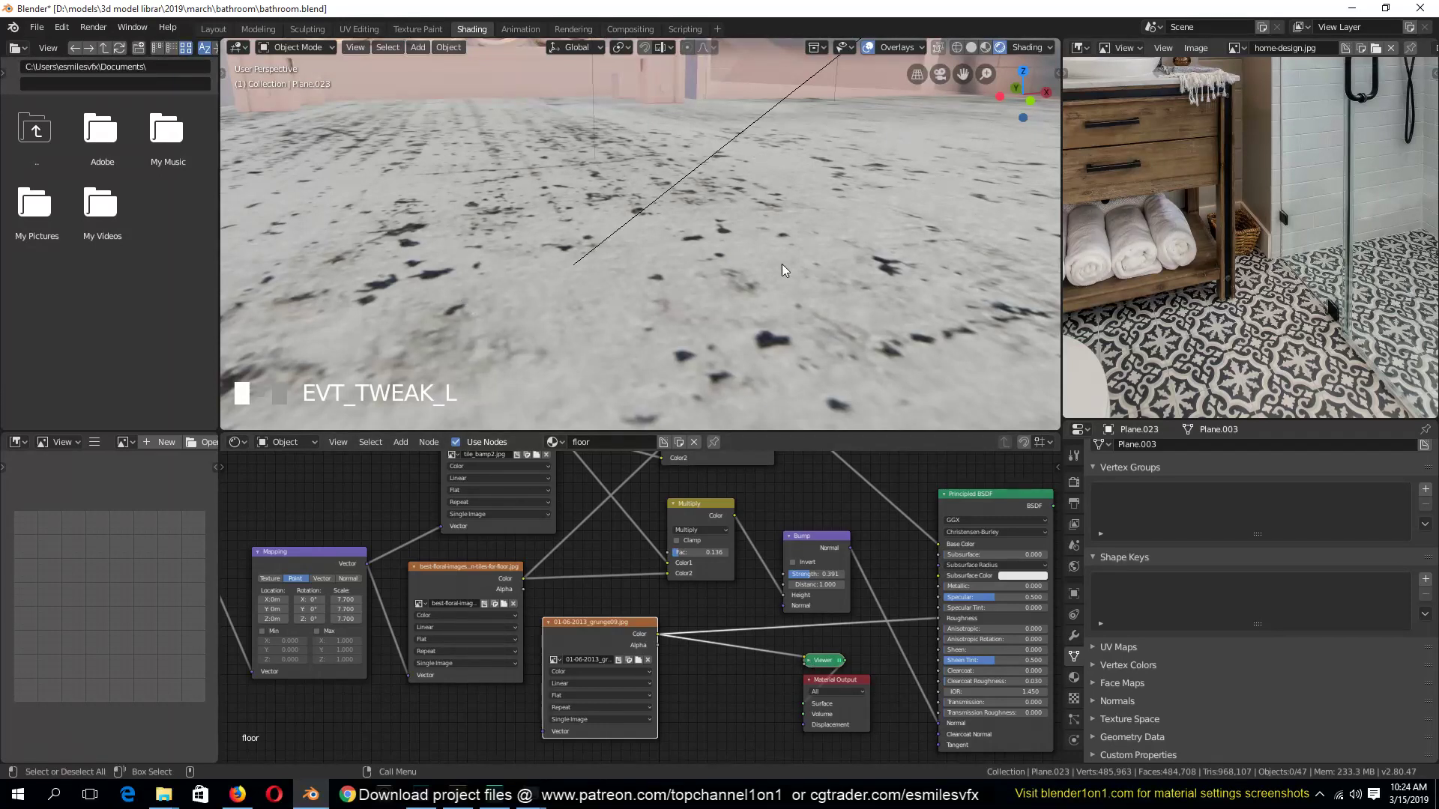
Add an Invert node and insert it between the grunge texture and the Principled BSDF's Roughness
{"action": "key", "text": "shift+a"}
{"action": "mouse_move", "coordinate": [650, 628]}
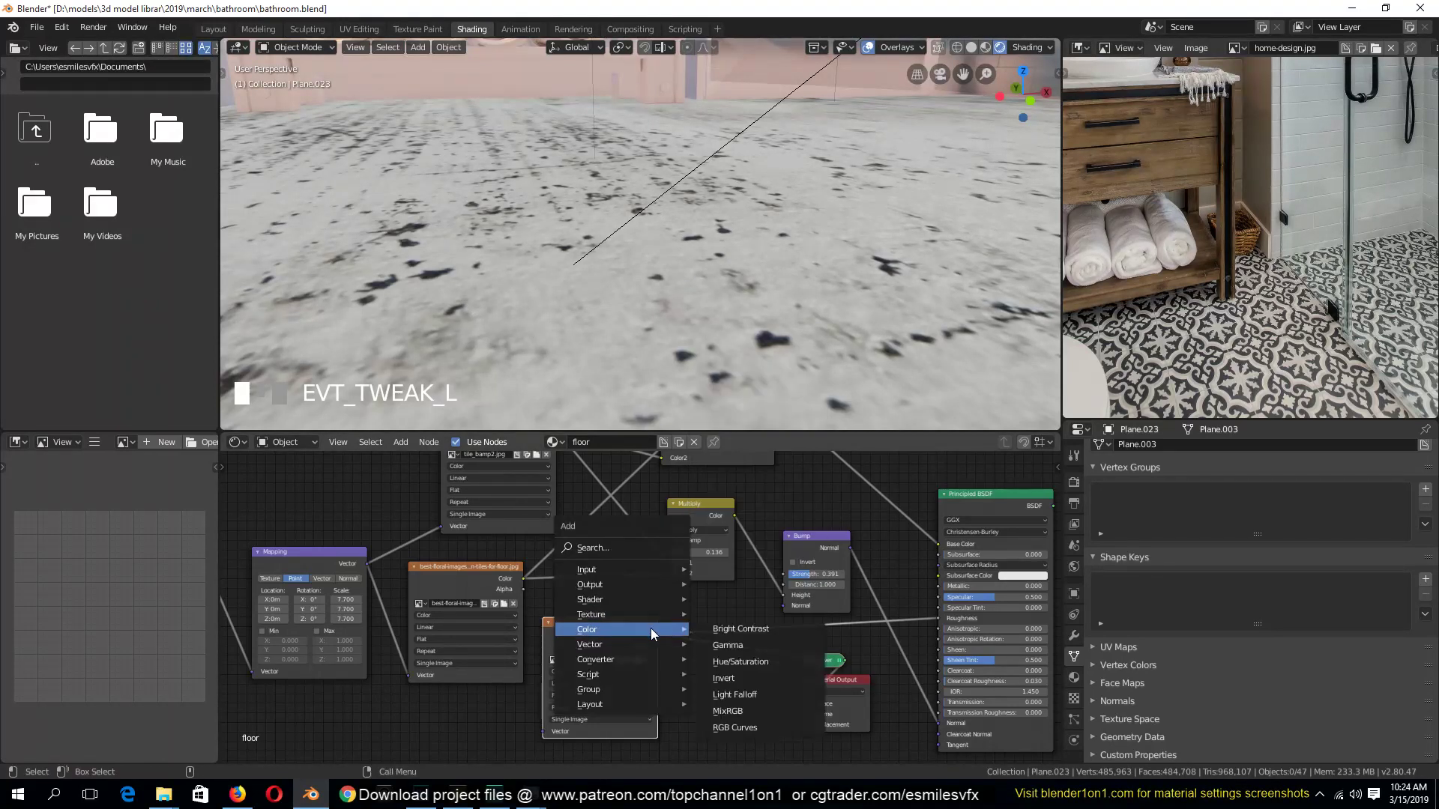
{"action": "left_click", "coordinate": [736, 674]}
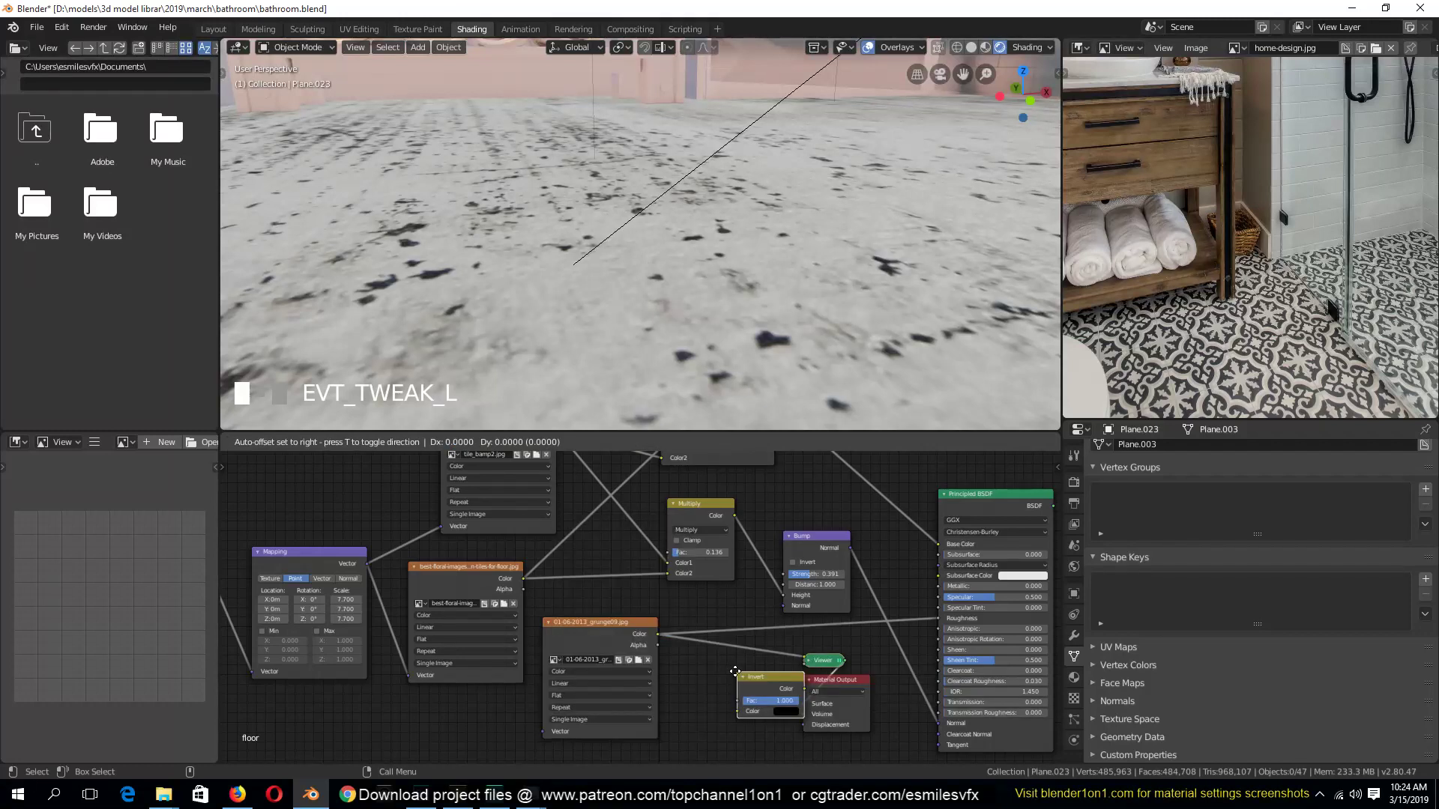
{"action": "left_click", "coordinate": [681, 708]}
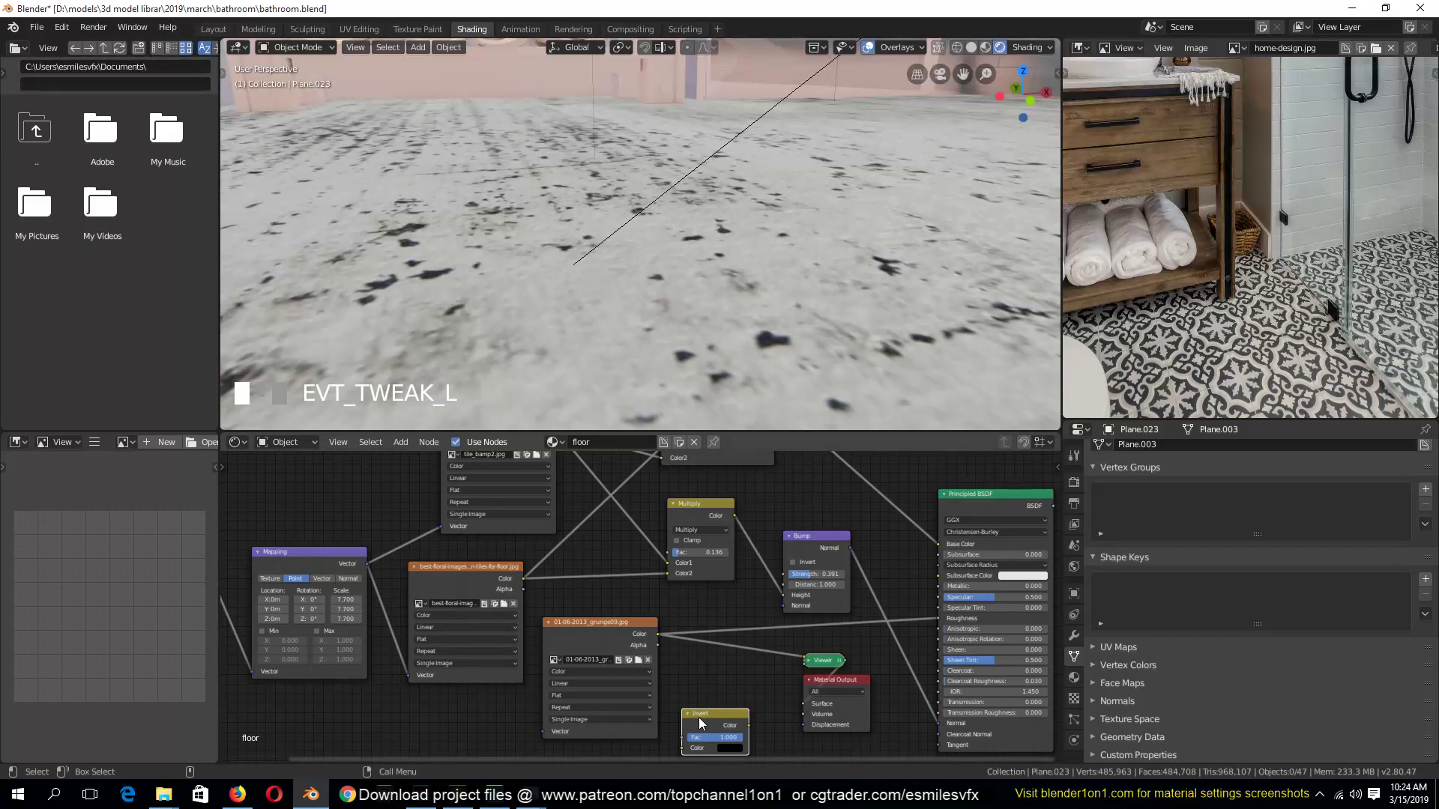
{"action": "left_click_drag", "start_coordinate": [698, 717], "coordinate": [732, 615]}
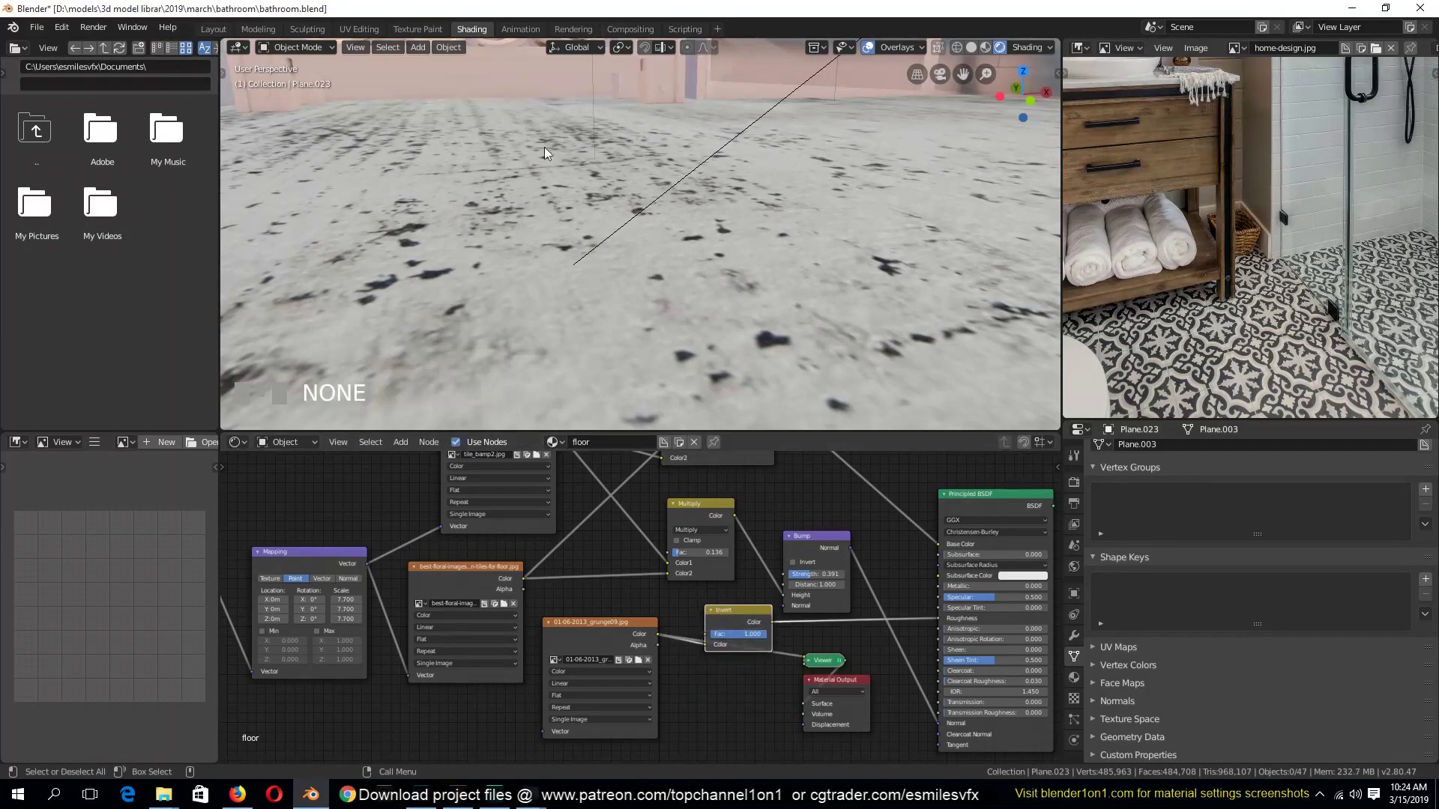
Preview the inverted grunge map alone on the floor and return to previewing the Principled BSDF
{"action": "left_click", "coordinate": [740, 611], "text": "ctrl+shift"}
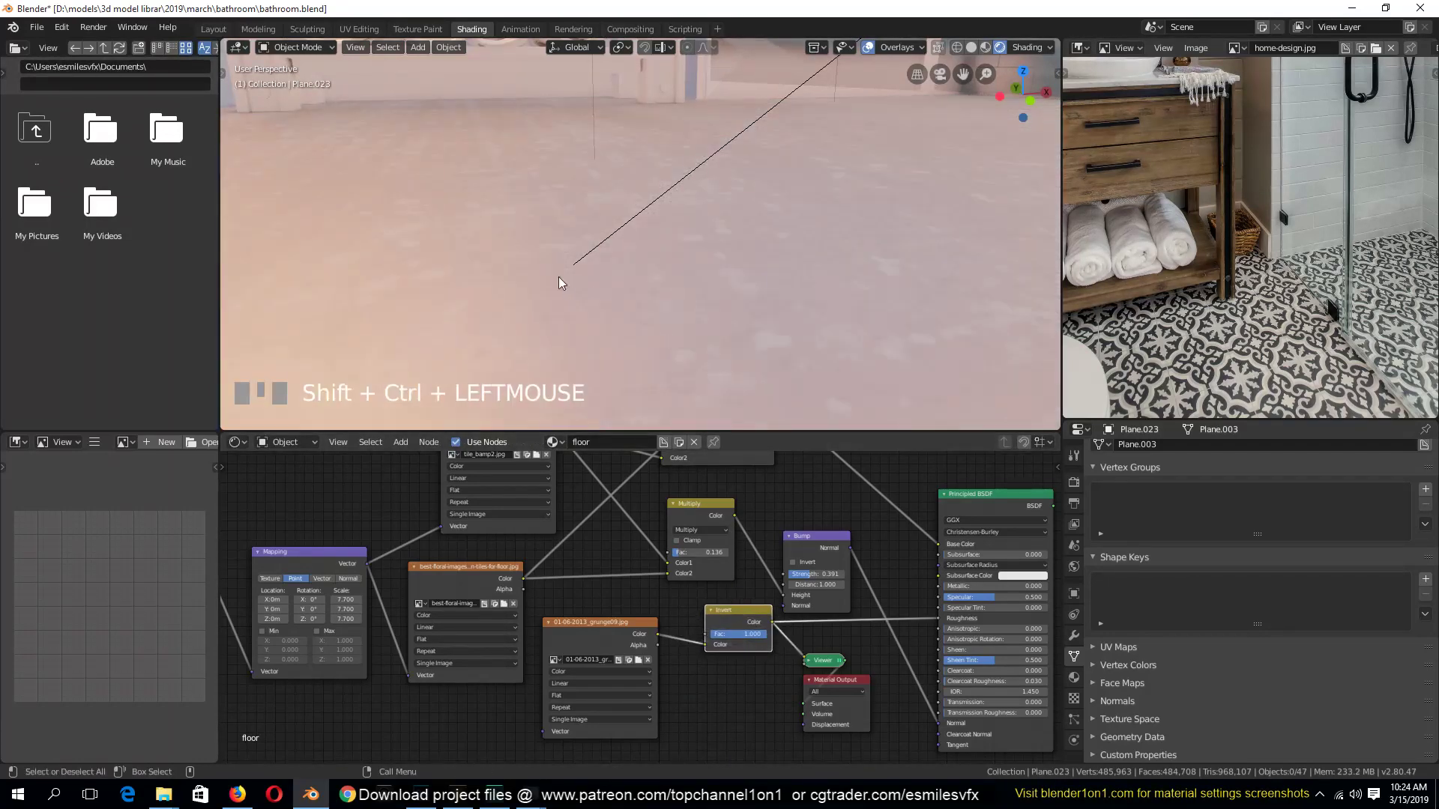
{"action": "middle_click_drag", "start_coordinate": [559, 278], "coordinate": [591, 330]}
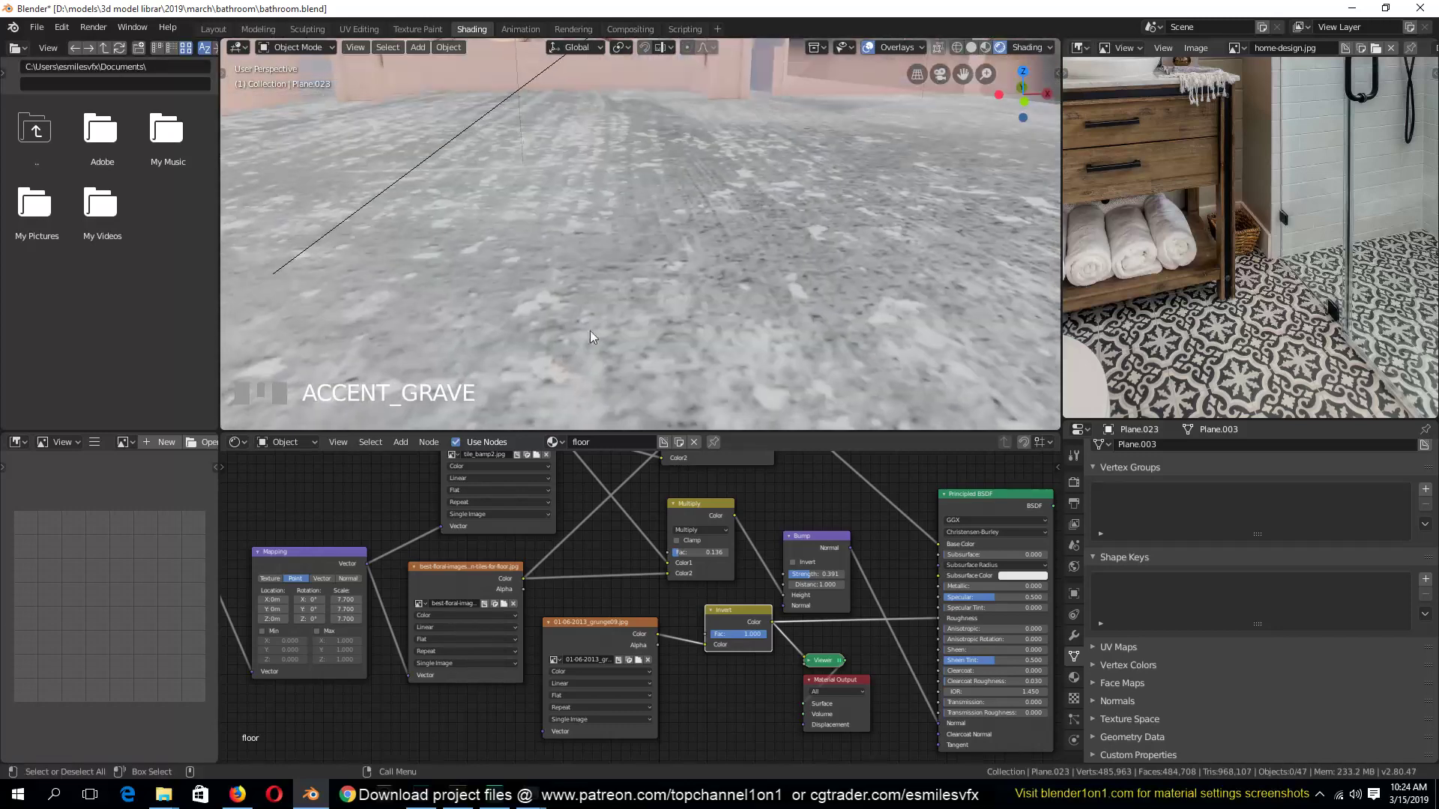
{"action": "left_click", "coordinate": [996, 494], "text": "ctrl+shift"}
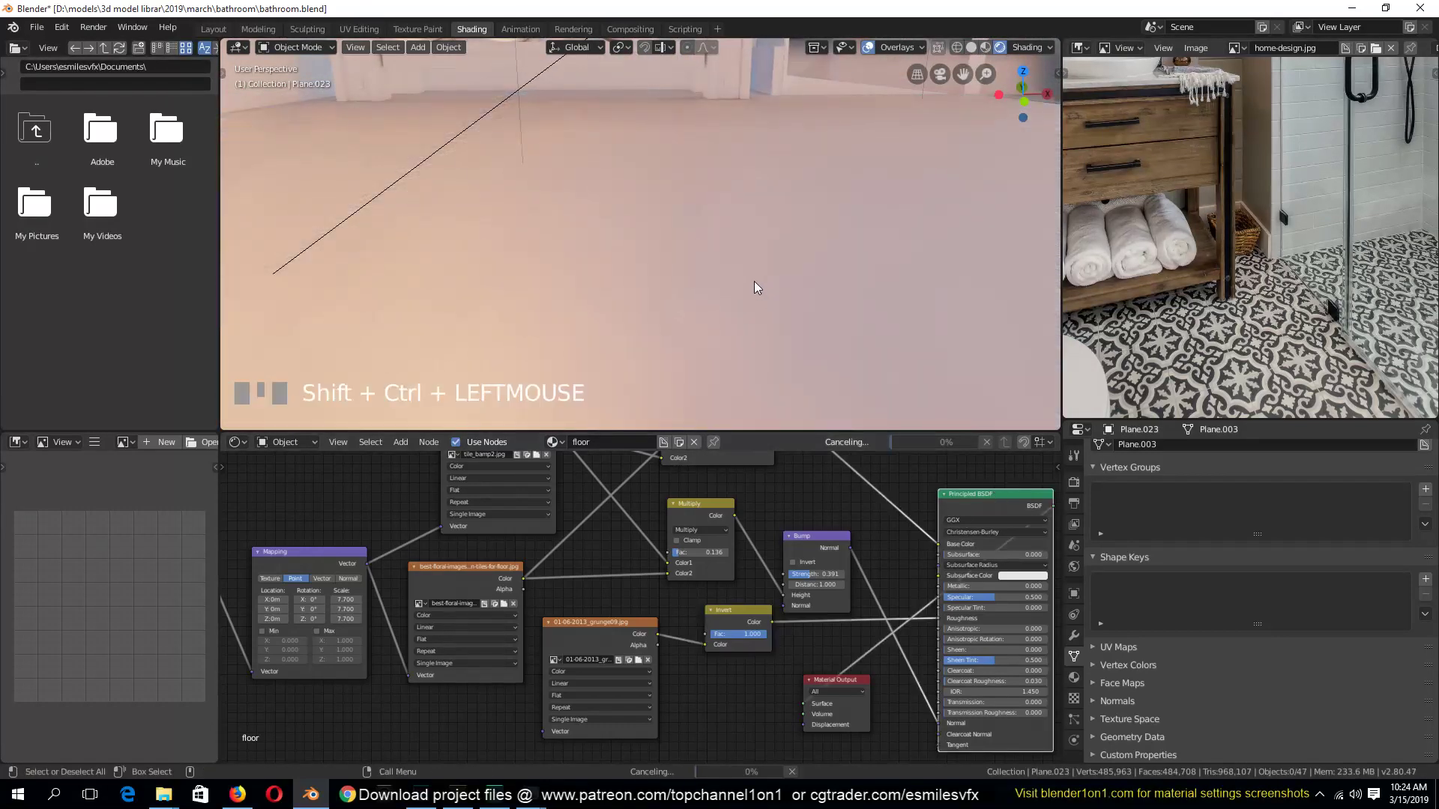
{"action": "key", "text": "grave"}
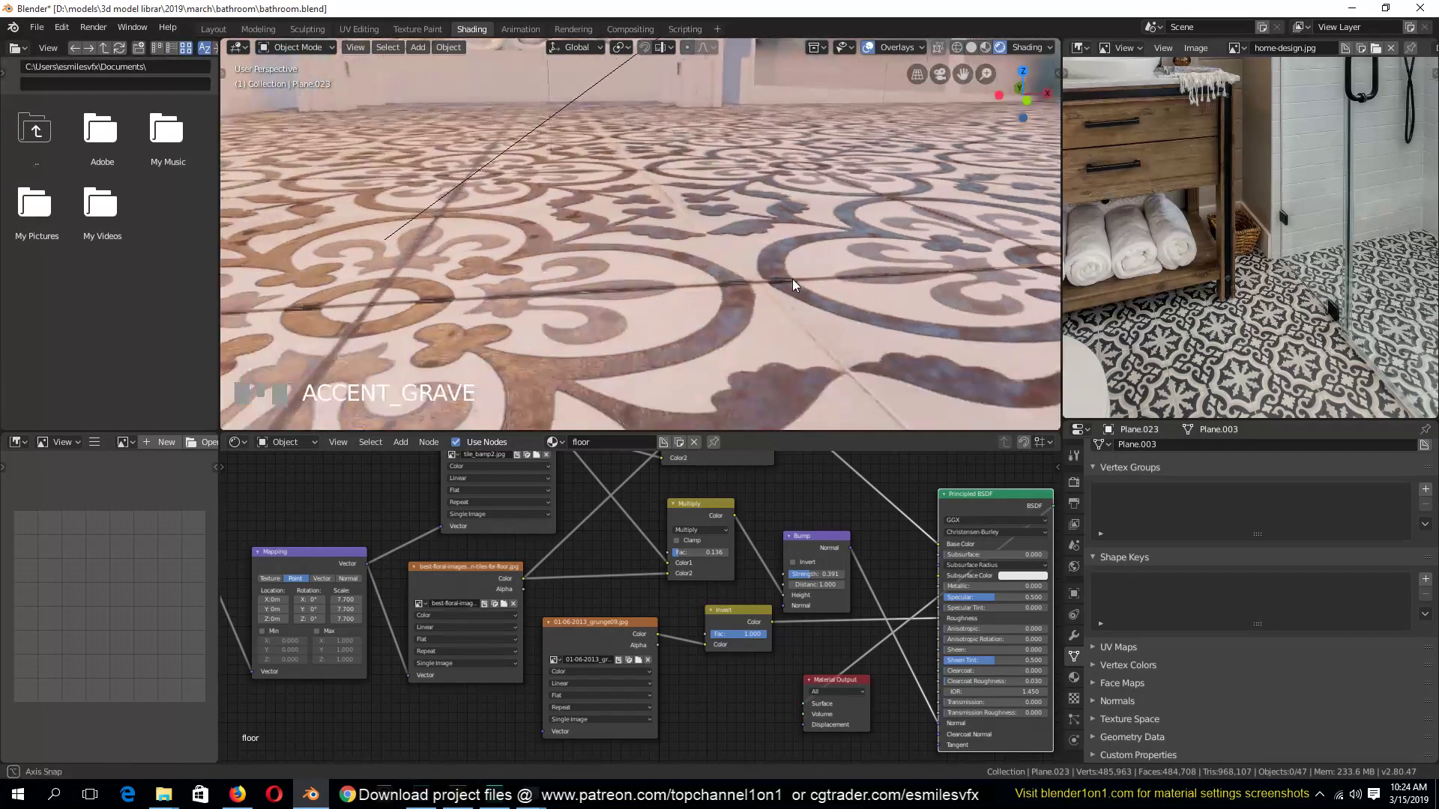
Move the Invert node down and insert a ColorRamp node between it and the Principled BSDF's Roughness
{"action": "scroll", "coordinate": [766, 305], "scroll_direction": "up", "scroll_amount": 1}
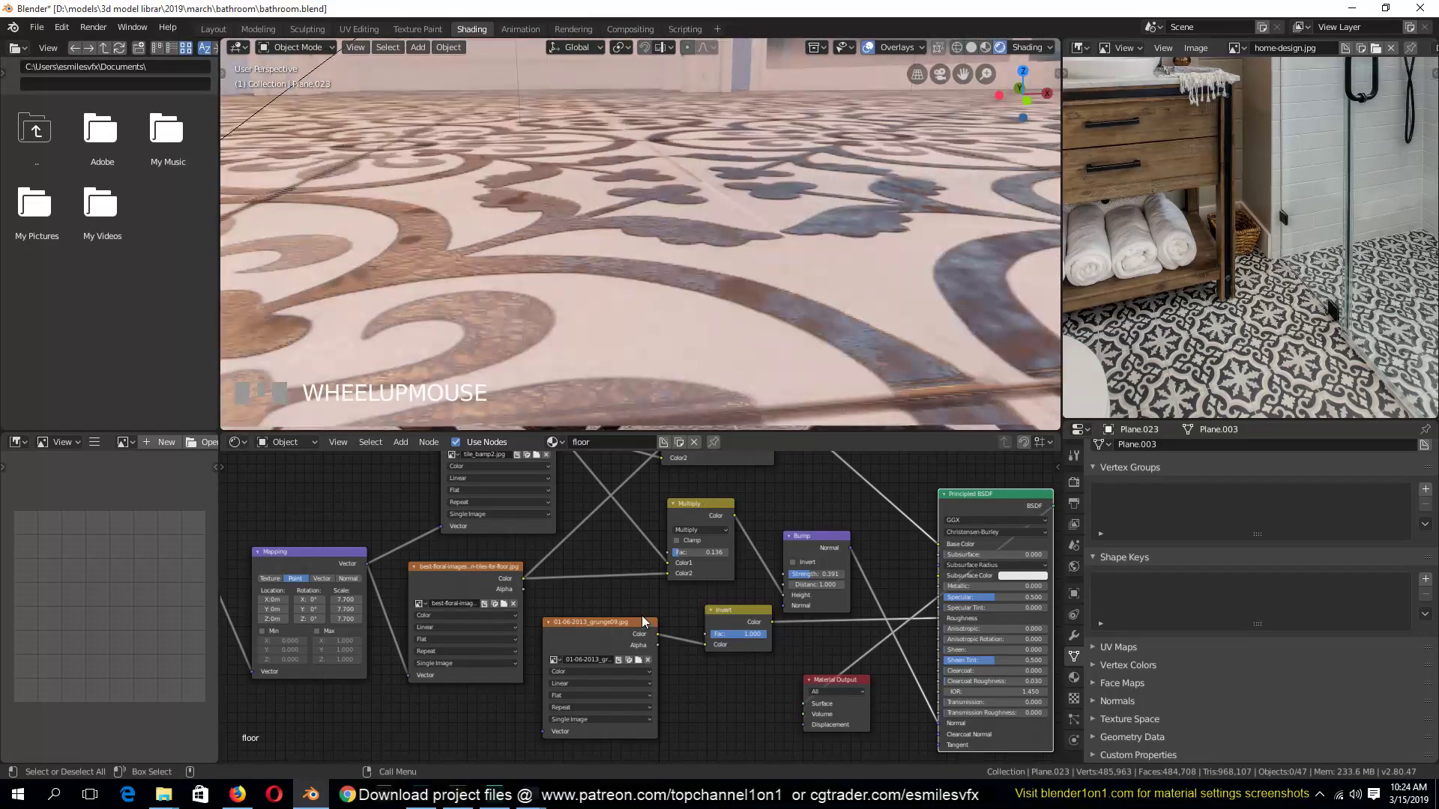
{"action": "left_click_drag", "start_coordinate": [733, 632], "coordinate": [736, 671]}
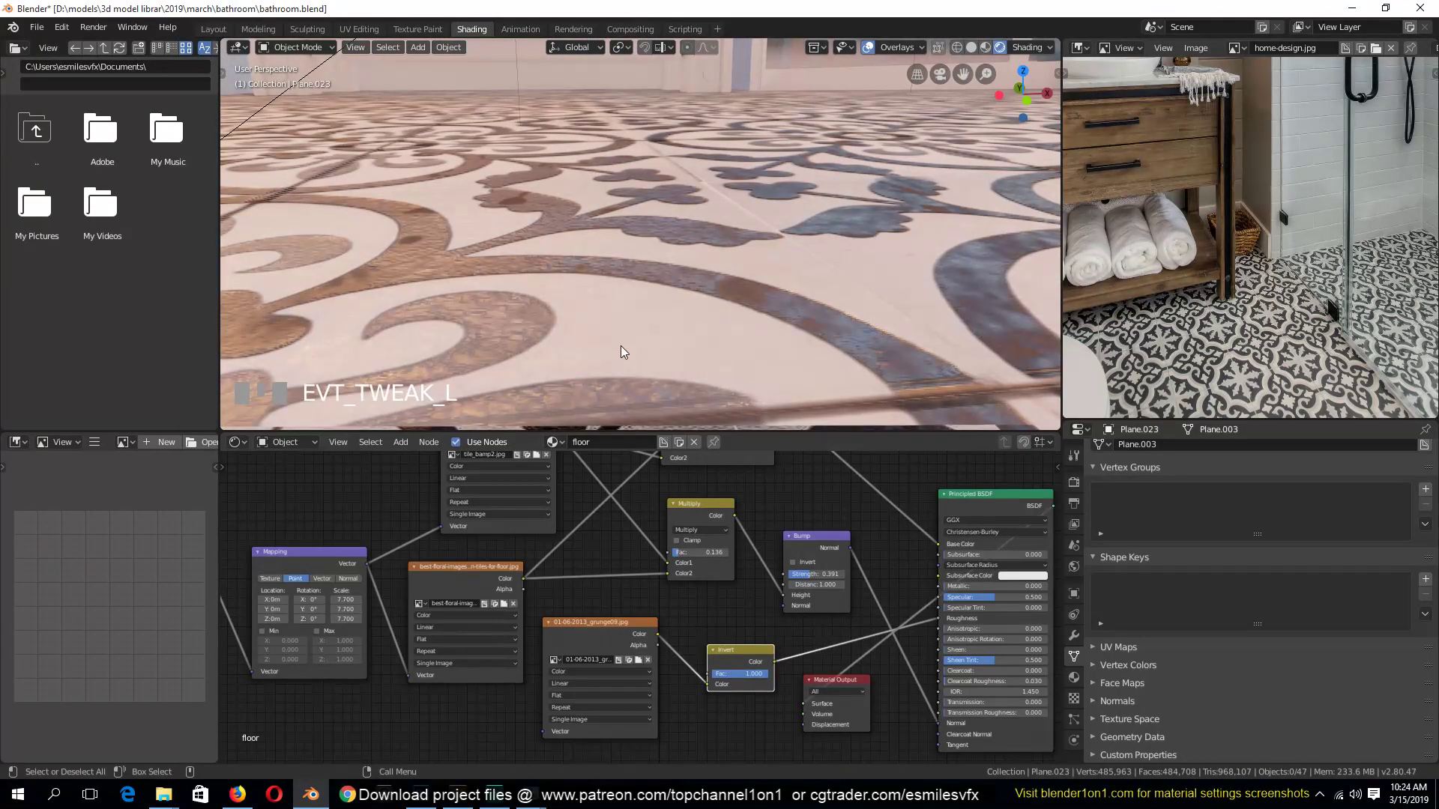
{"action": "scroll", "coordinate": [758, 662], "scroll_direction": "up", "scroll_amount": 2}
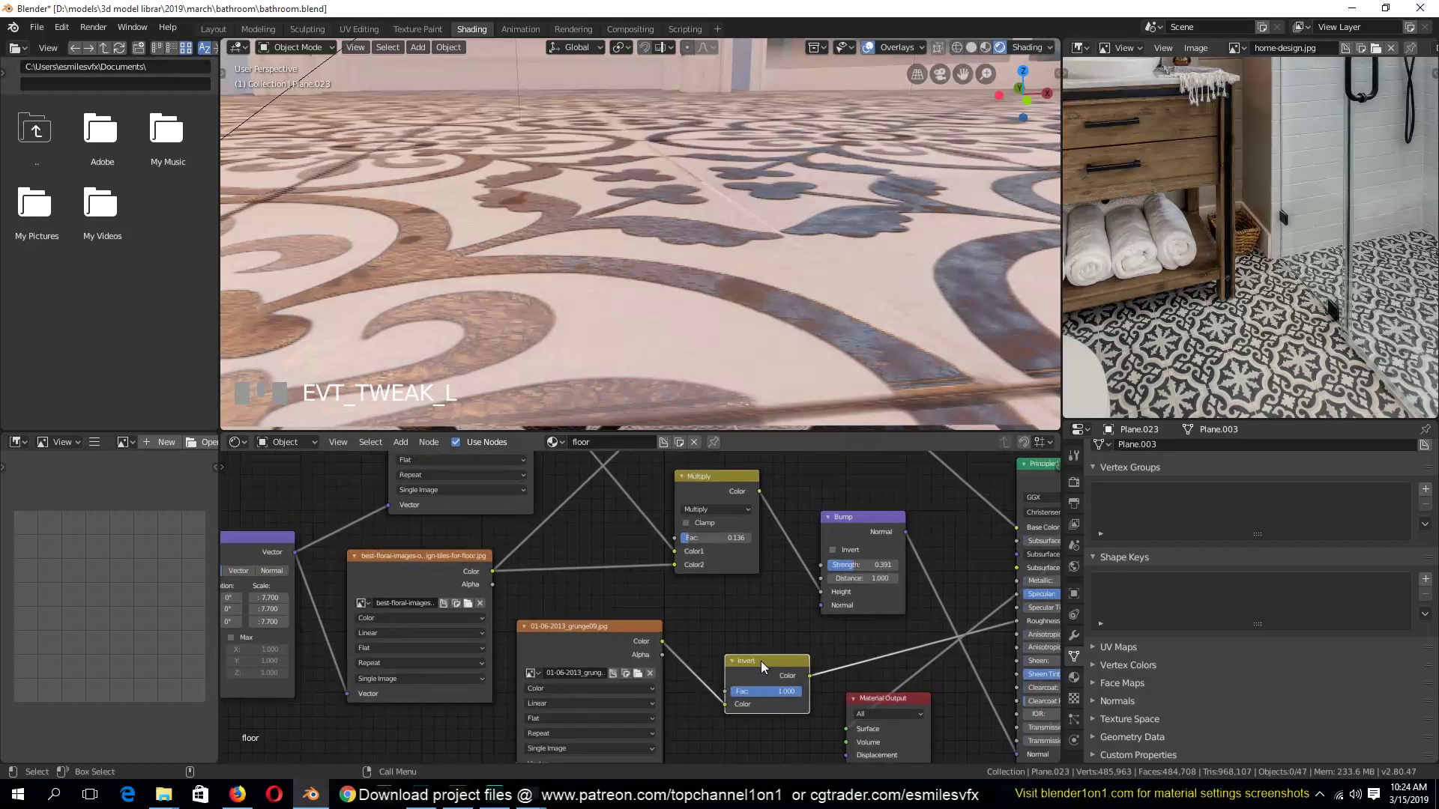
{"action": "key", "text": "shift+a"}
{"action": "mouse_move", "coordinate": [746, 698]}
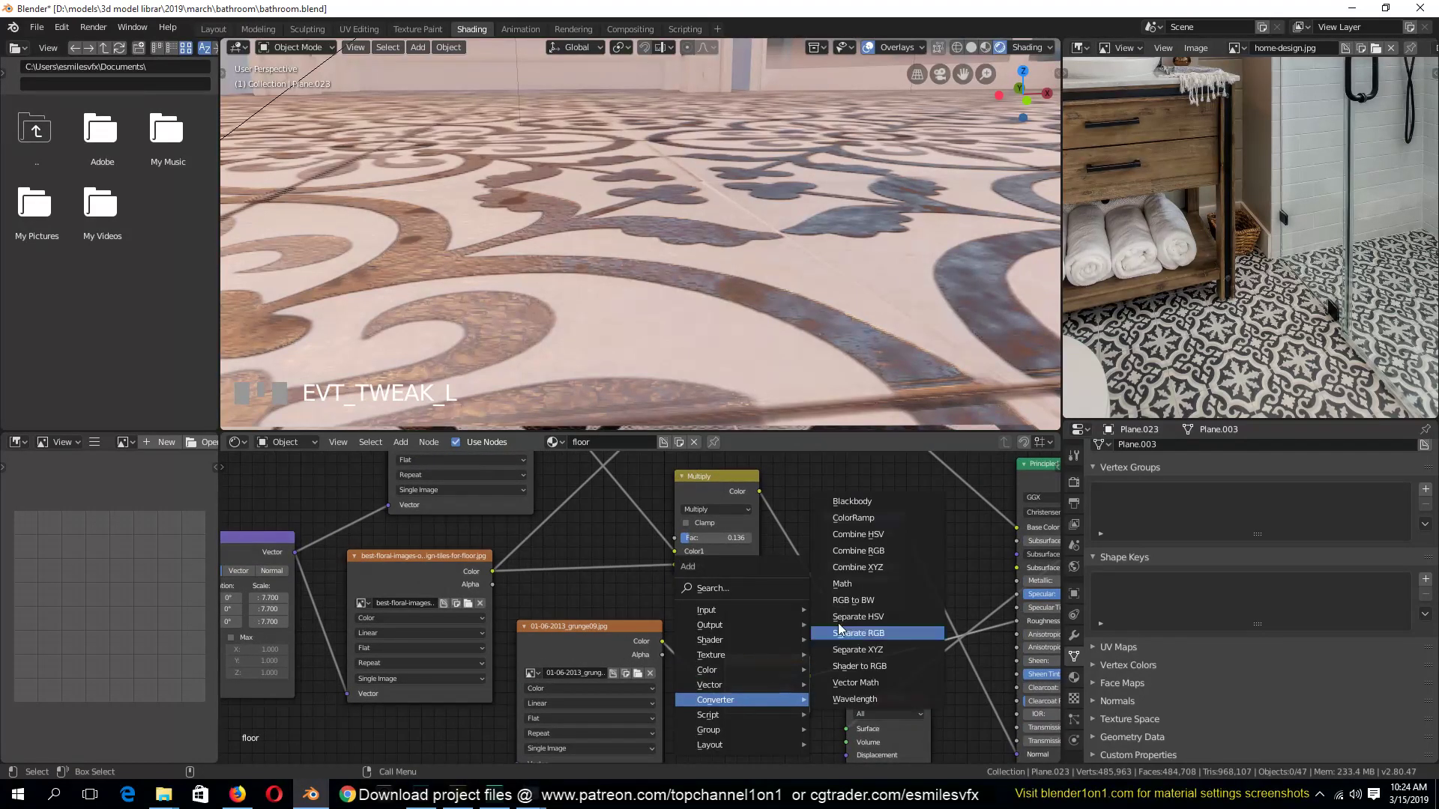
{"action": "left_click", "coordinate": [877, 521]}
{"action": "left_click", "coordinate": [816, 637]}
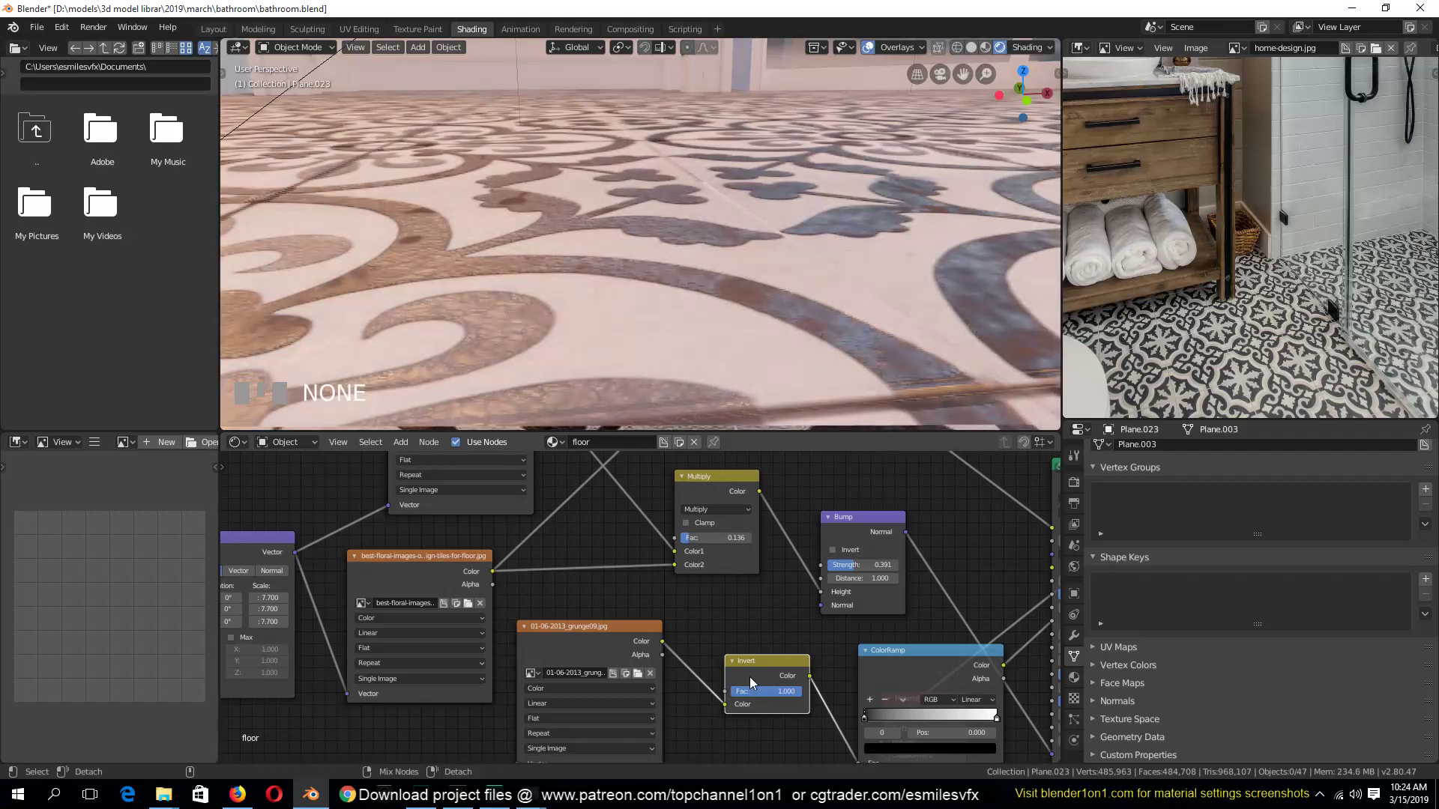
Detach and delete the Invert node, then place the ColorRamp beside the grunge texture
{"action": "left_click_drag", "start_coordinate": [749, 677], "coordinate": [755, 612], "text": "alt"}
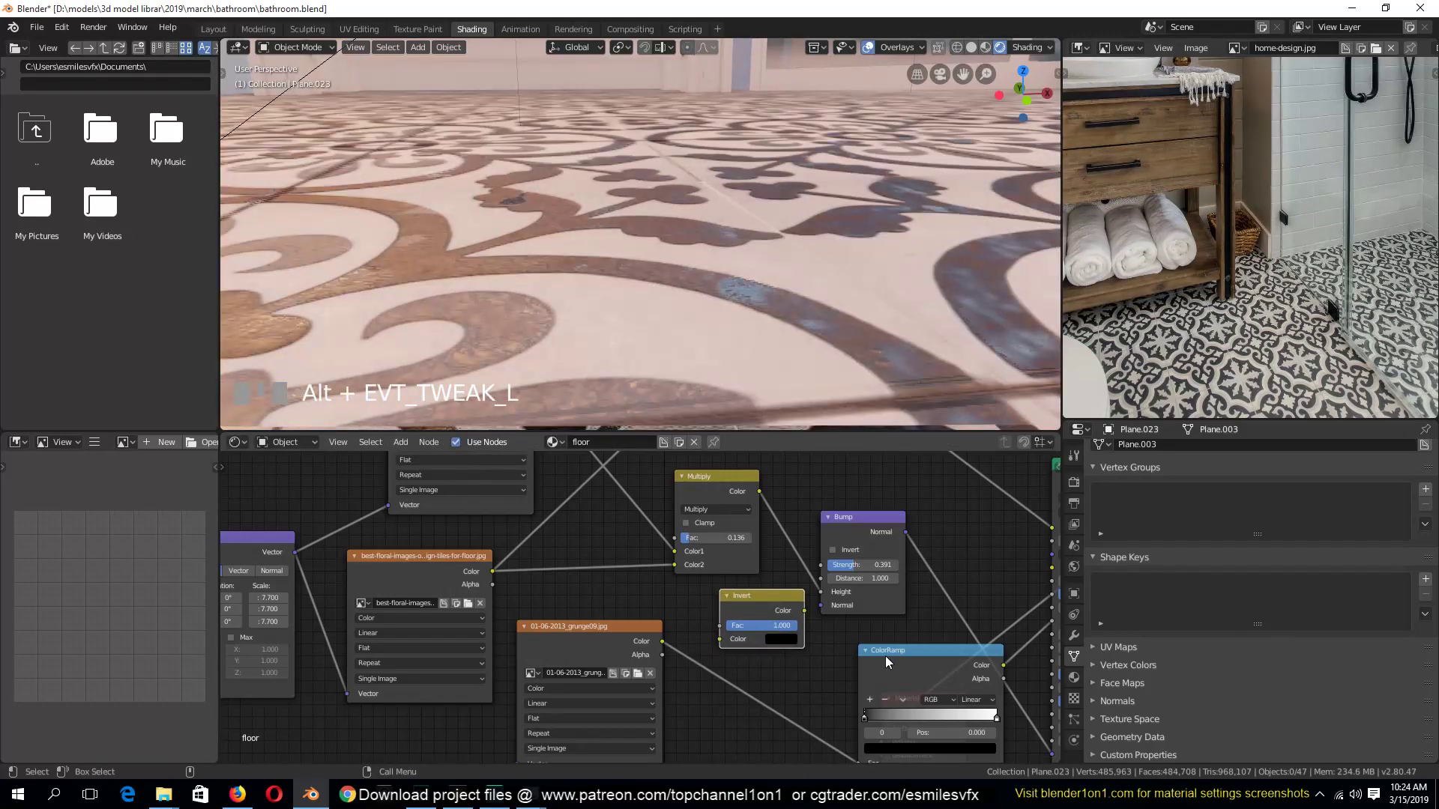
{"action": "key", "text": "x"}
{"action": "left_click_drag", "start_coordinate": [884, 652], "coordinate": [736, 637]}
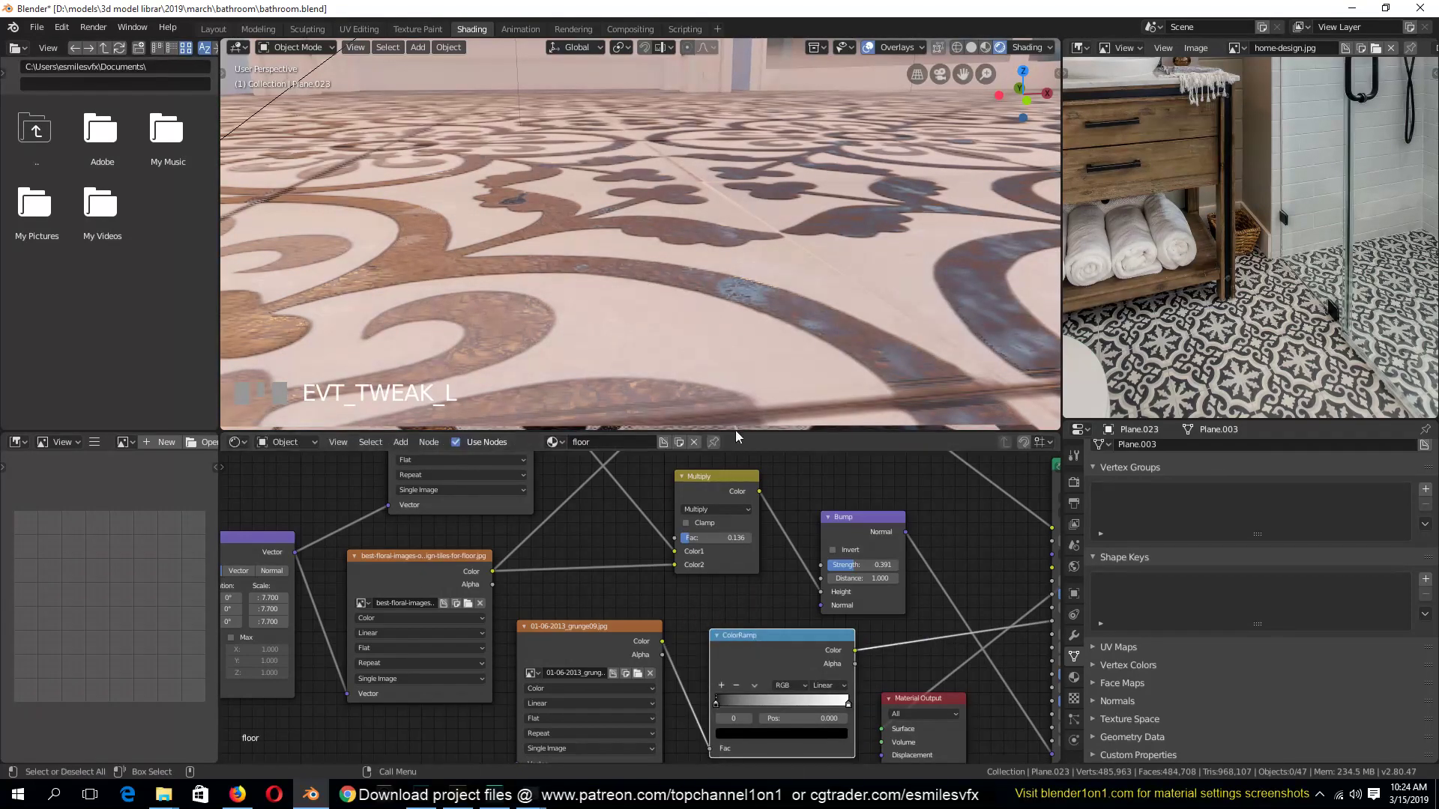
Preview the ColorRamp's output on the floor and move its black stop to position 0.182
{"action": "left_click", "coordinate": [803, 637], "text": "ctrl+shift"}
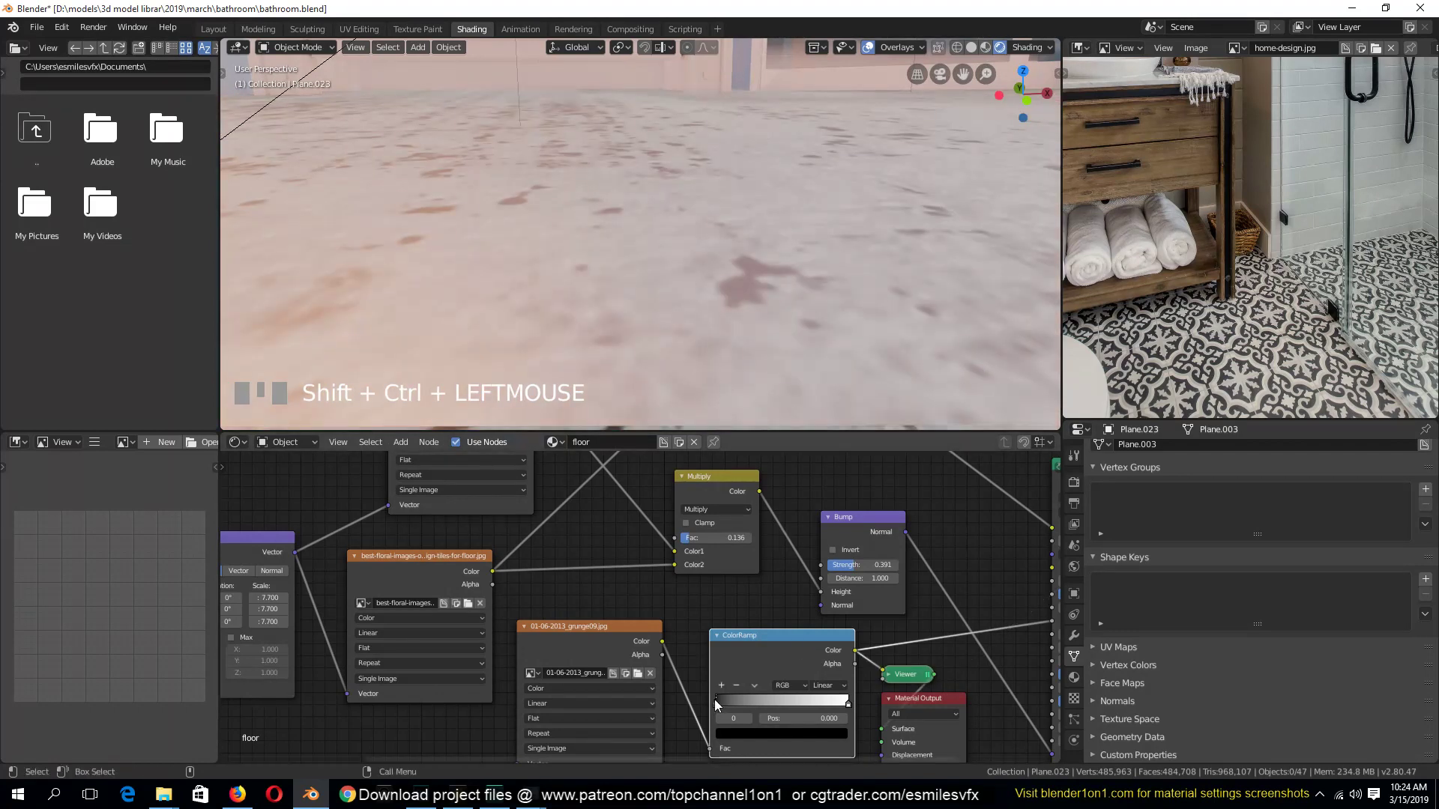
{"action": "left_click_drag", "start_coordinate": [716, 701], "coordinate": [743, 700]}
{"action": "left_click", "coordinate": [828, 685]}
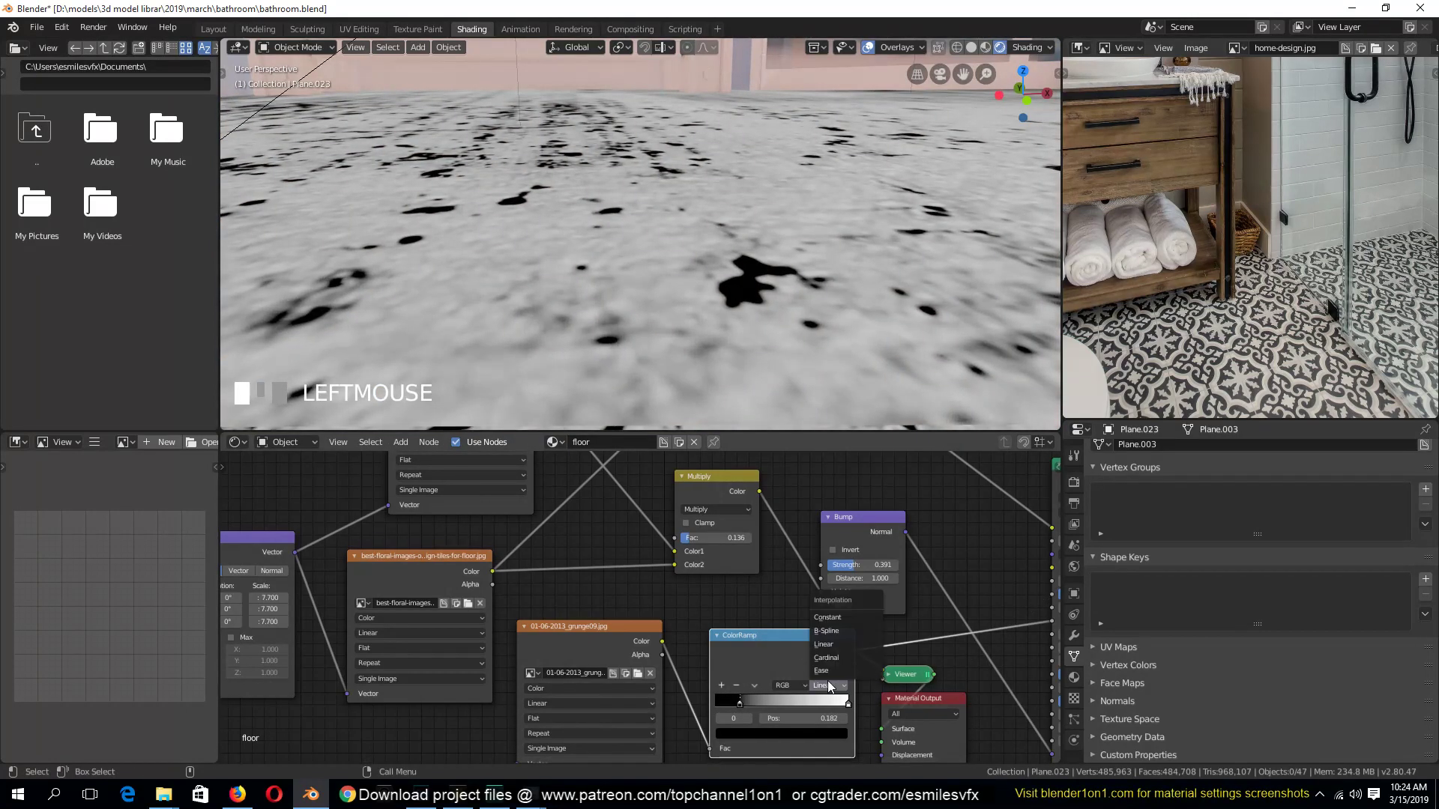
{"action": "left_click", "coordinate": [757, 685]}
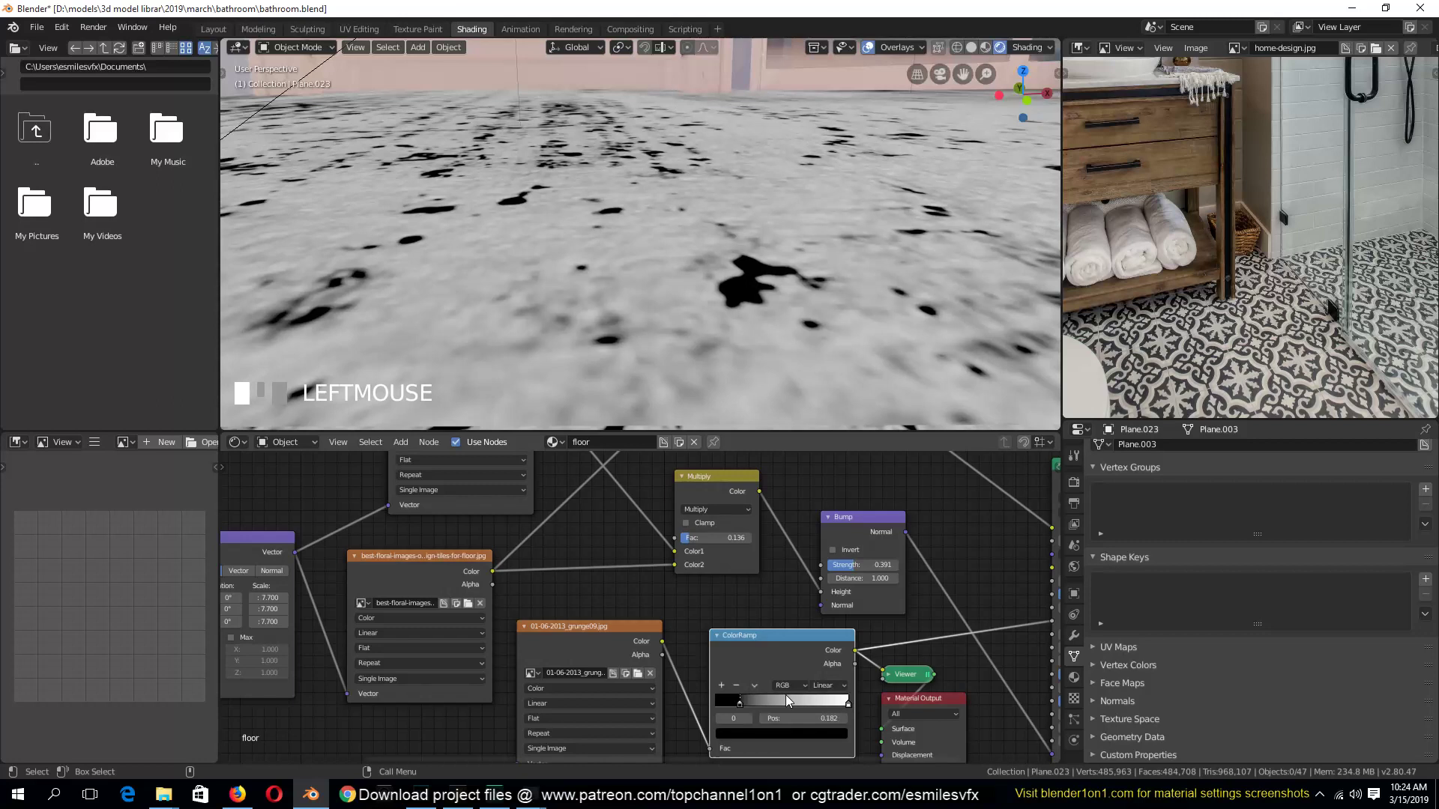
Replace the ramp's black stop with a new black one at position 0 and place the white stop near the middle
{"action": "left_click", "coordinate": [736, 684]}
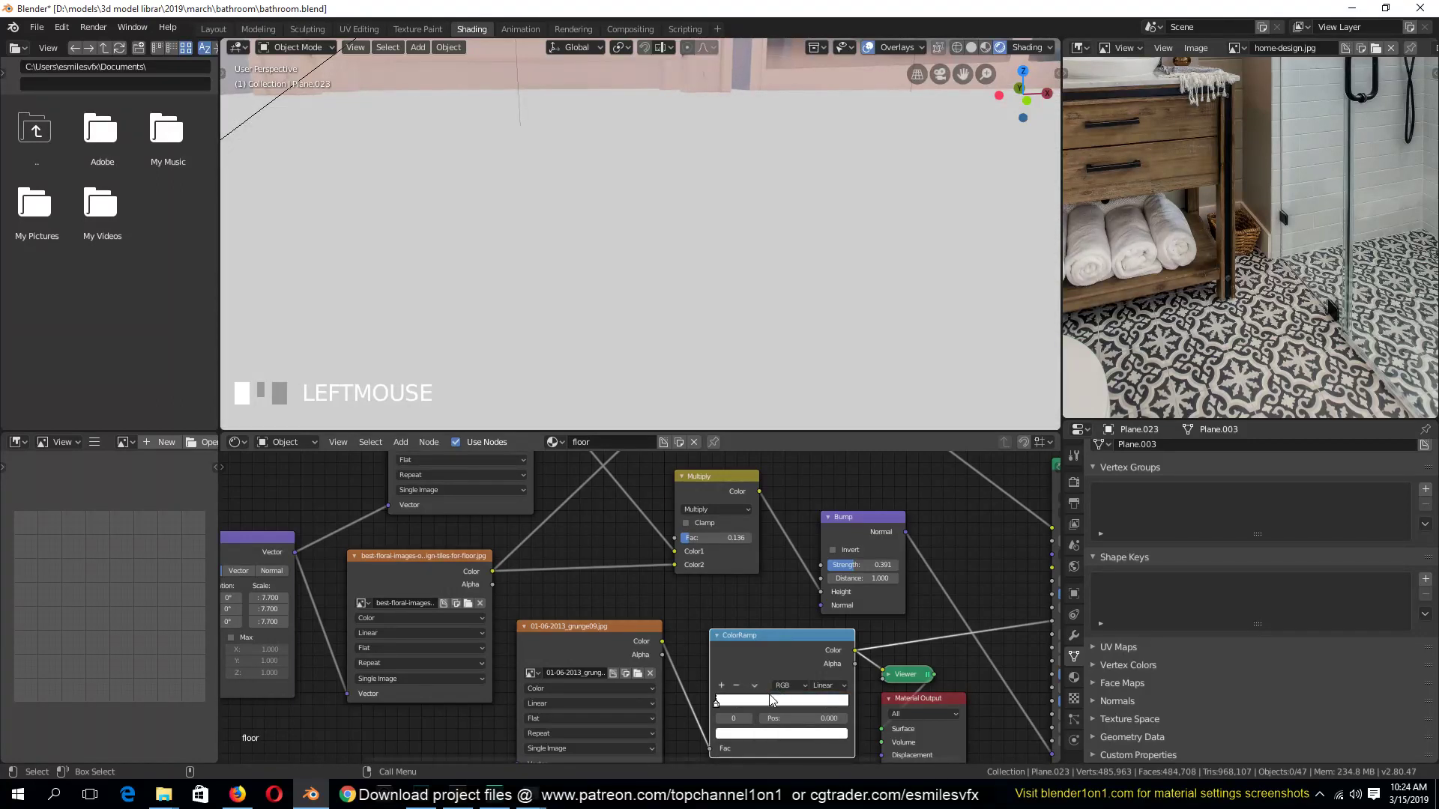
{"action": "left_click", "coordinate": [719, 701], "text": "ctrl"}
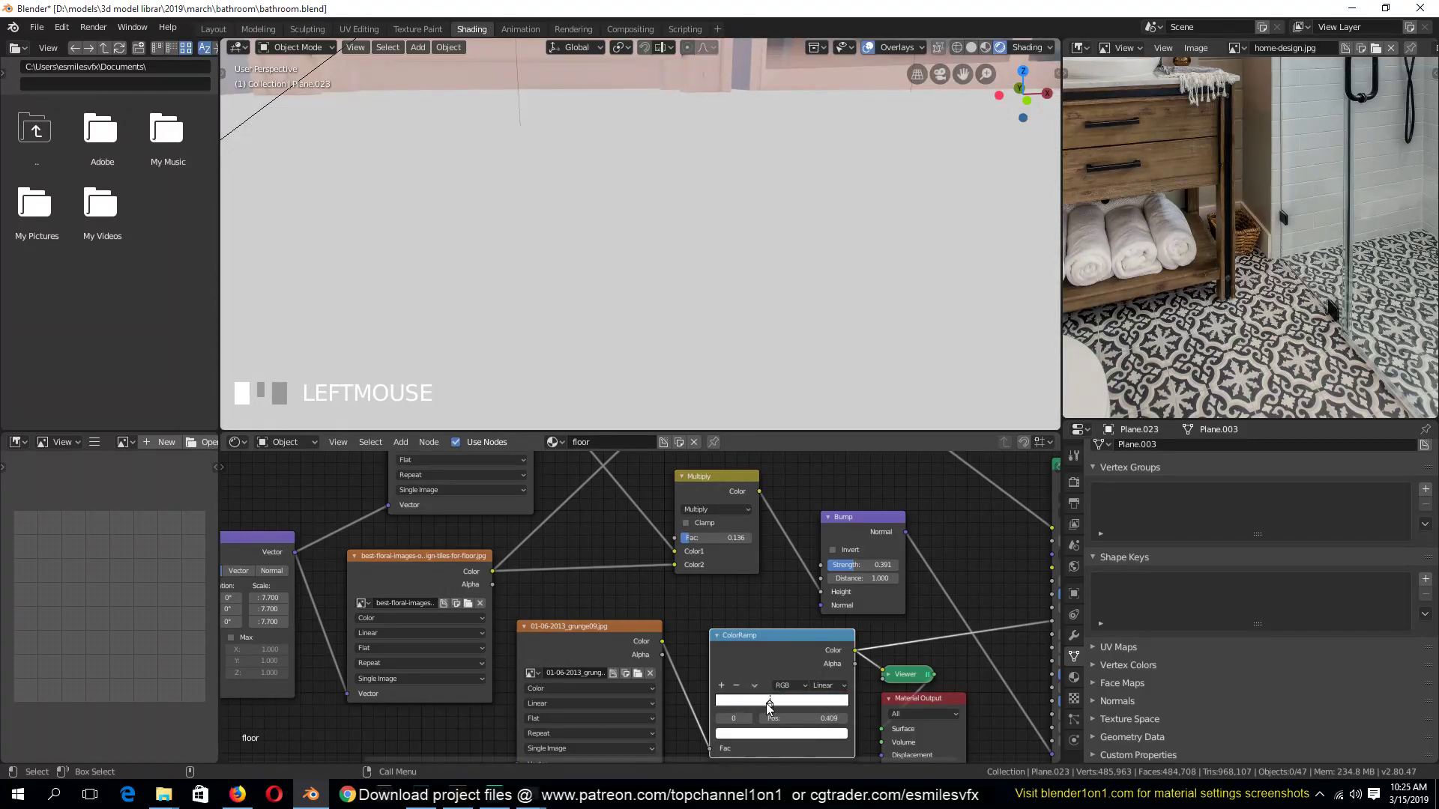
{"action": "left_click", "coordinate": [722, 686]}
{"action": "left_click", "coordinate": [722, 703]}
{"action": "left_click", "coordinate": [737, 733]}
{"action": "left_click_drag", "start_coordinate": [821, 613], "coordinate": [821, 643]}
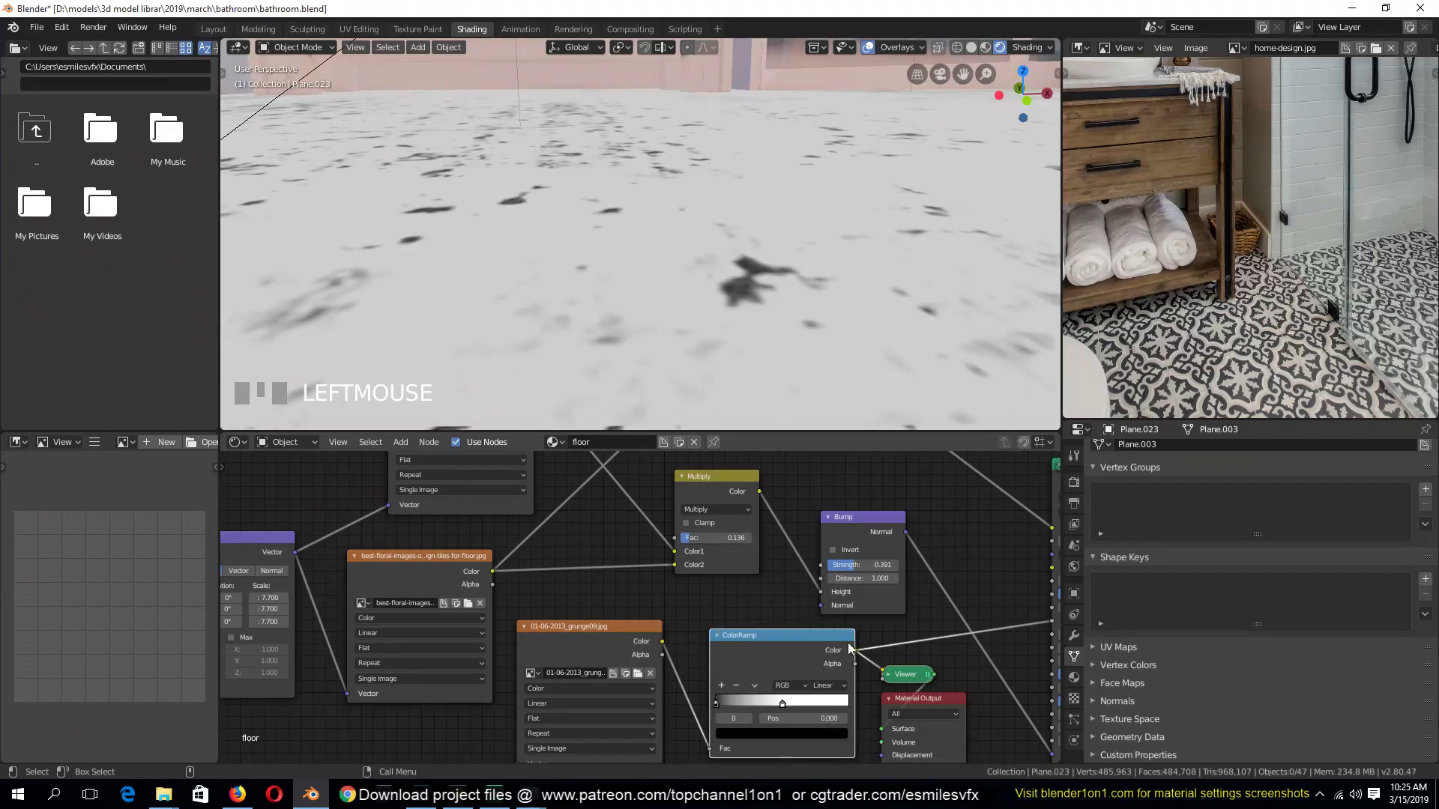
Flip the color ramp and set its black stop to position 0.614 with a dark grey value of 0.213
{"action": "left_click", "coordinate": [756, 685]}
{"action": "left_click", "coordinate": [766, 700]}
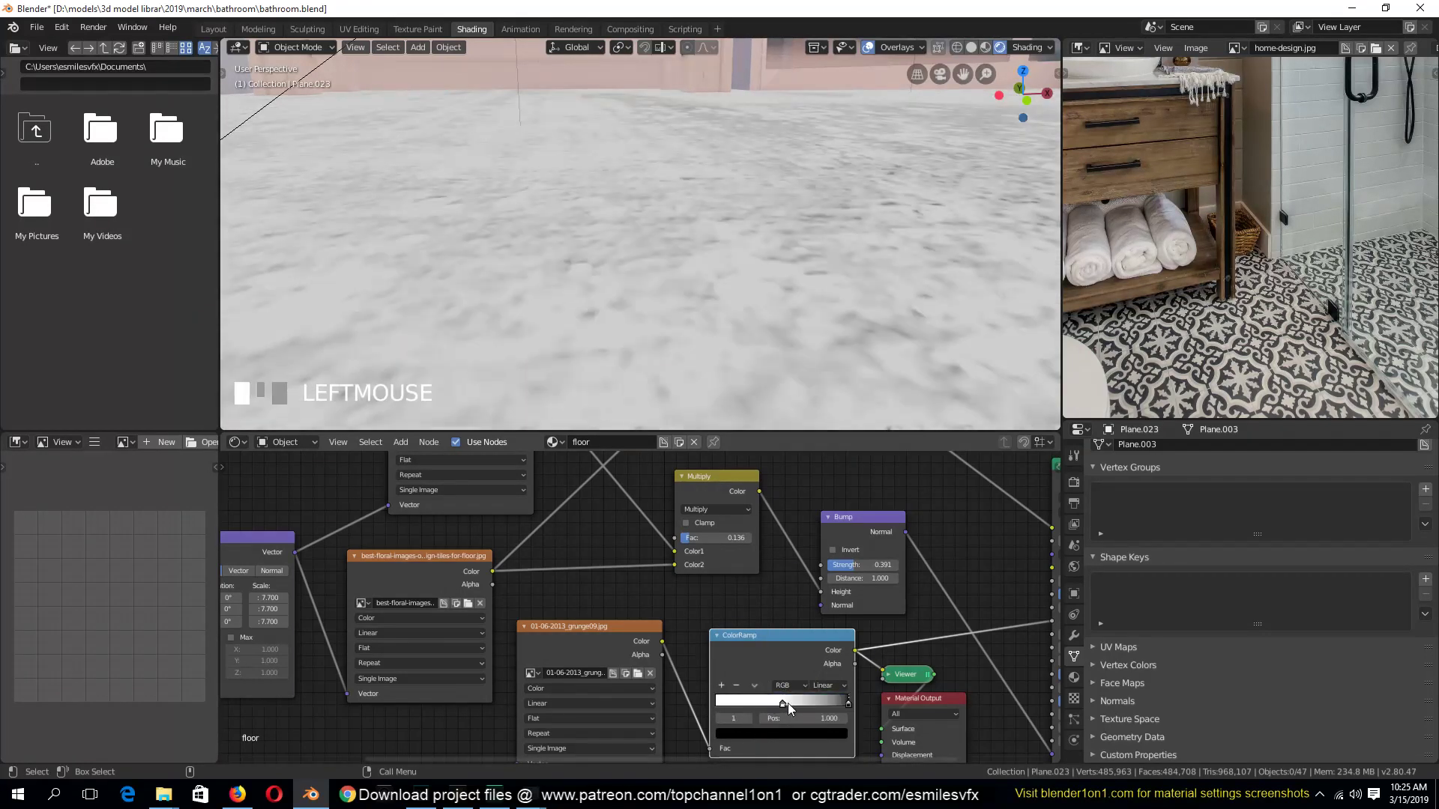
{"action": "left_click_drag", "start_coordinate": [787, 702], "coordinate": [704, 703]}
{"action": "mouse_move", "coordinate": [834, 704]}
{"action": "left_mouse_down"}
{"action": "mouse_move", "coordinate": [766, 707]}
{"action": "mouse_move", "coordinate": [789, 709]}
{"action": "left_mouse_up"}
{"action": "left_click", "coordinate": [792, 735]}
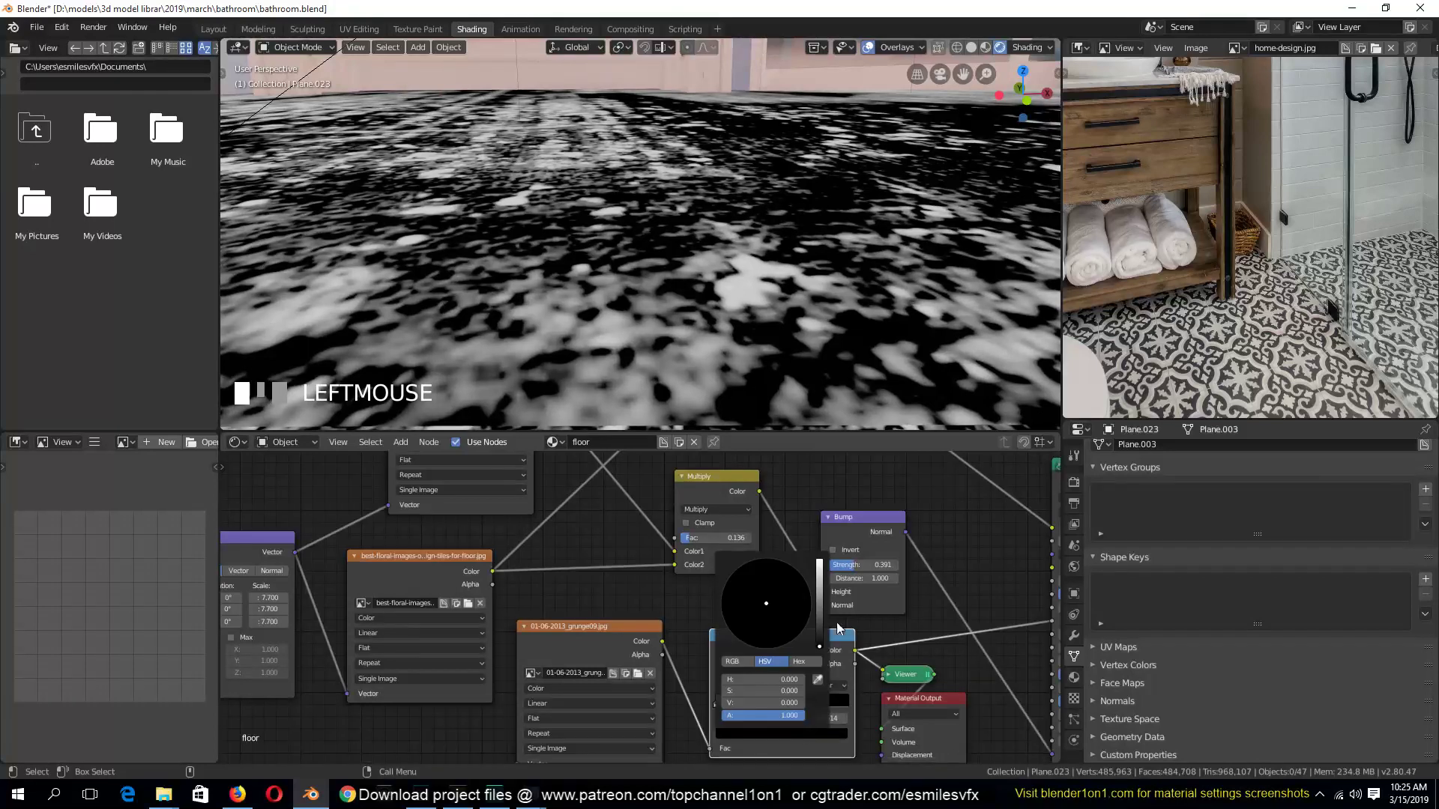
{"action": "left_click", "coordinate": [821, 626]}
{"action": "left_click_drag", "start_coordinate": [820, 618], "coordinate": [821, 630]}
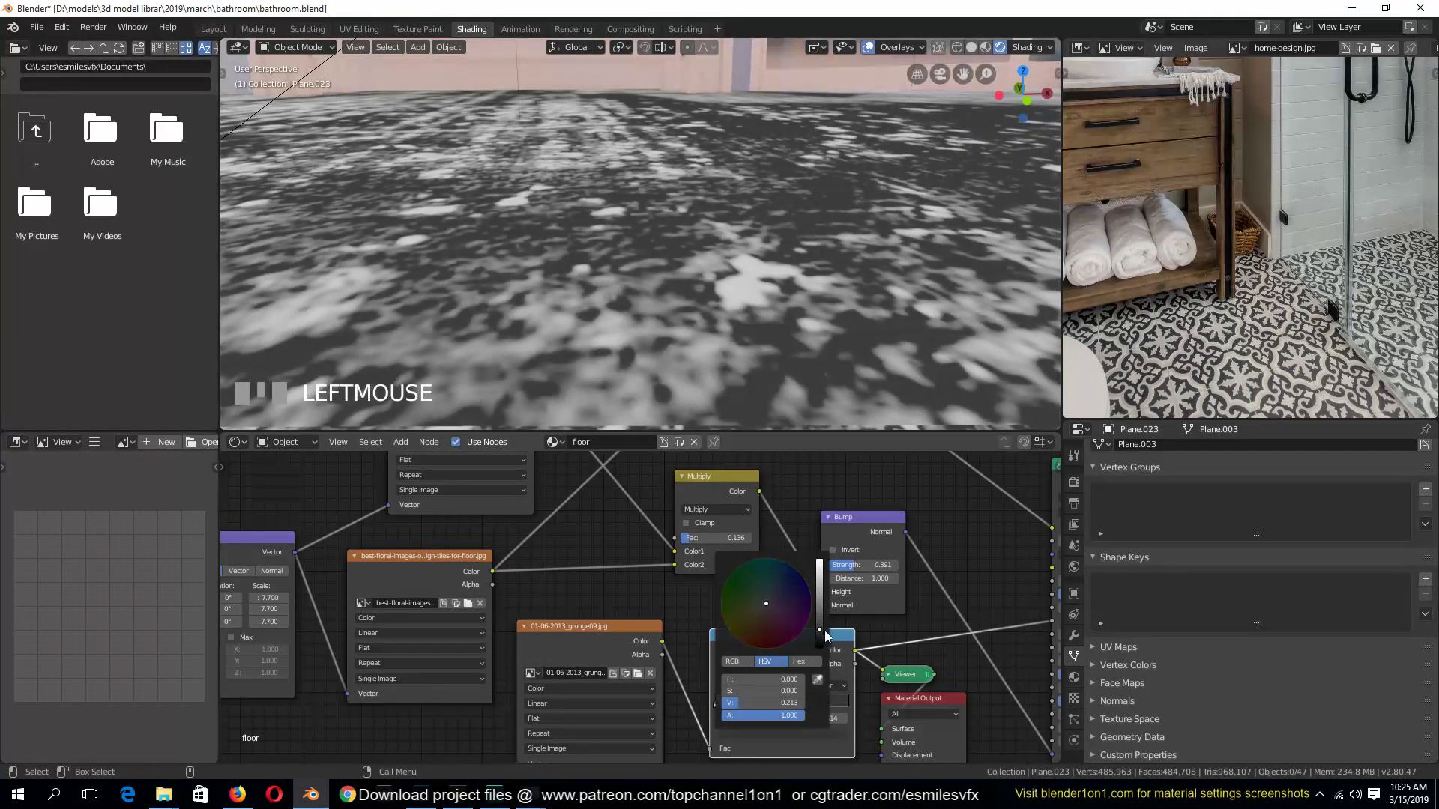
Return to previewing the Principled BSDF and check the floor's reflections at close range
{"action": "middle_click_drag", "start_coordinate": [956, 568], "coordinate": [742, 586]}
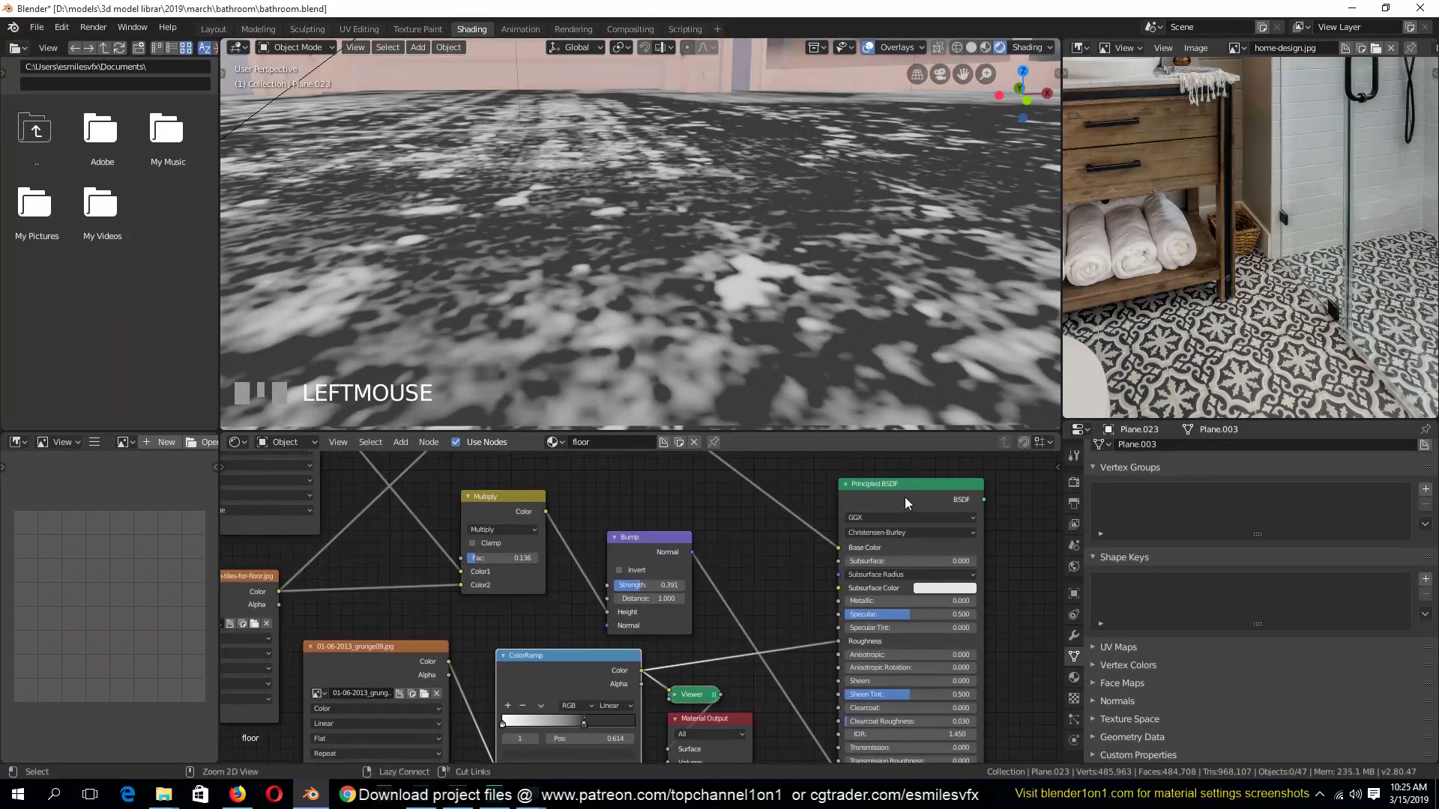
{"action": "left_click", "coordinate": [905, 496], "text": "ctrl+shift"}
{"action": "scroll", "coordinate": [694, 235], "scroll_direction": "down", "scroll_amount": 3, "text": "alt"}
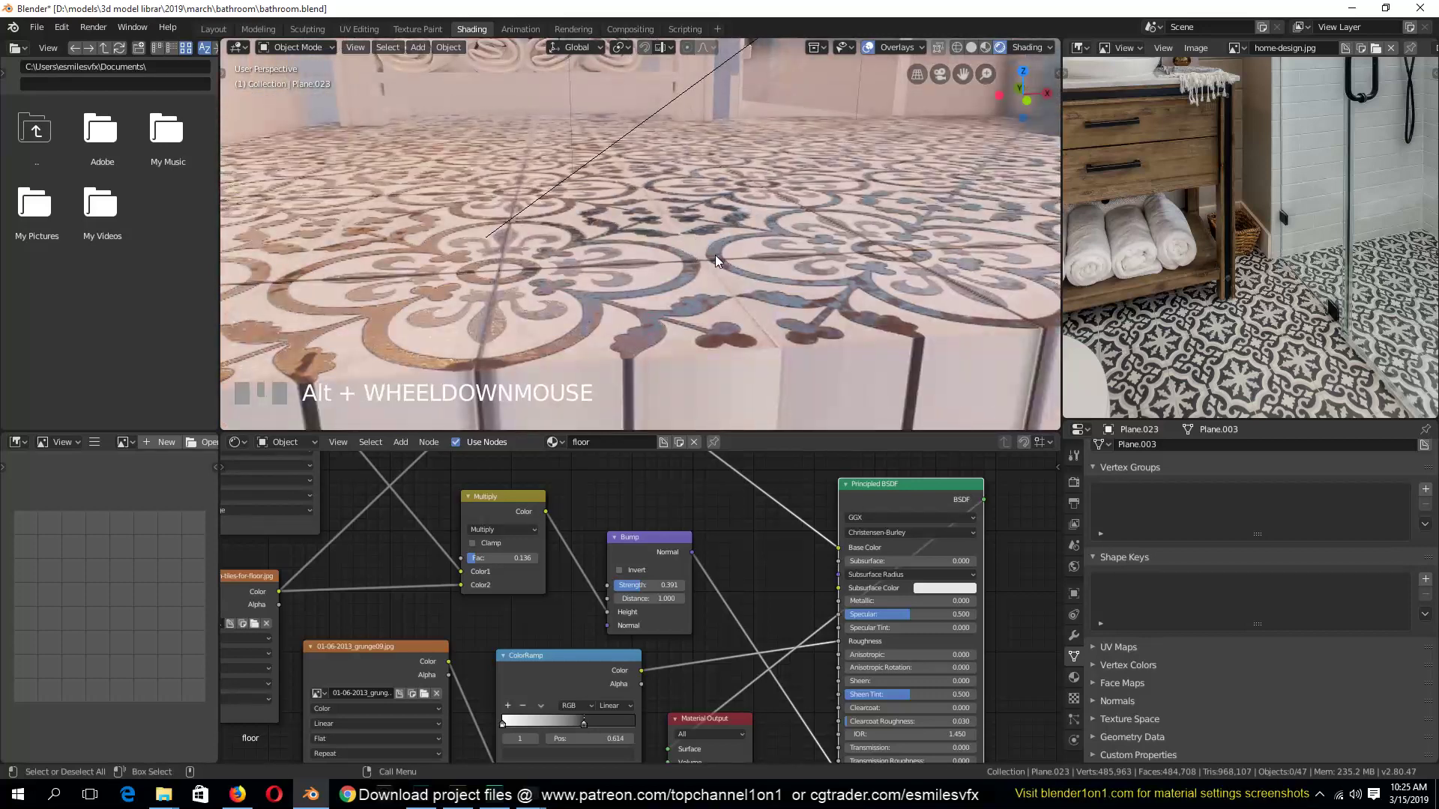
{"action": "mouse_move", "coordinate": [715, 255]}
{"action": "middle_mouse_down"}
{"action": "mouse_move", "coordinate": [744, 241]}
{"action": "mouse_move", "coordinate": [694, 240]}
{"action": "middle_mouse_up"}
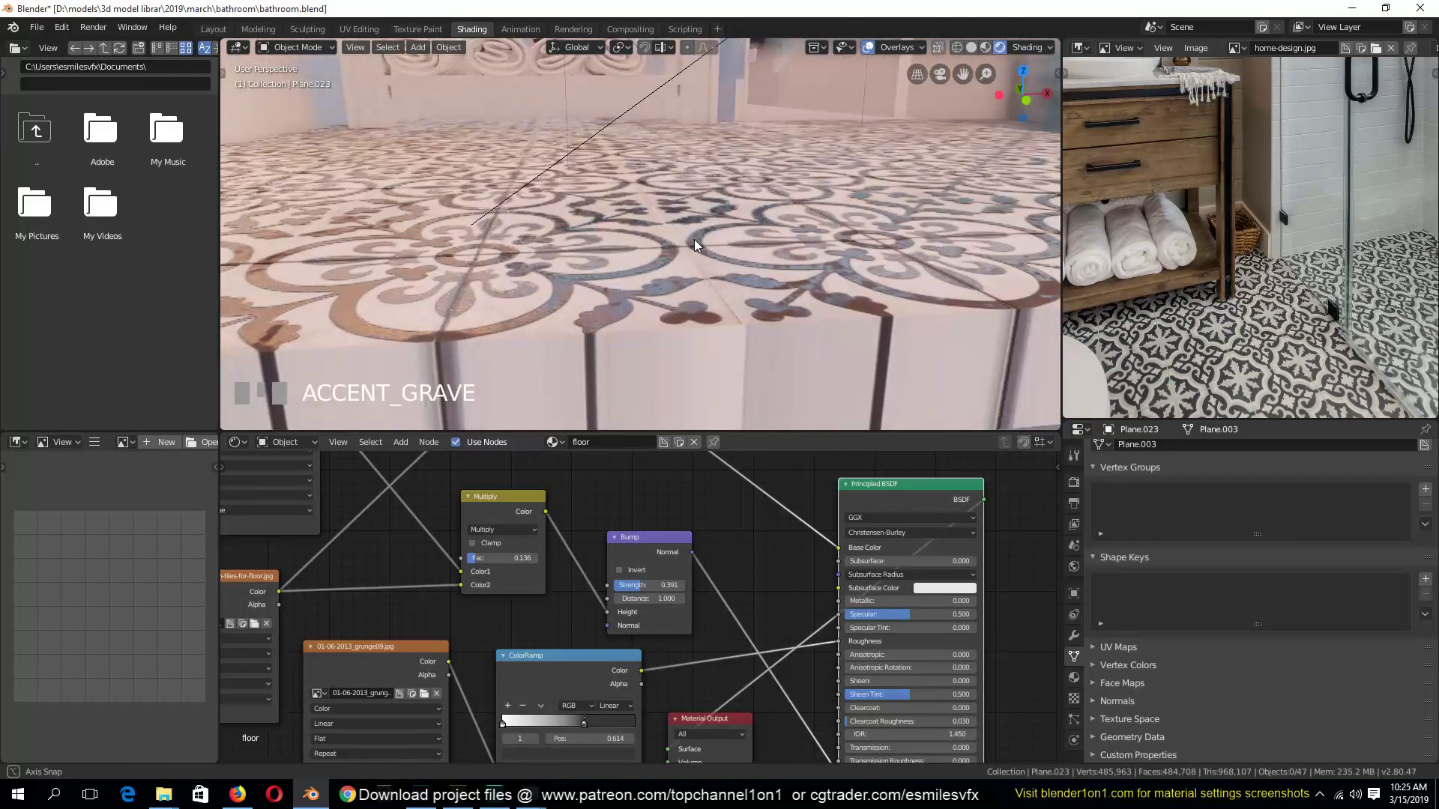
{"action": "scroll", "coordinate": [691, 256], "scroll_direction": "up", "scroll_amount": 2}
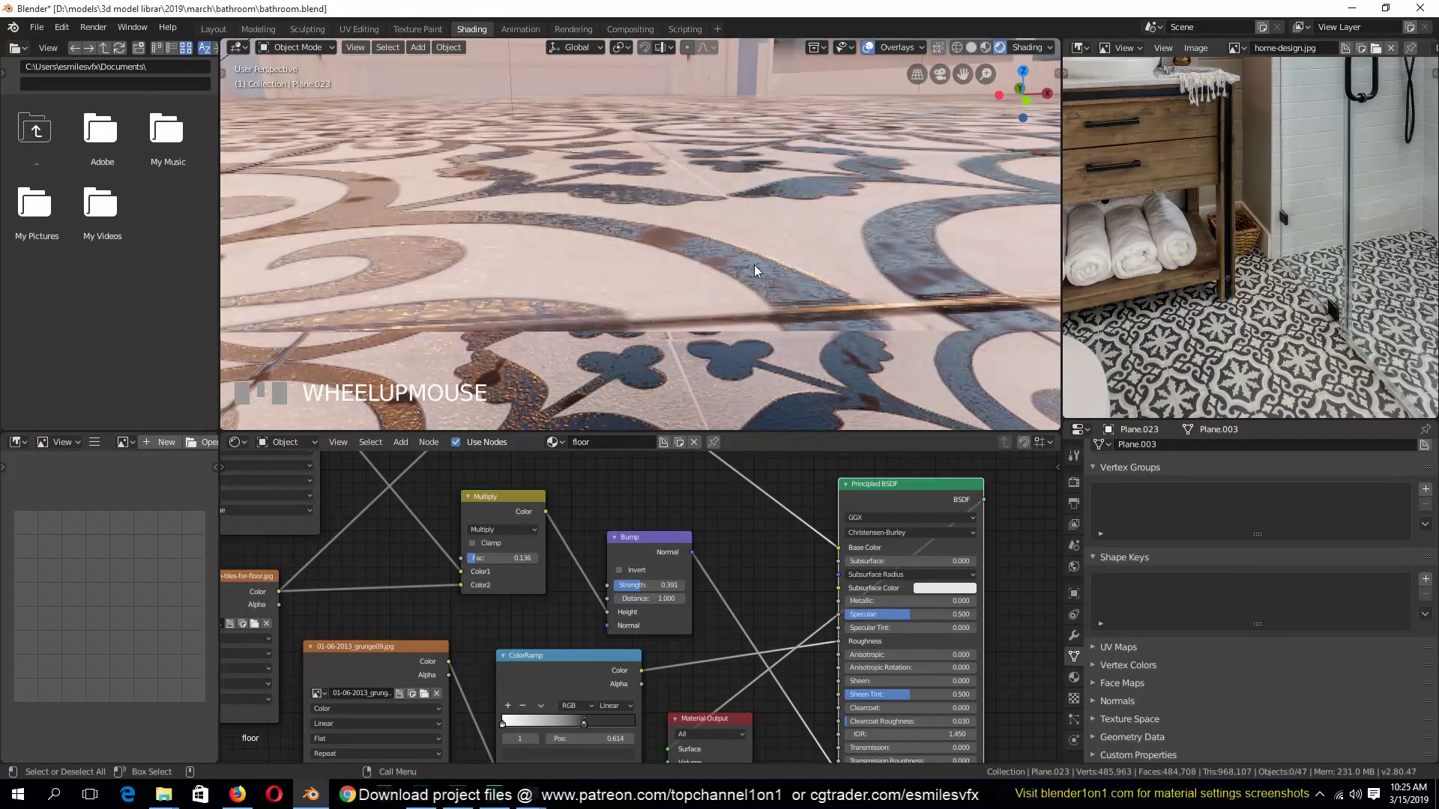
Set the Bump node's Strength to 0.227 and the Multiply node's factor to 0.082
{"action": "middle_click_drag", "start_coordinate": [680, 650], "coordinate": [789, 652]}
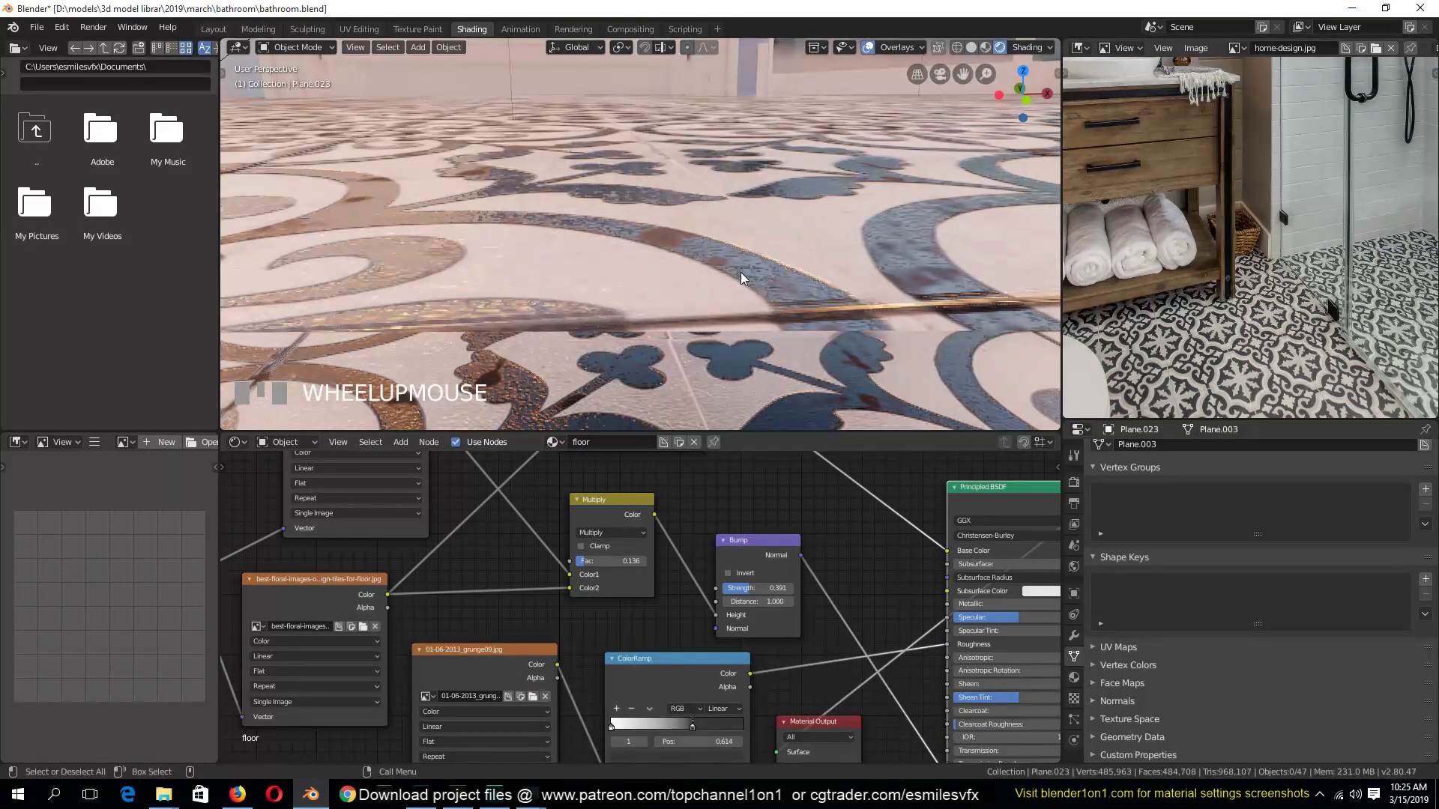
{"action": "middle_click_drag", "start_coordinate": [832, 580], "coordinate": [899, 635]}
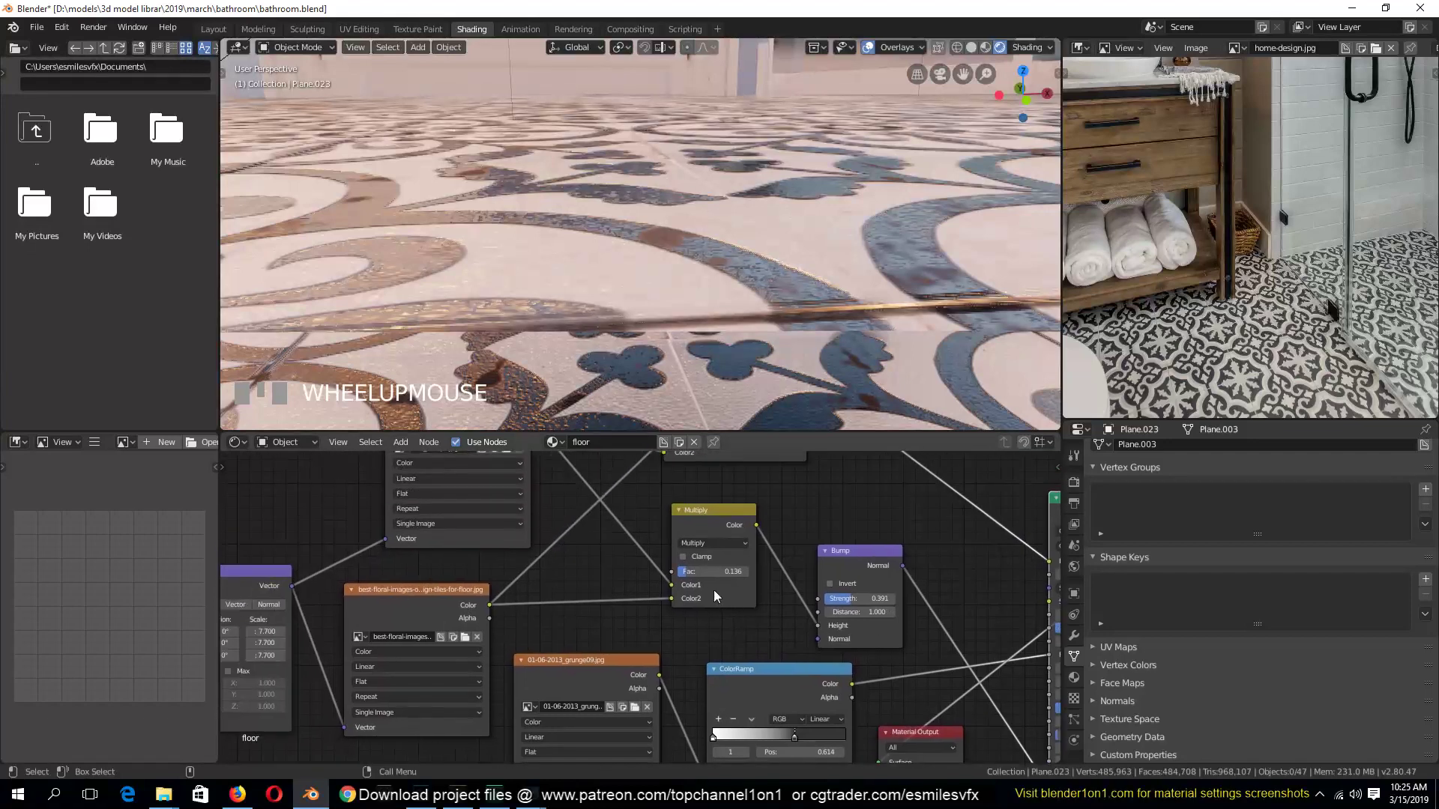
{"action": "left_click_drag", "start_coordinate": [687, 576], "coordinate": [678, 575]}
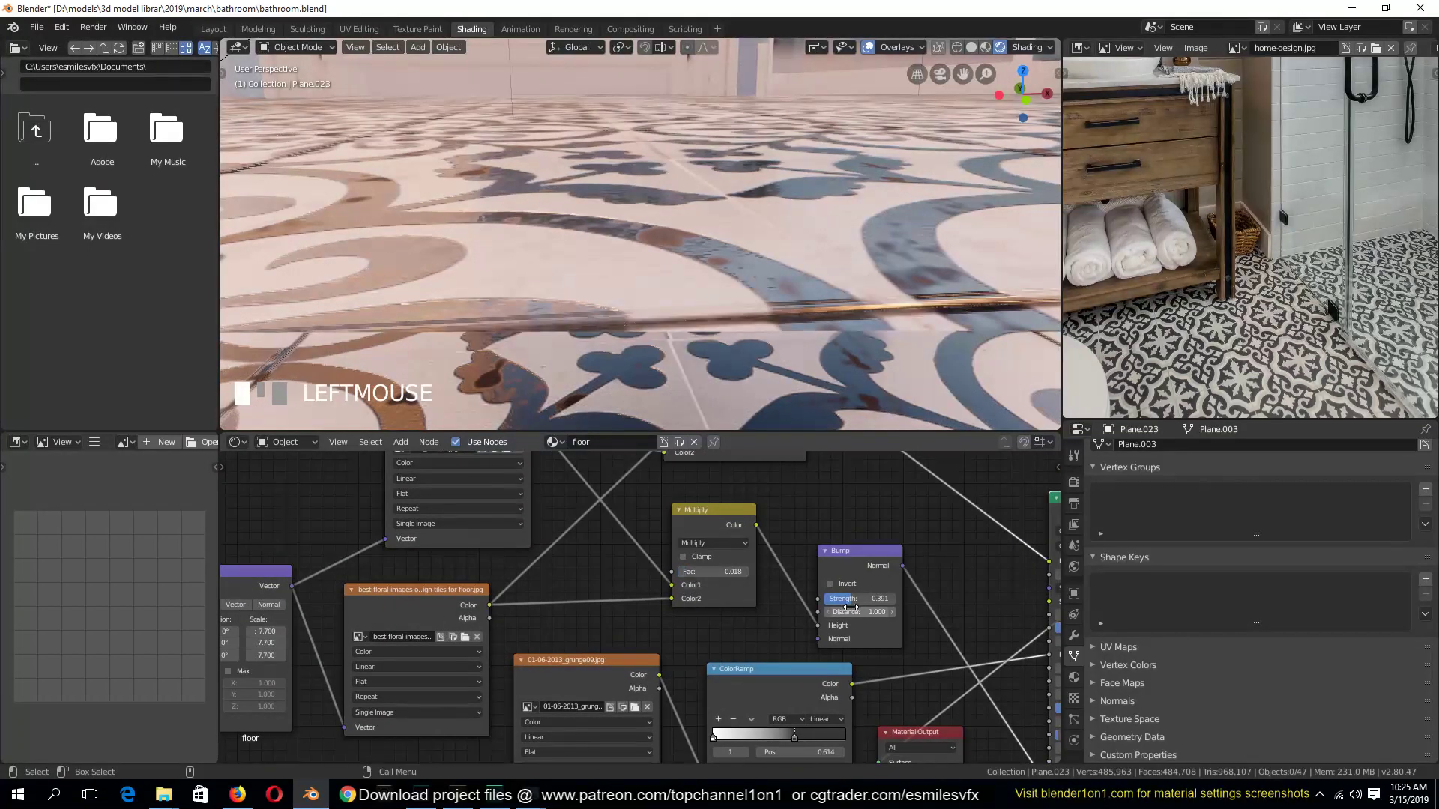
{"action": "middle_click_drag", "start_coordinate": [862, 604], "coordinate": [766, 556]}
{"action": "left_click_drag", "start_coordinate": [750, 555], "coordinate": [733, 555]}
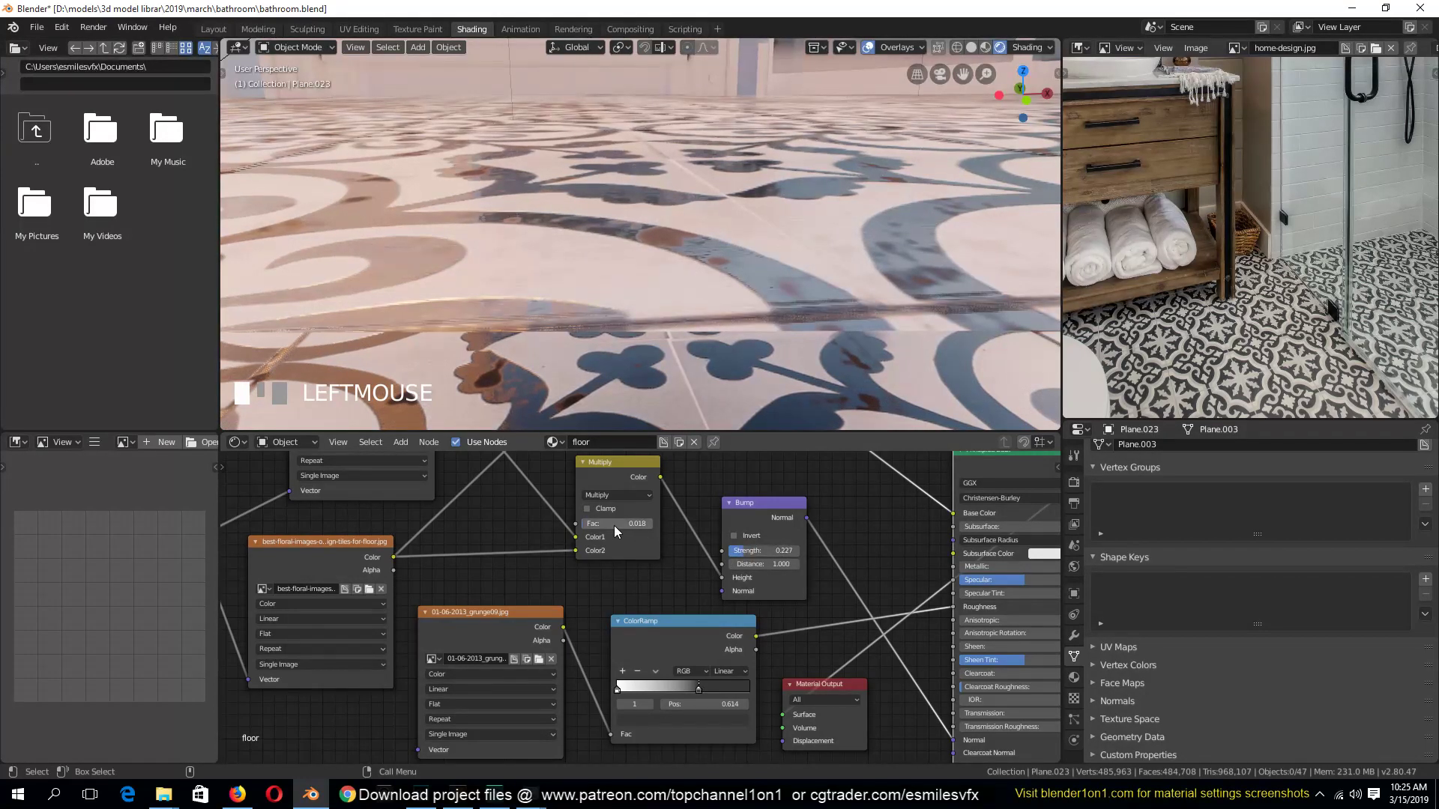
{"action": "left_click_drag", "start_coordinate": [609, 523], "coordinate": [634, 524]}
Examine the tile floor from above and at a low angle, checking its reflections and relief
{"action": "scroll", "coordinate": [675, 231], "scroll_direction": "down", "scroll_amount": 4}
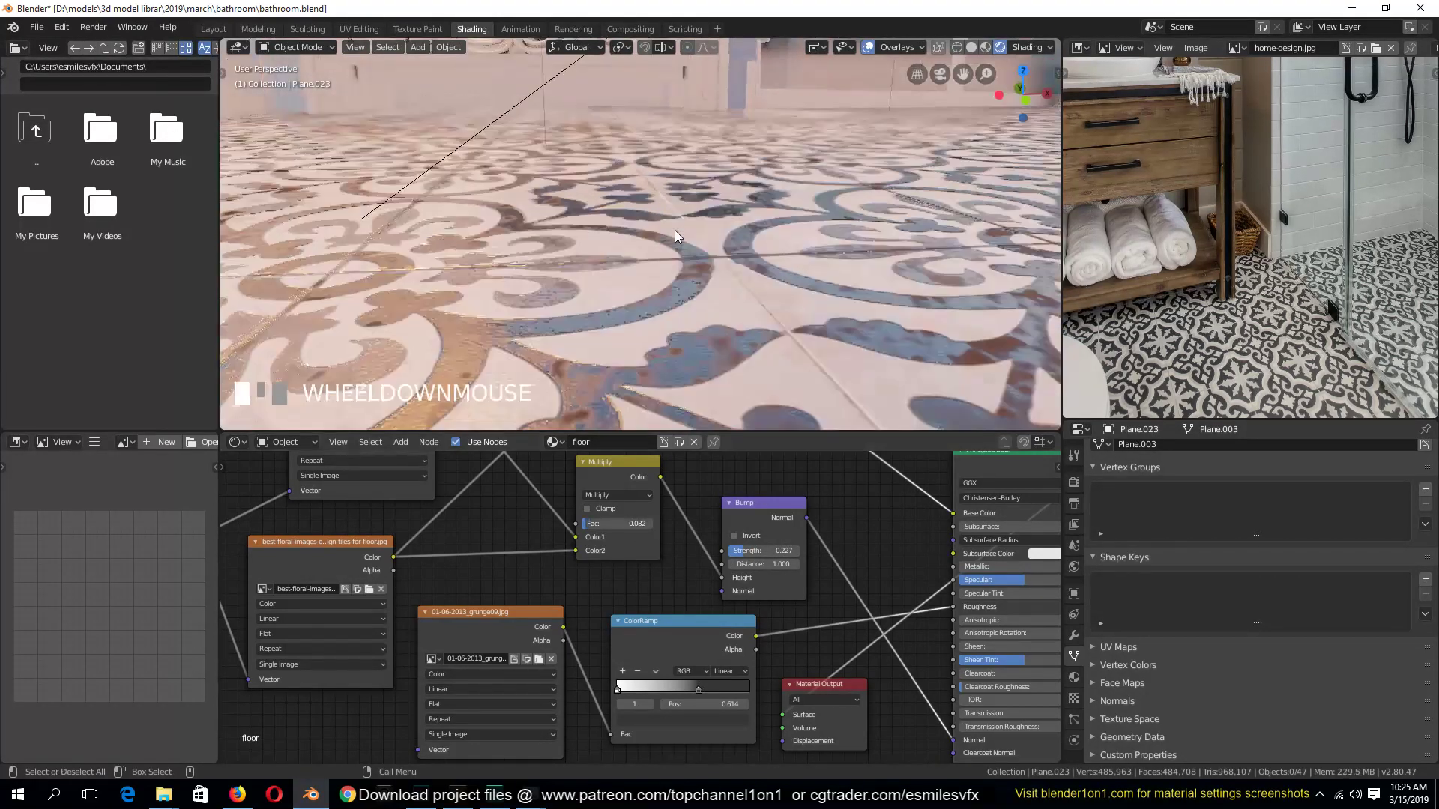
{"action": "key", "text": "shift+grave"}
{"action": "scroll", "coordinate": [708, 292], "scroll_direction": "down", "scroll_amount": 5}
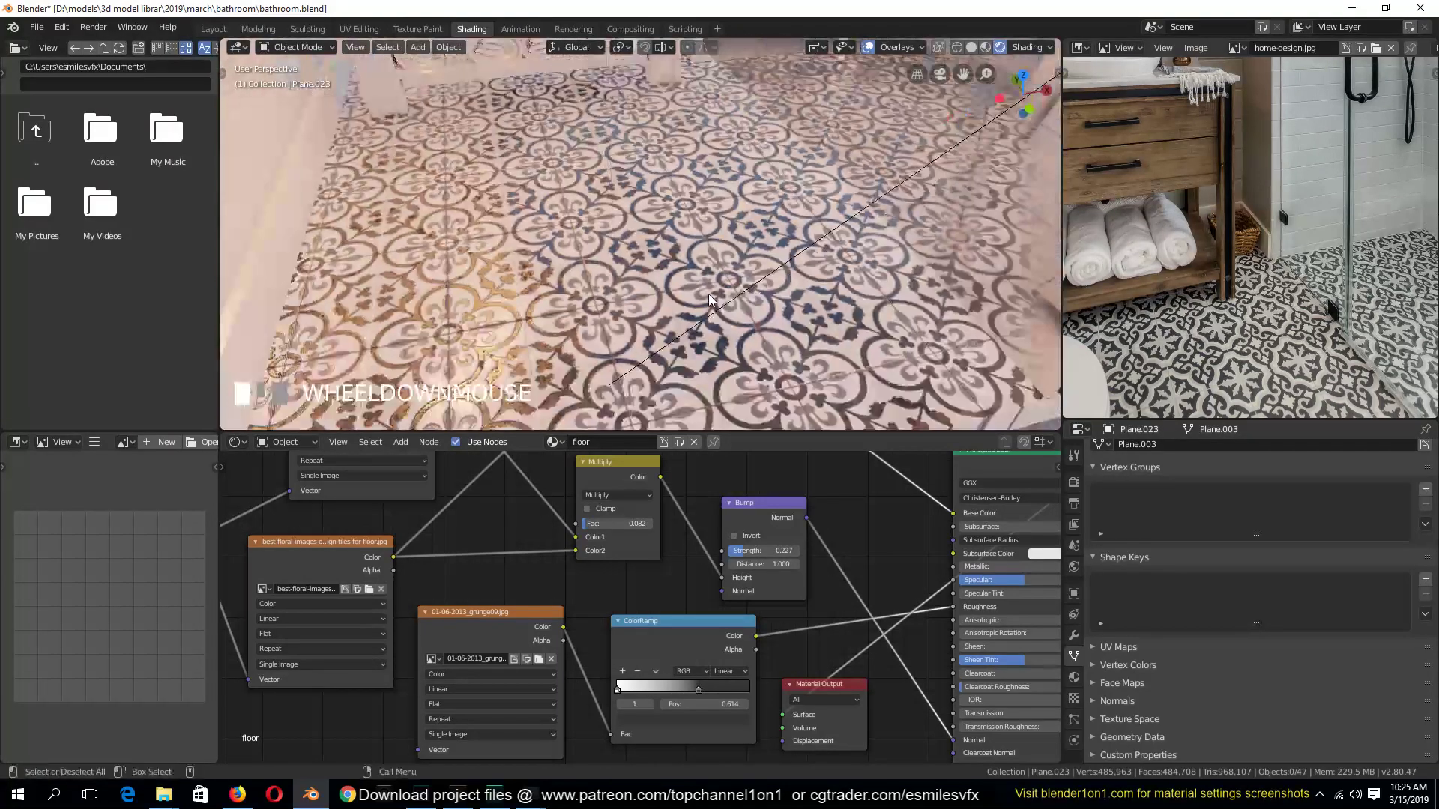
{"action": "key", "text": "shift+grave"}
{"action": "left_click", "coordinate": [664, 249]}
{"action": "middle_click_drag", "start_coordinate": [664, 249], "coordinate": [691, 267]}
{"action": "scroll", "coordinate": [691, 247], "scroll_direction": "up", "scroll_amount": 4}
{"action": "key", "text": "grave"}
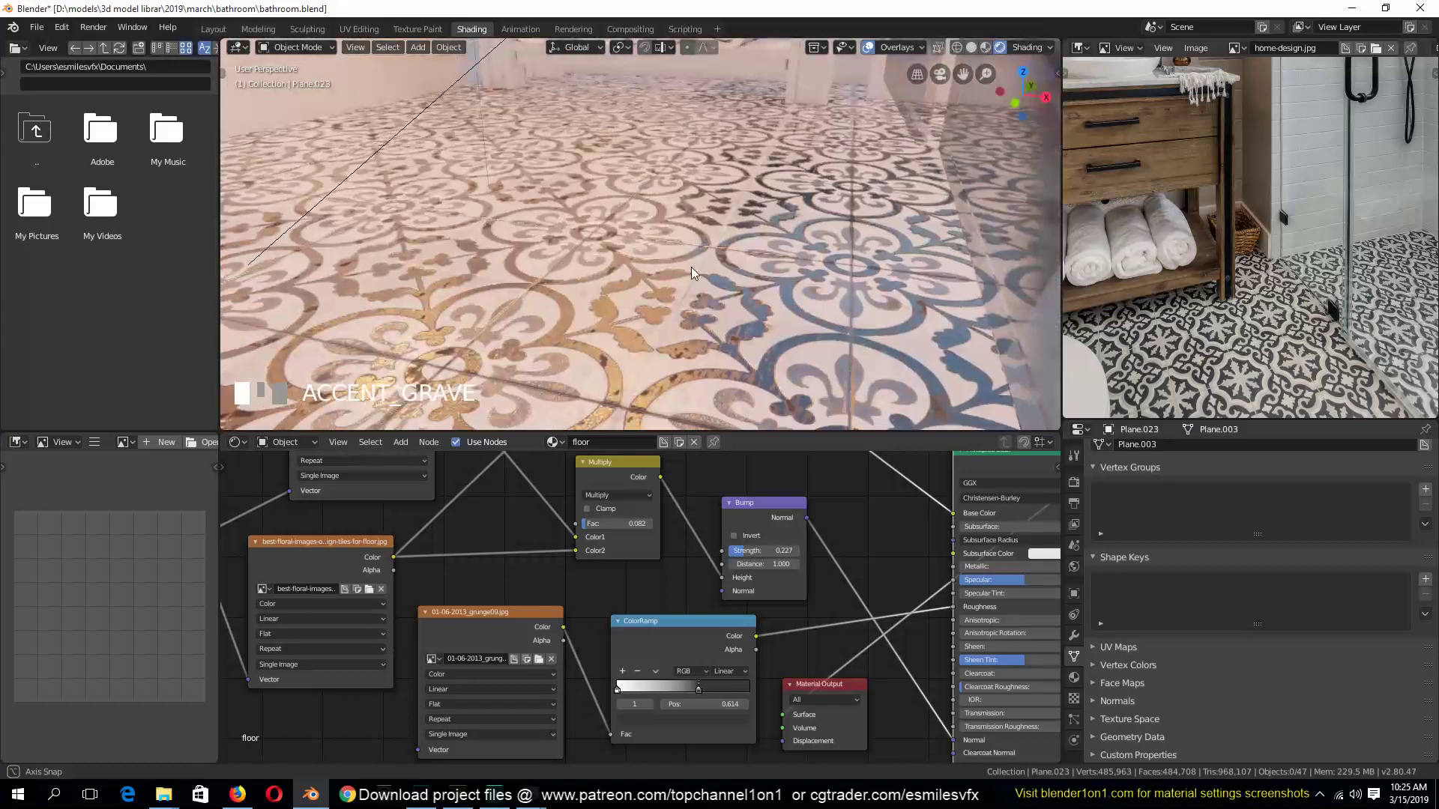
Move the ramp's dark stop to position 0.214 and darken its colour to black
{"action": "left_click_drag", "start_coordinate": [699, 692], "coordinate": [614, 689]}
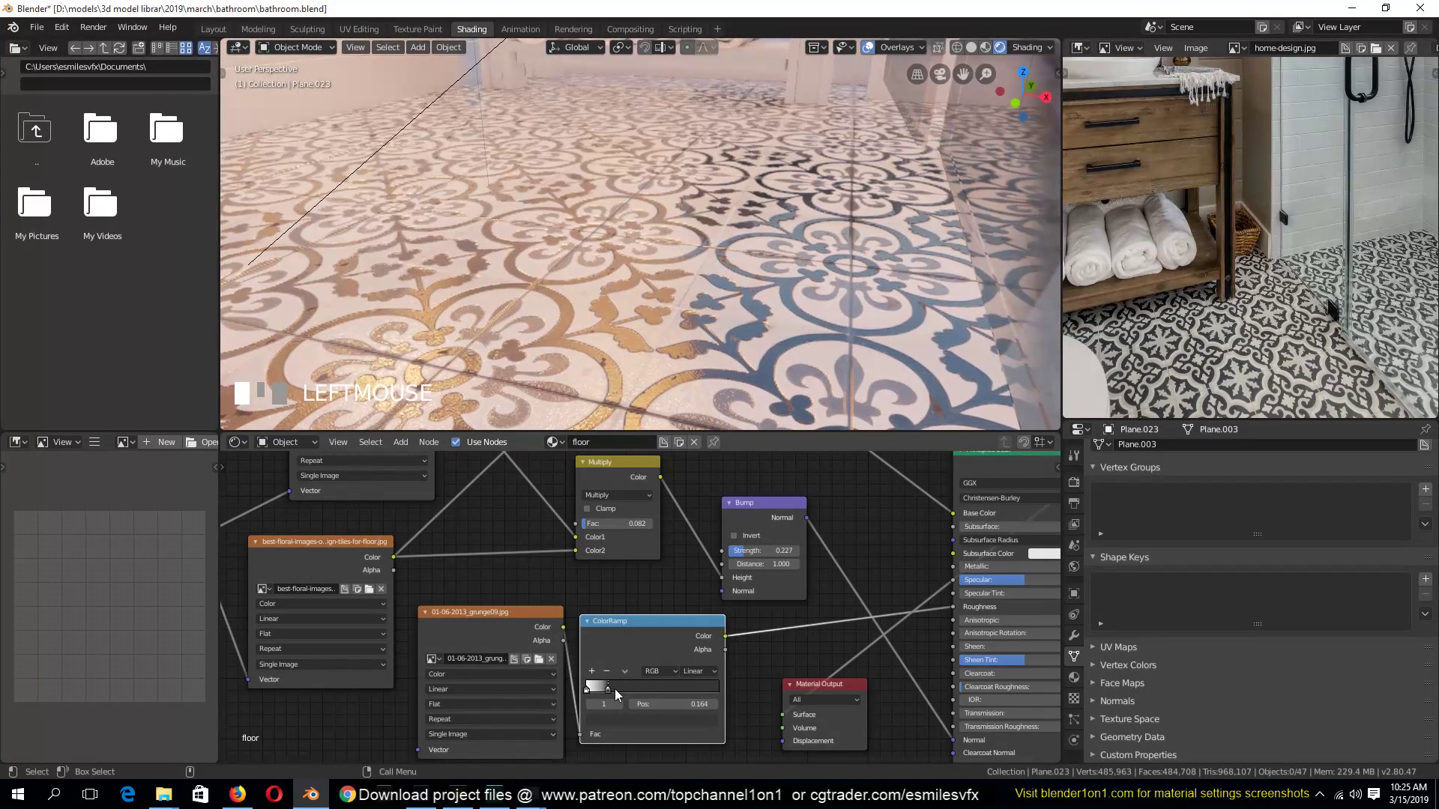
{"action": "left_click", "coordinate": [637, 715]}
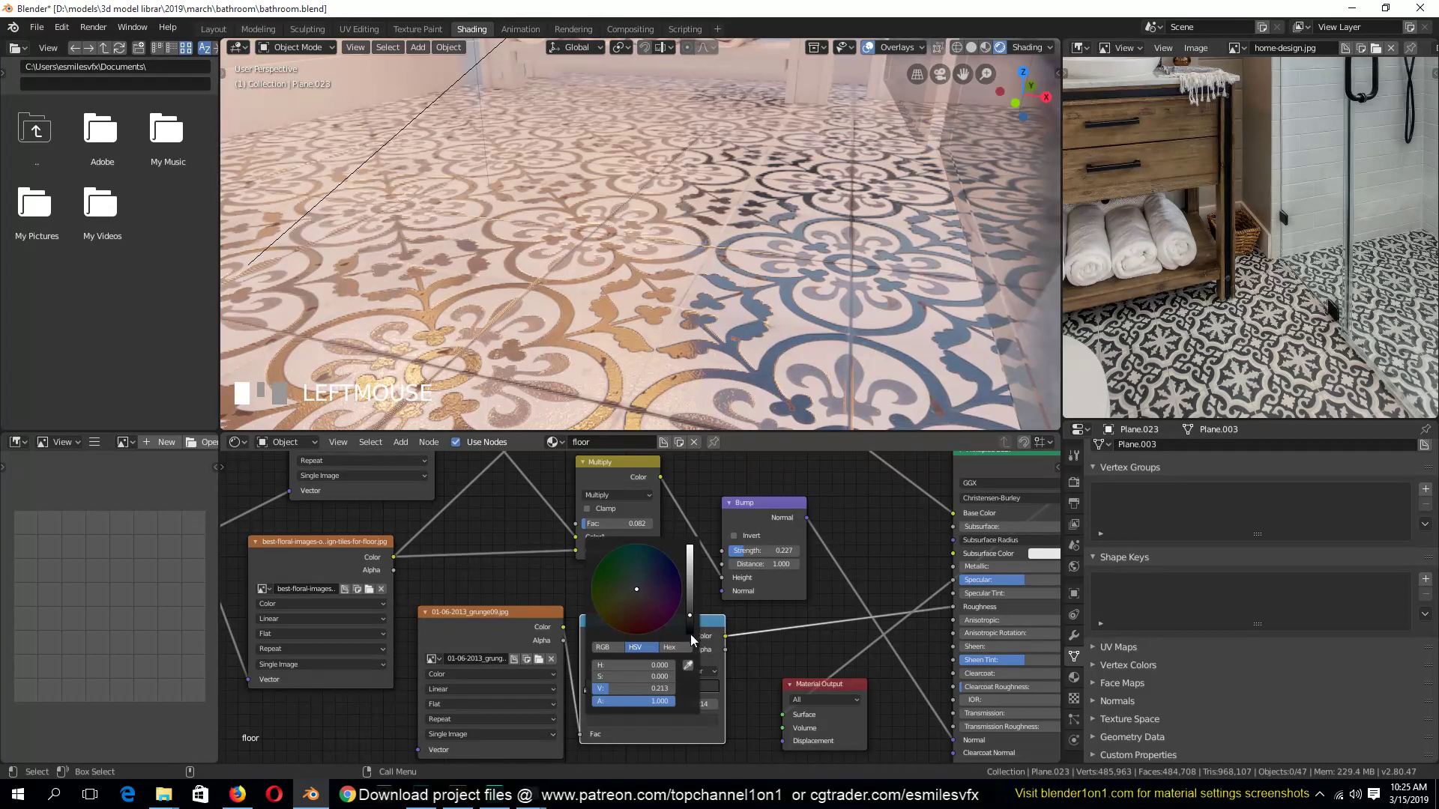
{"action": "left_click_drag", "start_coordinate": [690, 634], "coordinate": [694, 636]}
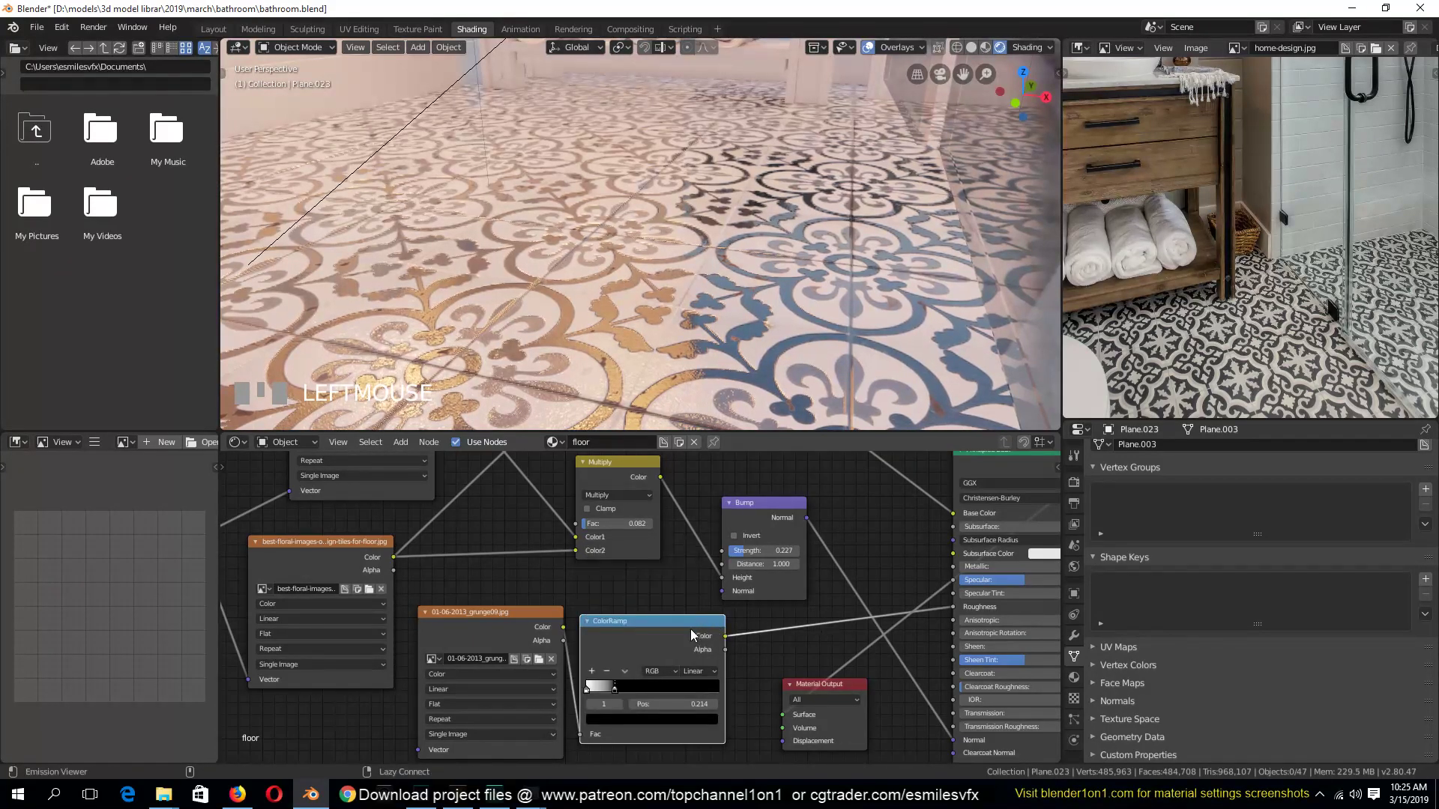
Preview the ColorRamp alone on the floor and move its black stop to position 0.482
{"action": "left_click", "coordinate": [690, 631], "text": "ctrl+shift"}
{"action": "key", "text": "grave"}
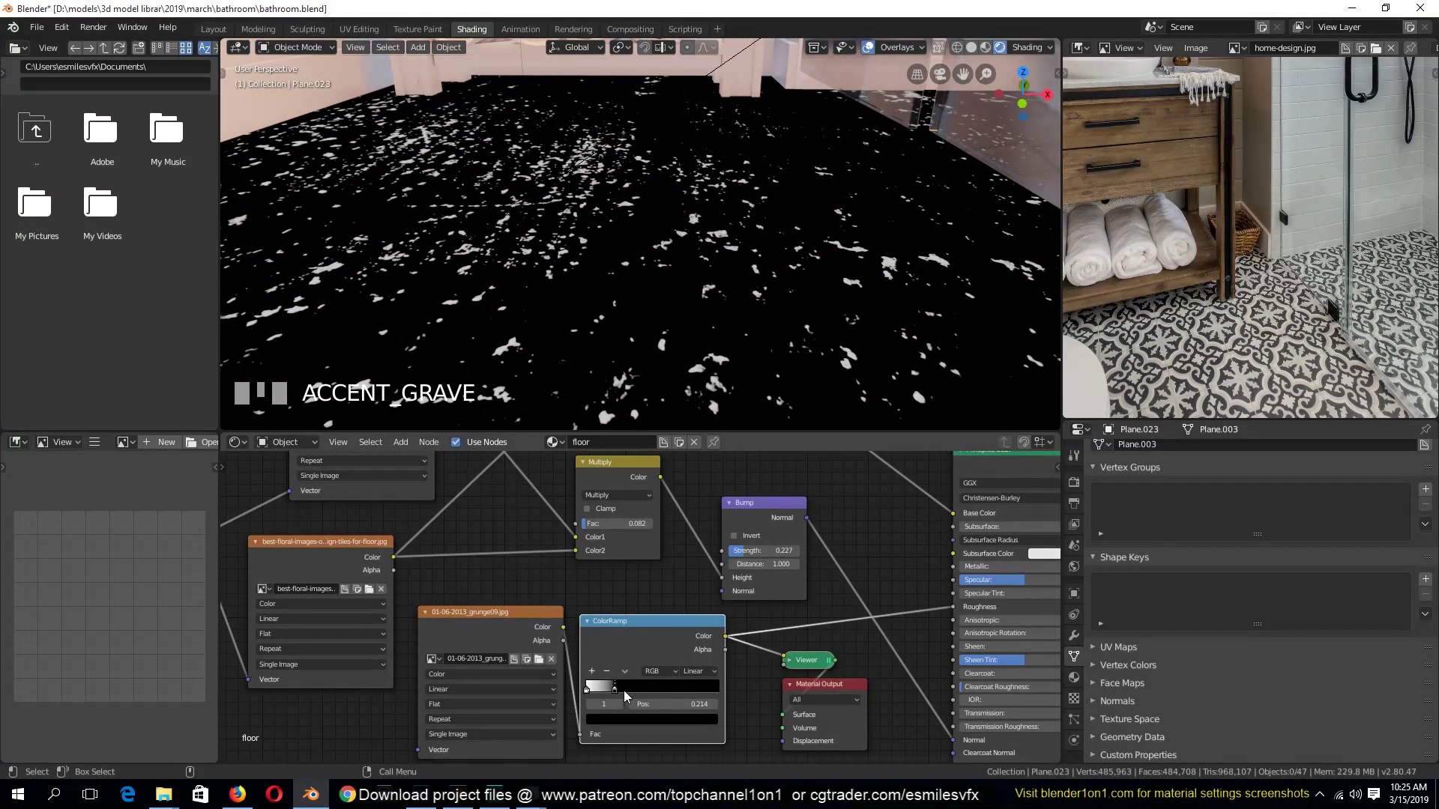
{"action": "left_click_drag", "start_coordinate": [624, 690], "coordinate": [655, 679]}
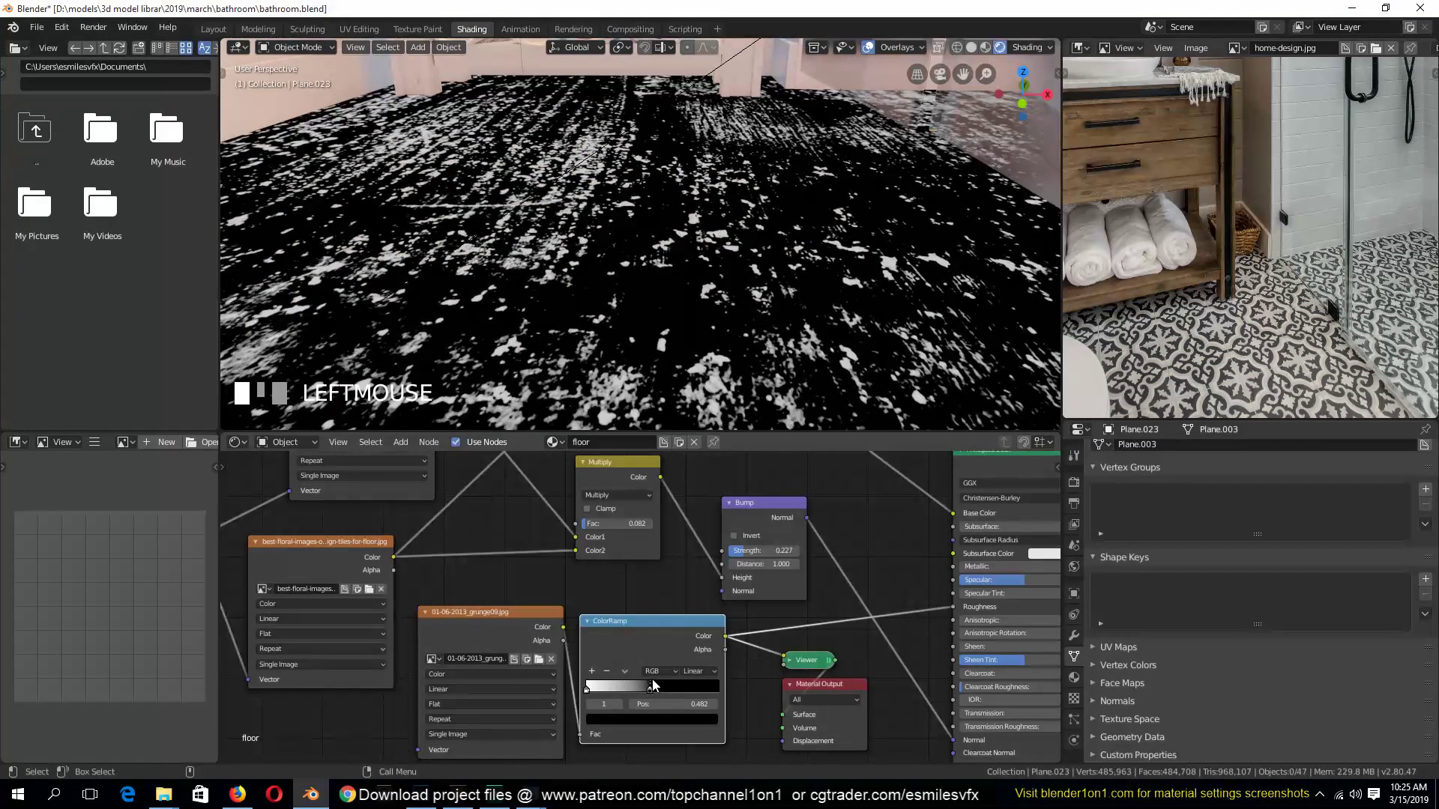
Set the colour value of the ramp's dark stop to 0.114 and of its white stop to 0.468
{"action": "left_click", "coordinate": [631, 718]}
{"action": "left_click_drag", "start_coordinate": [691, 610], "coordinate": [690, 622]}
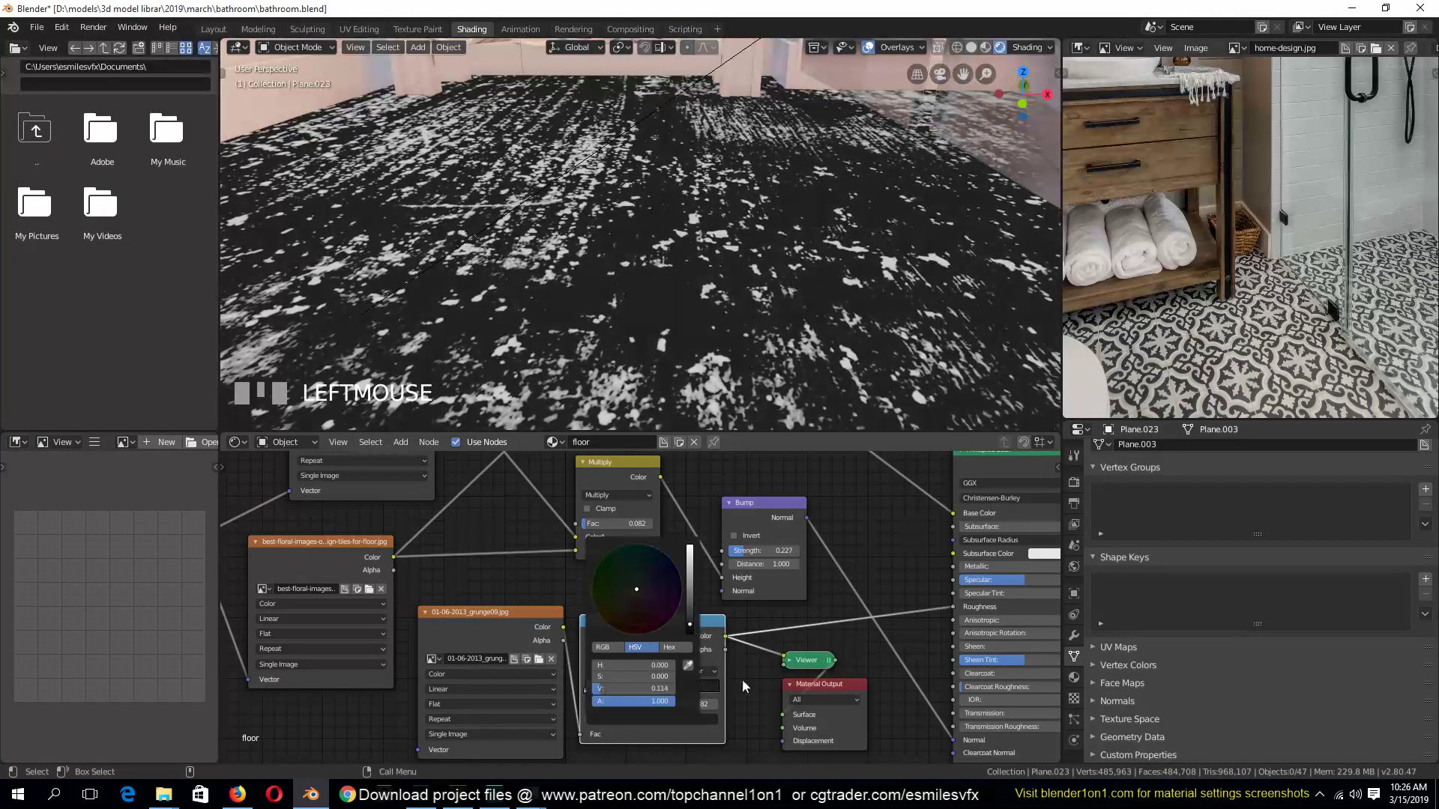
{"action": "left_click", "coordinate": [614, 719]}
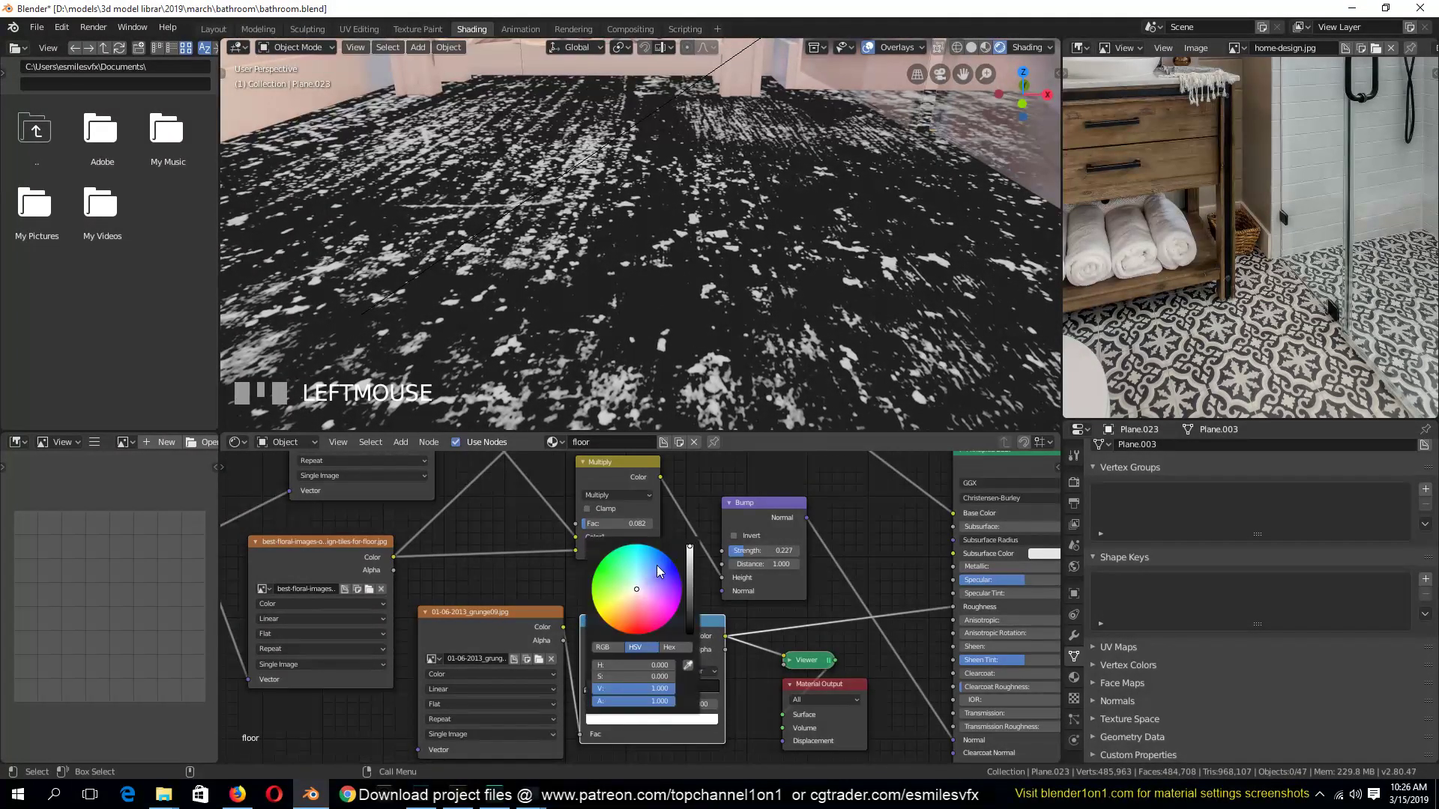
{"action": "left_click_drag", "start_coordinate": [688, 577], "coordinate": [686, 592]}
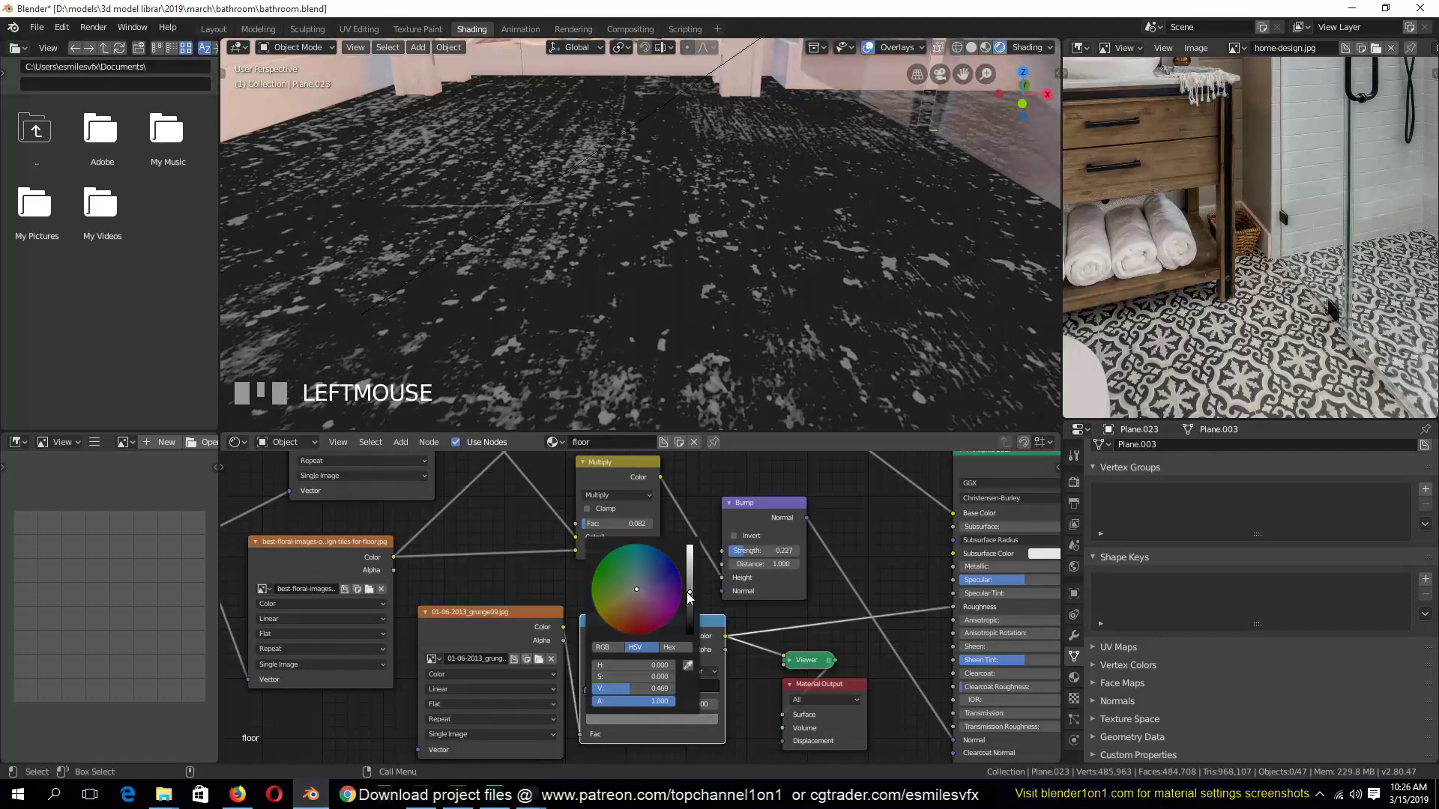
Preview the full floor shader again and examine the tile floor's reflections from low and raised angles
{"action": "left_click", "coordinate": [969, 491], "text": "ctrl+shift"}
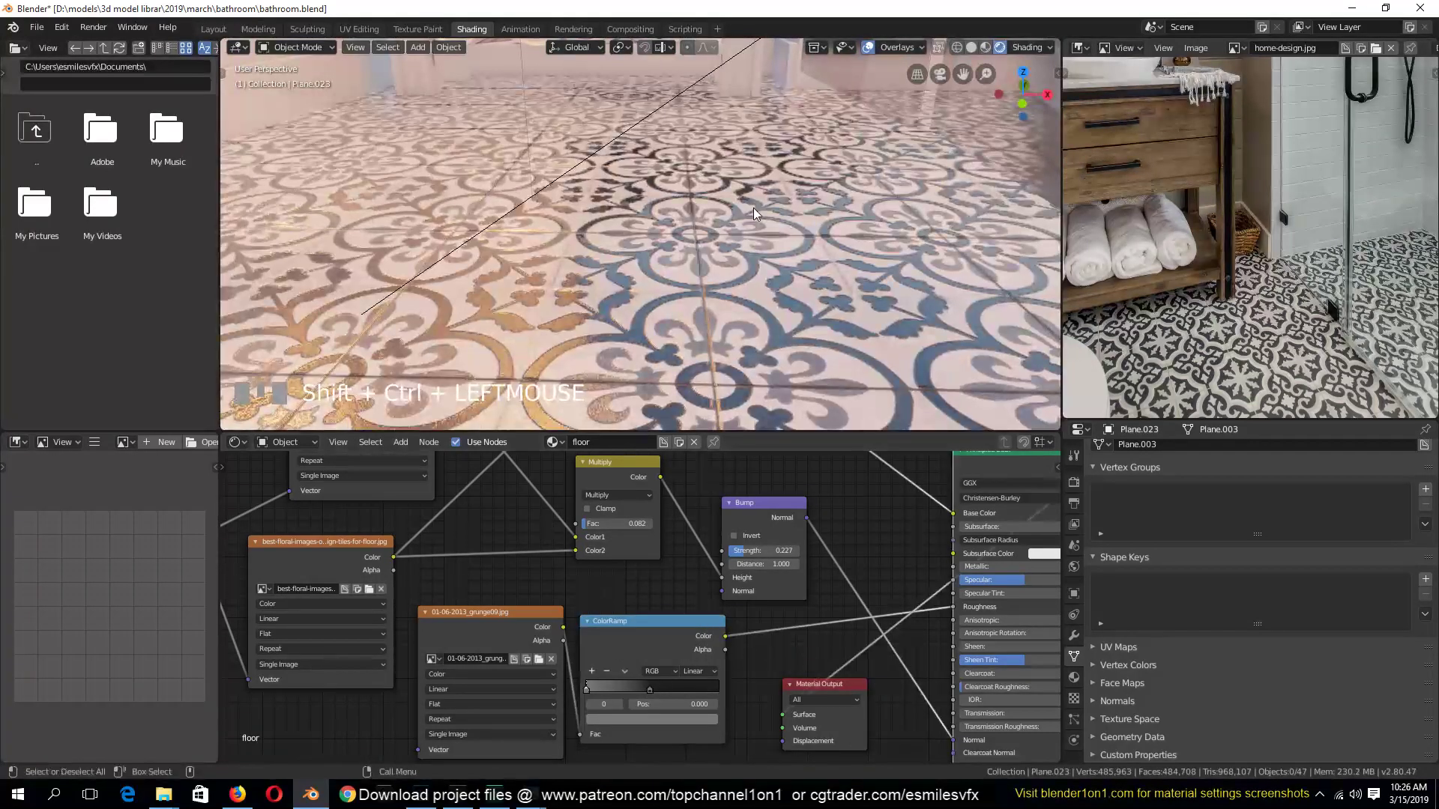
{"action": "middle_click_drag", "start_coordinate": [753, 209], "coordinate": [784, 196]}
{"action": "key", "text": "alt+a"}
{"action": "scroll", "coordinate": [731, 212], "scroll_direction": "down", "scroll_amount": 6}
{"action": "key", "text": "grave"}
{"action": "middle_click_drag", "start_coordinate": [733, 236], "coordinate": [741, 269]}
{"action": "scroll", "coordinate": [738, 248], "scroll_direction": "up", "scroll_amount": 3}
{"action": "scroll", "coordinate": [743, 248], "scroll_direction": "down", "scroll_amount": 2}
{"action": "key", "text": "grave"}
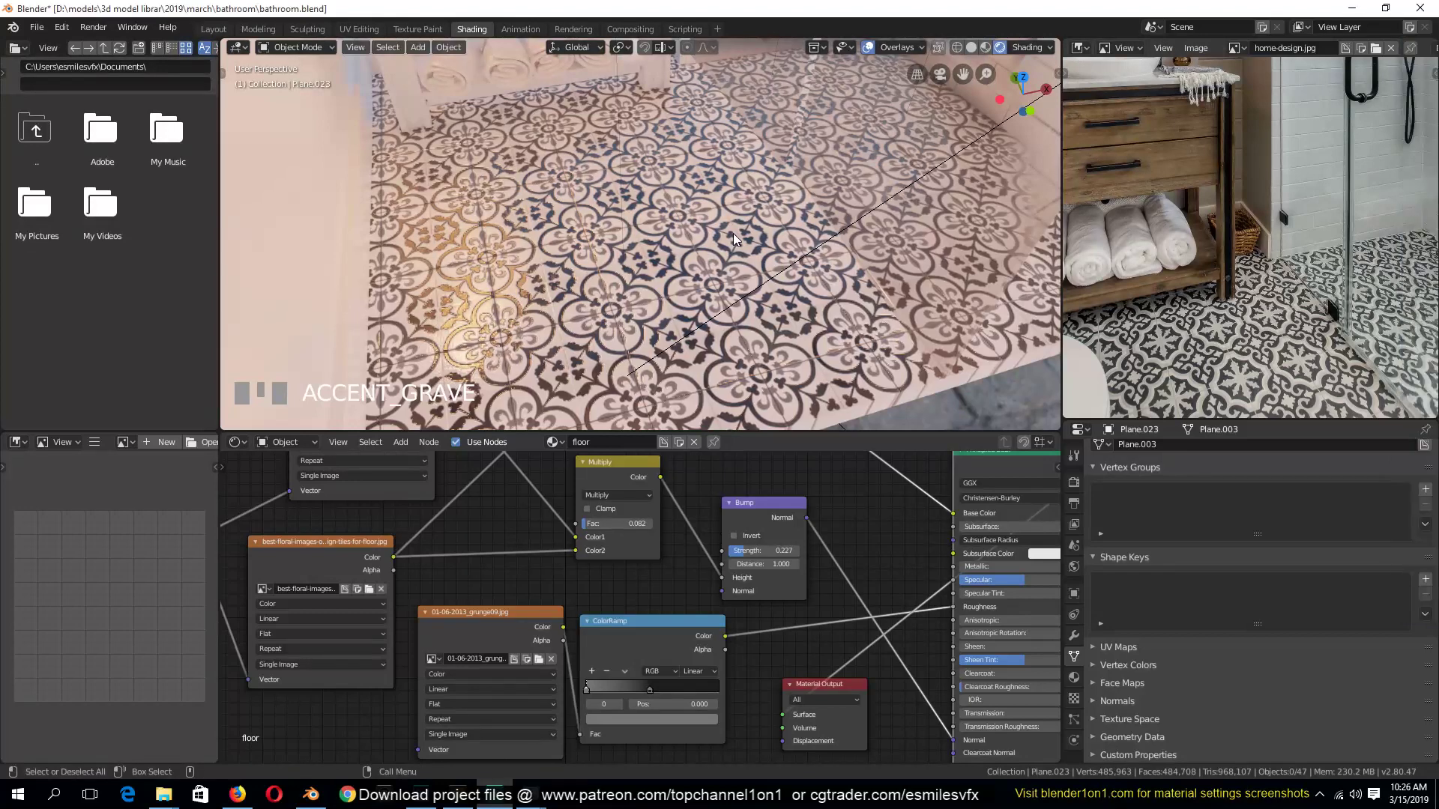
{"action": "middle_click_drag", "start_coordinate": [733, 232], "coordinate": [780, 214]}
{"action": "scroll", "coordinate": [784, 235], "scroll_direction": "up", "scroll_amount": 2}
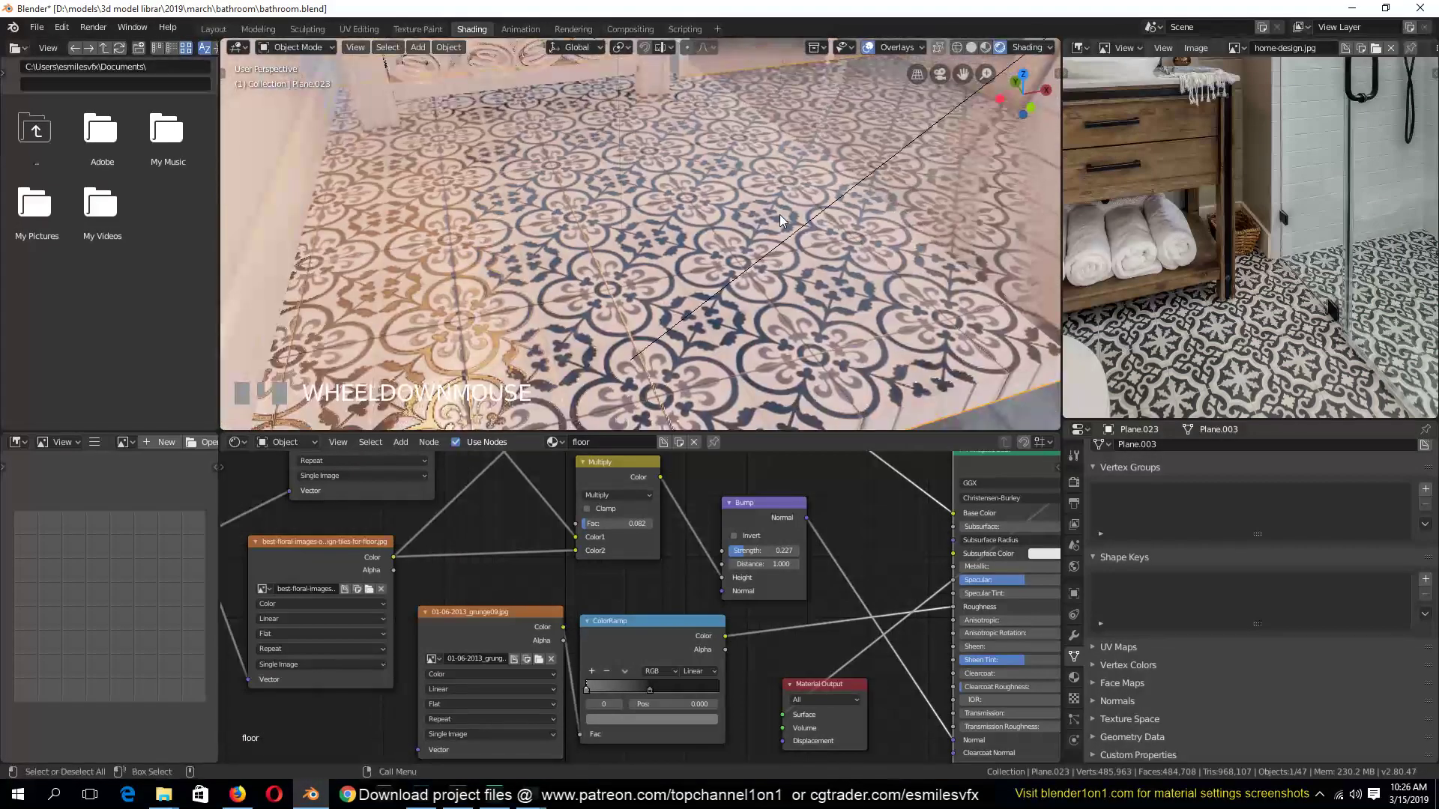
{"action": "scroll", "coordinate": [780, 215], "scroll_direction": "down", "scroll_amount": 5}
{"action": "key", "text": "a"}
{"action": "key", "text": "KP_1"}
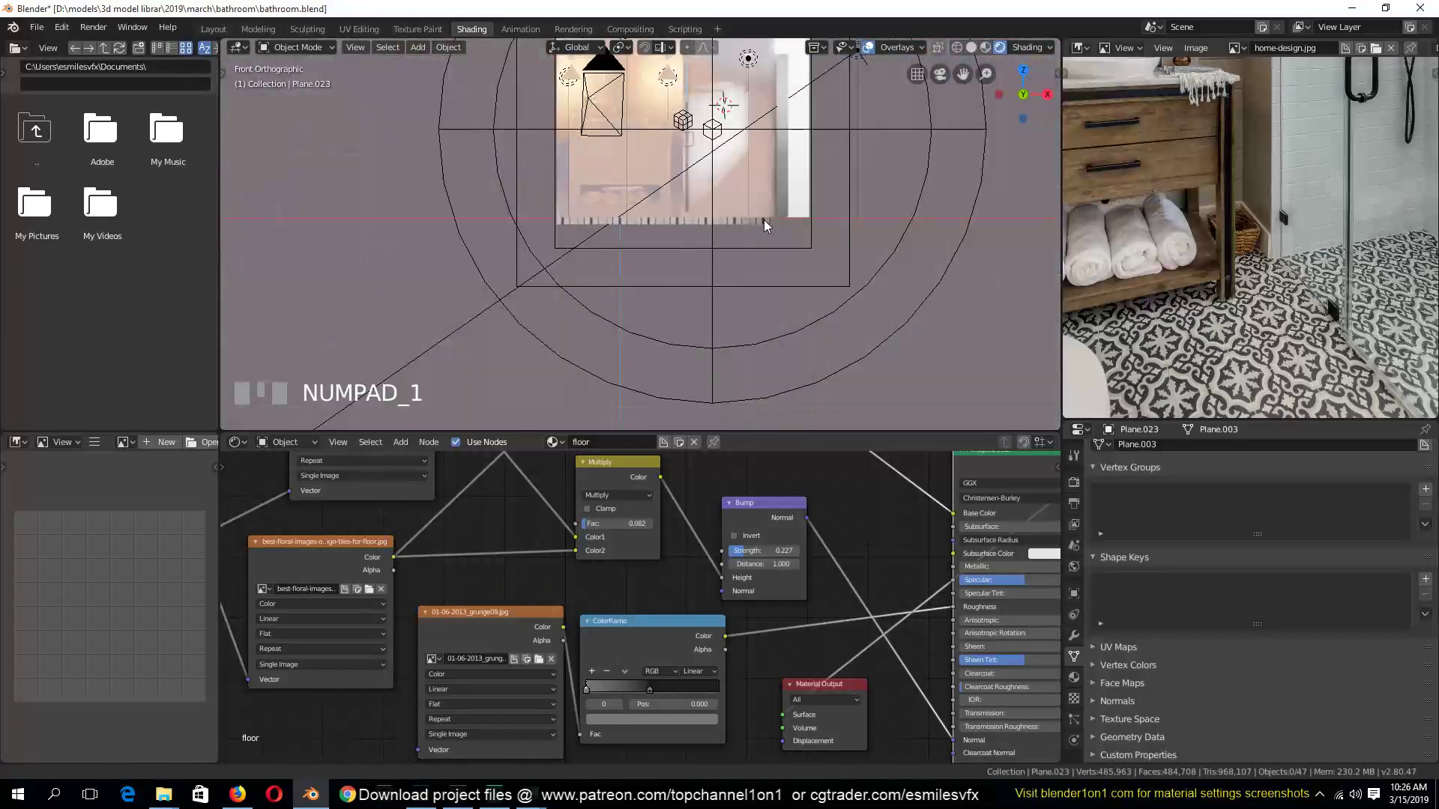
{"action": "middle_click_drag", "start_coordinate": [545, 157], "coordinate": [531, 282], "text": "shift"}
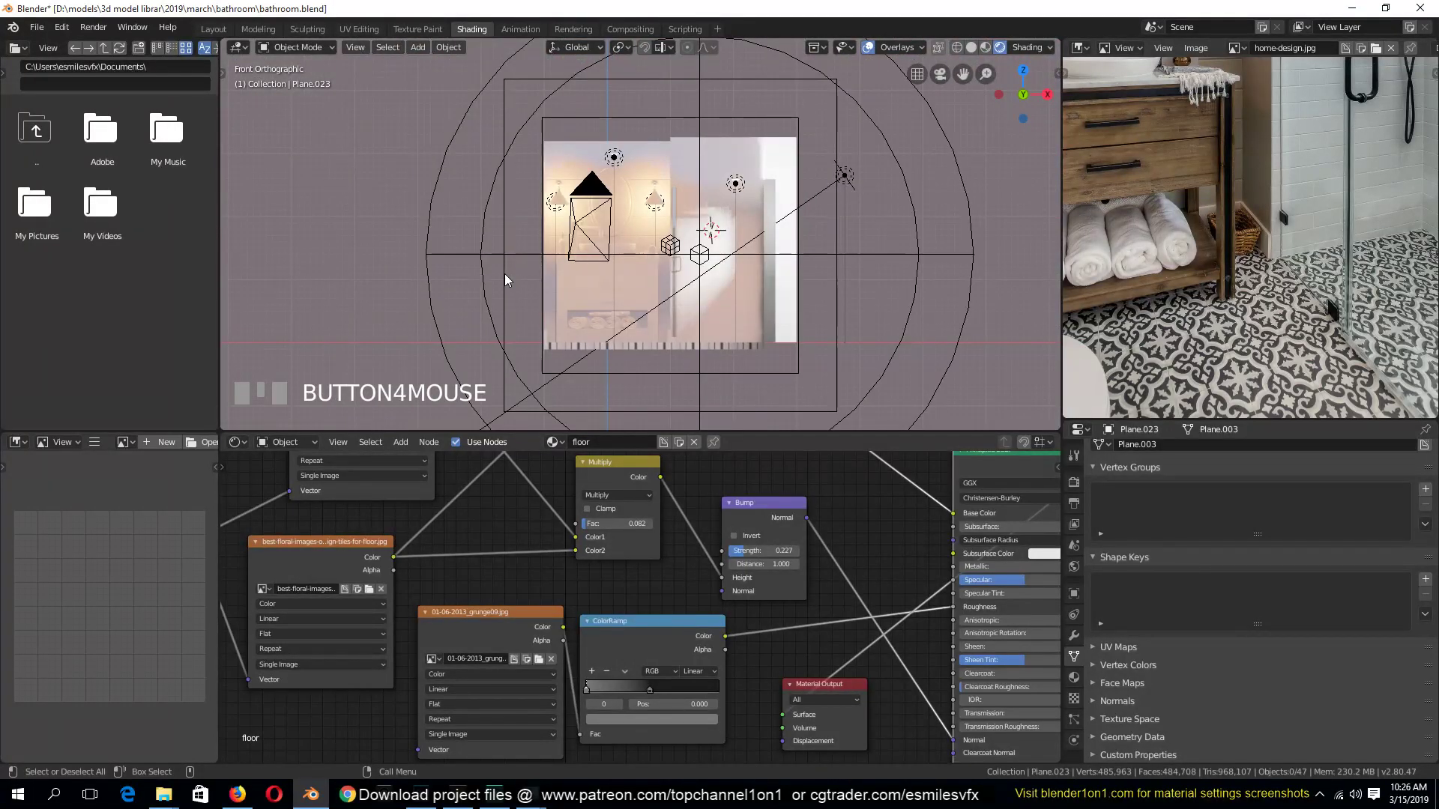
{"action": "key", "text": "b"}
{"action": "left_click_drag", "start_coordinate": [504, 266], "coordinate": [896, 289]}
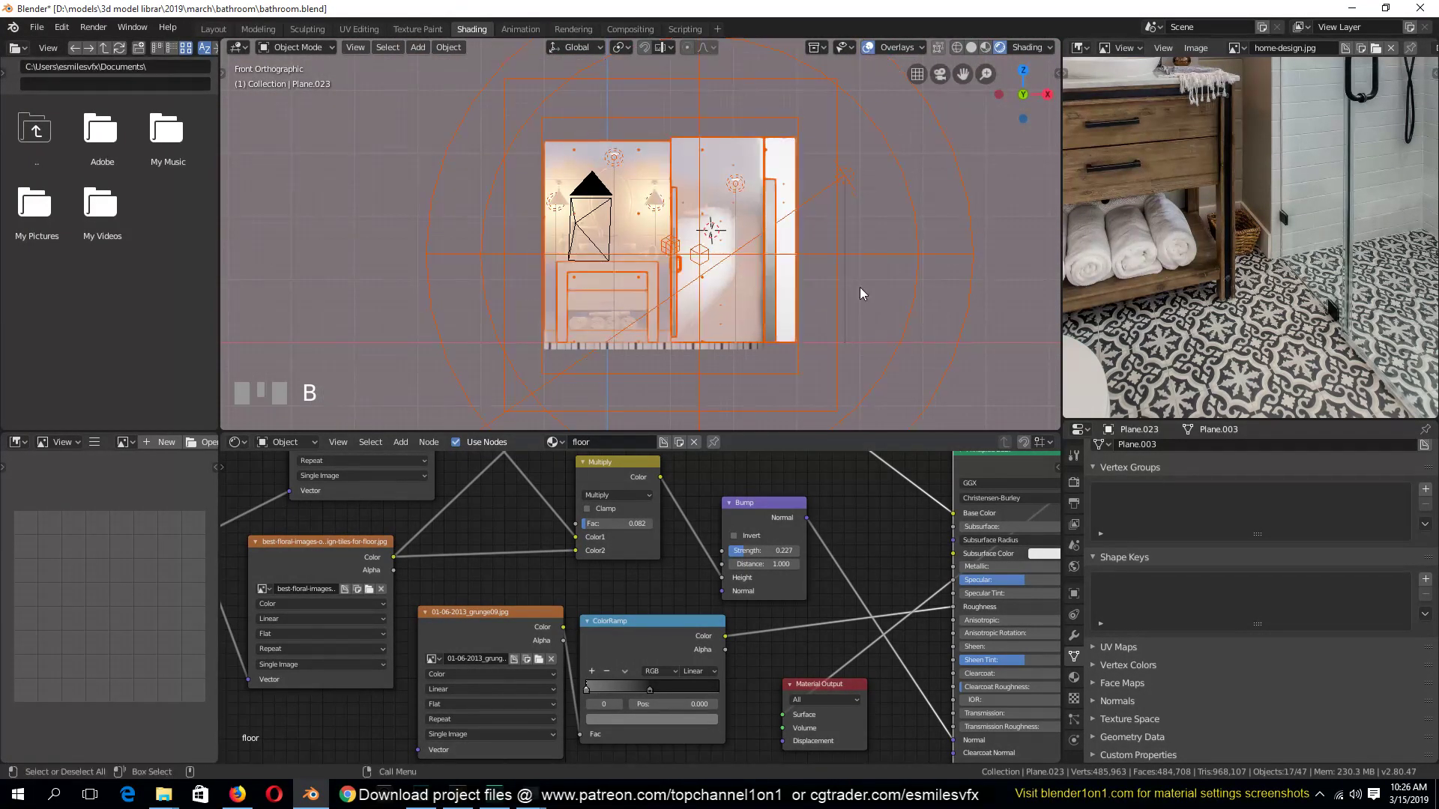
{"action": "key", "text": "a"}
Hide the tiled wall with the window, the outer wall beside it and the wall behind the shower
{"action": "left_click", "coordinate": [627, 161]}
{"action": "key", "text": "grave"}
{"action": "middle_click_drag", "start_coordinate": [664, 225], "coordinate": [682, 257]}
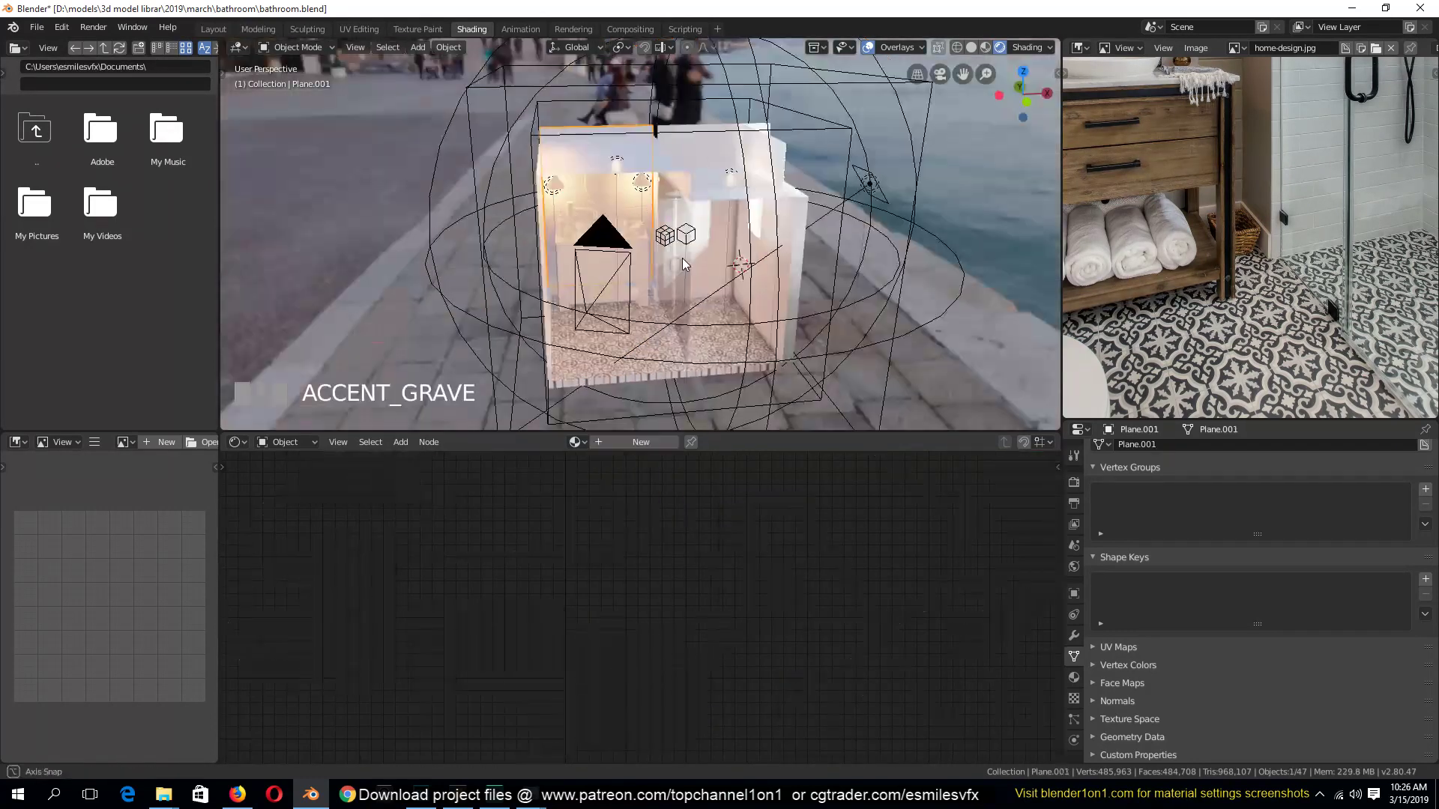
{"action": "scroll", "coordinate": [812, 245], "scroll_direction": "up", "scroll_amount": 3}
{"action": "left_click", "coordinate": [855, 274]}
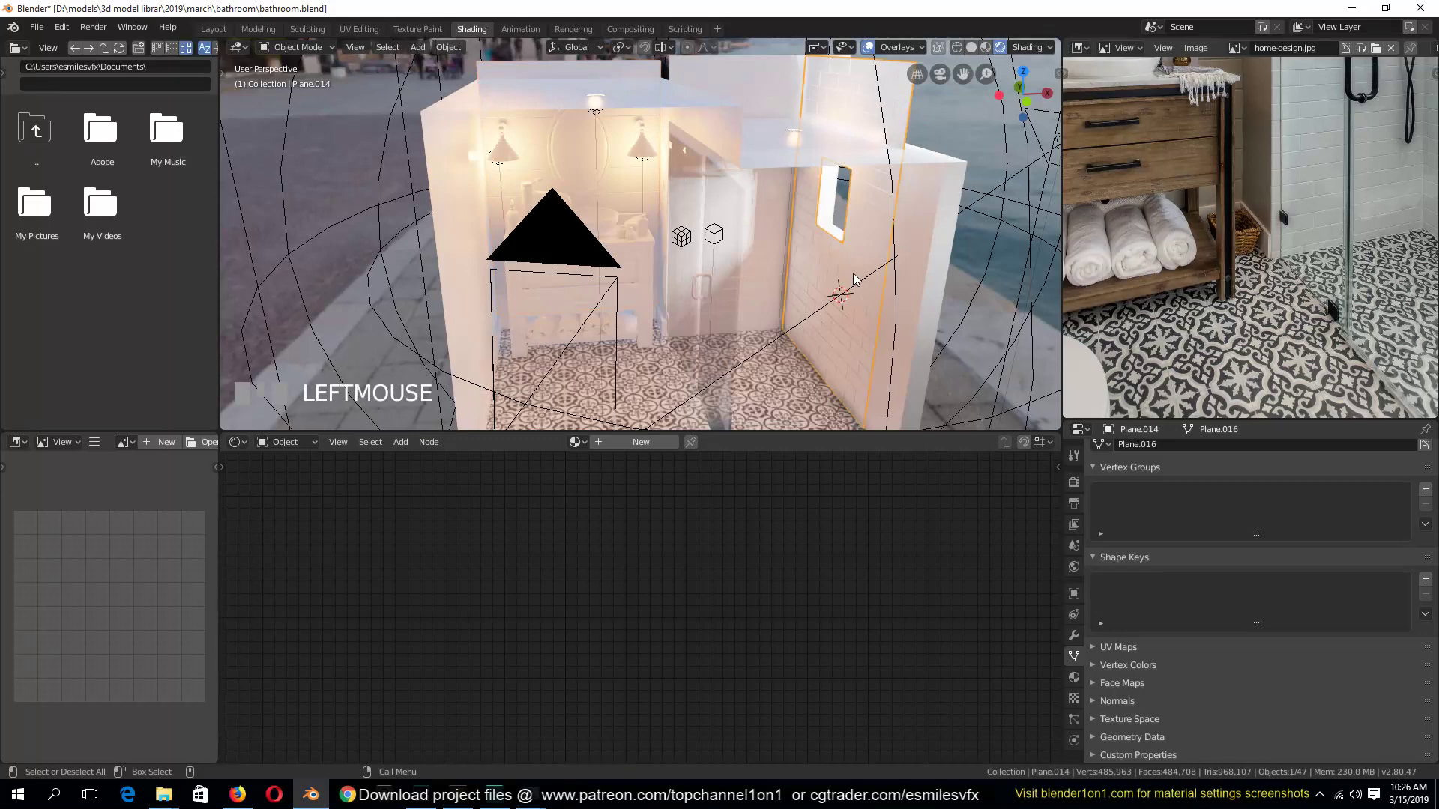
{"action": "key", "text": "h"}
{"action": "left_click", "coordinate": [796, 222]}
{"action": "key", "text": "h"}
{"action": "left_click", "coordinate": [784, 232]}
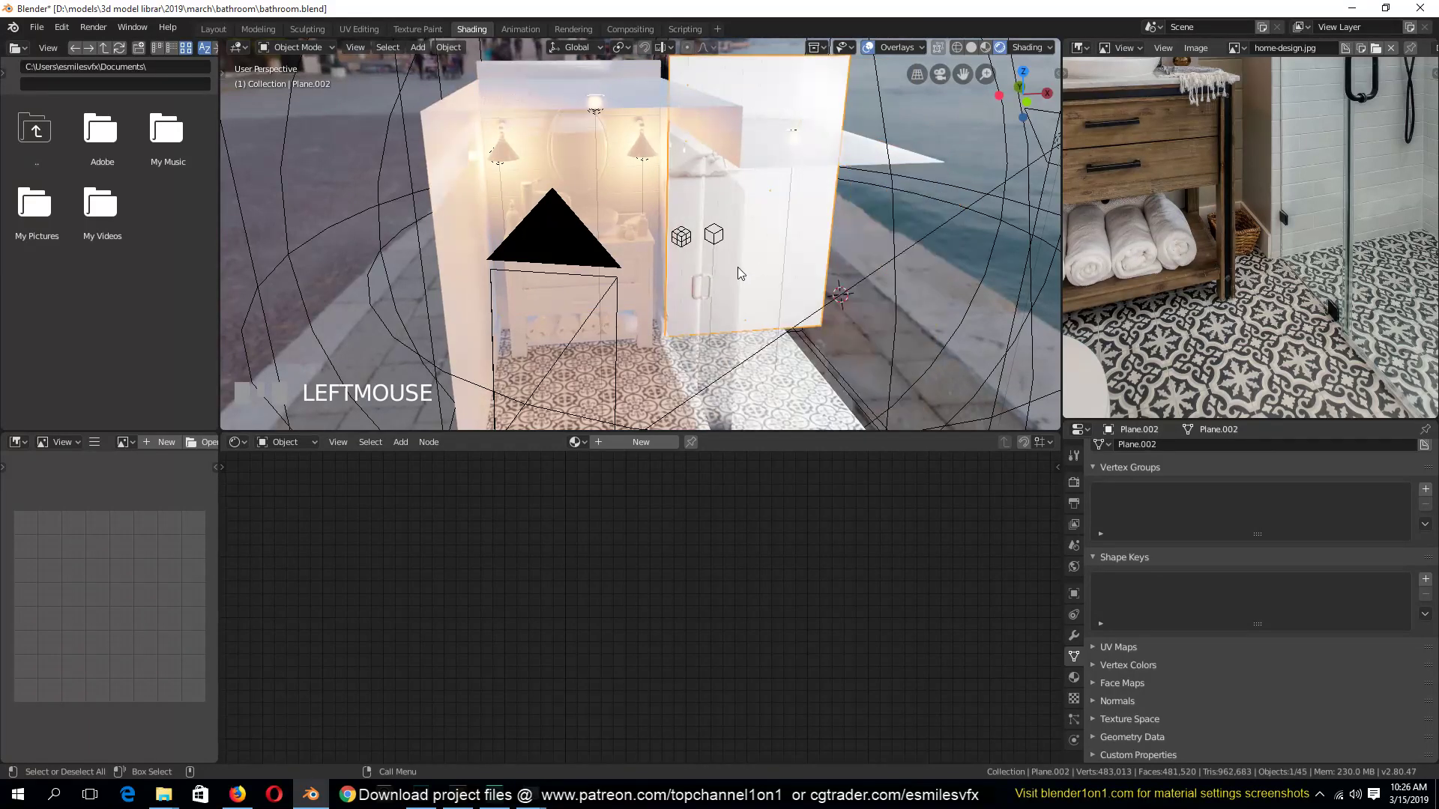
{"action": "key", "text": "h"}
Hide the remaining wall and room planes around the vanity to inspect the exposed floor, and unhide all objects
{"action": "left_click", "coordinate": [646, 267]}
{"action": "key", "text": "h"}
{"action": "left_click", "coordinate": [619, 195]}
{"action": "key", "text": "h"}
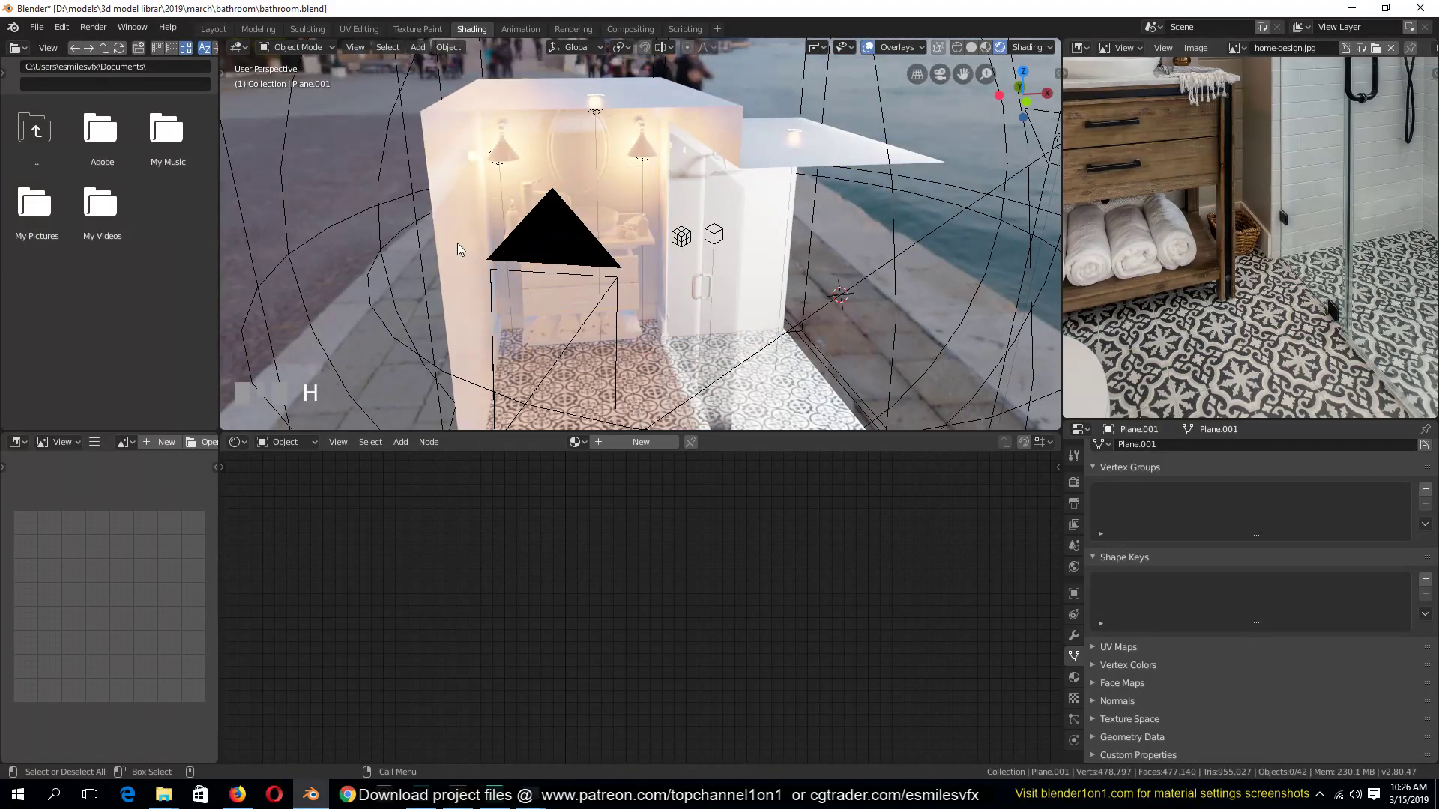
{"action": "left_click", "coordinate": [502, 151]}
{"action": "key", "text": "h"}
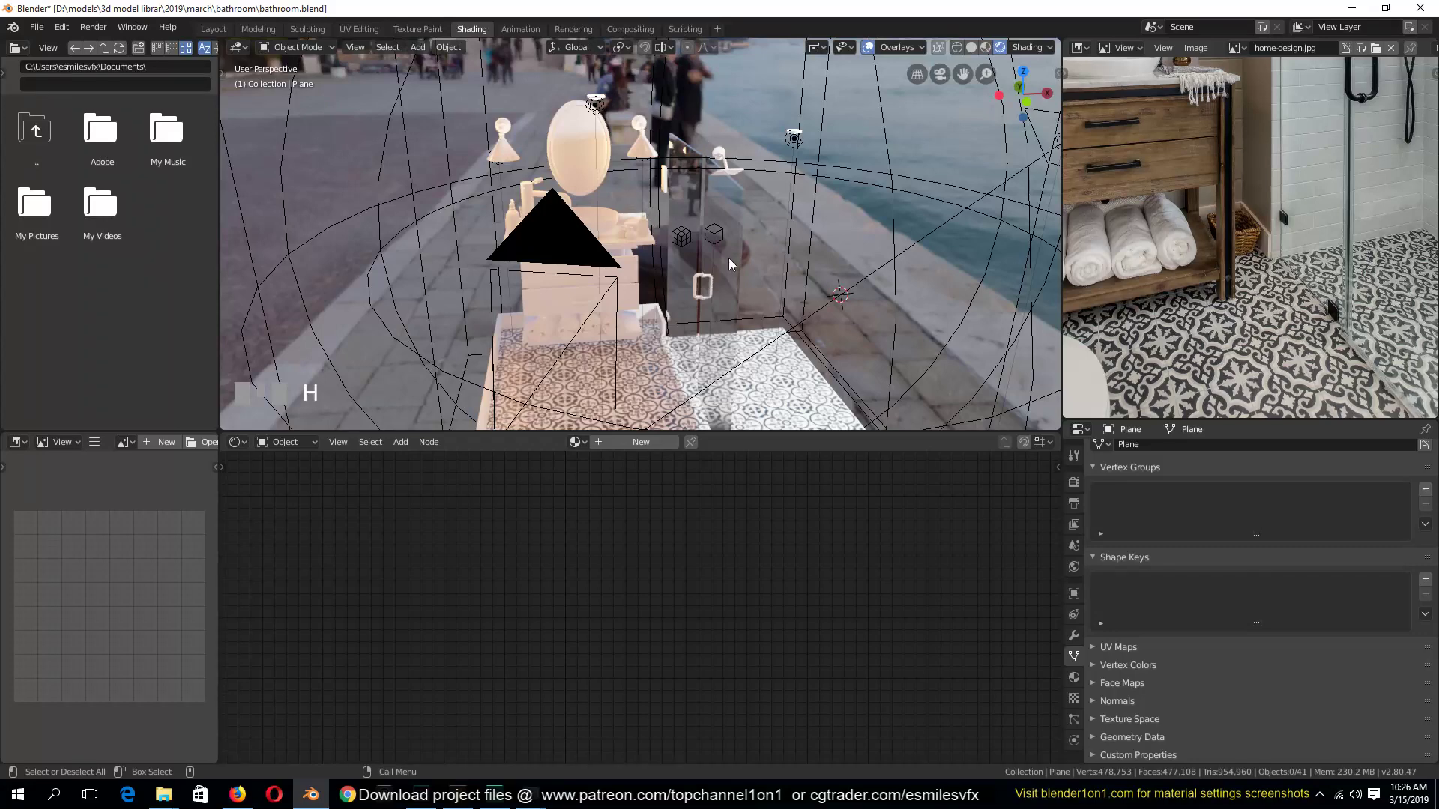
{"action": "middle_click_drag", "start_coordinate": [728, 257], "coordinate": [755, 143]}
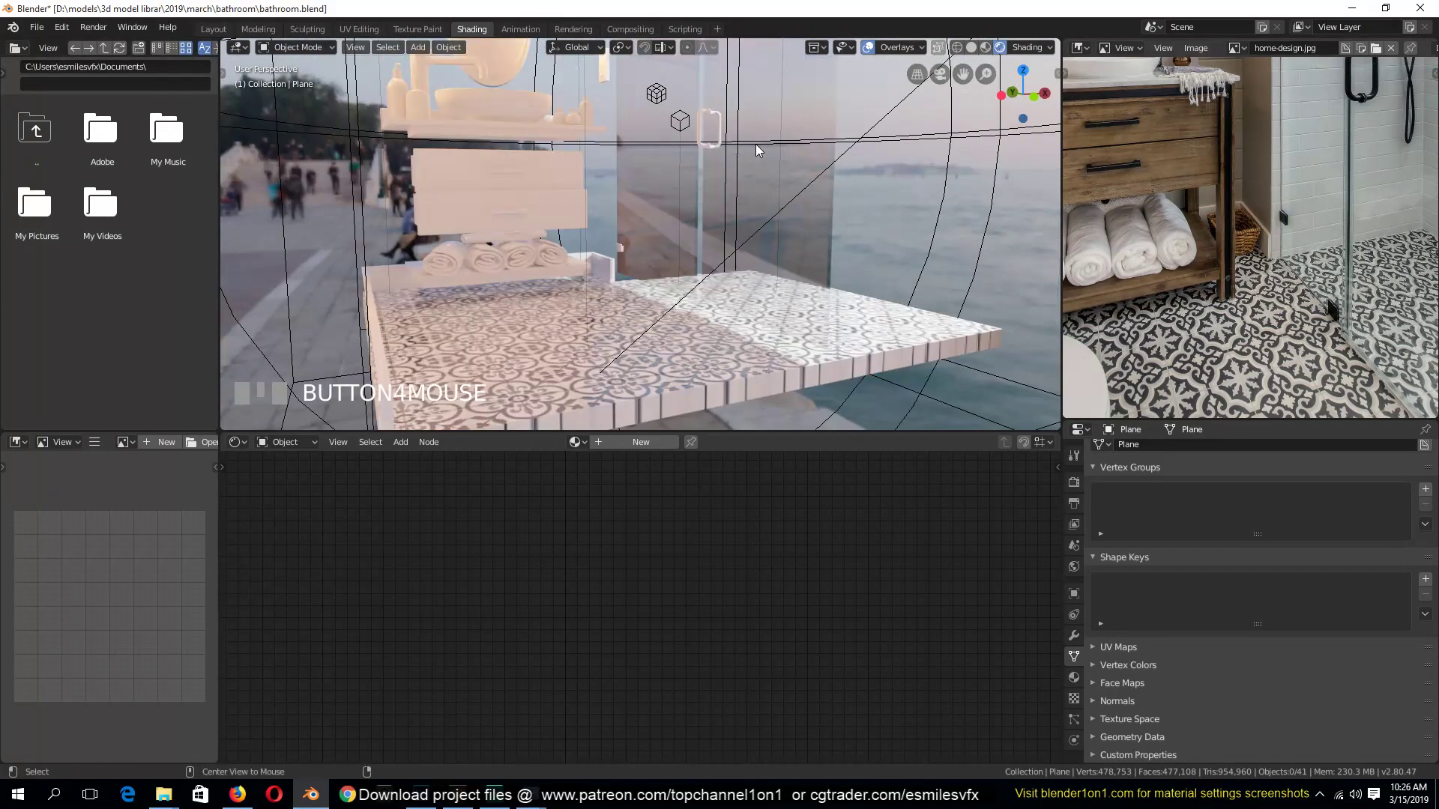
{"action": "key", "text": "alt+h"}
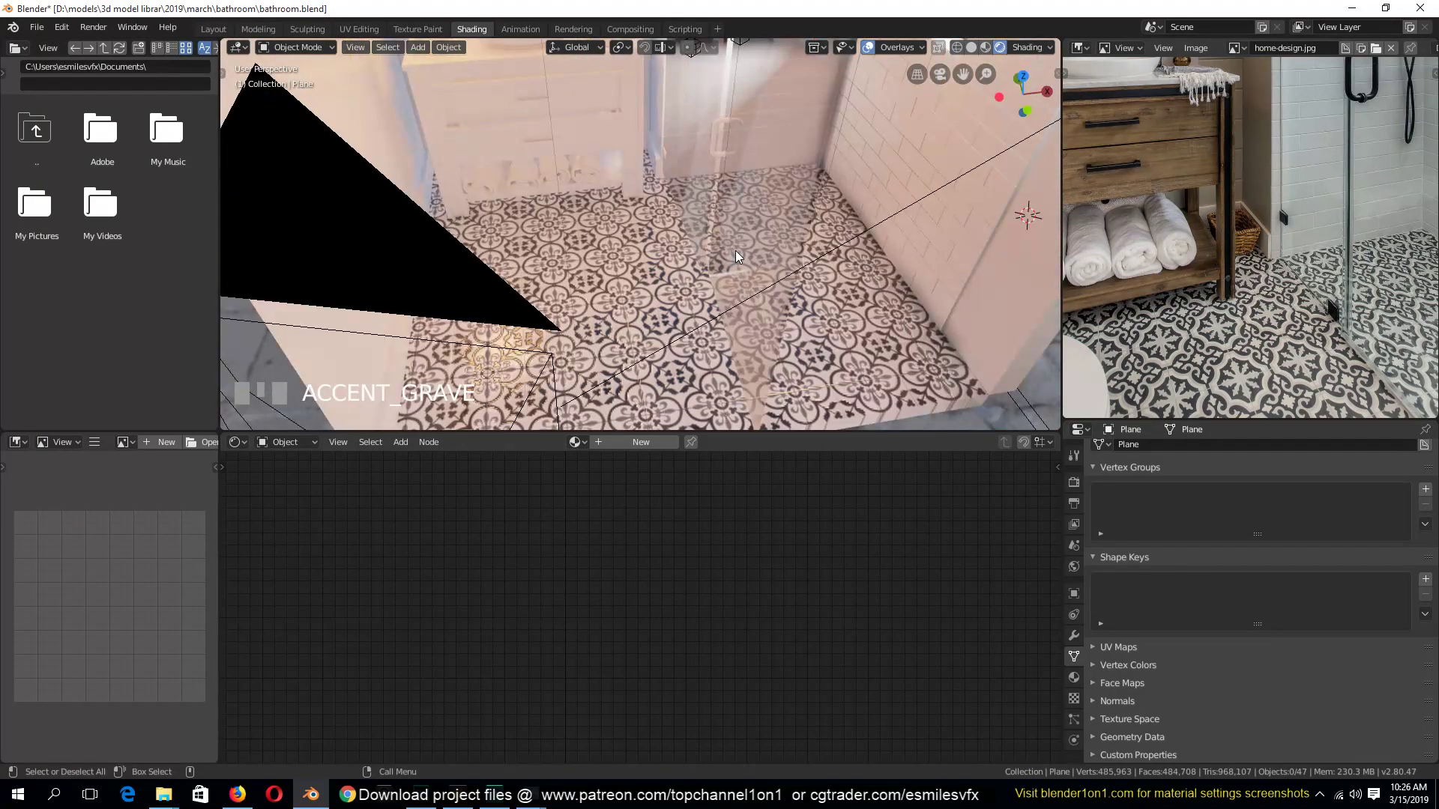
Examine the tile floor in front of the vanity and shower at a low angle, checking its reflections and joints
{"action": "scroll", "coordinate": [738, 248], "scroll_direction": "up", "scroll_amount": 5}
{"action": "key", "text": "shift+grave"}
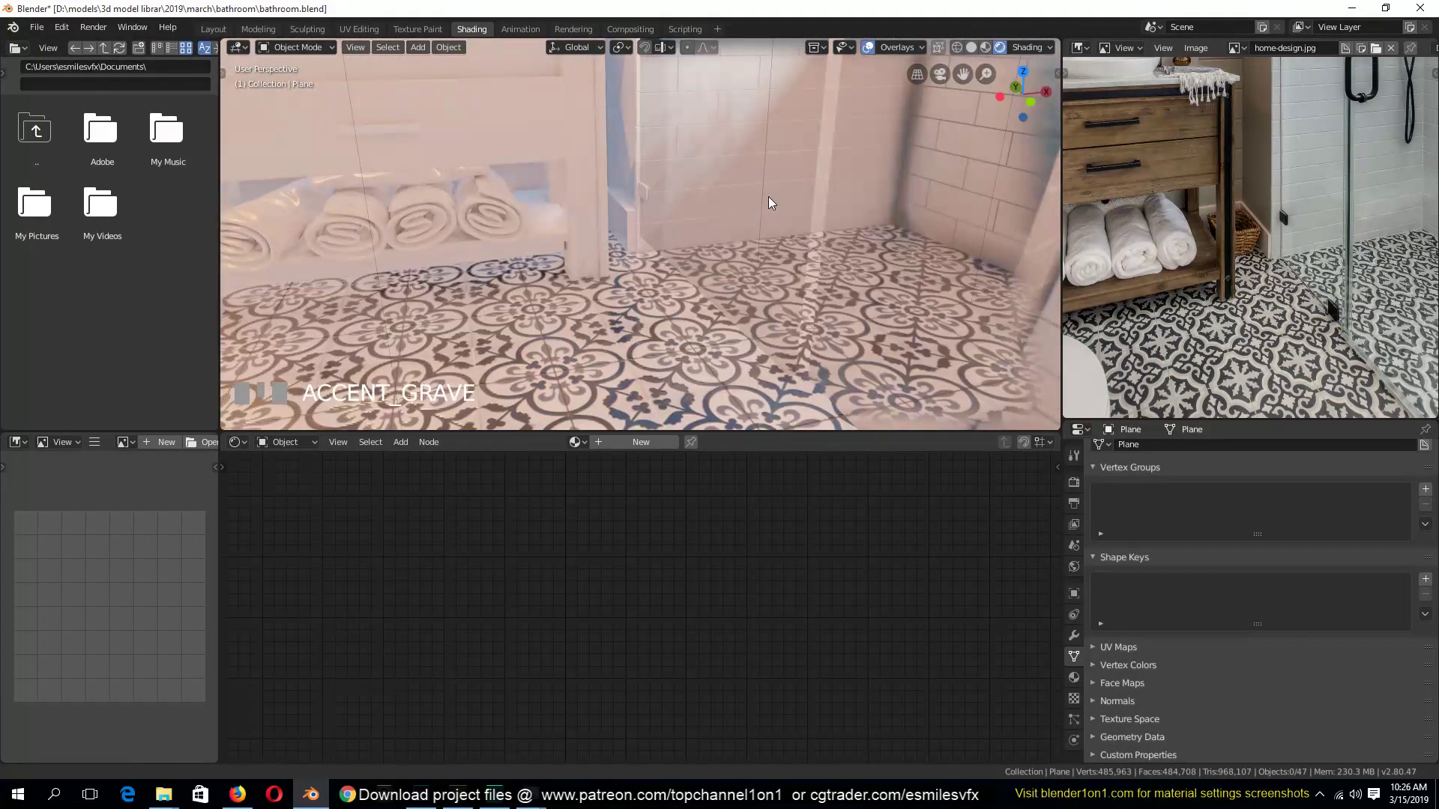
{"action": "left_click", "coordinate": [767, 402]}
{"action": "middle_click_drag", "start_coordinate": [767, 403], "coordinate": [766, 254]}
{"action": "scroll", "coordinate": [765, 258], "scroll_direction": "down", "scroll_amount": 2}
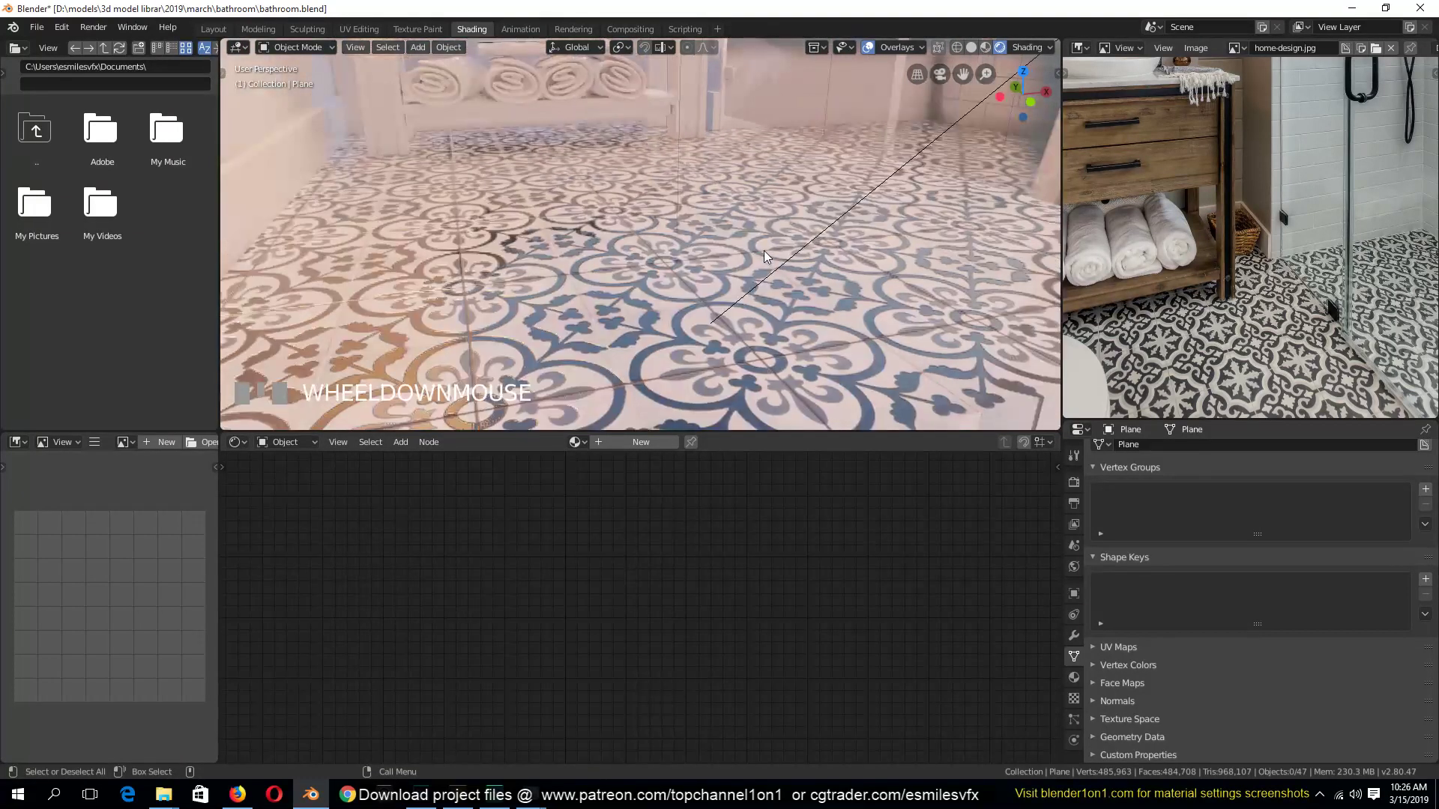
{"action": "key", "text": "shift+grave"}
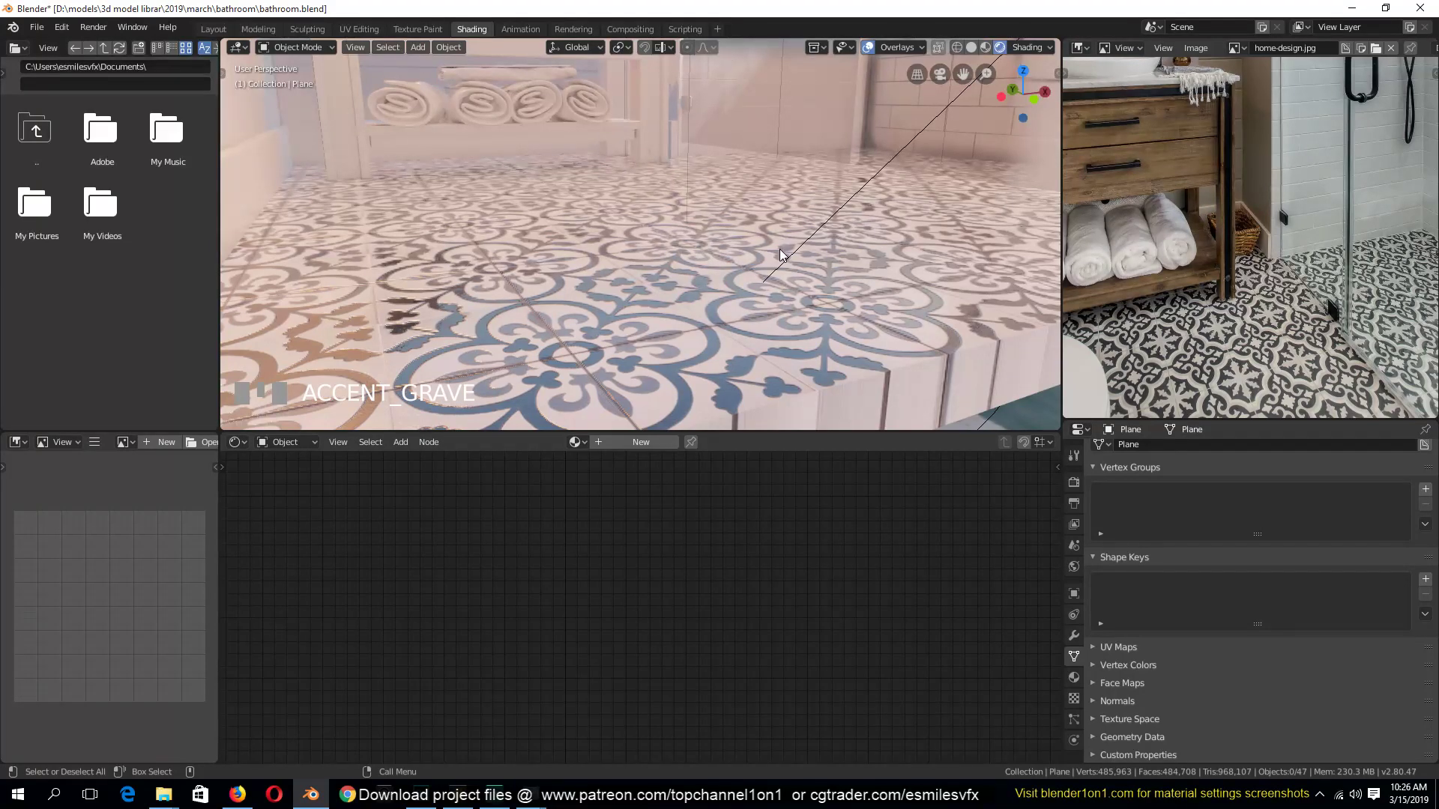
{"action": "middle_click_drag", "start_coordinate": [755, 276], "coordinate": [807, 385], "text": "shift"}
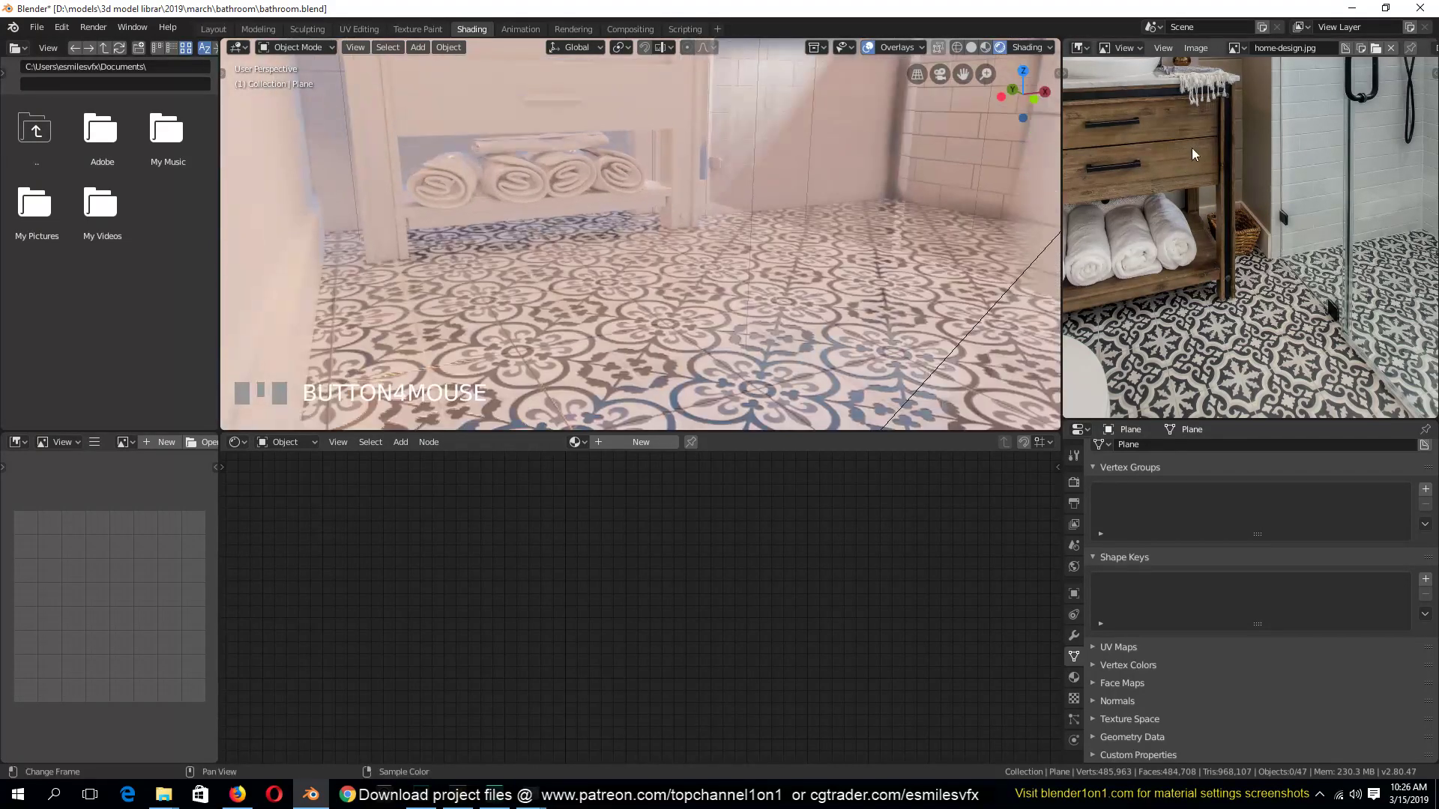